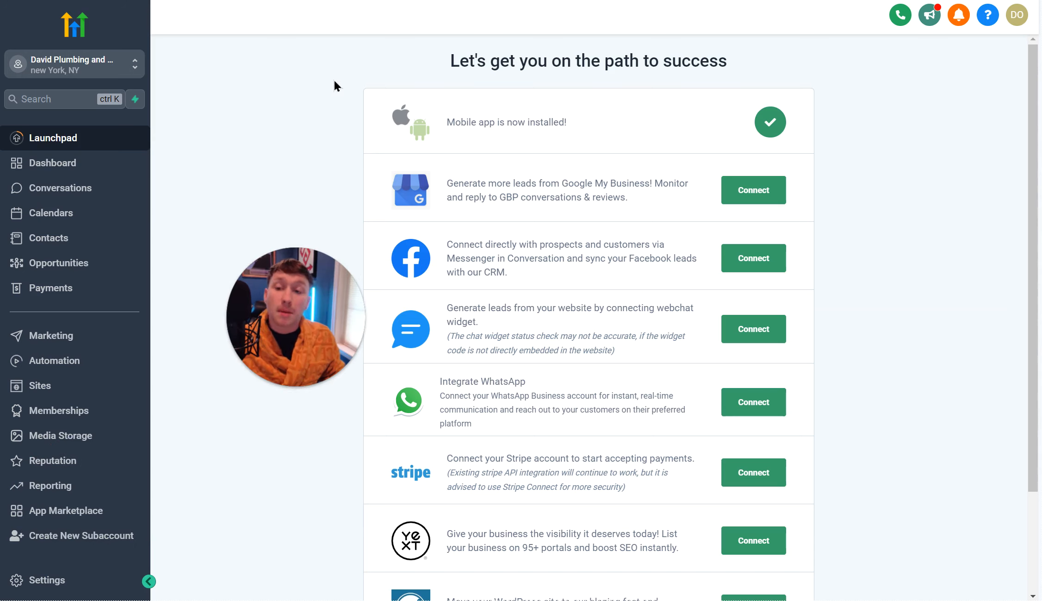
# Create a new website in the Sites area from the Marketing Agency template
pyautogui.click(77, 386)
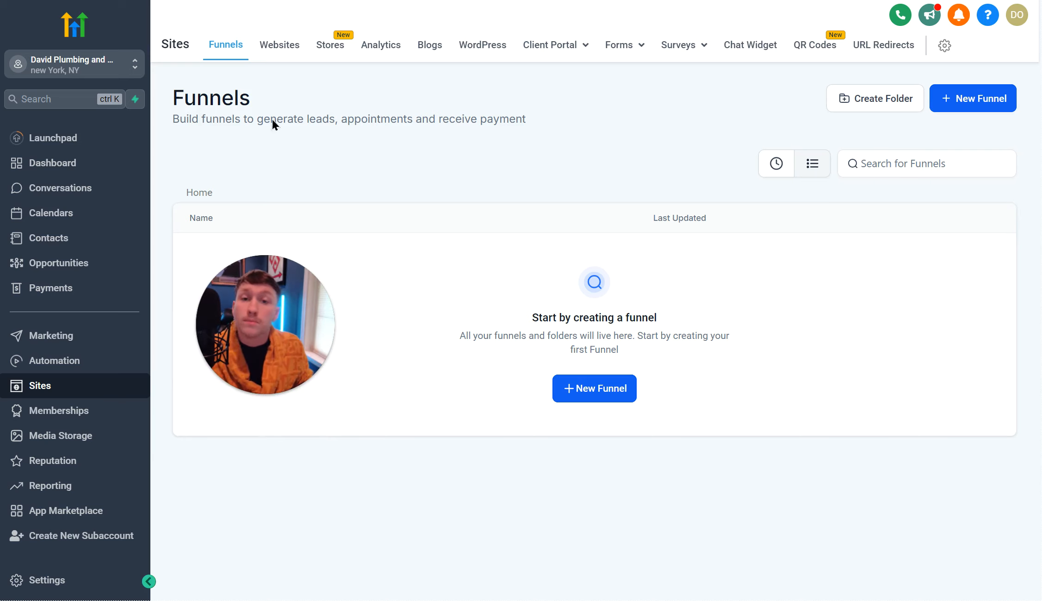
pyautogui.click(276, 55)
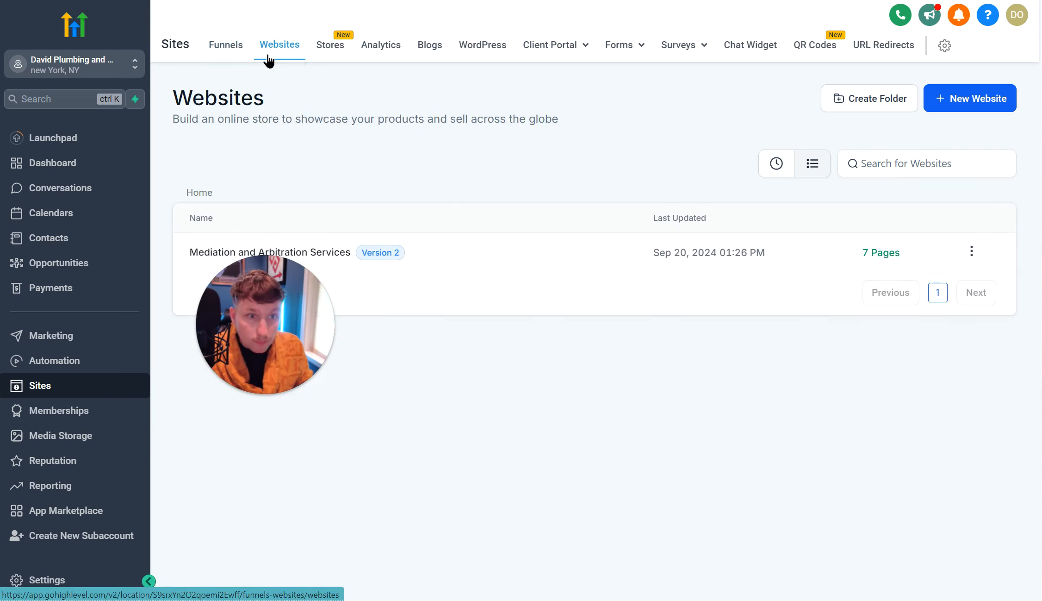
pyautogui.click(958, 103)
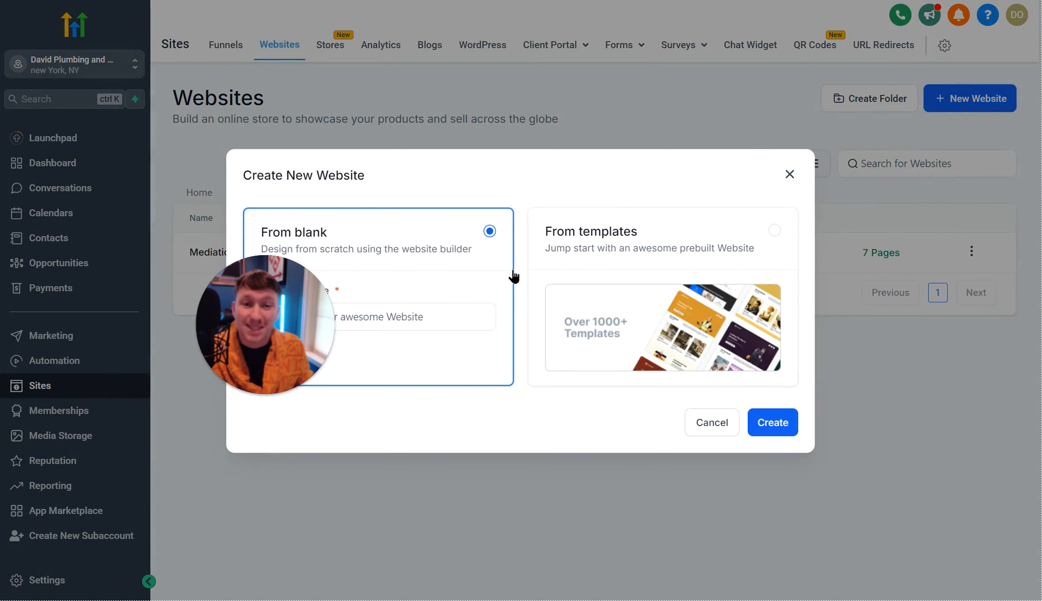
pyautogui.click(600, 261)
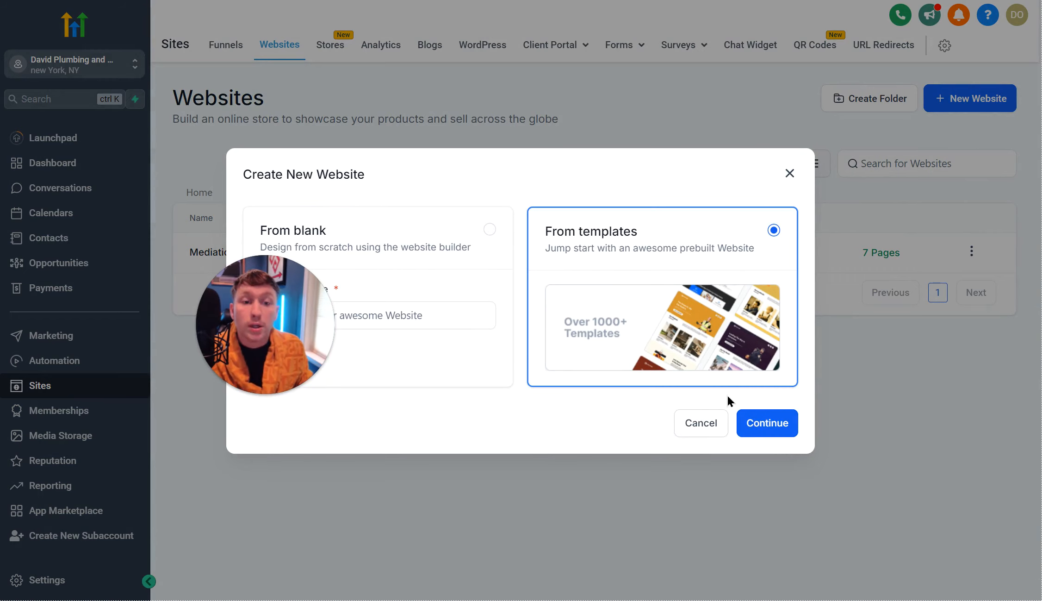
pyautogui.click(756, 423)
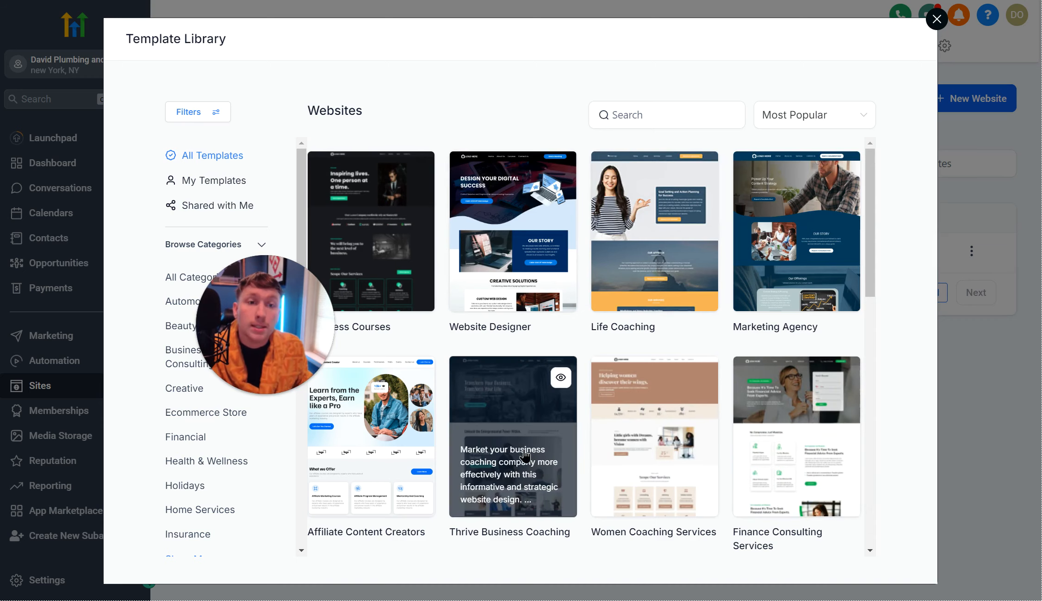
pyautogui.click(824, 215)
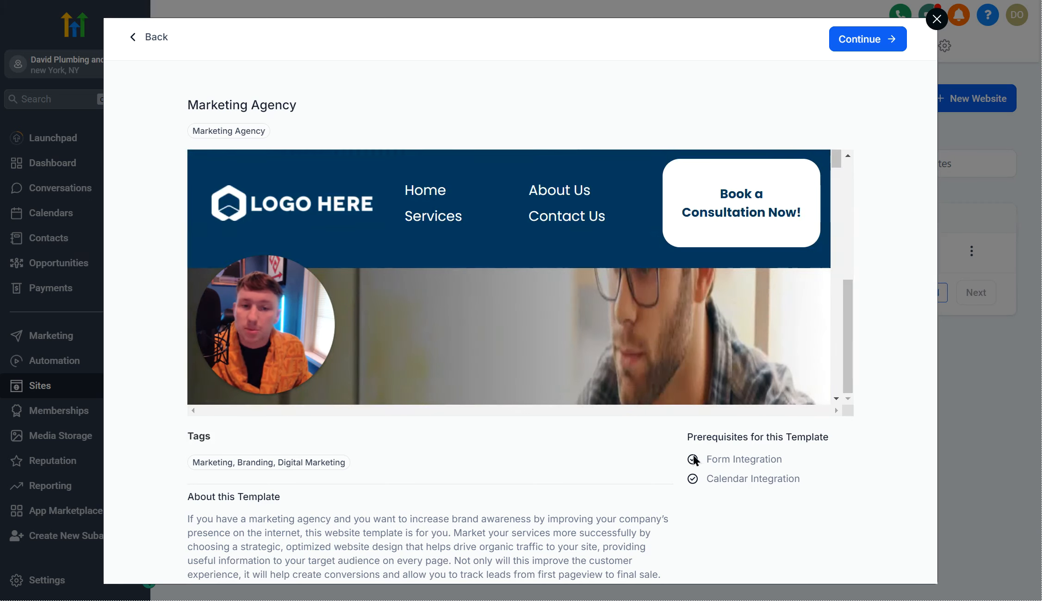
pyautogui.click(860, 39)
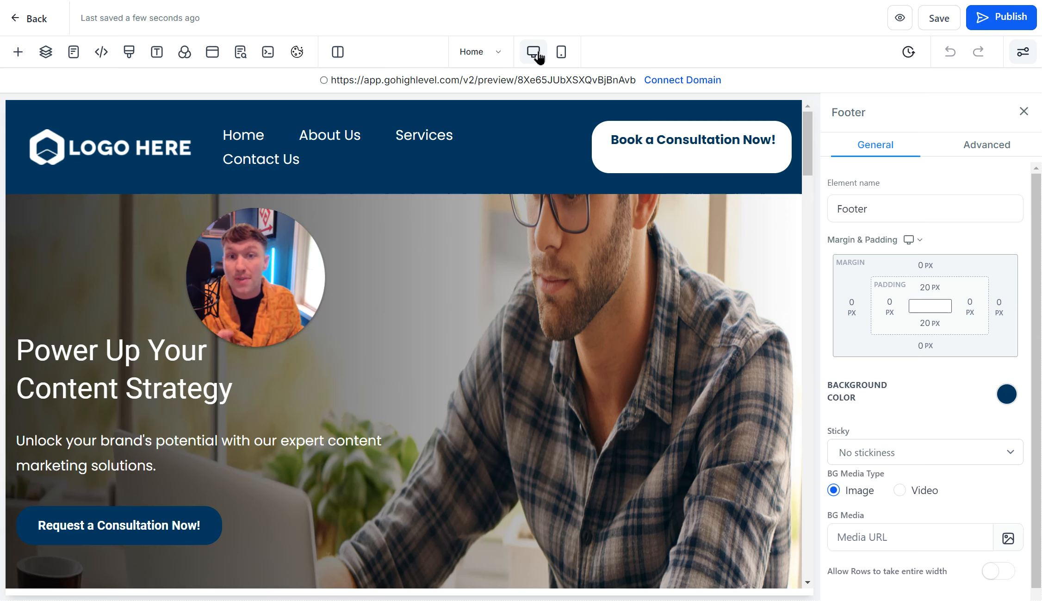
# Preview the Home page in the mobile layout and return to the desktop layout
pyautogui.click(561, 55)
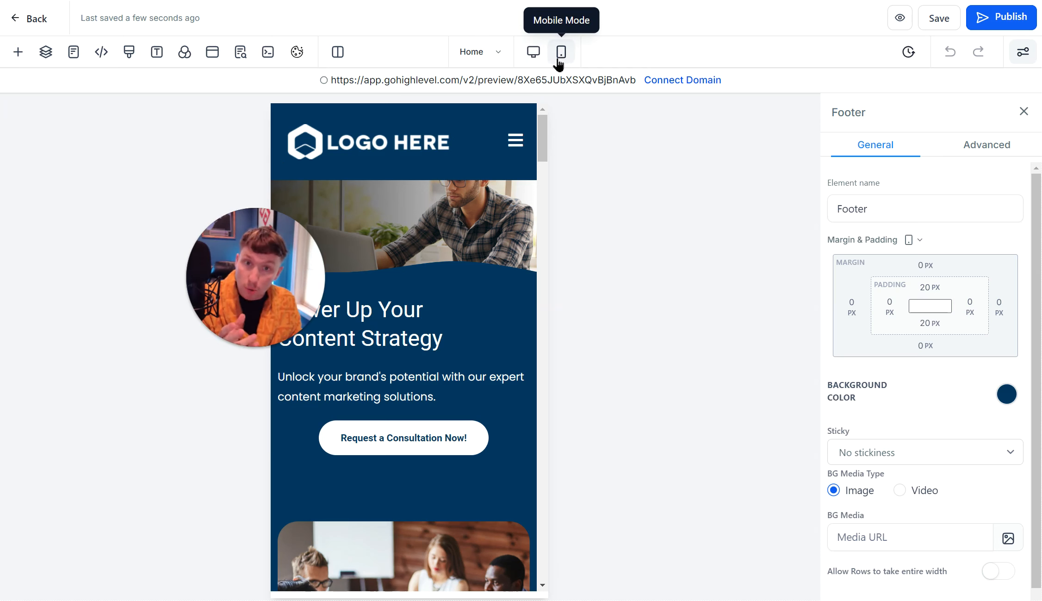
pyautogui.click(537, 54)
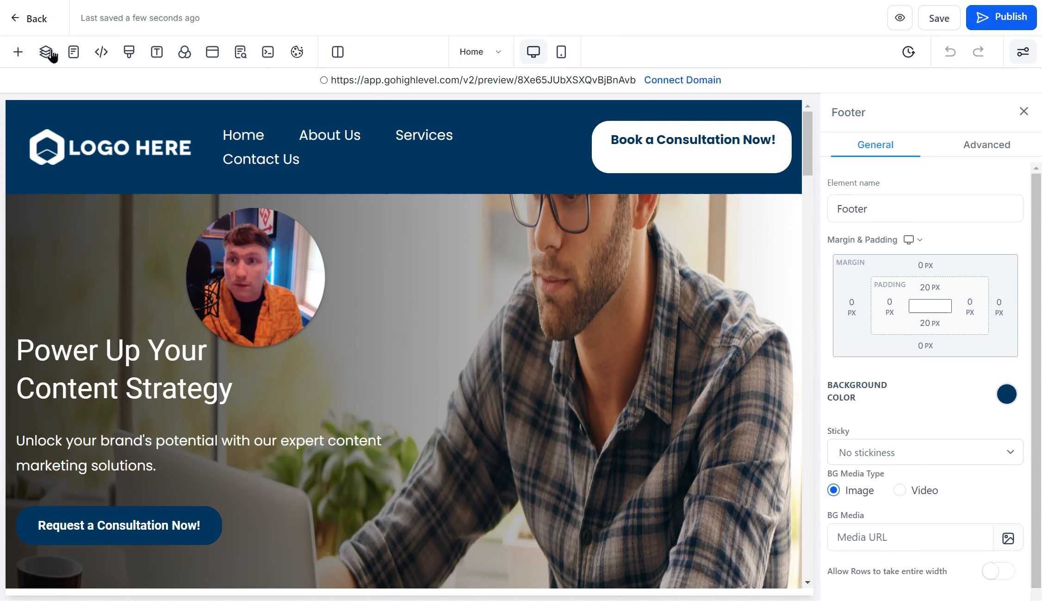
# Add a Wide section between the page header and the hero image, and insert a 2 Column row in it
pyautogui.click(17, 55)
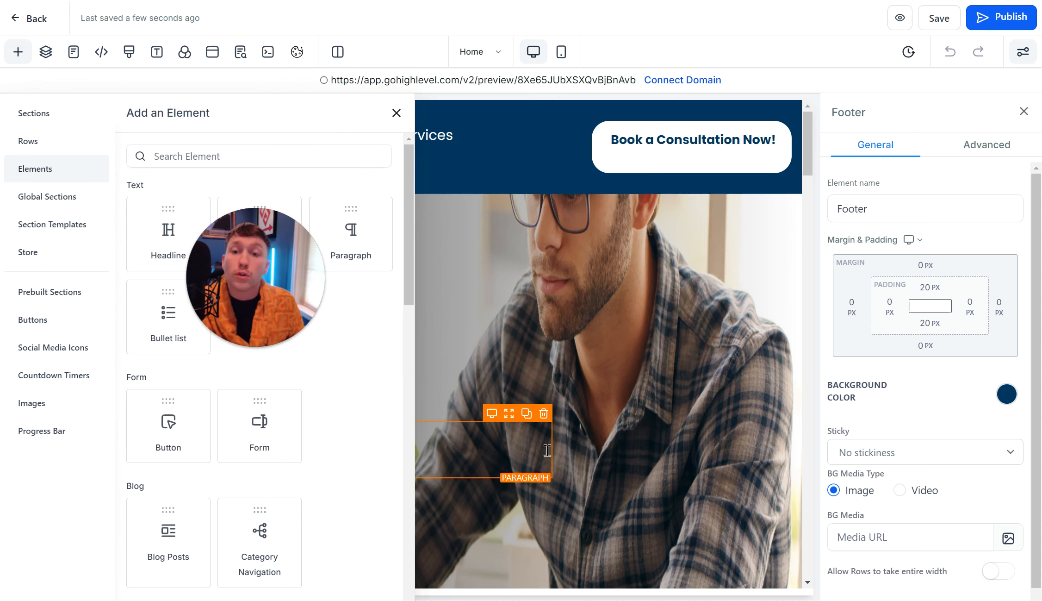
pyautogui.click(49, 121)
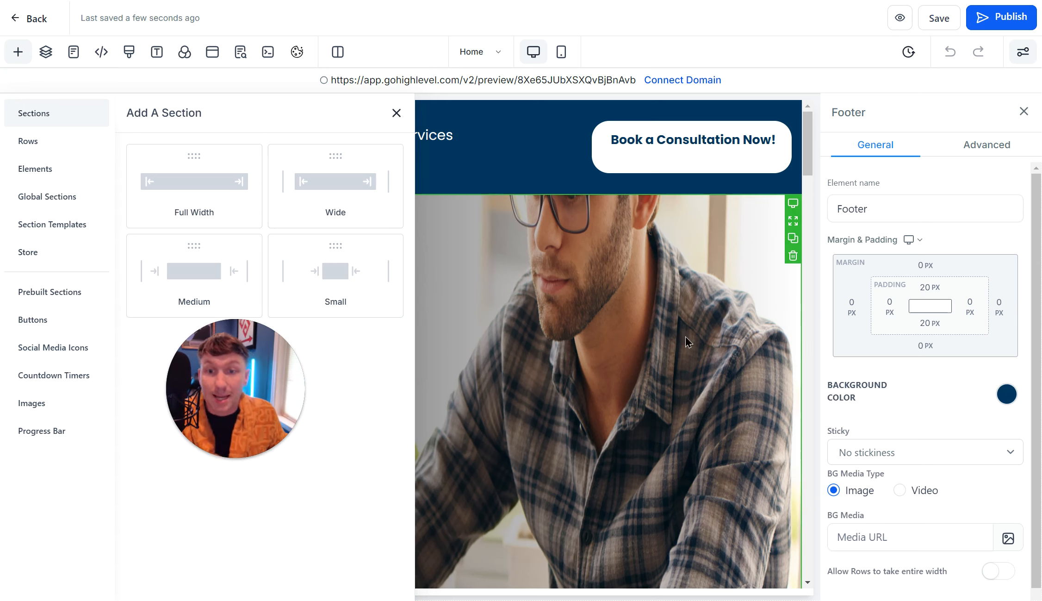
pyautogui.moveTo(358, 181); pyautogui.dragTo(620, 254)
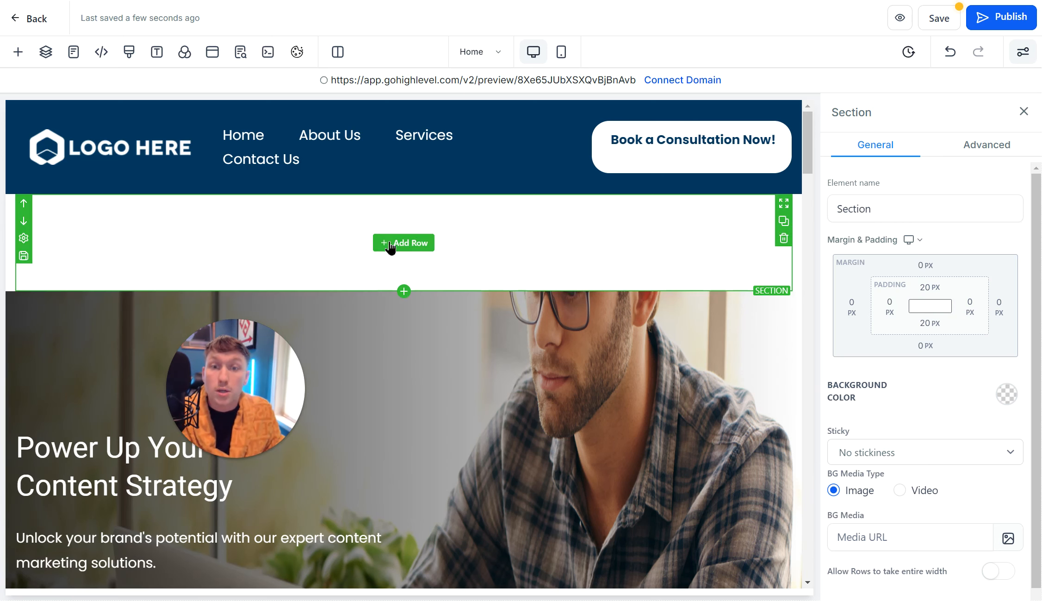
pyautogui.click(418, 245)
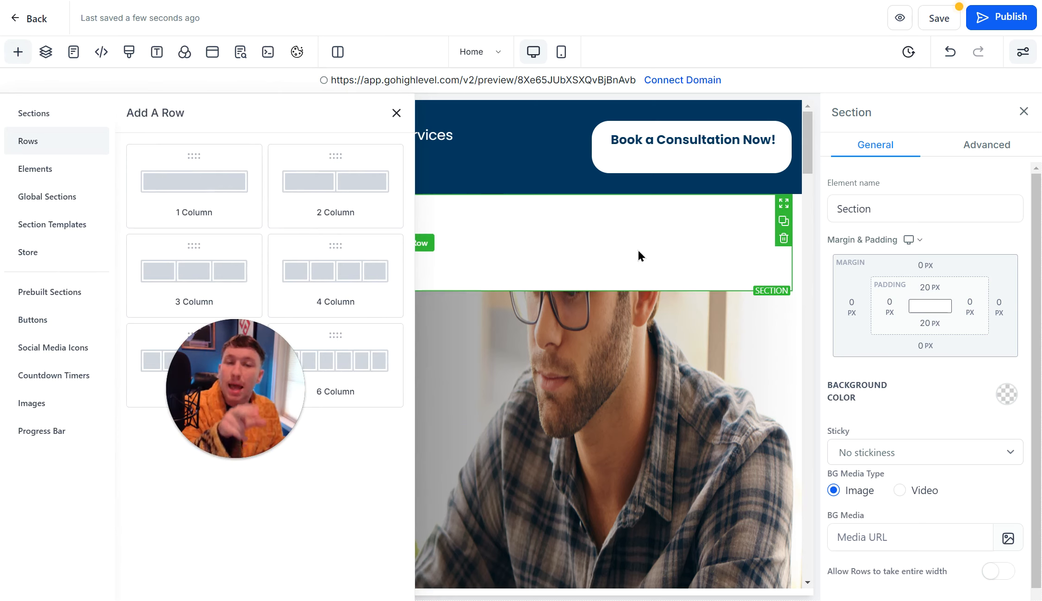
pyautogui.click(360, 204)
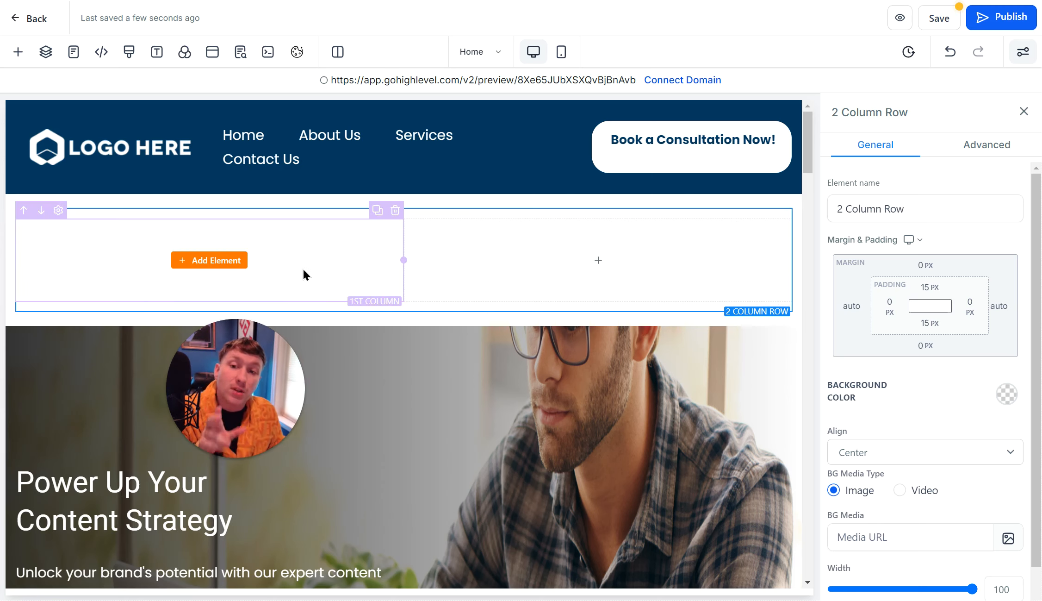
# Add a Headline element to the second column of the new two-column row
pyautogui.click(18, 54)
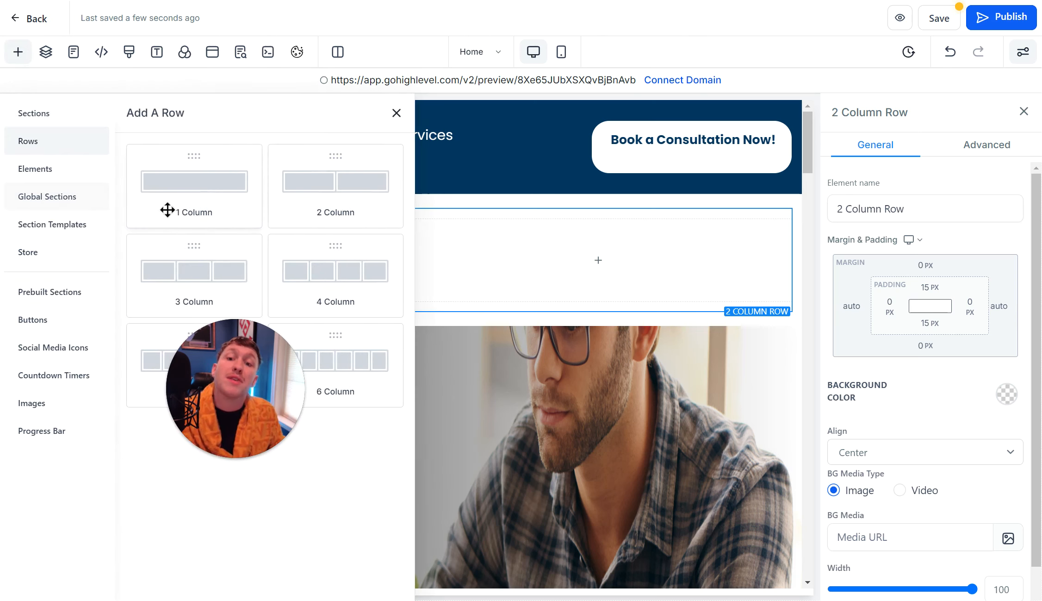
pyautogui.click(61, 172)
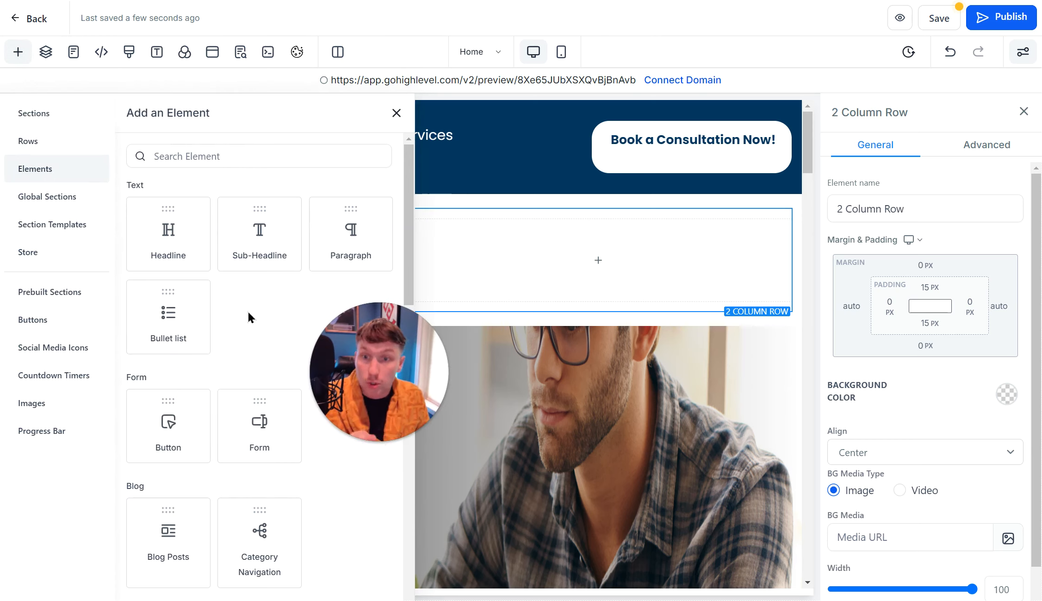
pyautogui.scroll(-10, 249, 319)
pyautogui.scroll(6, 249, 328)
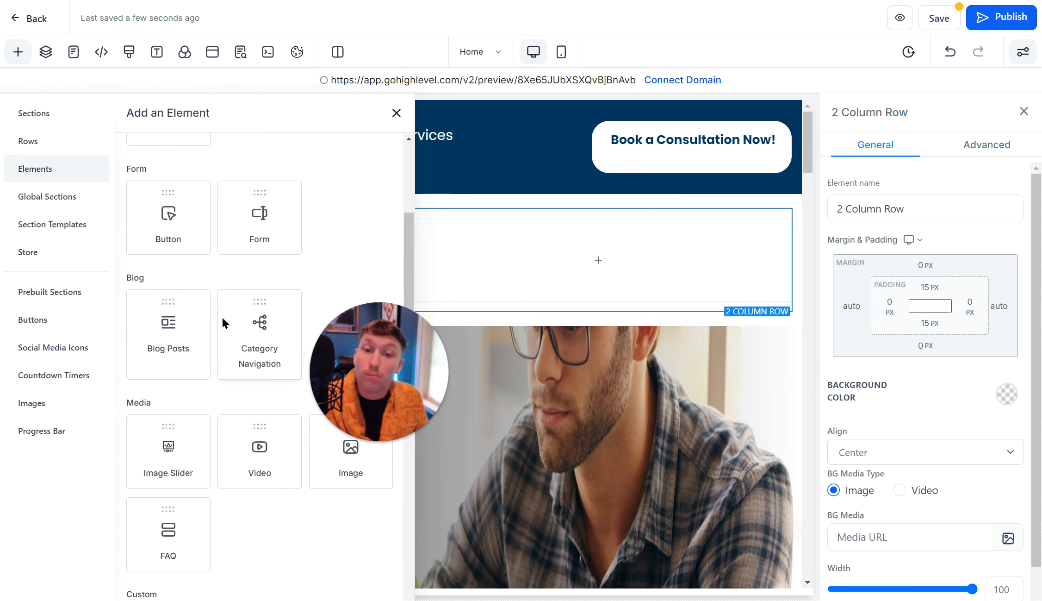
pyautogui.scroll(4, 223, 322)
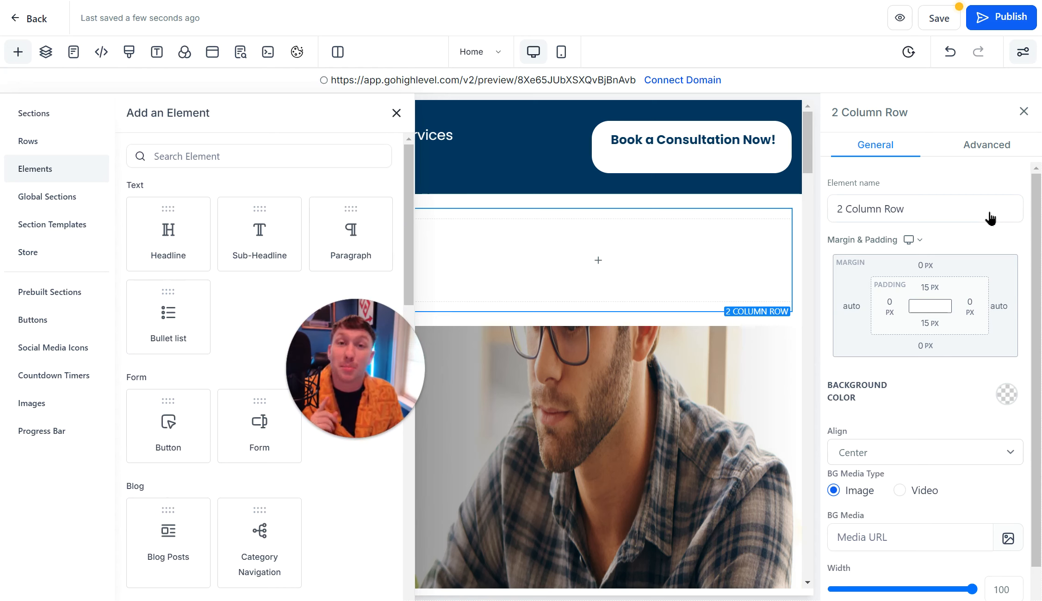
pyautogui.moveTo(168, 230); pyautogui.dragTo(563, 266)
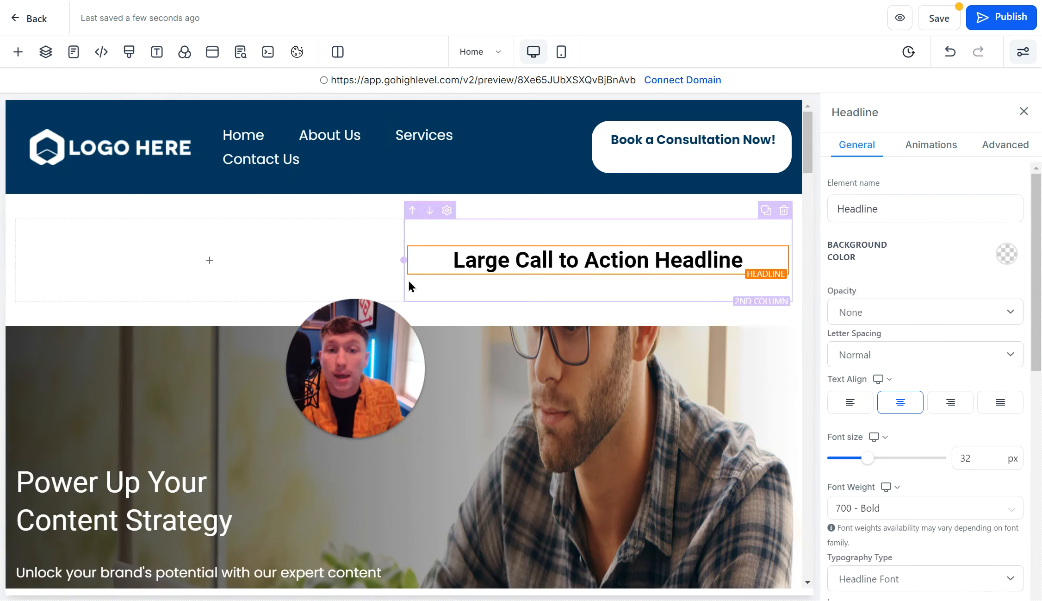
# Try a light grey background color on the new headline and reset it to transparent
pyautogui.click(508, 258)
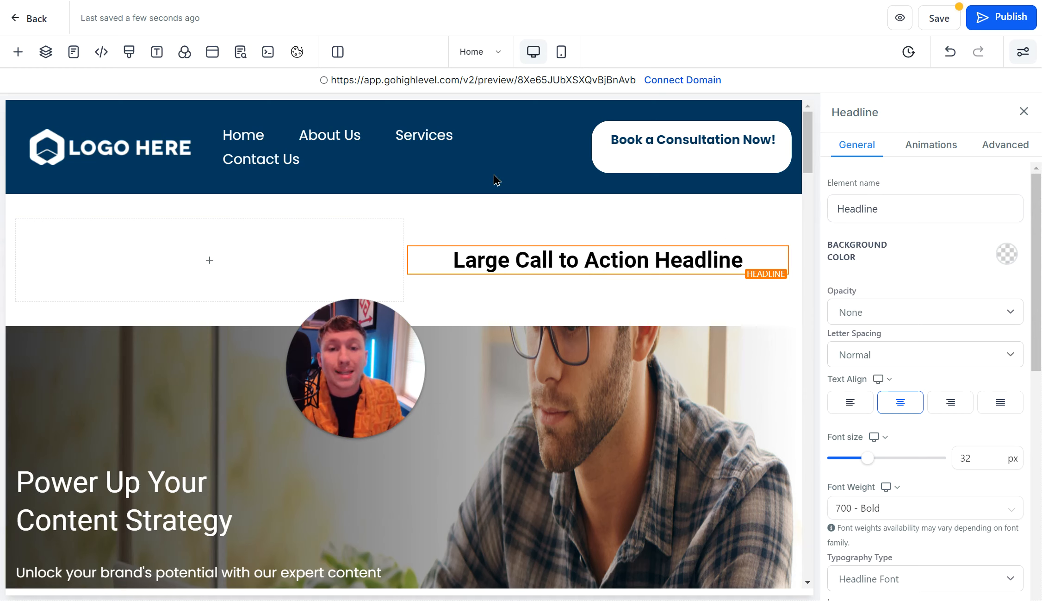
pyautogui.click(892, 209)
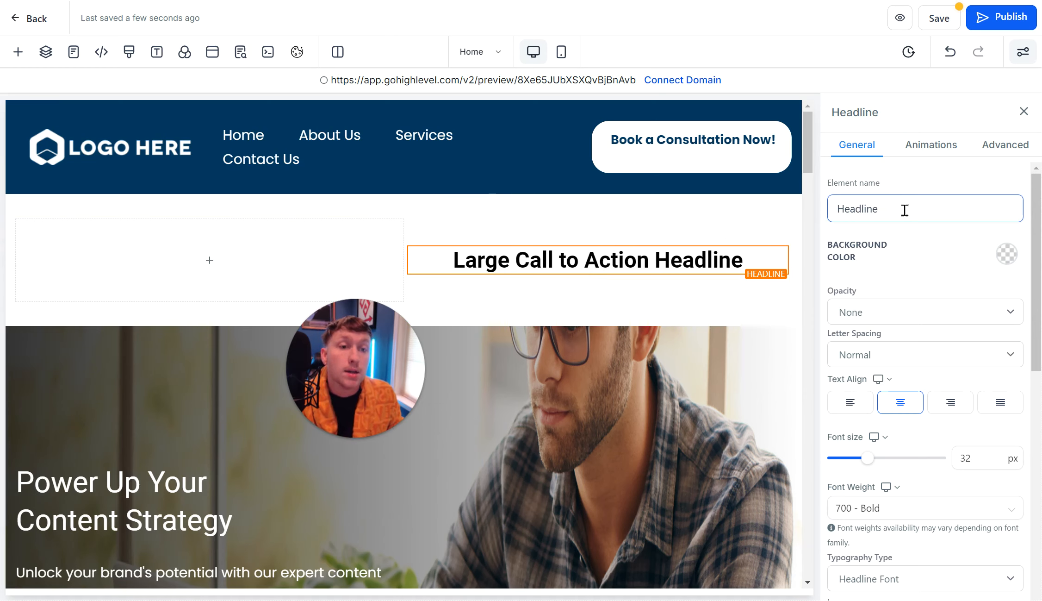
pyautogui.click(1005, 254)
pyautogui.click(917, 290)
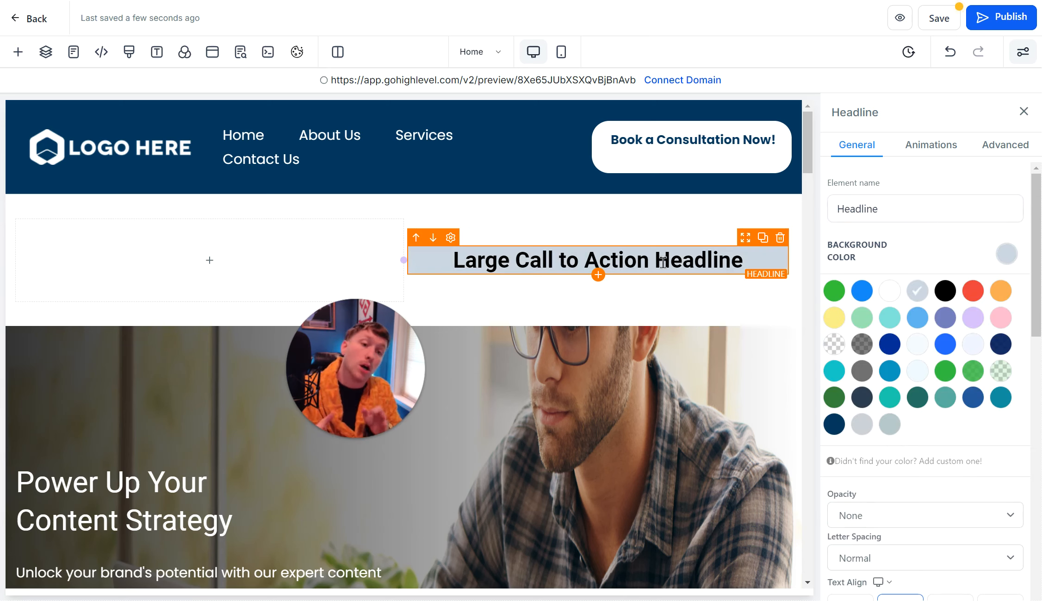
pyautogui.click(840, 345)
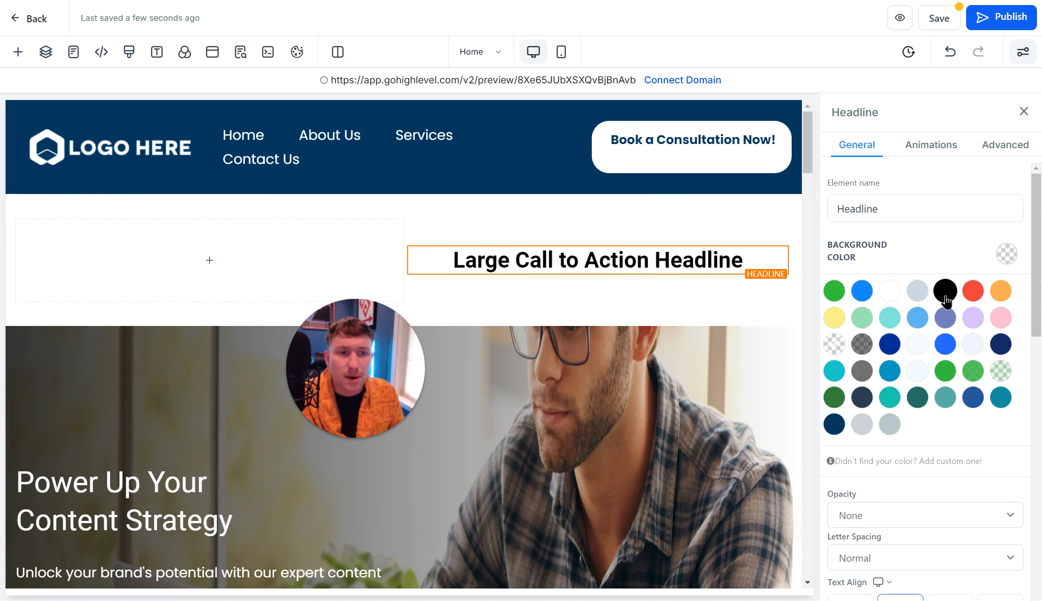
# Try the Light Fade opacity on the headline and reset the opacity to None
pyautogui.scroll(-1, 1037, 259)
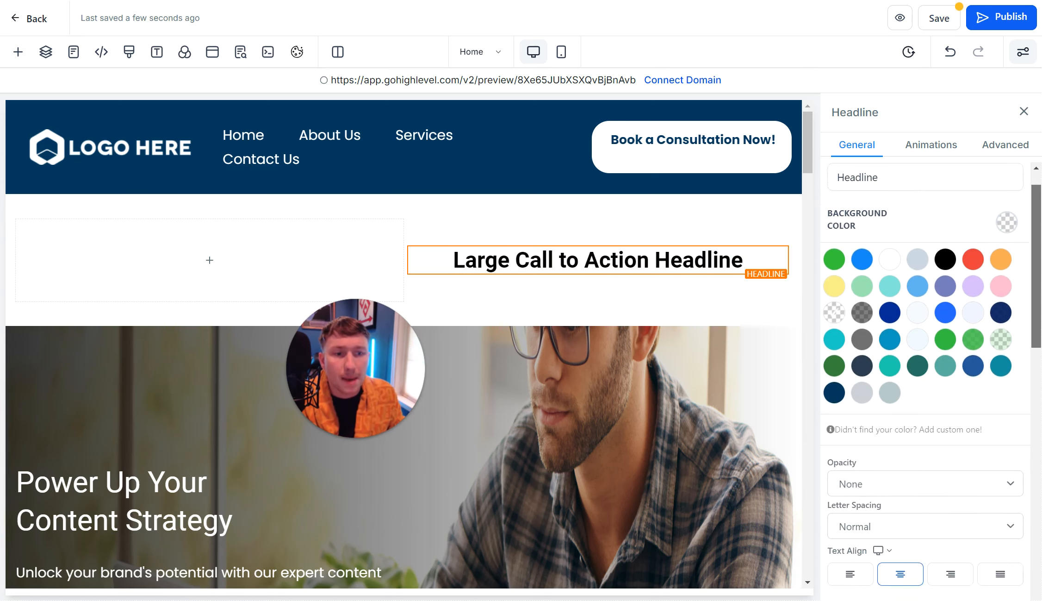
pyautogui.scroll(-5, 1011, 327)
pyautogui.click(1011, 335)
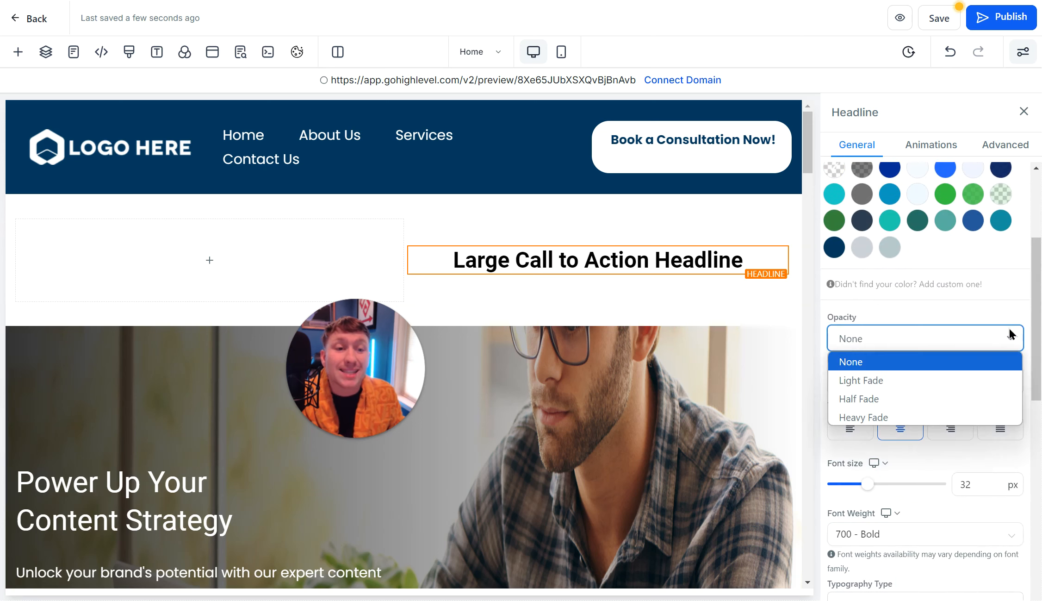
pyautogui.click(979, 384)
pyautogui.click(973, 340)
pyautogui.click(964, 360)
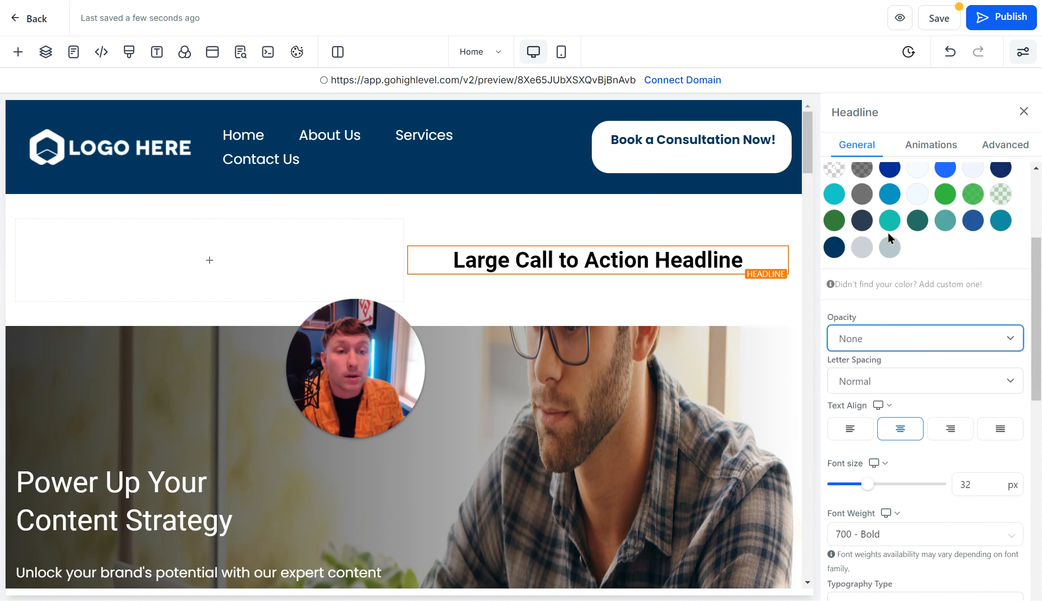
# Give the headline a blue background color and set its opacity to Heavy Fade
pyautogui.click(889, 194)
pyautogui.click(912, 343)
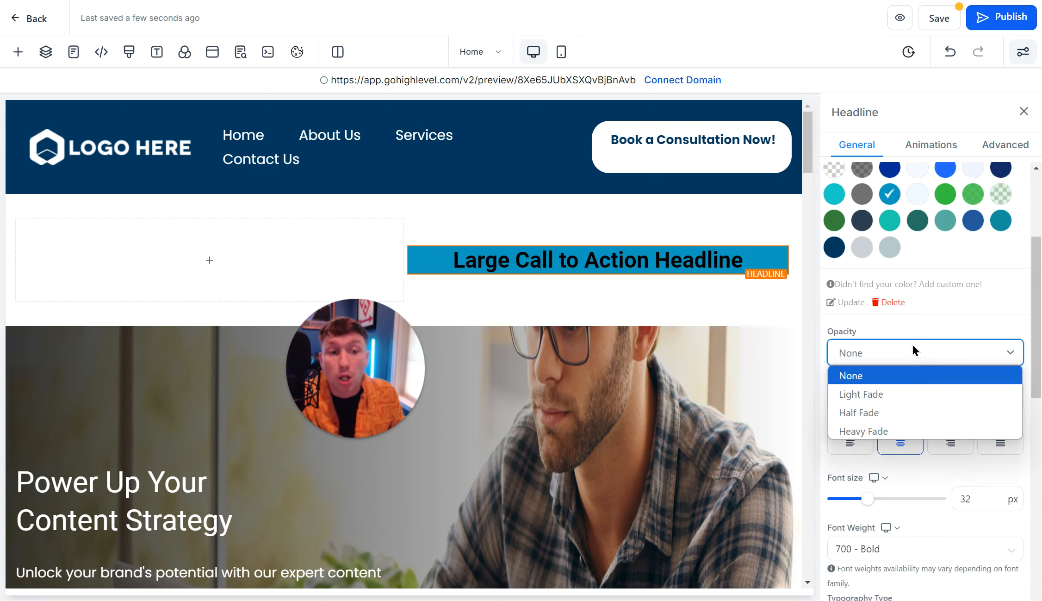
pyautogui.click(907, 395)
pyautogui.click(905, 348)
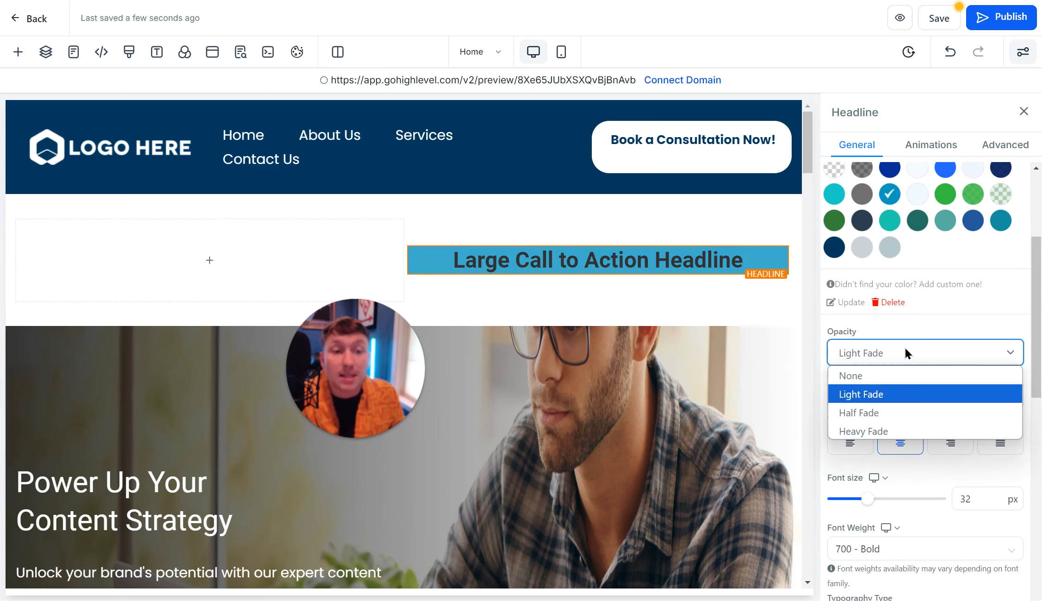
pyautogui.click(893, 427)
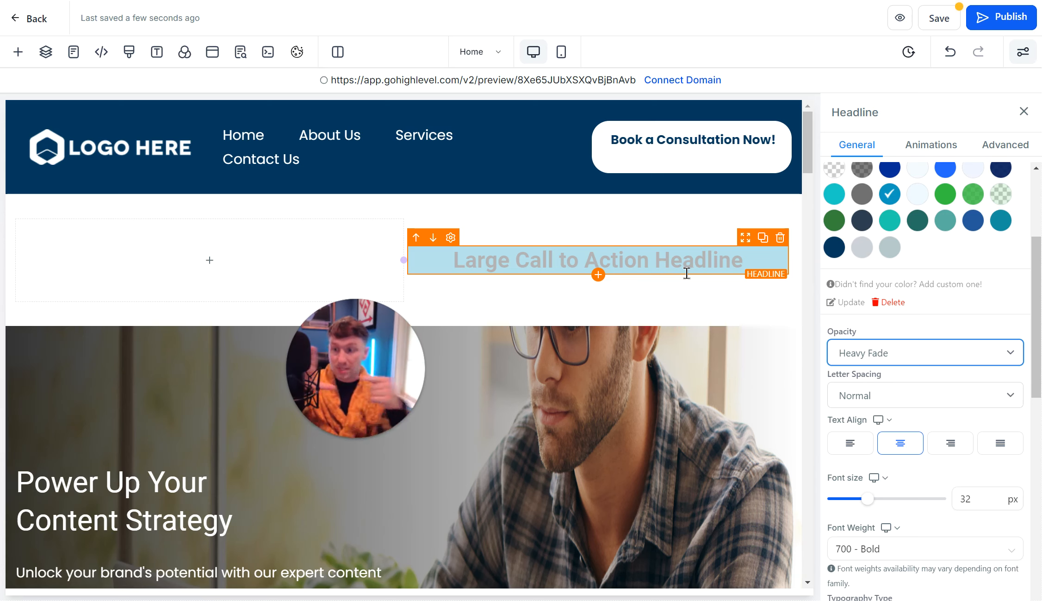
# Set the headline's letter spacing to 1px
pyautogui.click(919, 400)
pyautogui.click(897, 439)
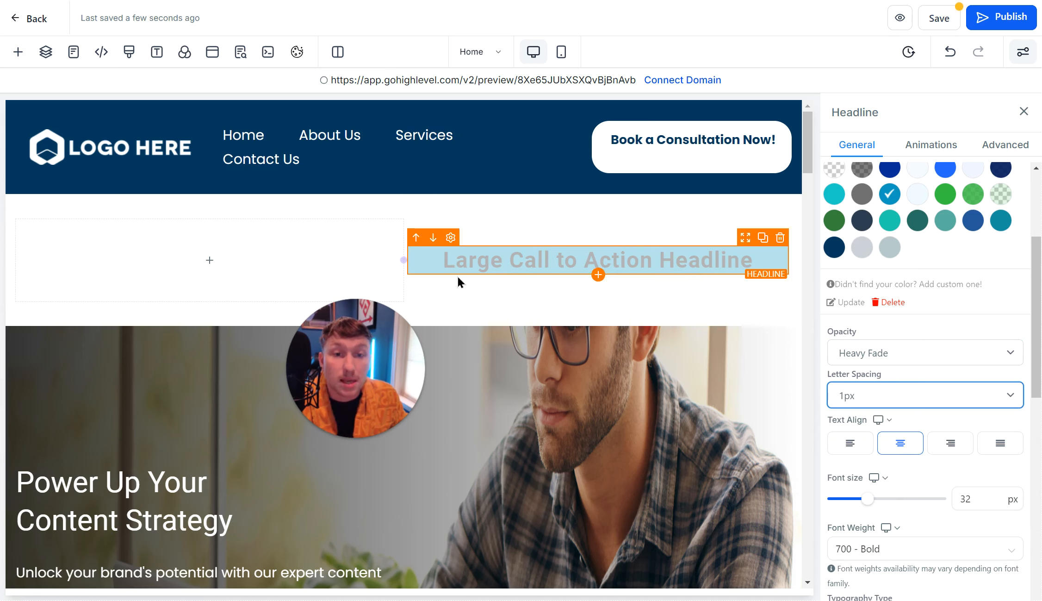
pyautogui.click(841, 415)
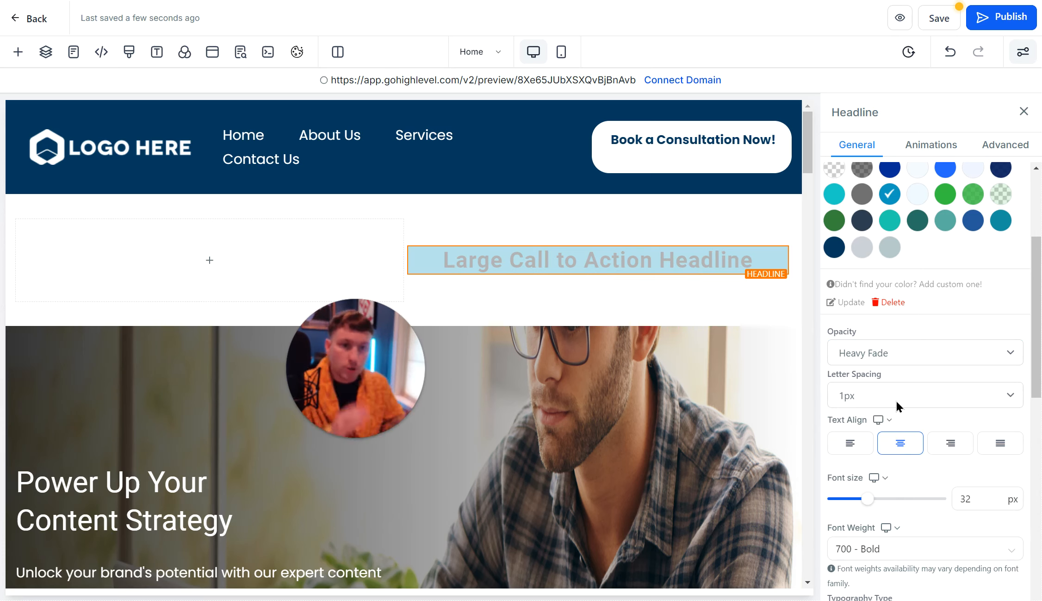
# Try left, center and right alignment on the headline text and set it to justified
pyautogui.click(854, 445)
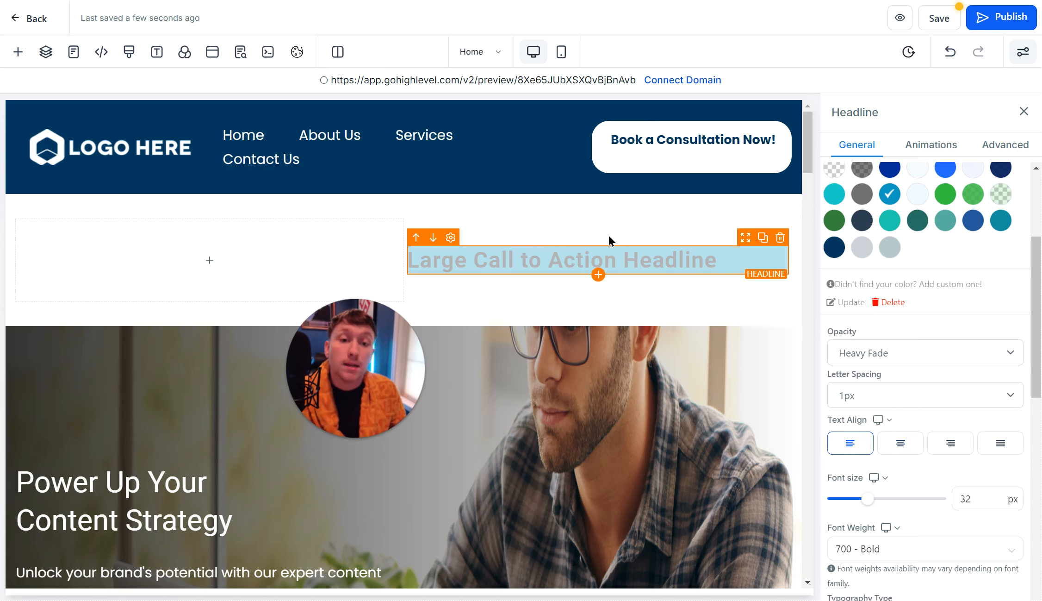
pyautogui.click(913, 454)
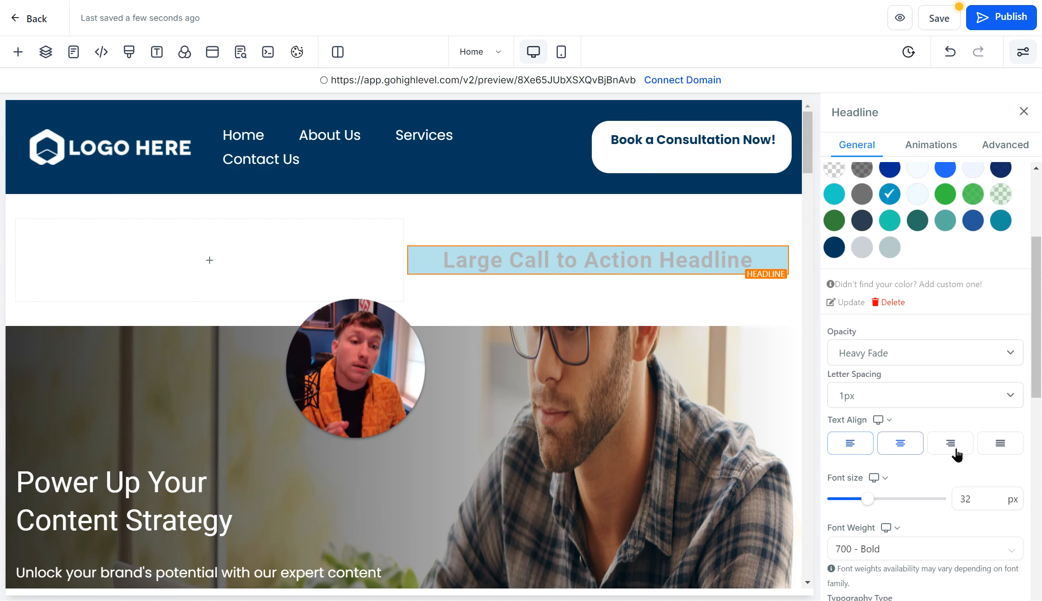
pyautogui.click(953, 446)
pyautogui.click(999, 442)
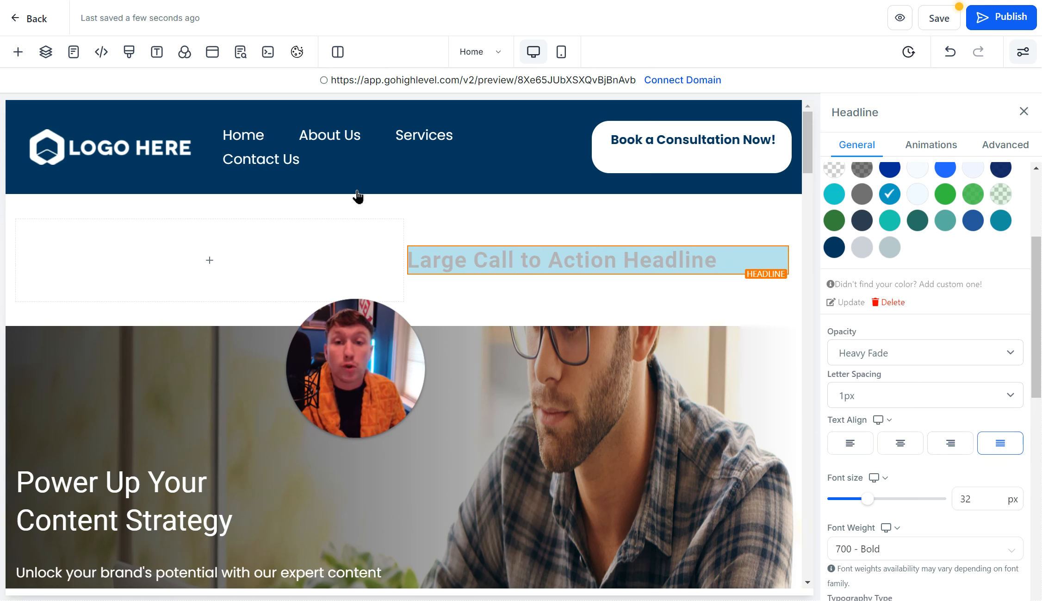
pyautogui.moveTo(869, 499)
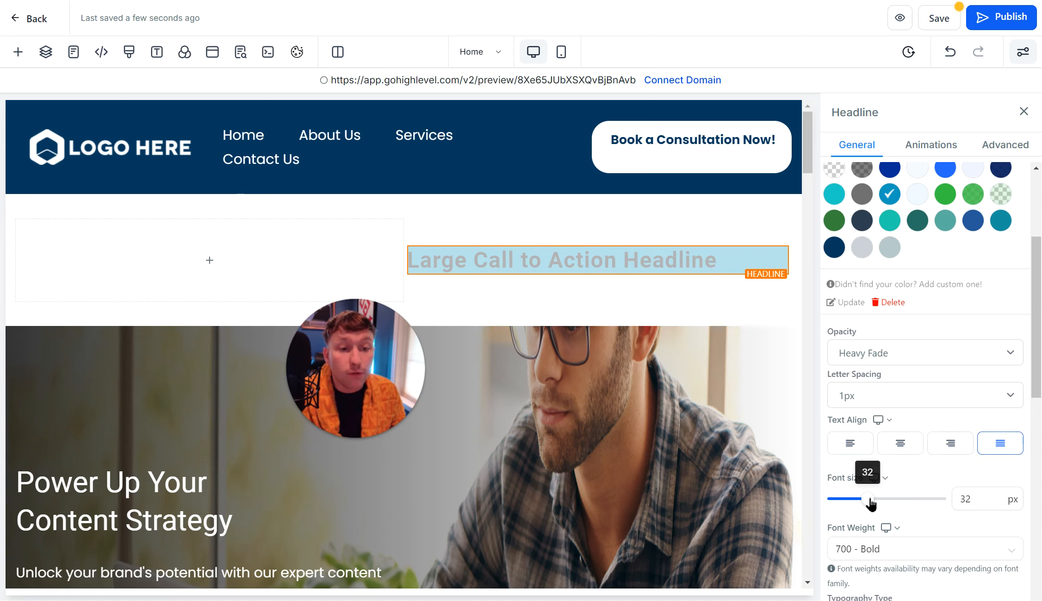
# Set the headline's font size to 21 px and its font weight to 500 - Medium after trying 300 - Light
pyautogui.moveTo(869, 500)
pyautogui.mouseDown()
pyautogui.moveTo(895, 500)
pyautogui.moveTo(855, 504)
pyautogui.mouseUp()
pyautogui.click(986, 495)
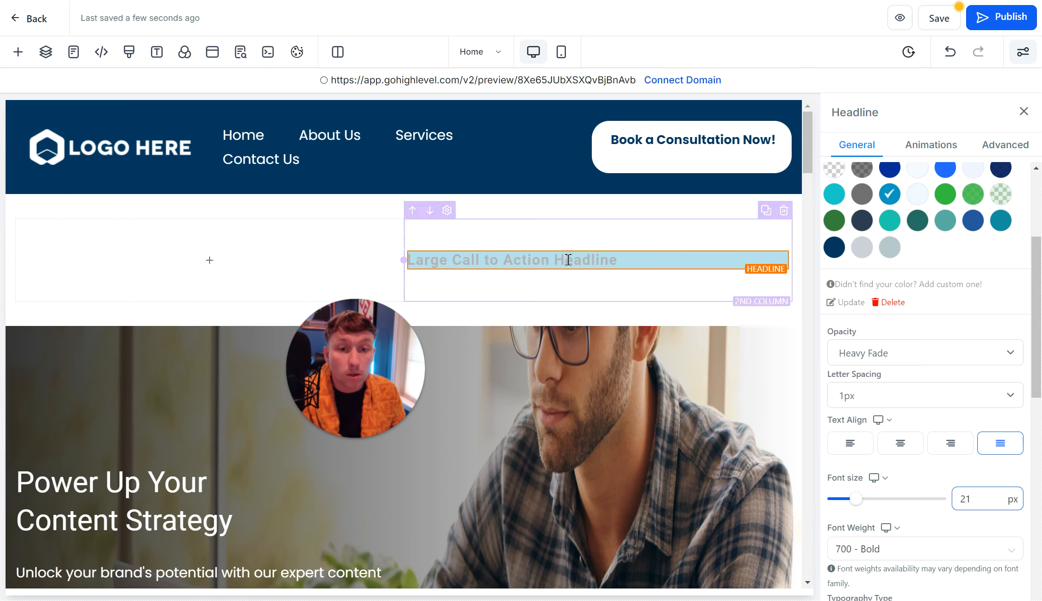
pyautogui.scroll(-4, 877, 411)
pyautogui.click(898, 352)
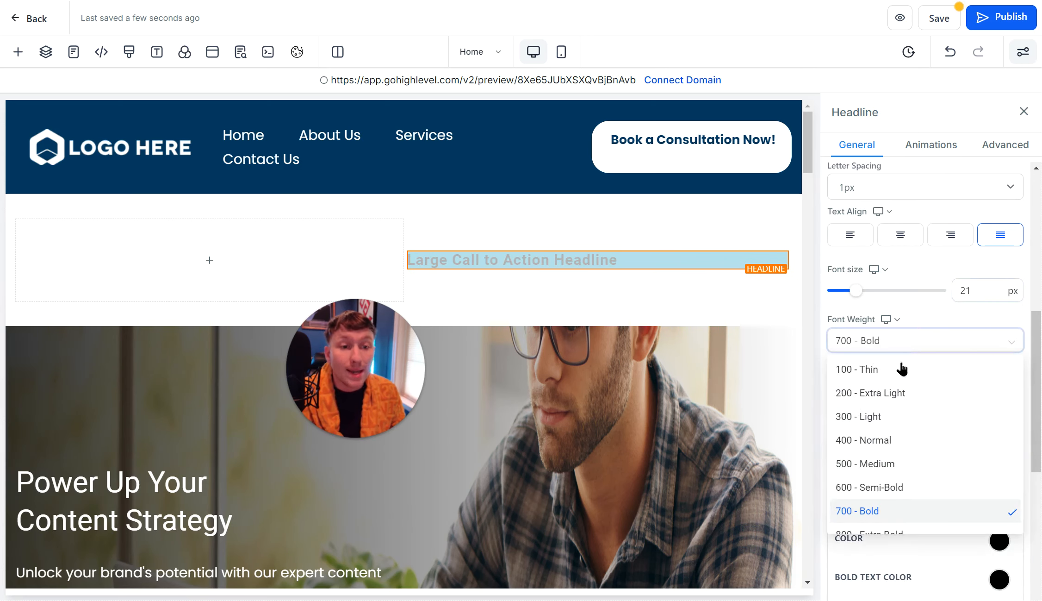
pyautogui.click(910, 424)
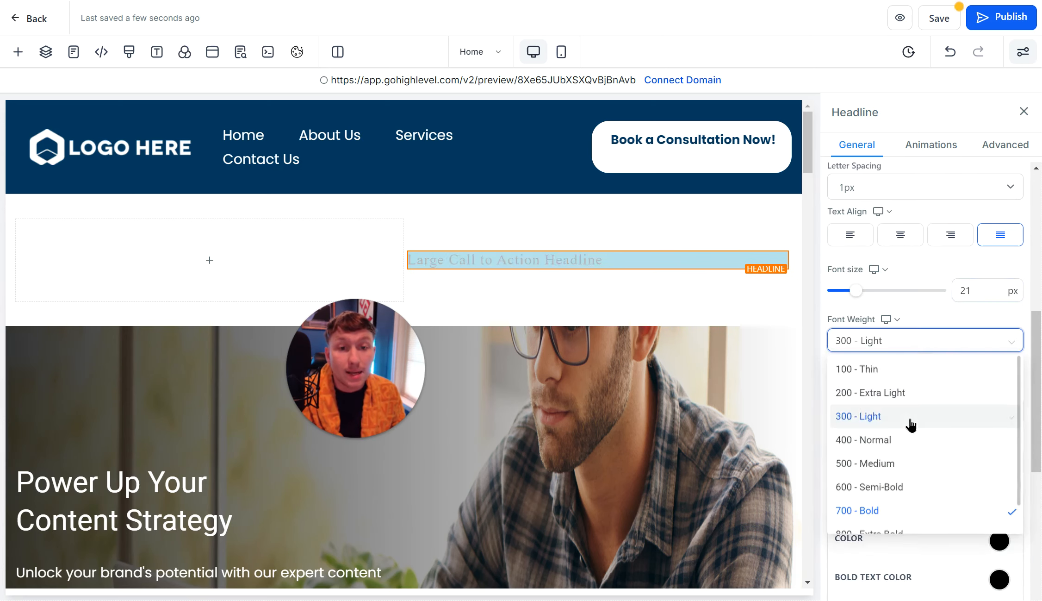
pyautogui.click(919, 344)
pyautogui.click(919, 464)
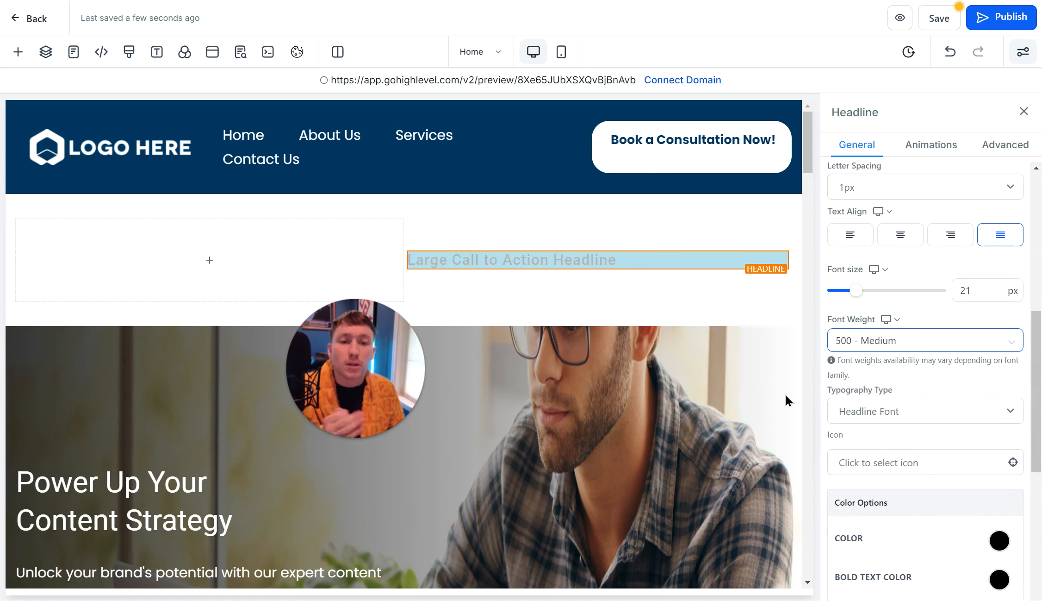
# Try Content Font as the headline's typography type and switch it back to Headline Font
pyautogui.click(935, 410)
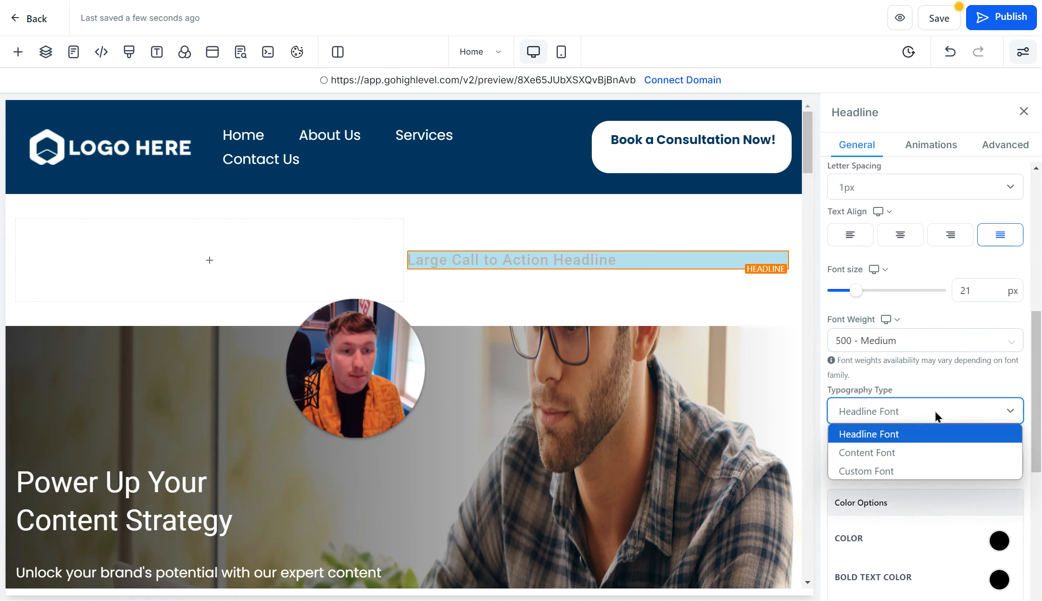
pyautogui.click(932, 452)
pyautogui.click(932, 407)
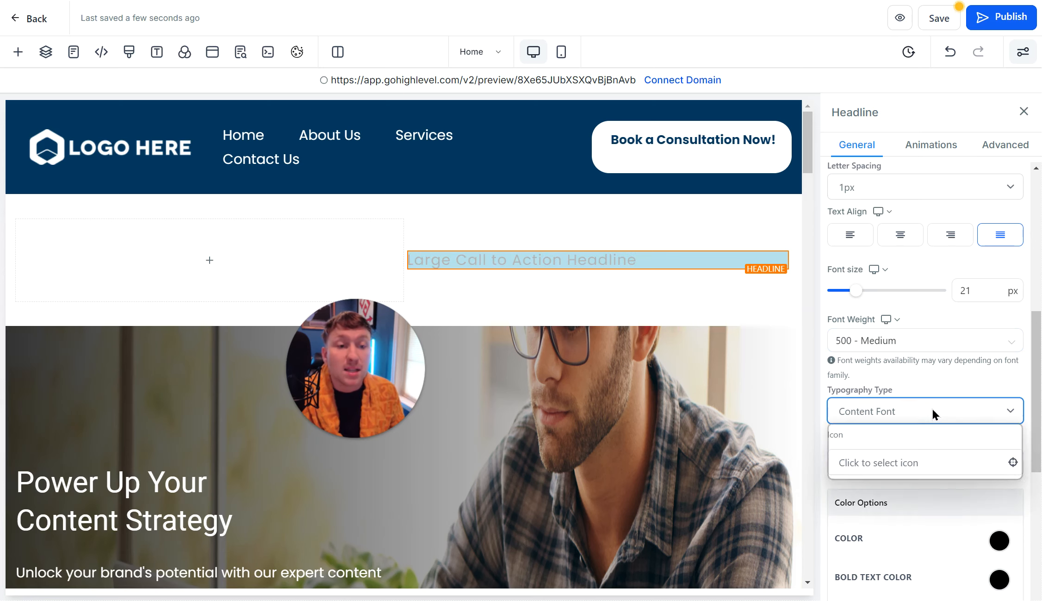
pyautogui.click(929, 437)
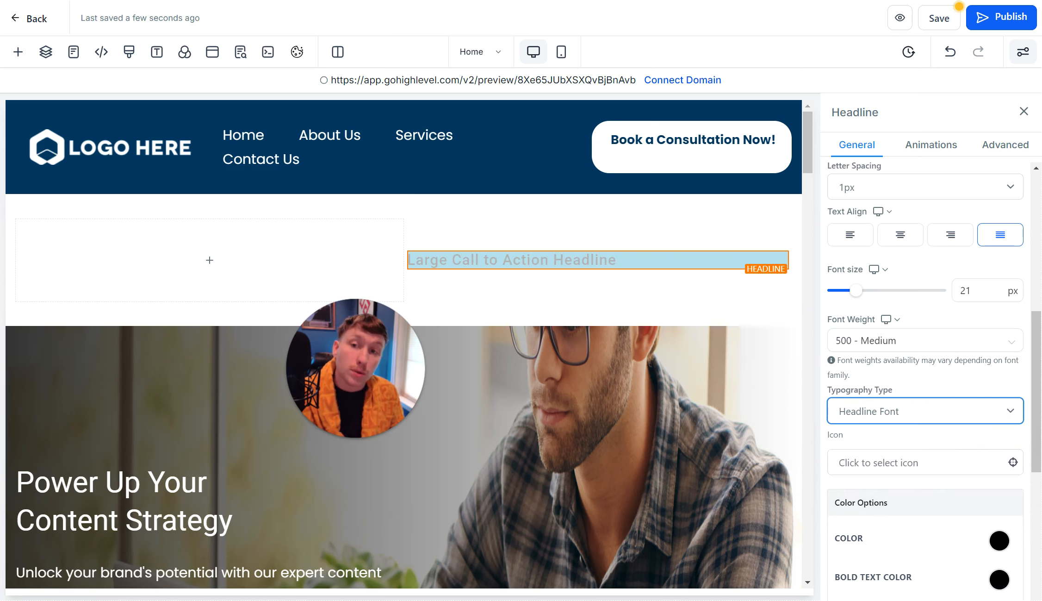
# Try light green and green as the headline's text color and set it back to black
pyautogui.scroll(-5, 926, 458)
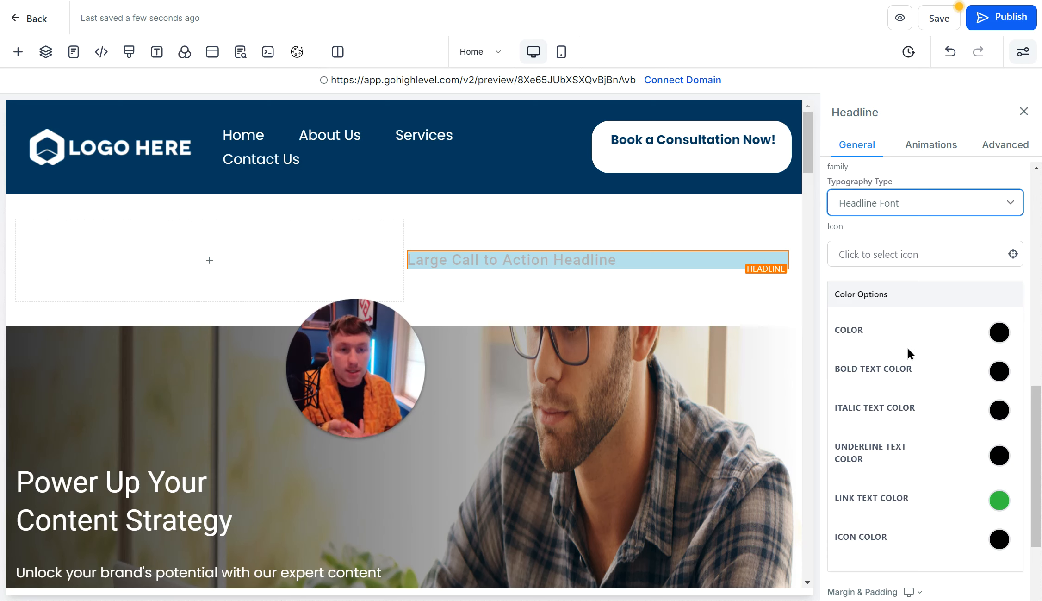
pyautogui.click(998, 333)
pyautogui.click(897, 391)
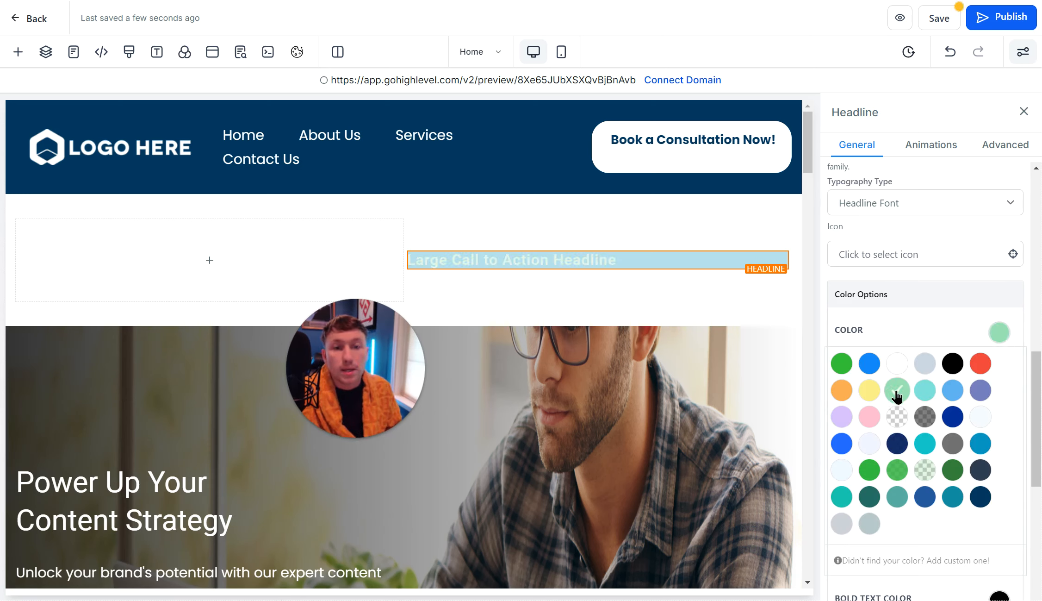
pyautogui.click(838, 369)
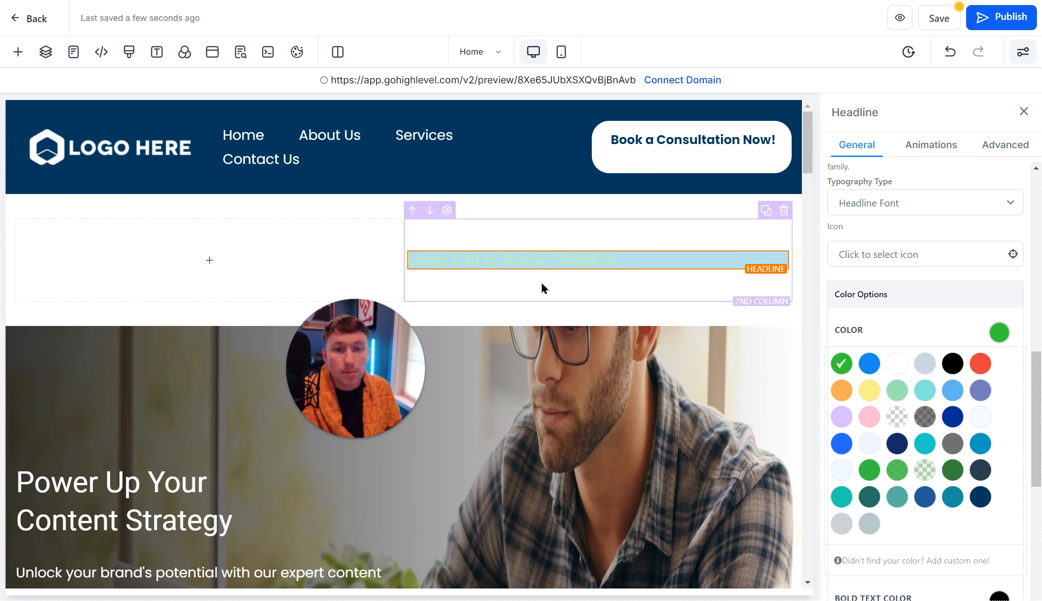
pyautogui.click(999, 335)
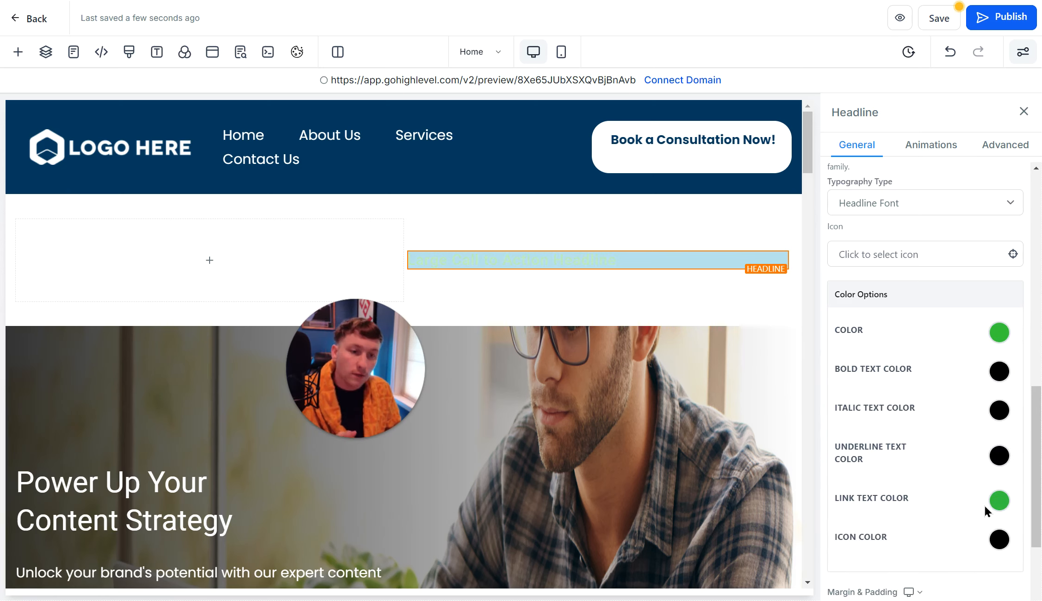
pyautogui.click(998, 334)
pyautogui.click(958, 368)
# Set the headline's top margin to 40 px
pyautogui.scroll(-8, 970, 418)
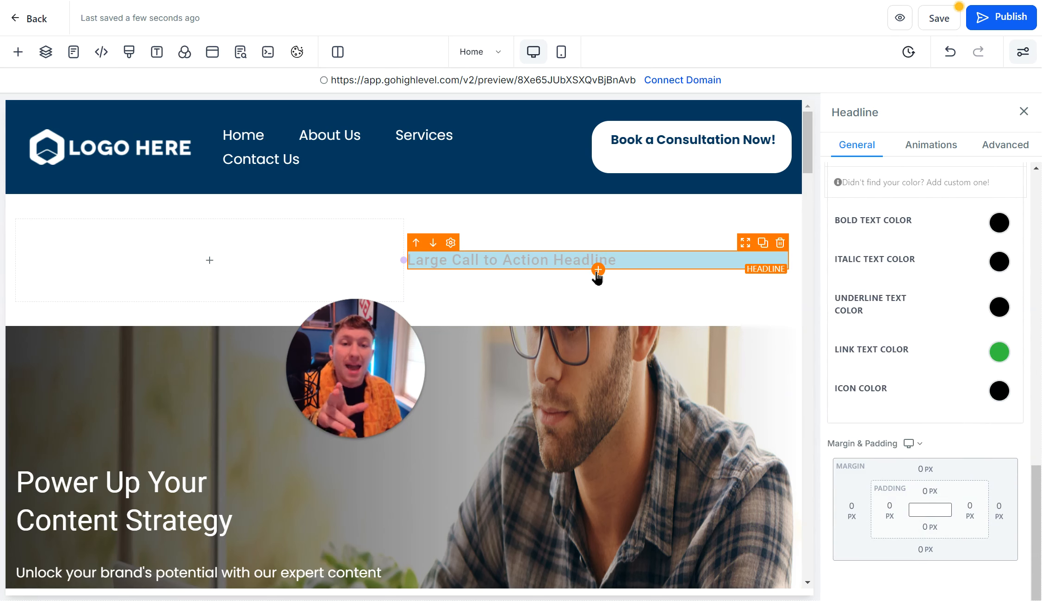
pyautogui.click(927, 468)
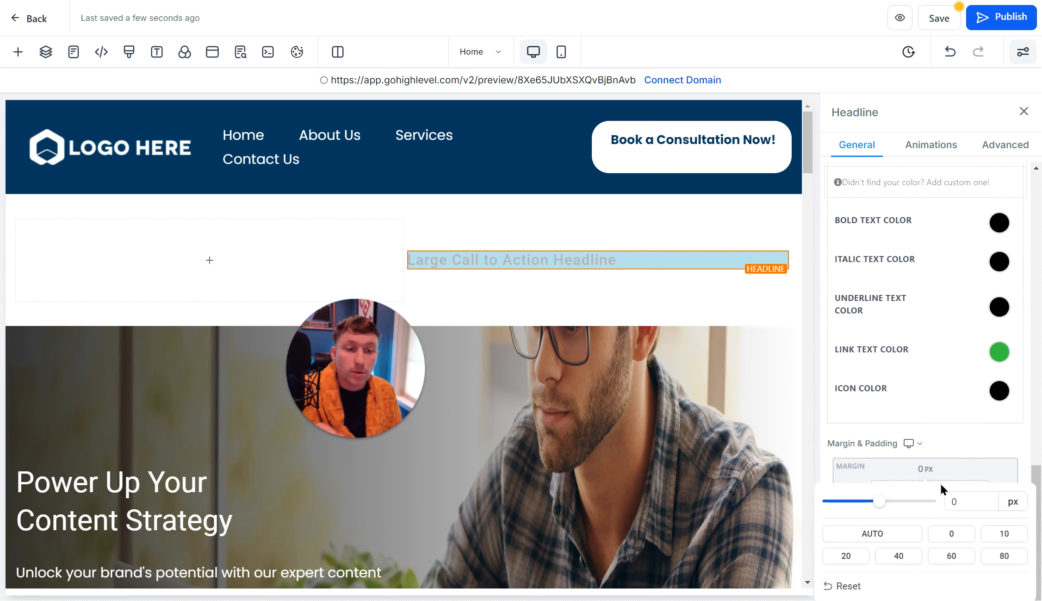
pyautogui.click(898, 560)
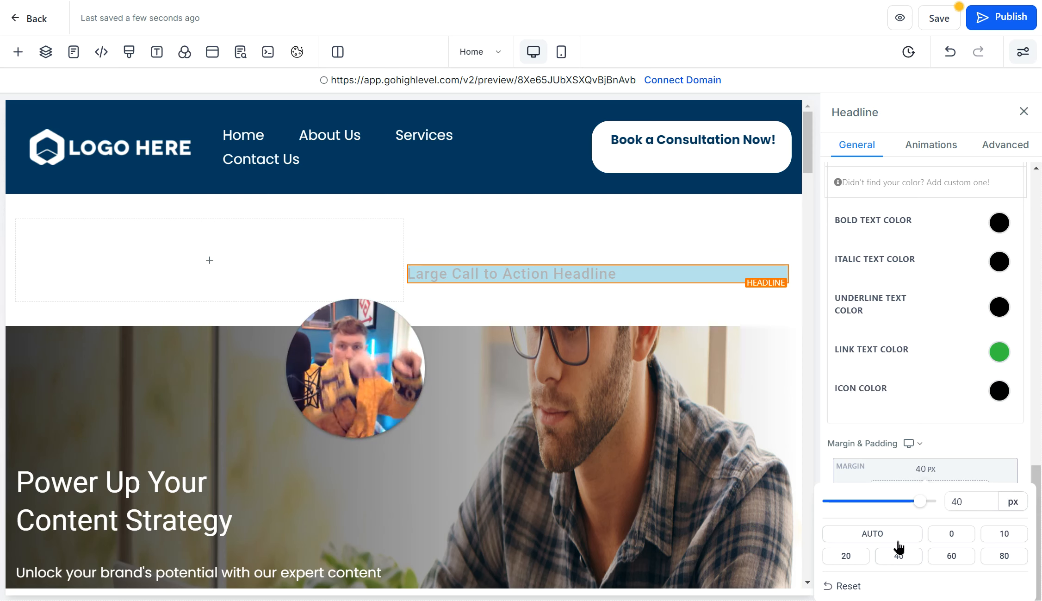
# Try the Fade Right entrance animation on the headline, clear it and browse the other animations
pyautogui.scroll(10, 898, 463)
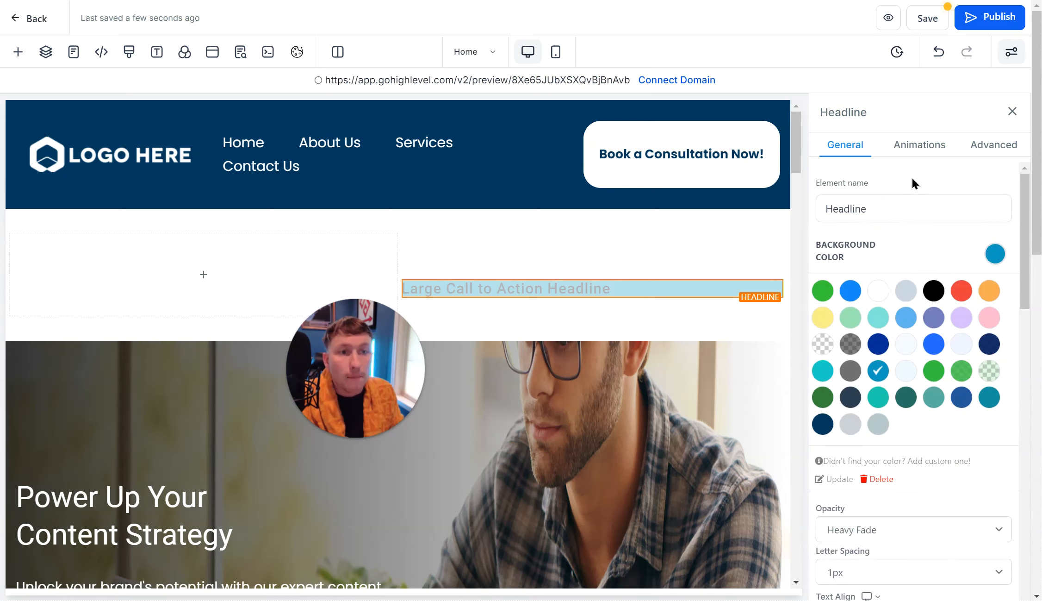
pyautogui.click(919, 149)
pyautogui.scroll(-10, 921, 324)
pyautogui.scroll(10, 925, 439)
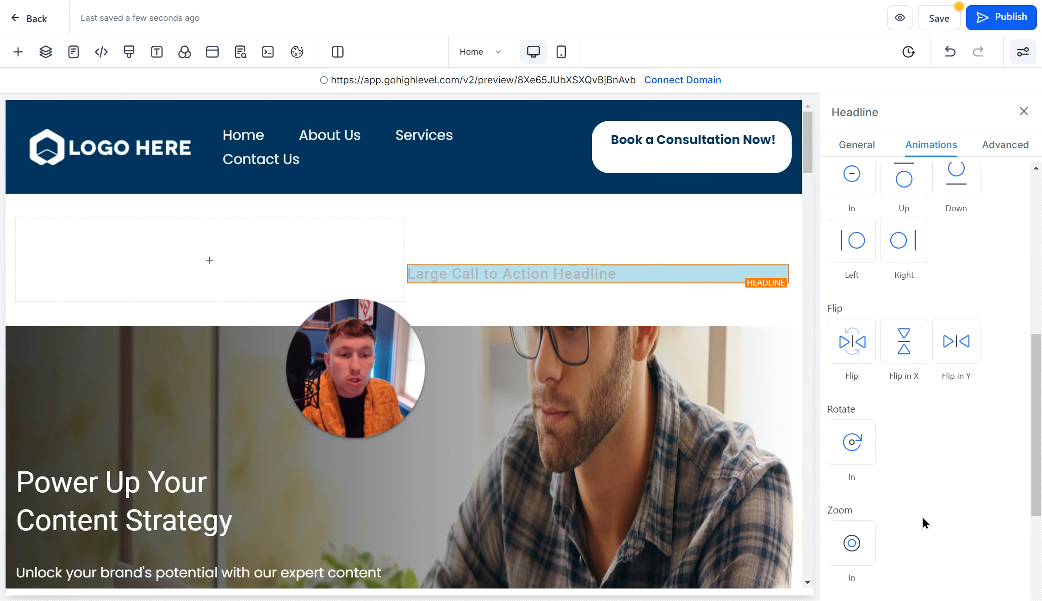
pyautogui.click(910, 300)
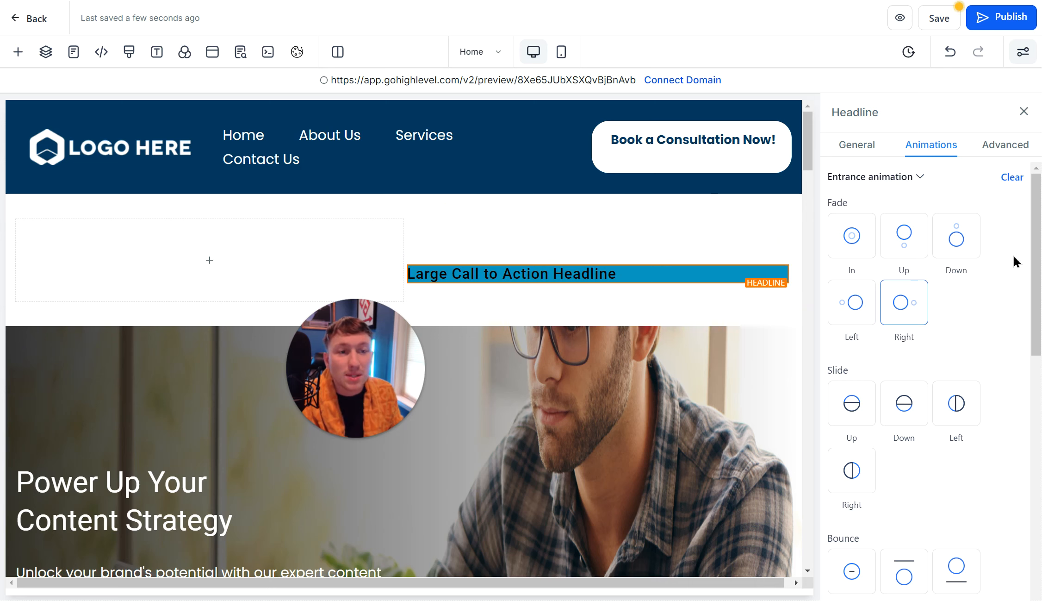
pyautogui.click(1011, 180)
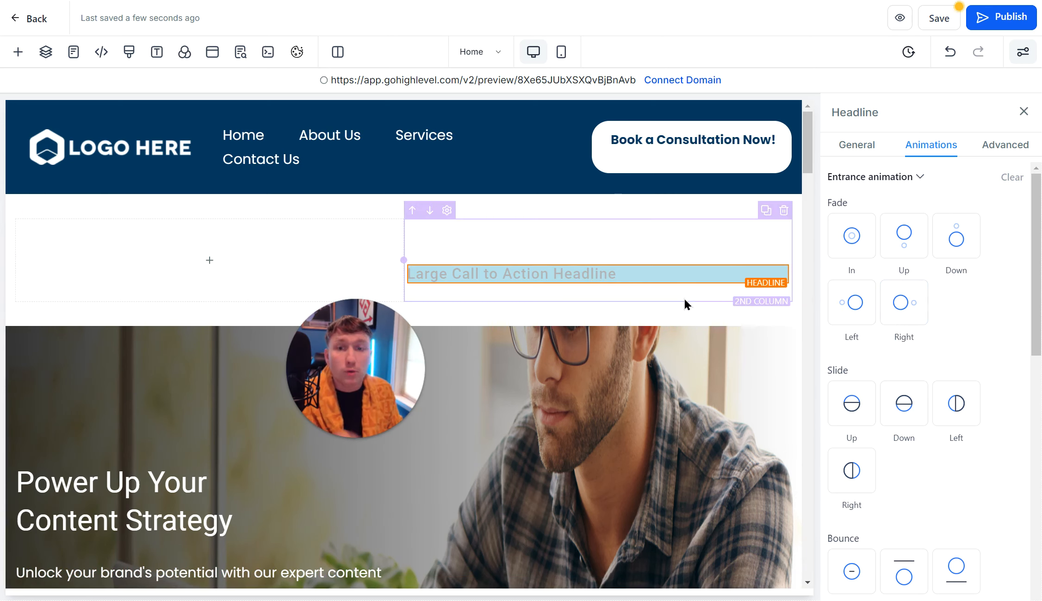
pyautogui.scroll(-10, 623, 398)
pyautogui.scroll(10, 606, 467)
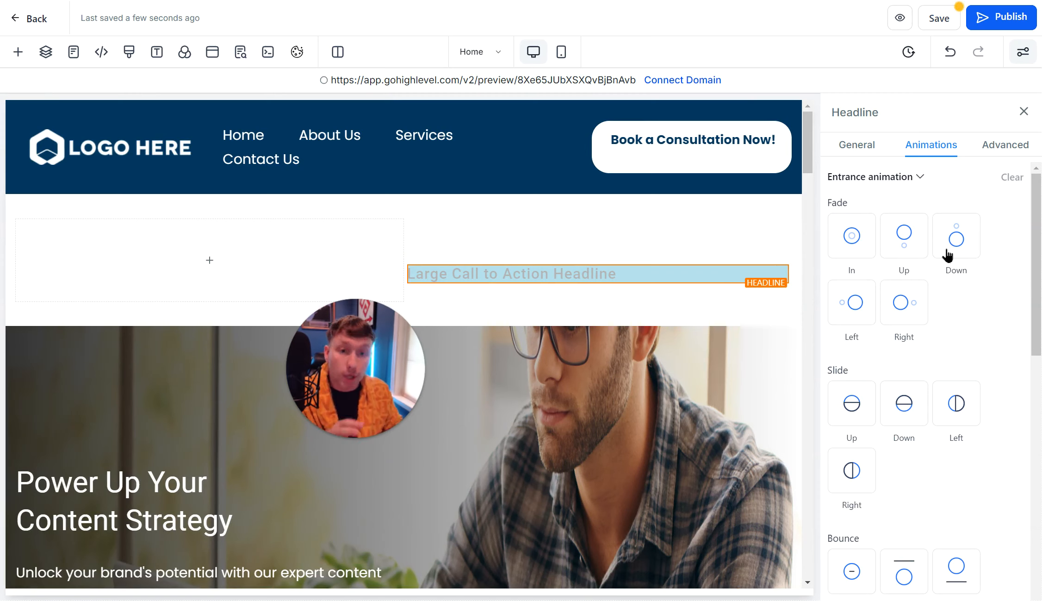
# Add an outer box shadow to the headline and set its line height to 0
pyautogui.click(999, 147)
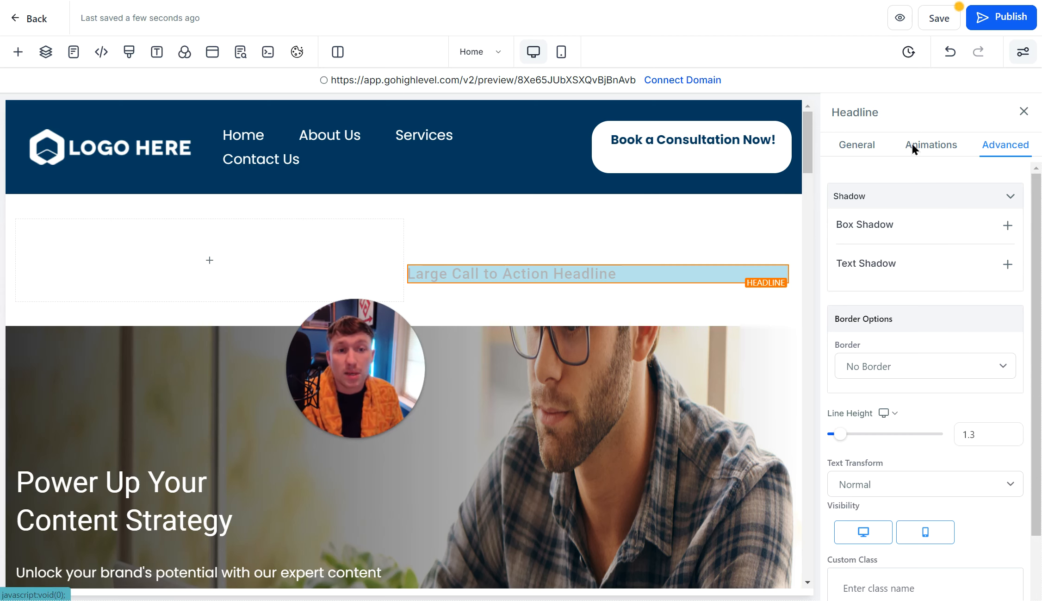
pyautogui.click(1007, 226)
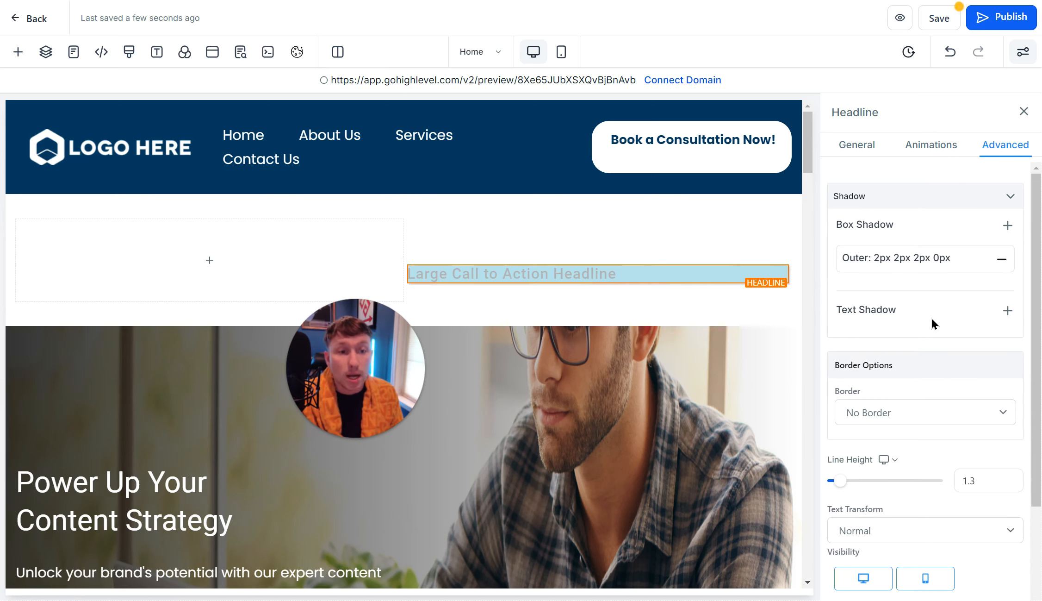
pyautogui.scroll(-3, 925, 307)
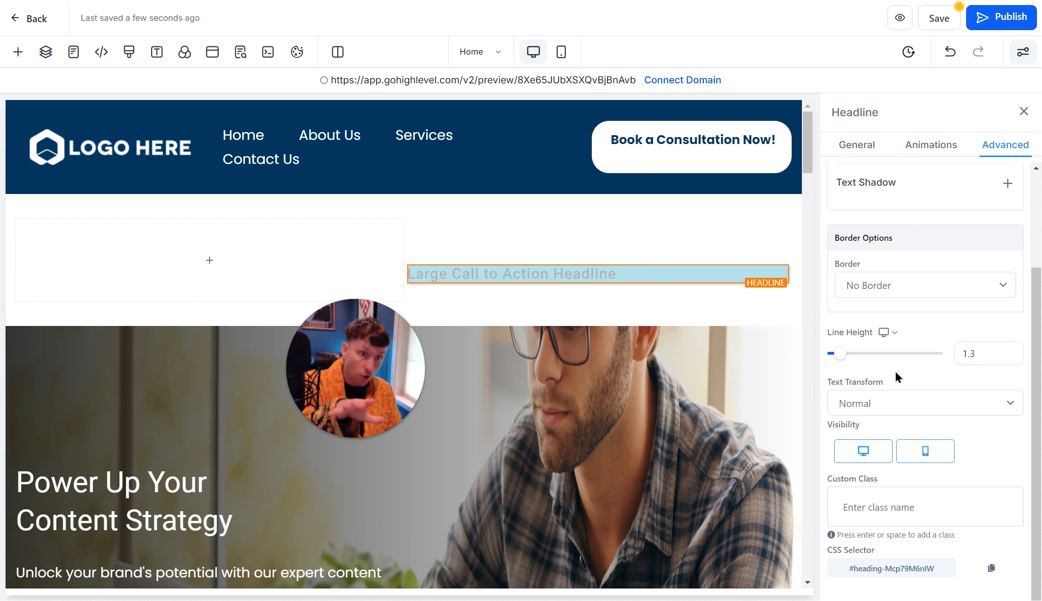
pyautogui.moveTo(845, 354)
pyautogui.mouseDown()
pyautogui.moveTo(877, 353)
pyautogui.moveTo(834, 356)
pyautogui.mouseUp()
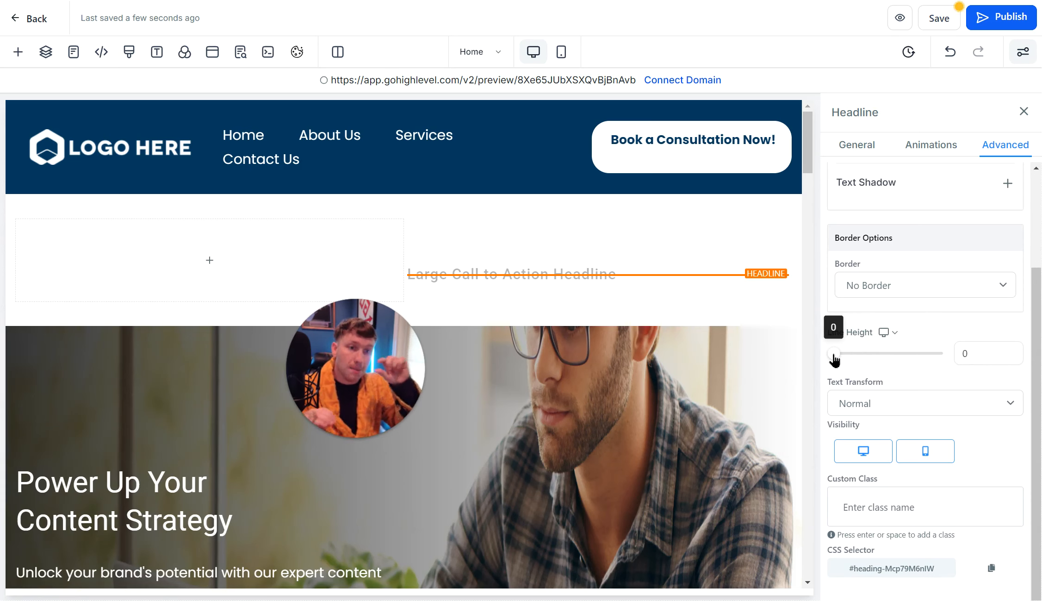
# Try the Uppercase text transform on the headline and return it to Normal
pyautogui.click(909, 401)
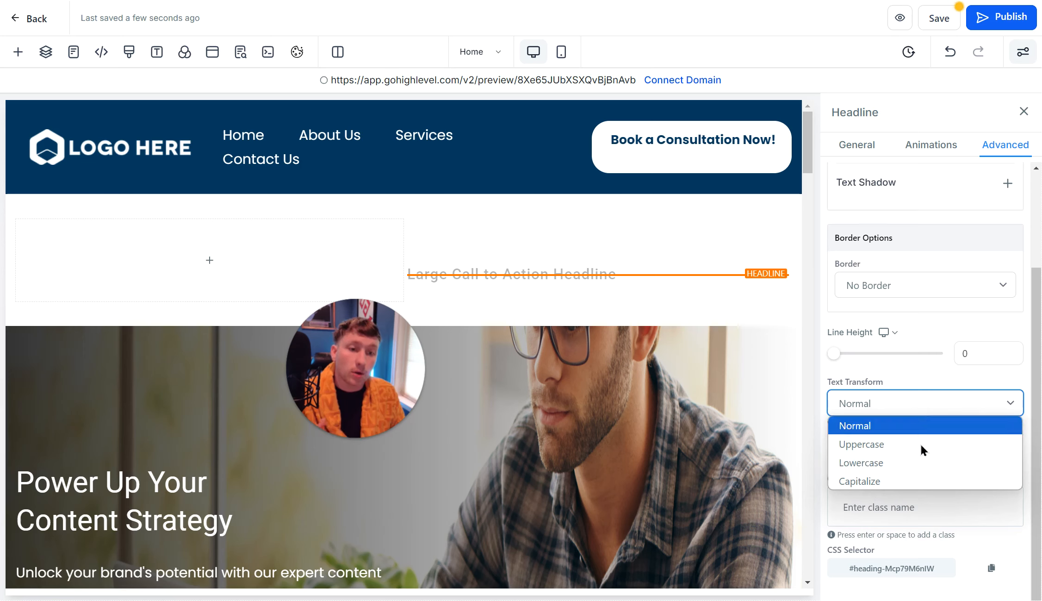
pyautogui.click(916, 448)
pyautogui.click(917, 402)
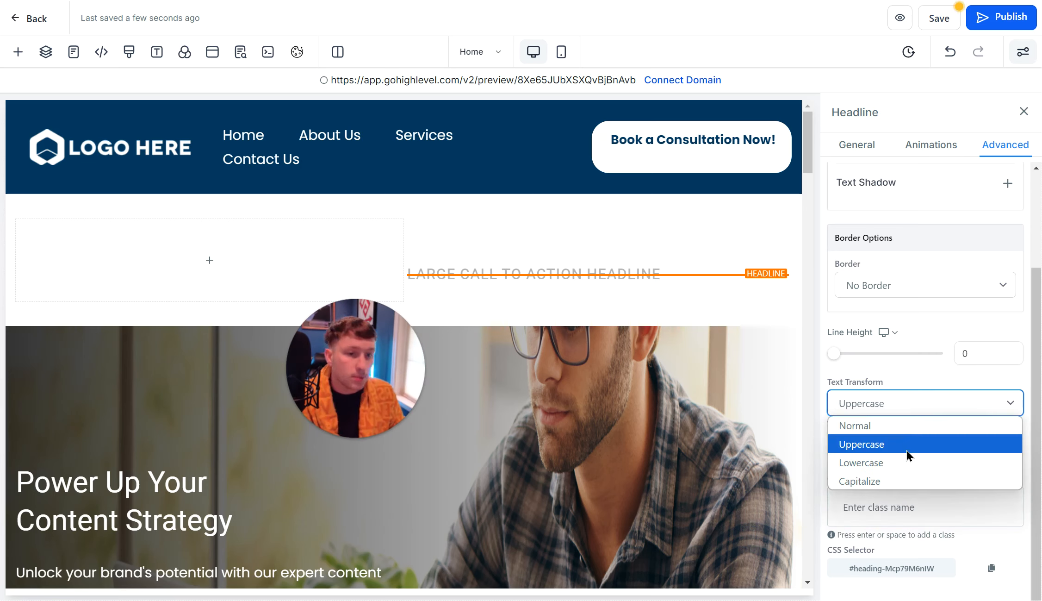
pyautogui.click(897, 425)
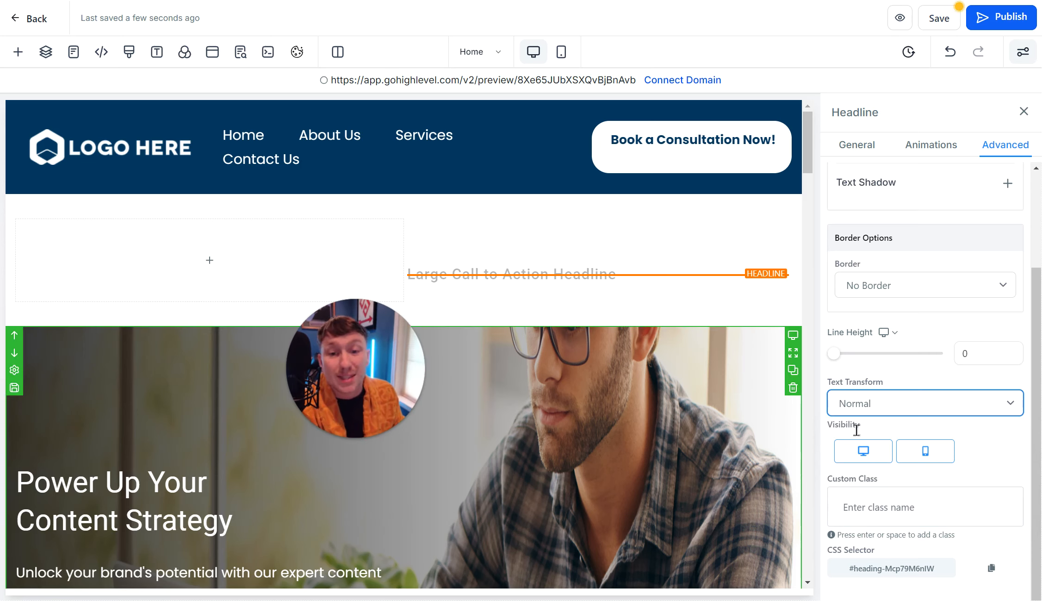
# Toggle the headline's desktop and mobile visibility off and on, leaving it enabled for both devices
pyautogui.click(859, 452)
pyautogui.click(911, 455)
pyautogui.click(876, 454)
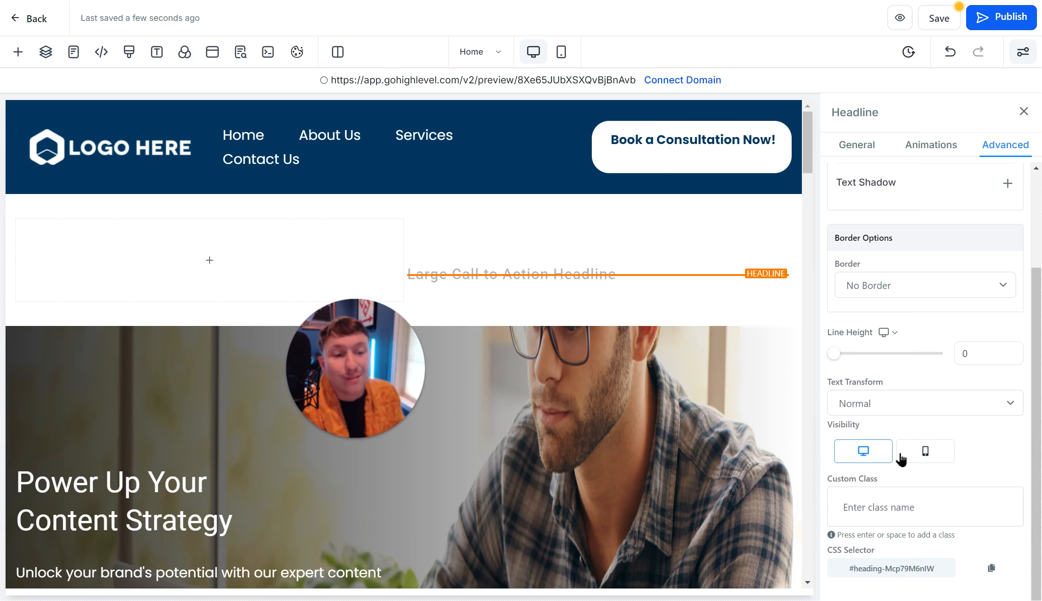
pyautogui.click(909, 455)
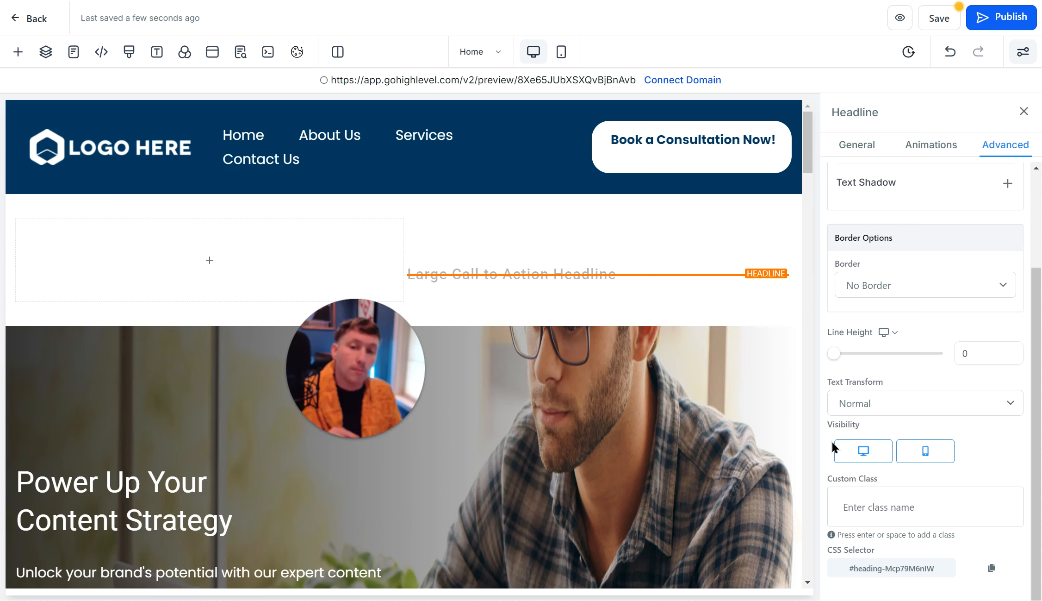
# Check the page in mobile mode, return to desktop mode and review the headline's general settings
pyautogui.click(561, 53)
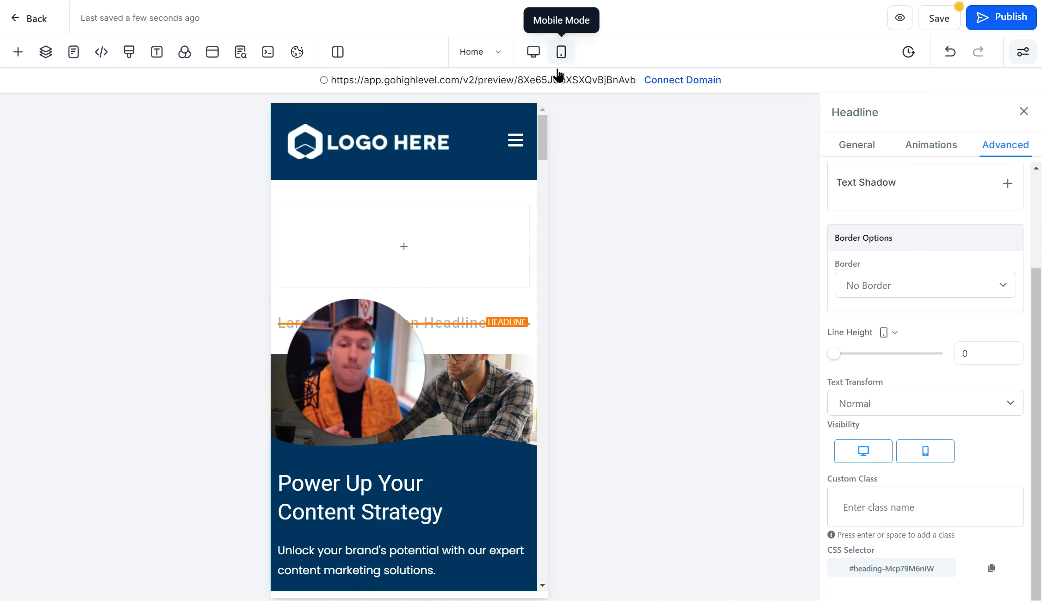
pyautogui.click(534, 52)
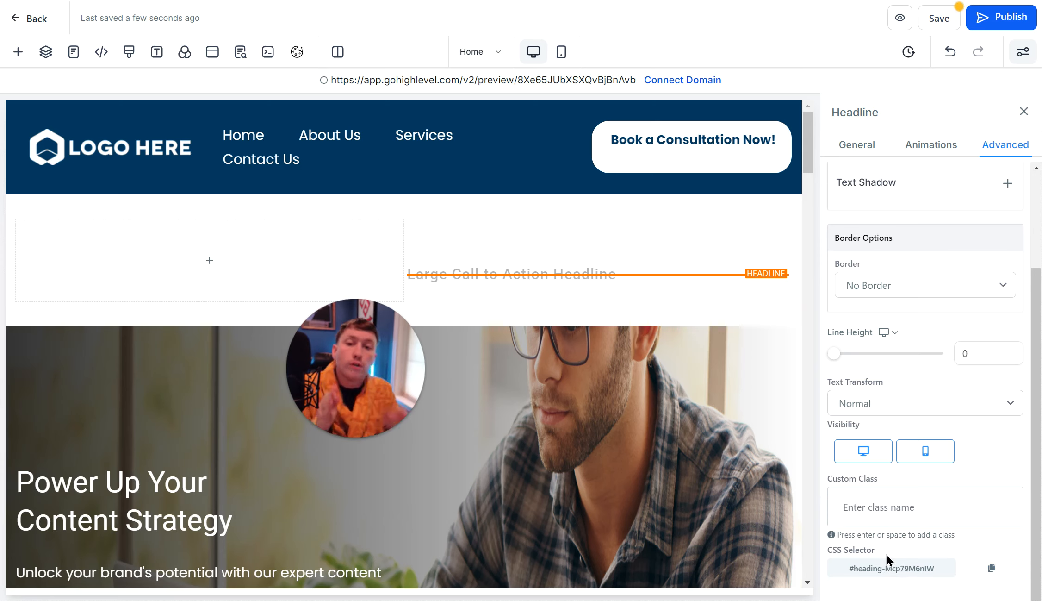
pyautogui.scroll(-9, 437, 137)
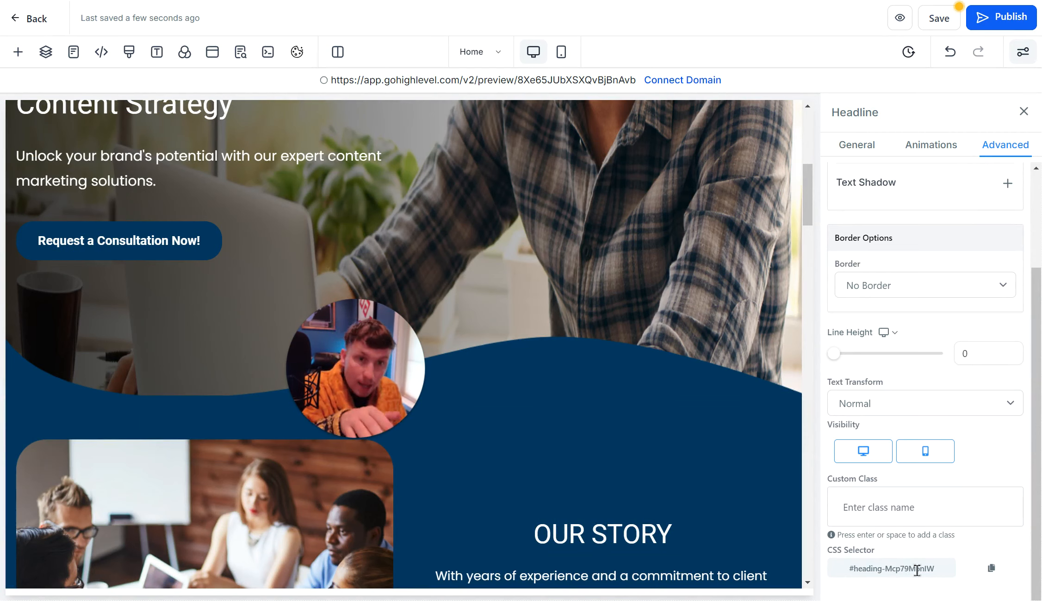
pyautogui.click(865, 158)
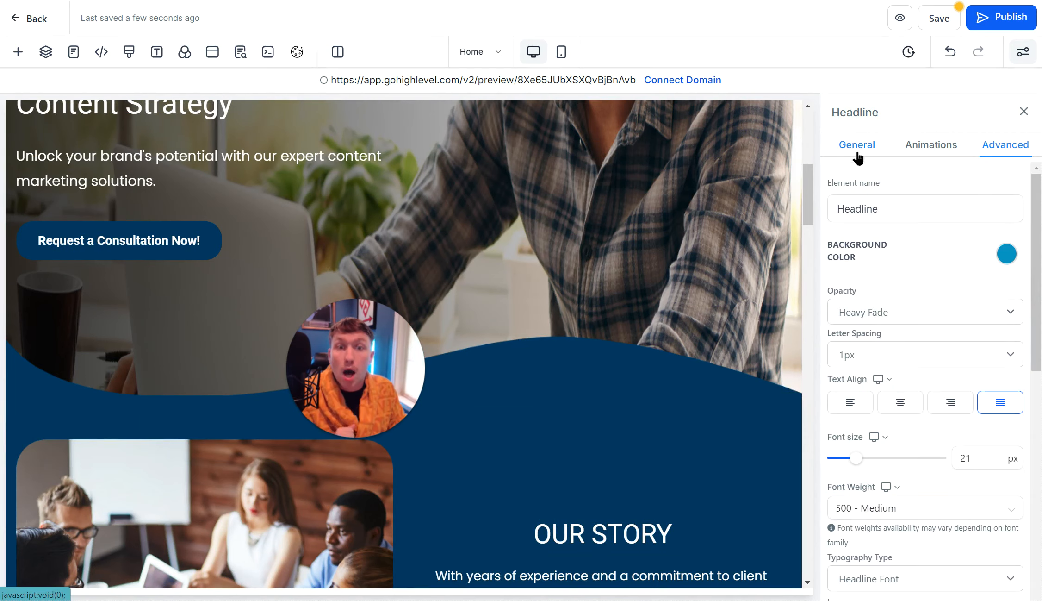
pyautogui.scroll(-1, 993, 451)
pyautogui.scroll(1, 992, 451)
pyautogui.scroll(9, 654, 432)
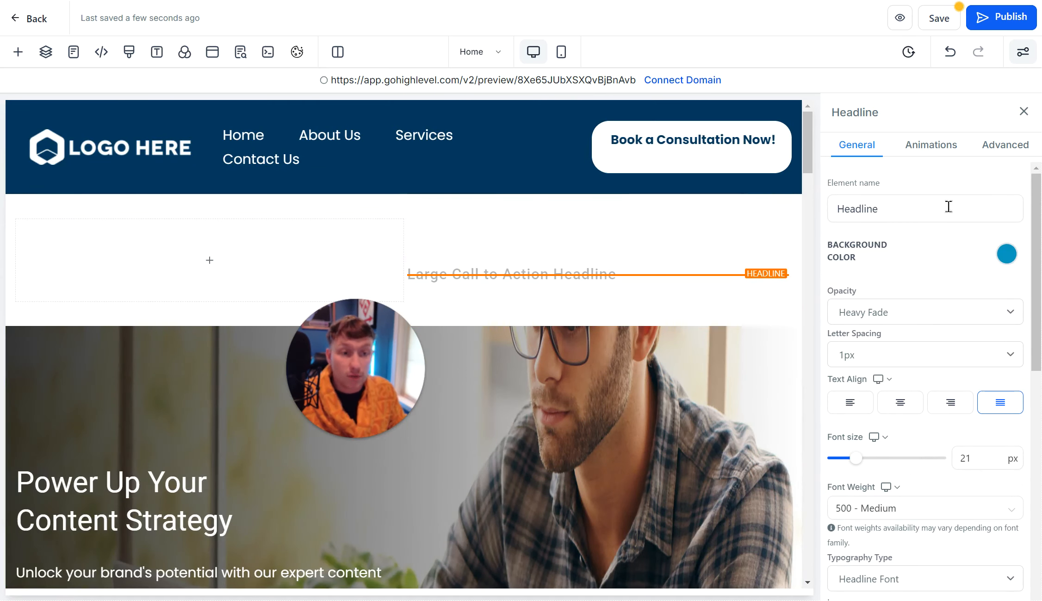
# Add a Sub-Headline element below the headline in the second column
pyautogui.click(17, 51)
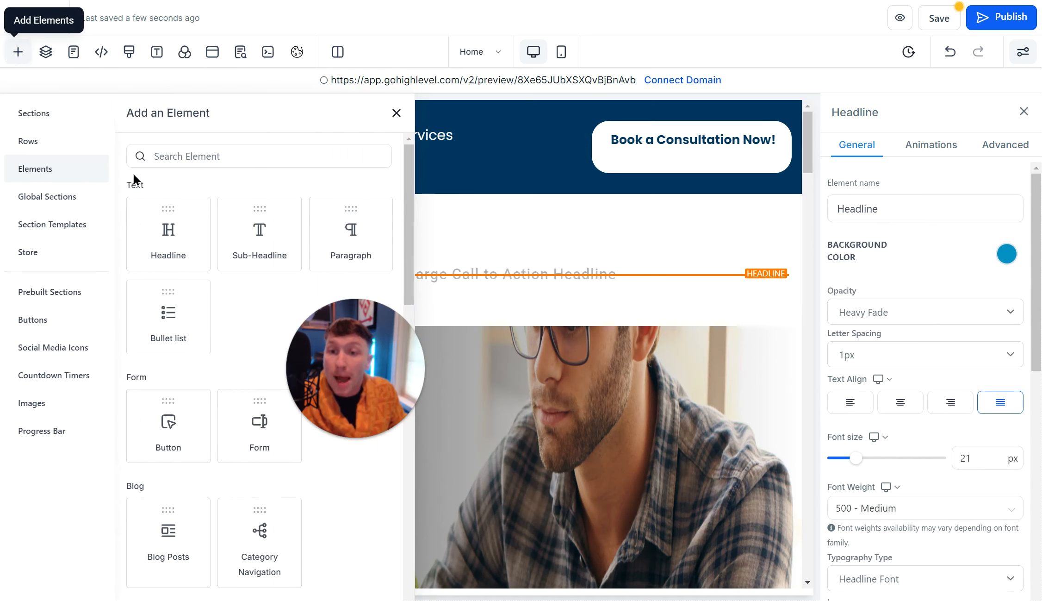
pyautogui.moveTo(248, 237); pyautogui.dragTo(463, 278)
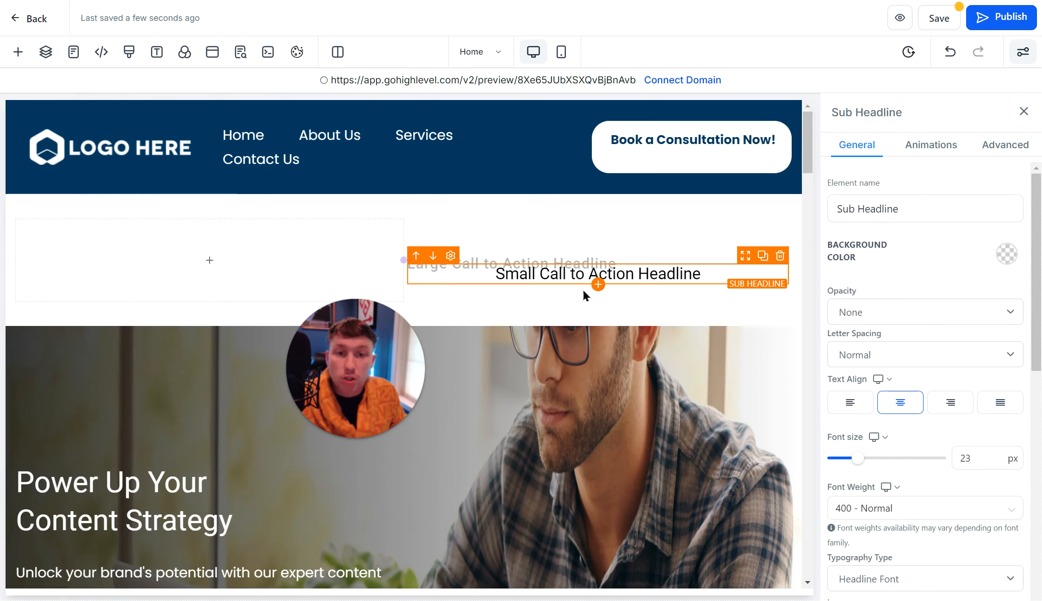
# Add a Paragraph element below the sub-headline in the second column and review its general settings
pyautogui.scroll(-4, 902, 370)
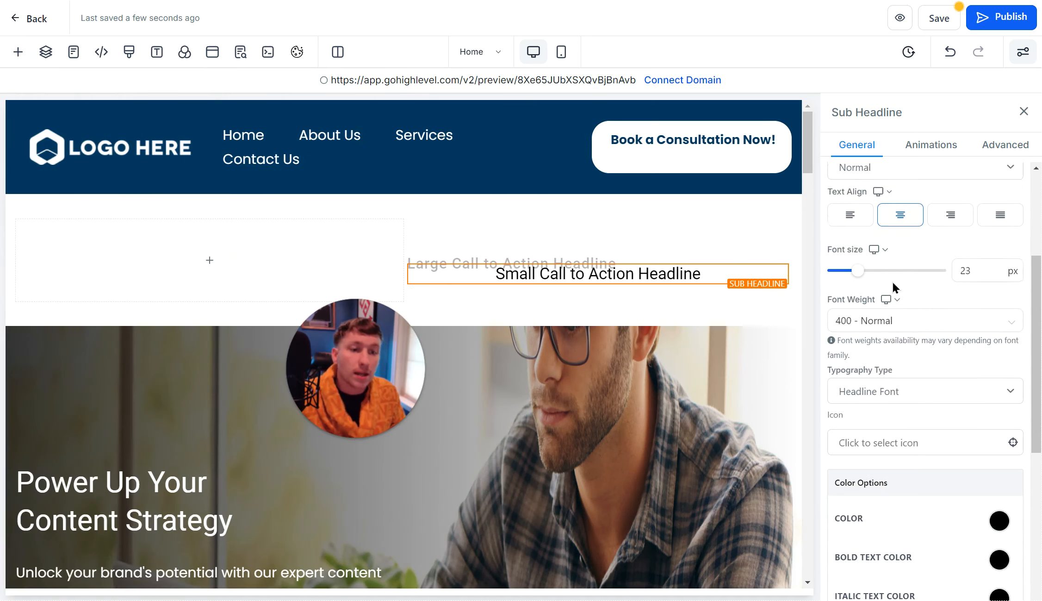
pyautogui.scroll(4, 880, 379)
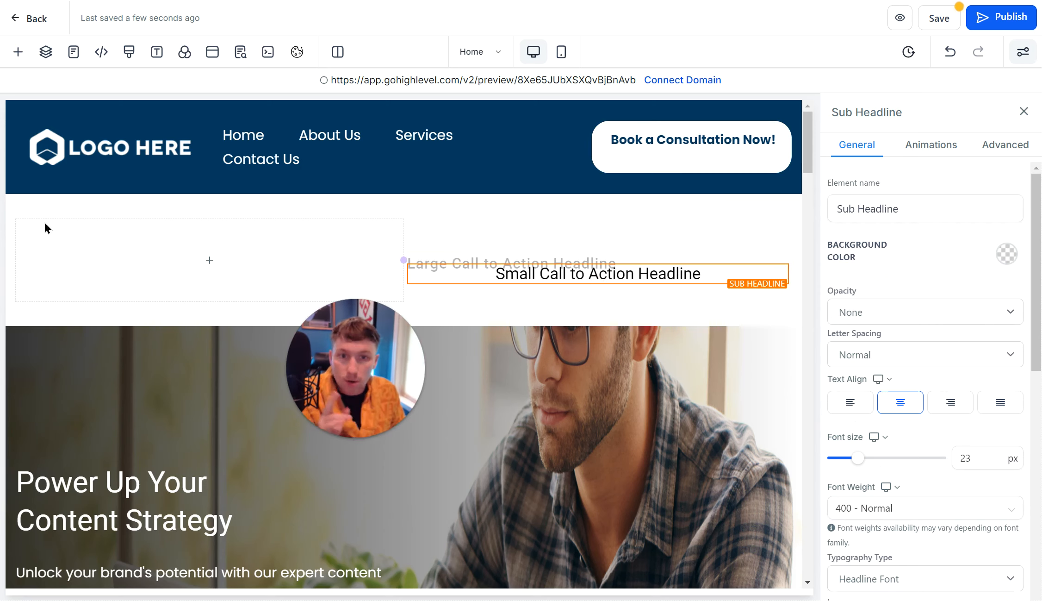
pyautogui.click(19, 53)
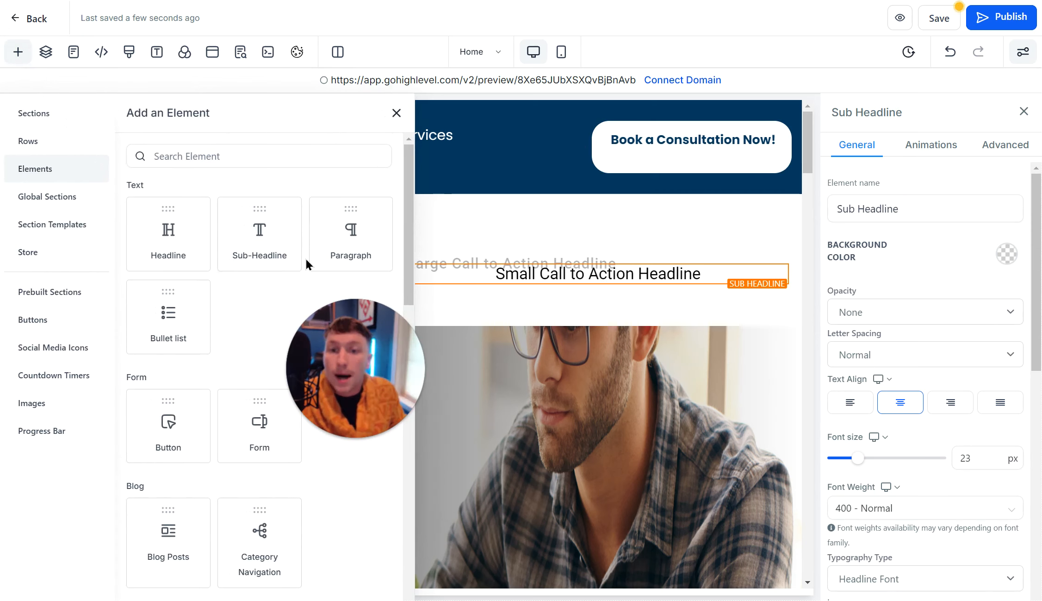
pyautogui.moveTo(321, 250); pyautogui.dragTo(622, 292)
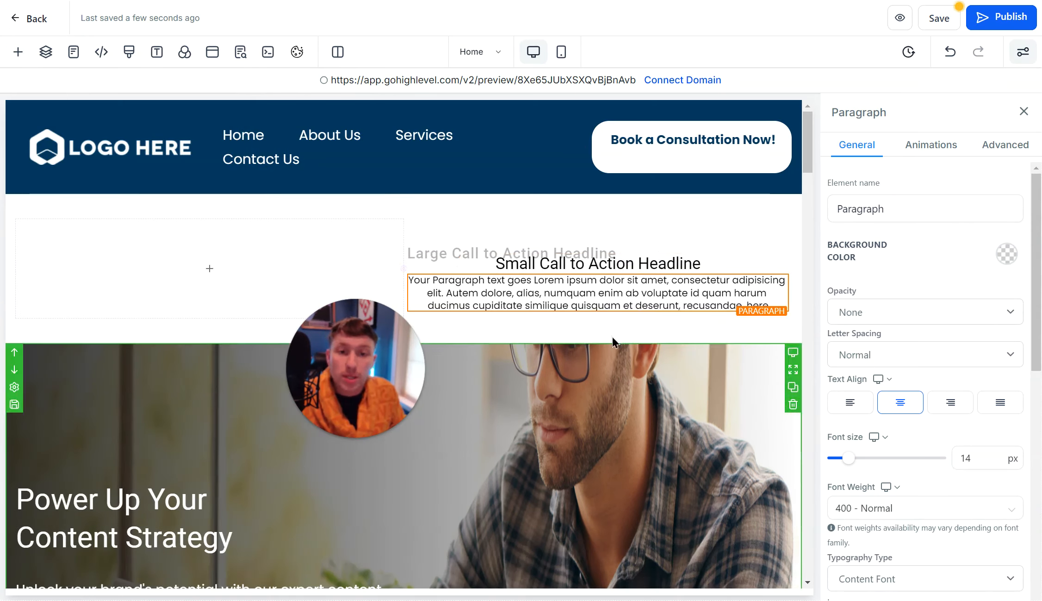
pyautogui.click(622, 293)
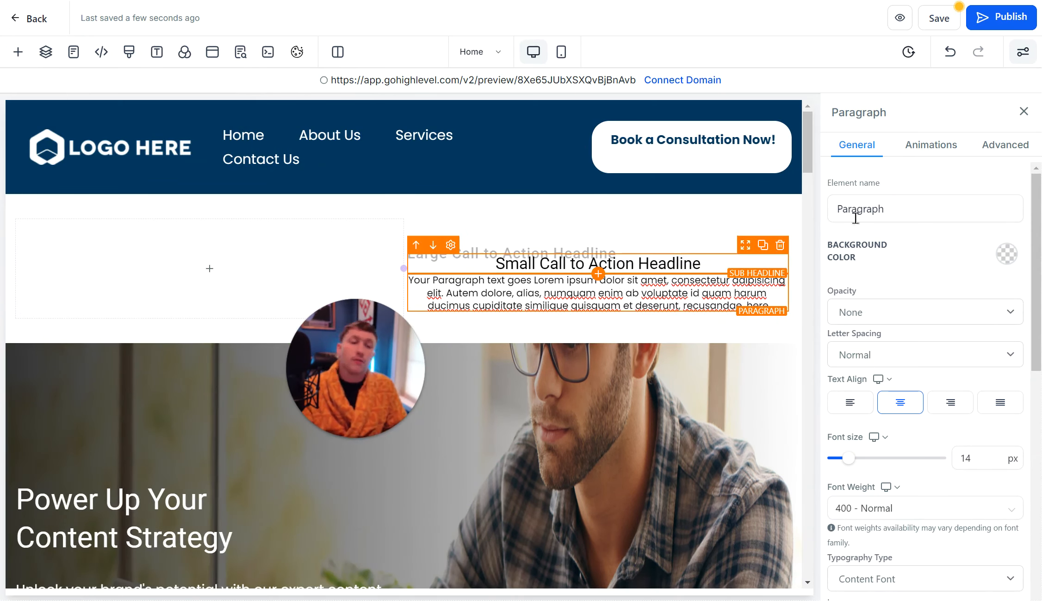
pyautogui.scroll(-4, 923, 277)
pyautogui.scroll(2, 930, 439)
pyautogui.scroll(3, 930, 439)
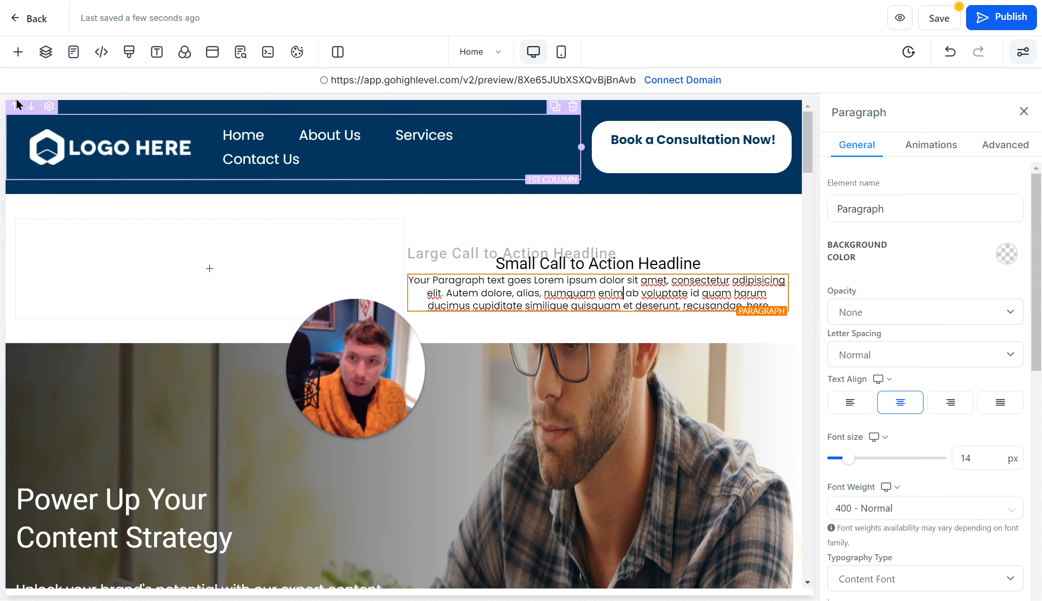
# Add a Bullet List element below the paragraph in the second column and review its general settings
pyautogui.click(20, 50)
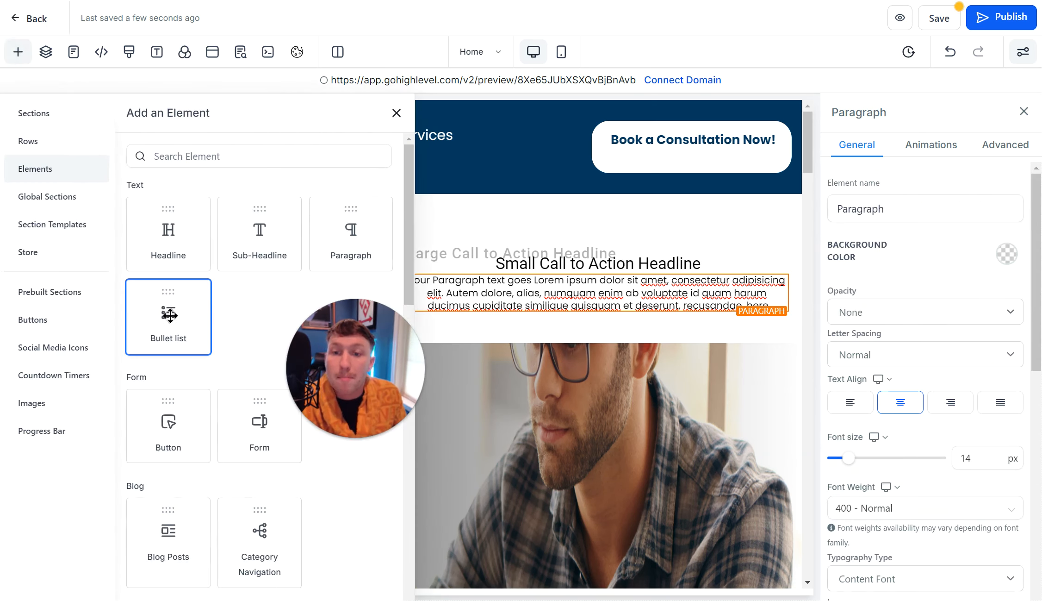
pyautogui.moveTo(165, 311); pyautogui.dragTo(553, 331)
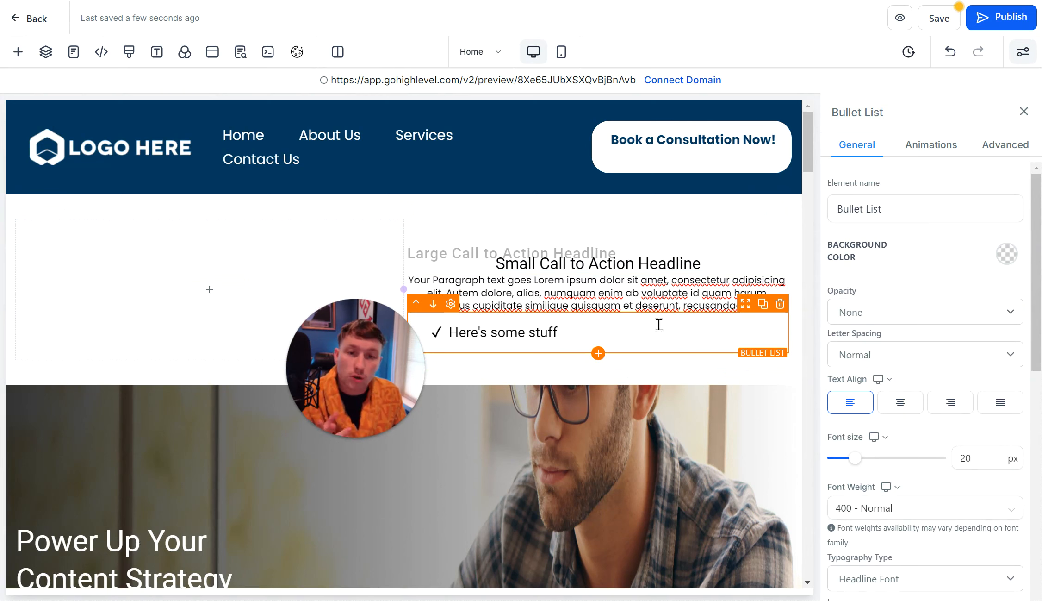
pyautogui.scroll(-4, 849, 447)
pyautogui.scroll(-3, 854, 433)
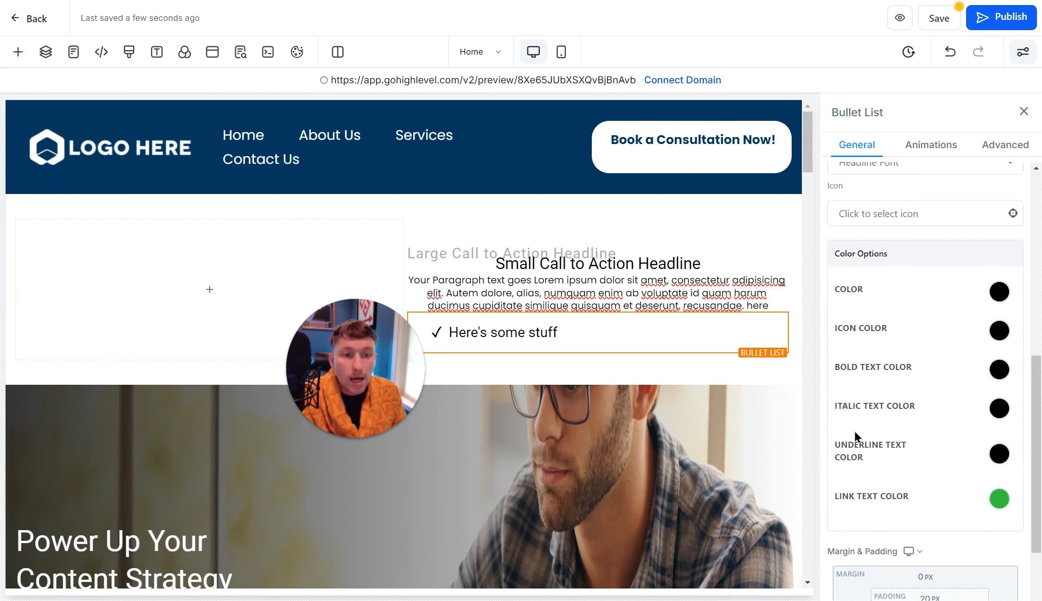
pyautogui.scroll(6, 860, 432)
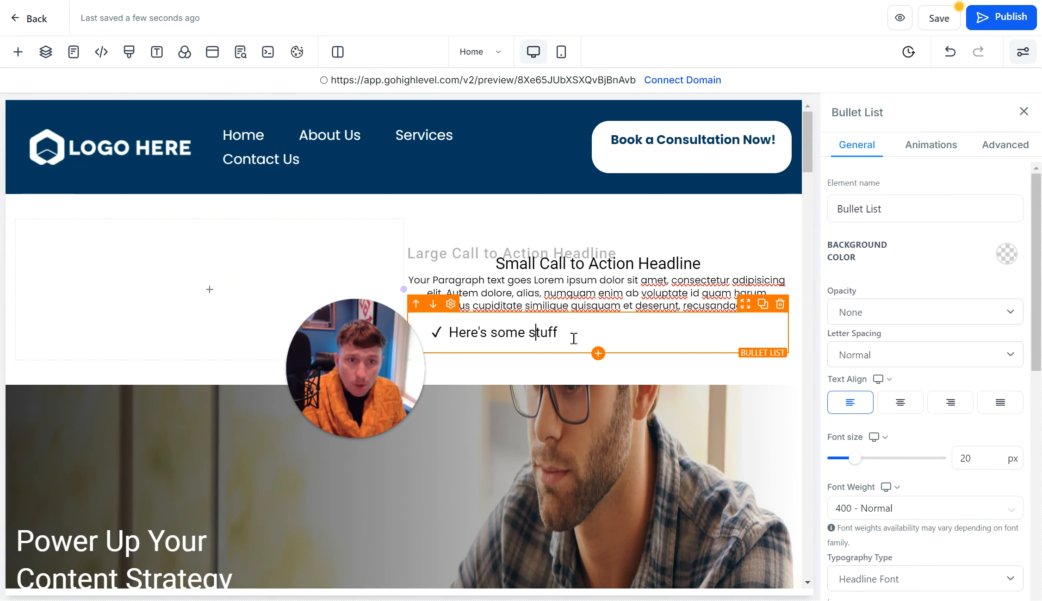
pyautogui.scroll(-6, 944, 354)
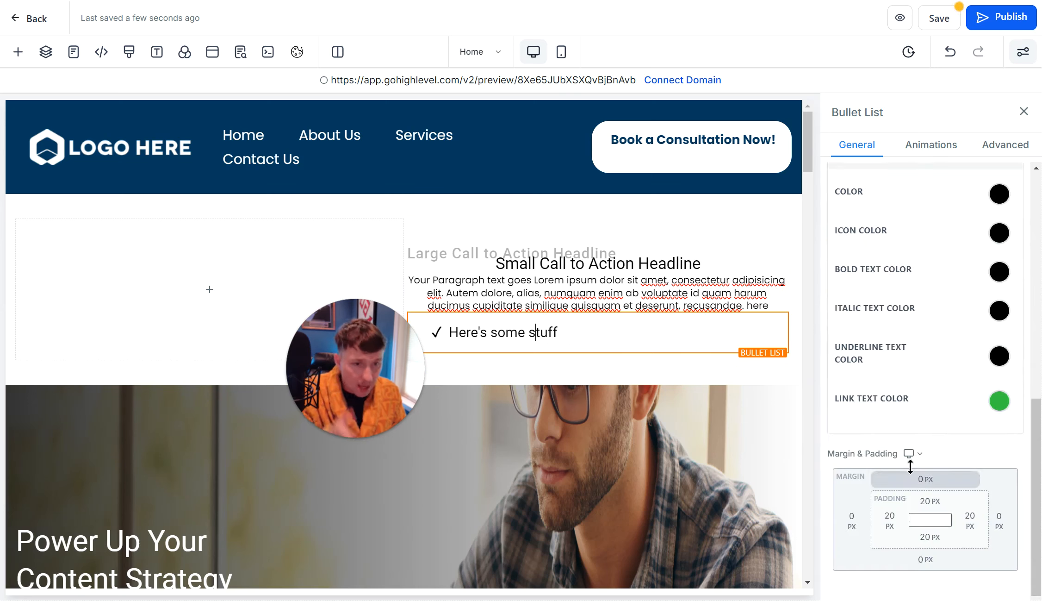
pyautogui.scroll(6, 910, 467)
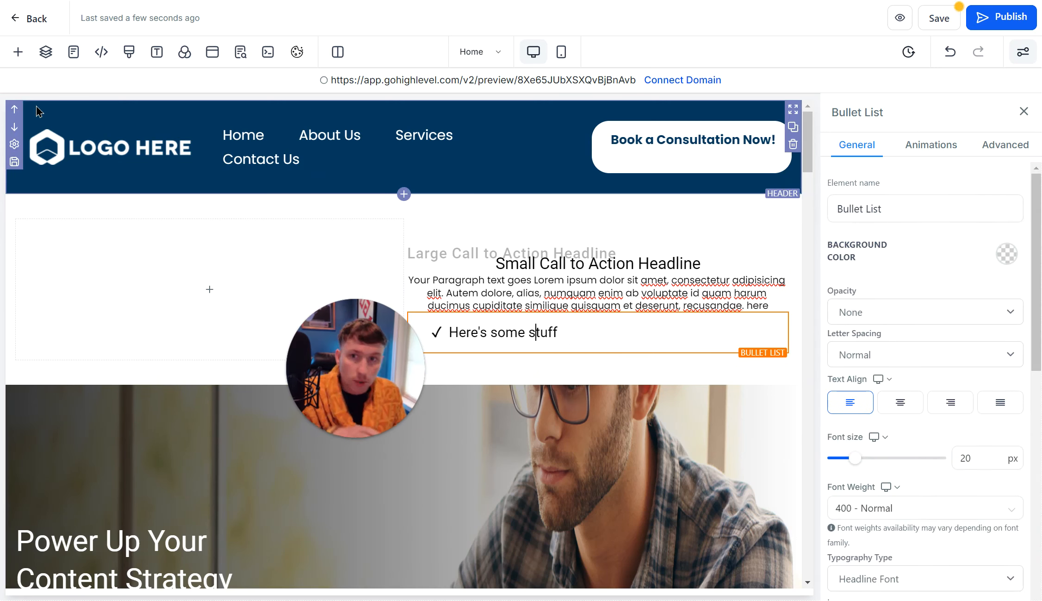
# Add a Button element above the headline in the second column, with 1px letter spacing and an 18 px font size
pyautogui.click(18, 51)
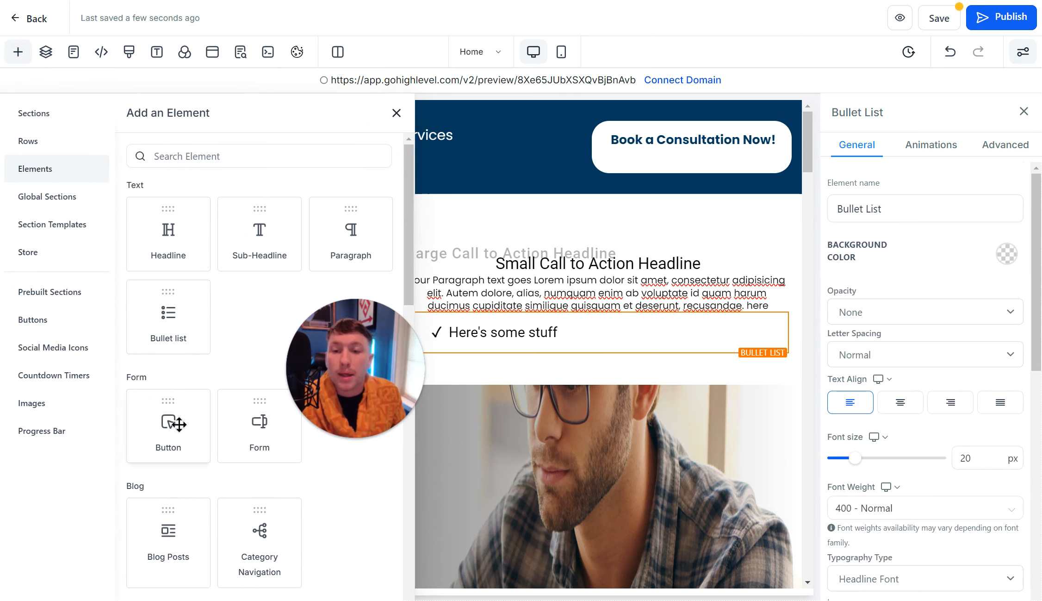
pyautogui.moveTo(179, 423); pyautogui.dragTo(499, 196)
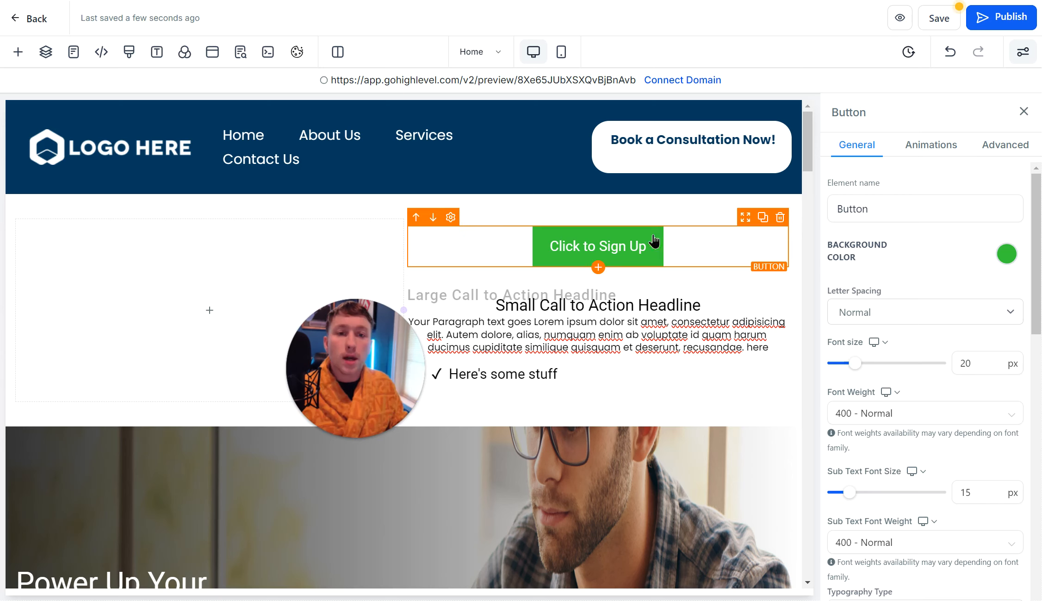
pyautogui.click(919, 318)
pyautogui.click(901, 351)
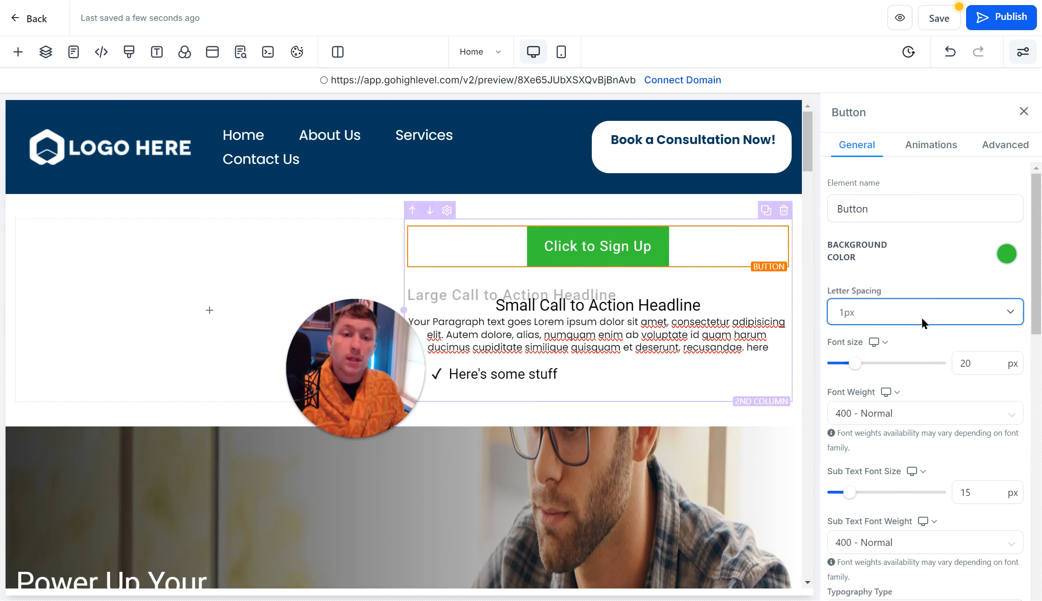
pyautogui.moveTo(856, 363)
pyautogui.mouseDown()
pyautogui.moveTo(883, 364)
pyautogui.moveTo(853, 365)
pyautogui.mouseUp()
pyautogui.scroll(-5, 858, 376)
pyautogui.scroll(5, 858, 377)
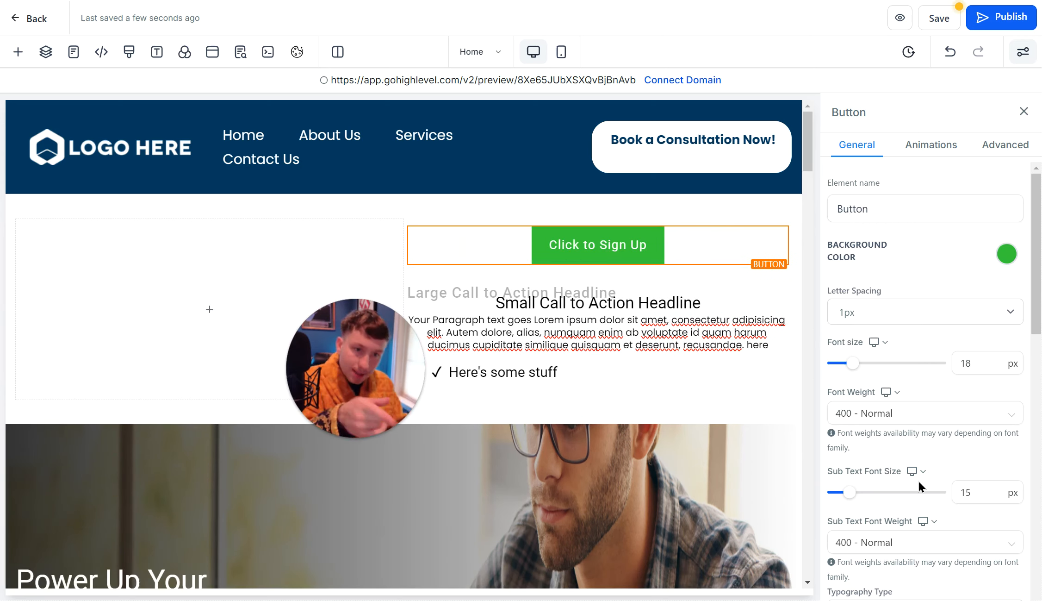
# Try left alignment on the sign-up button and return it to center alignment
pyautogui.scroll(-5, 918, 480)
pyautogui.scroll(-4, 958, 382)
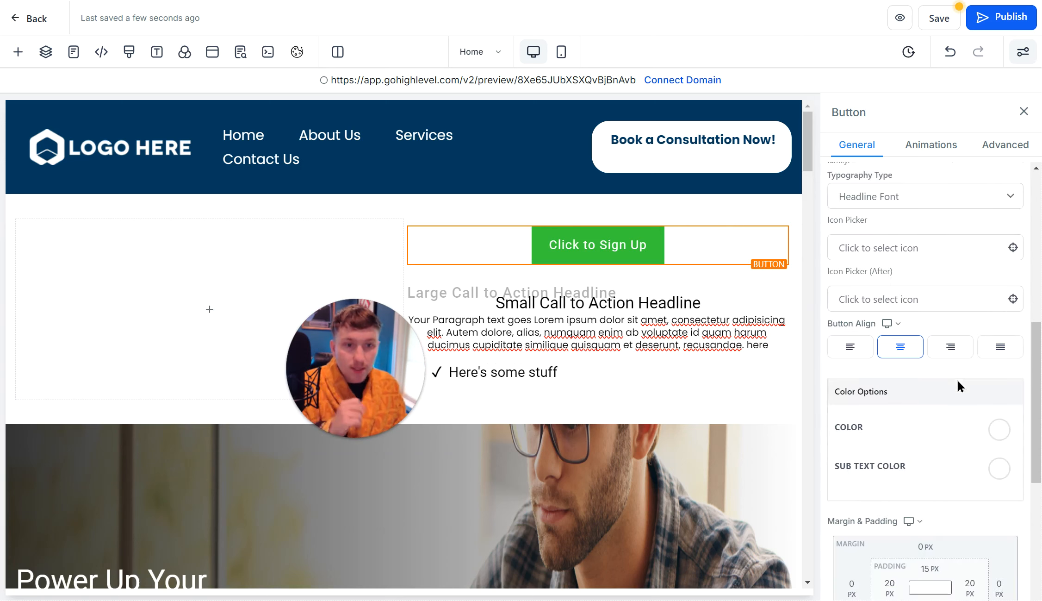
pyautogui.scroll(4, 954, 404)
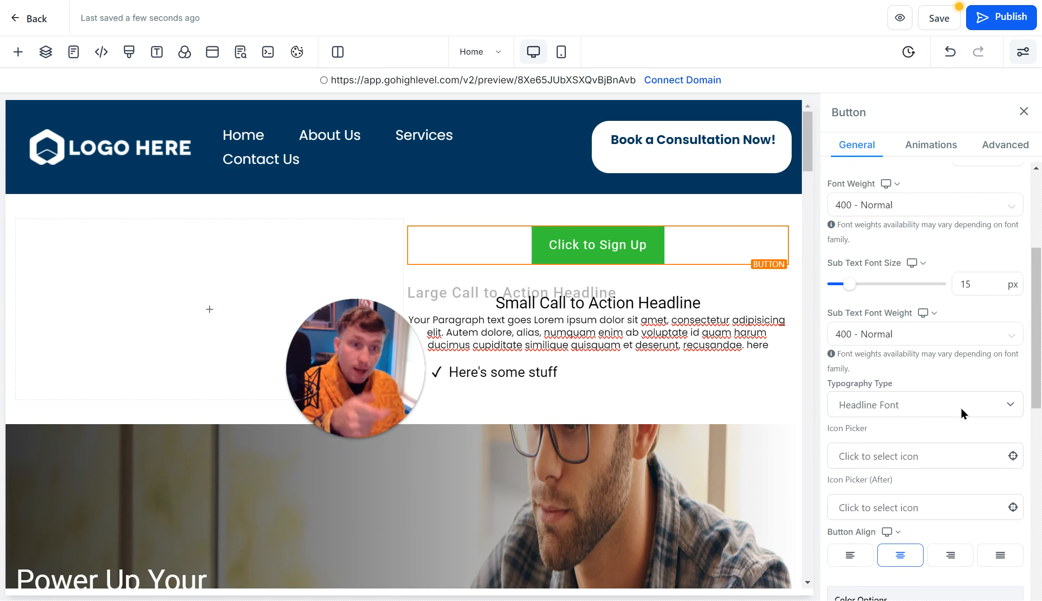
pyautogui.click(857, 557)
pyautogui.click(918, 563)
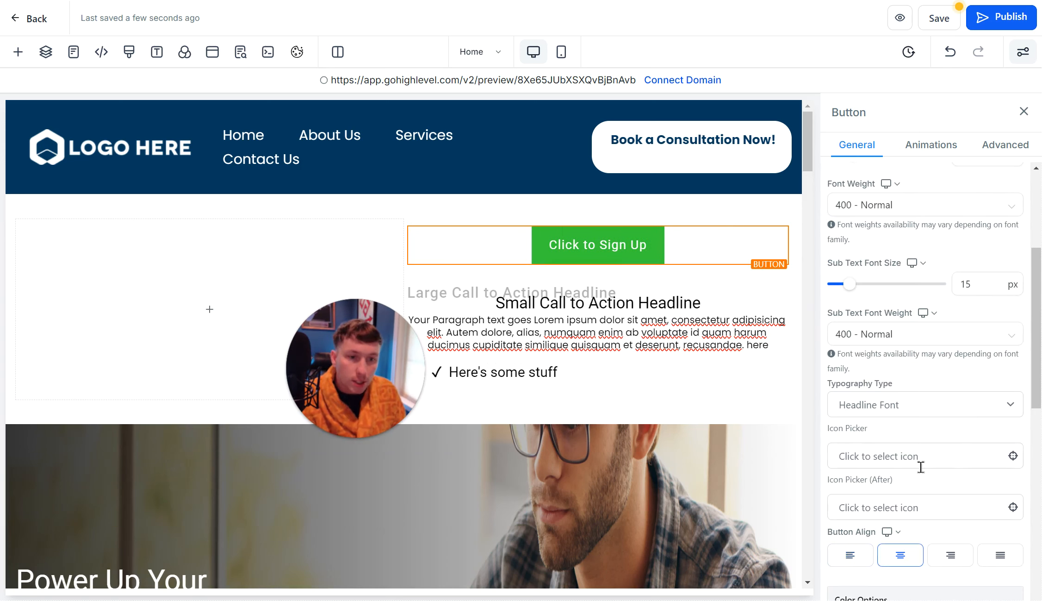
pyautogui.scroll(-4, 922, 466)
pyautogui.scroll(8, 922, 430)
pyautogui.scroll(-4, 949, 362)
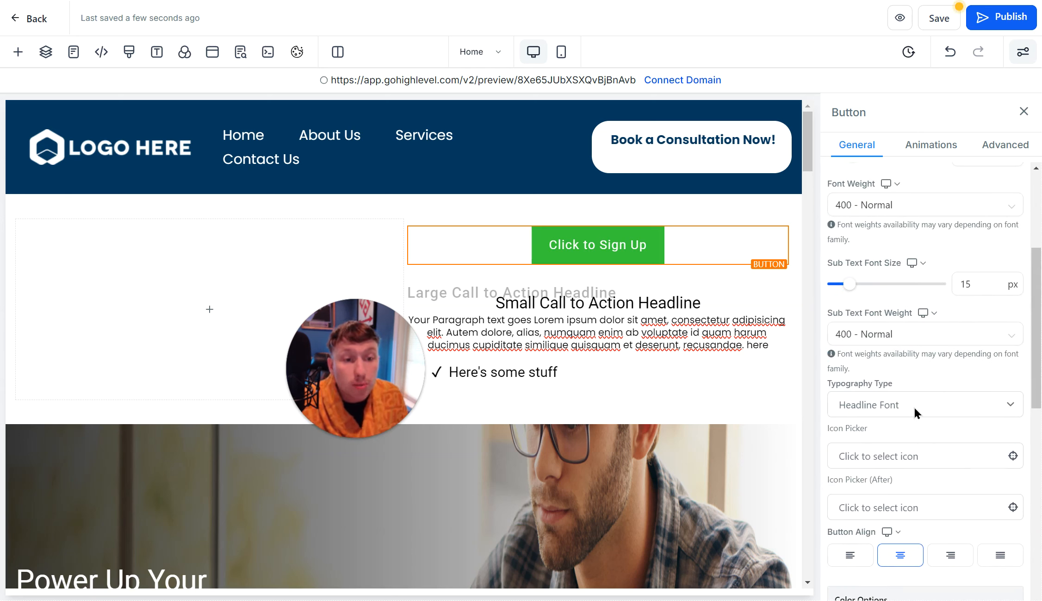
pyautogui.click(915, 406)
pyautogui.click(953, 371)
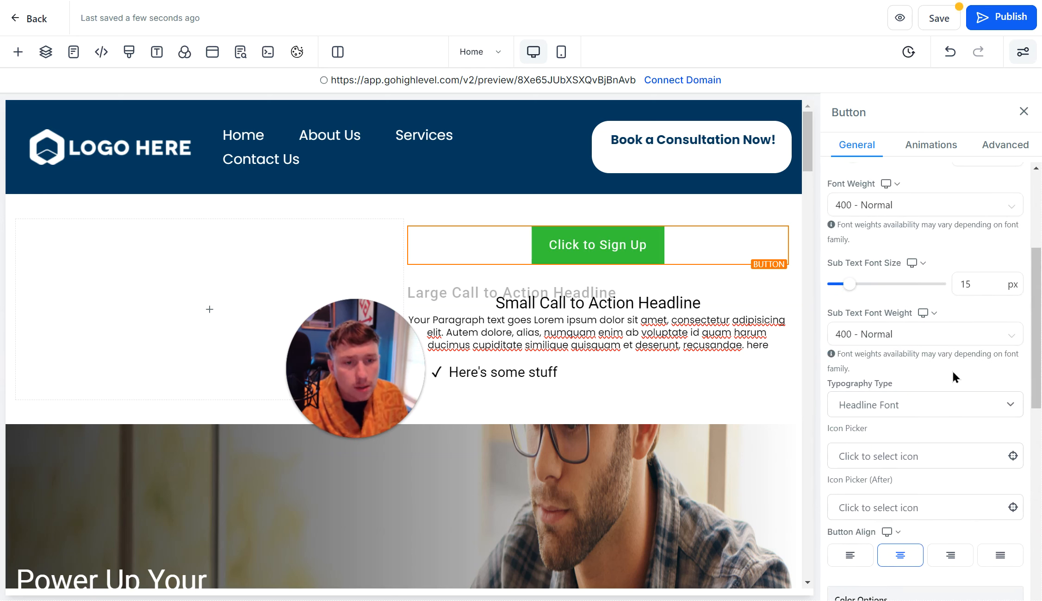
# Try the xbox icon before the sign-up button's text, browse the other available icons and remove the icon
pyautogui.click(945, 455)
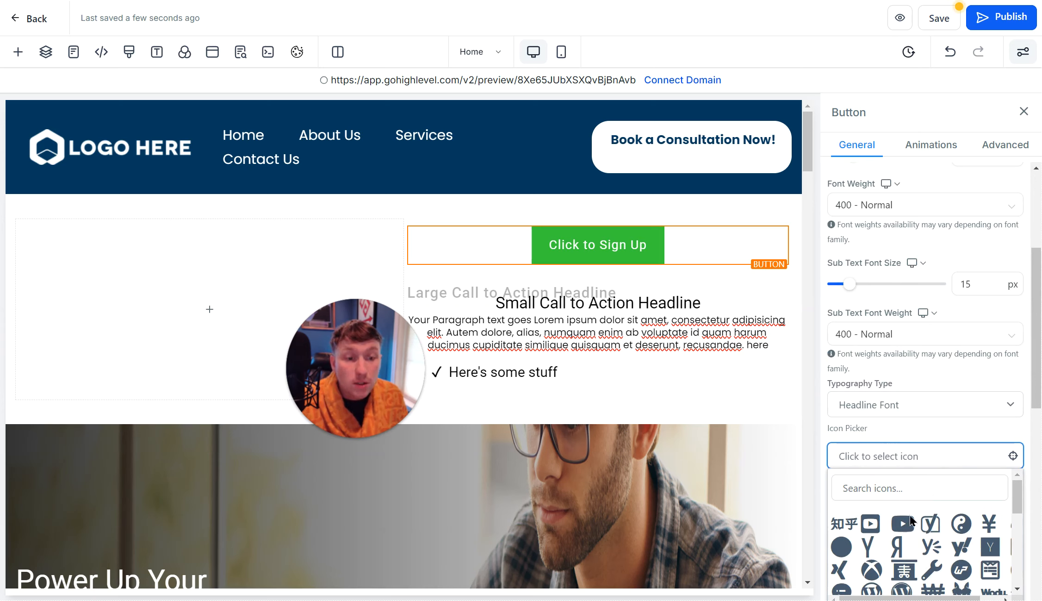
pyautogui.click(872, 570)
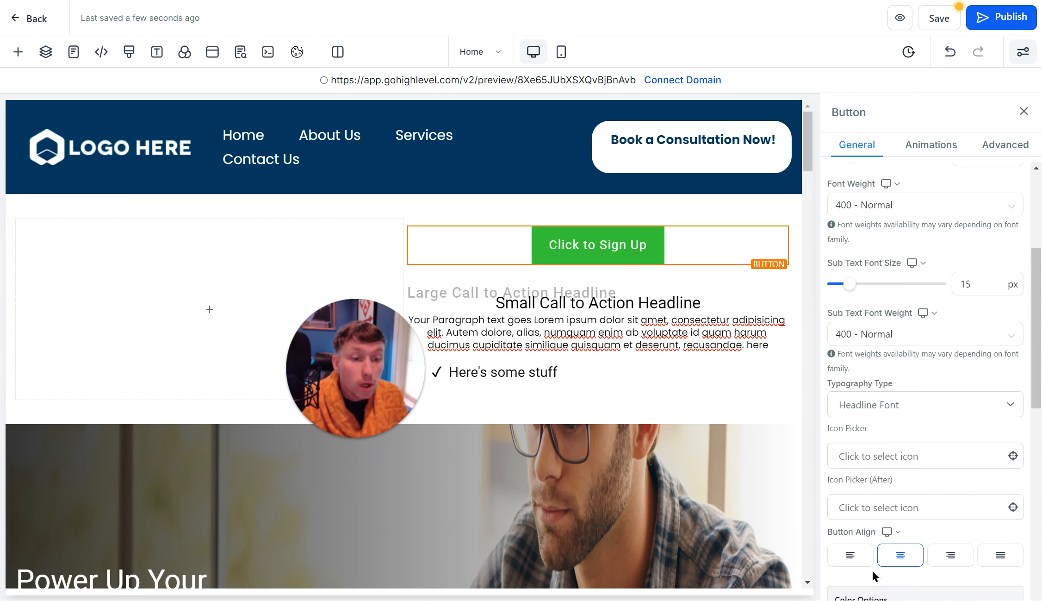
pyautogui.click(909, 455)
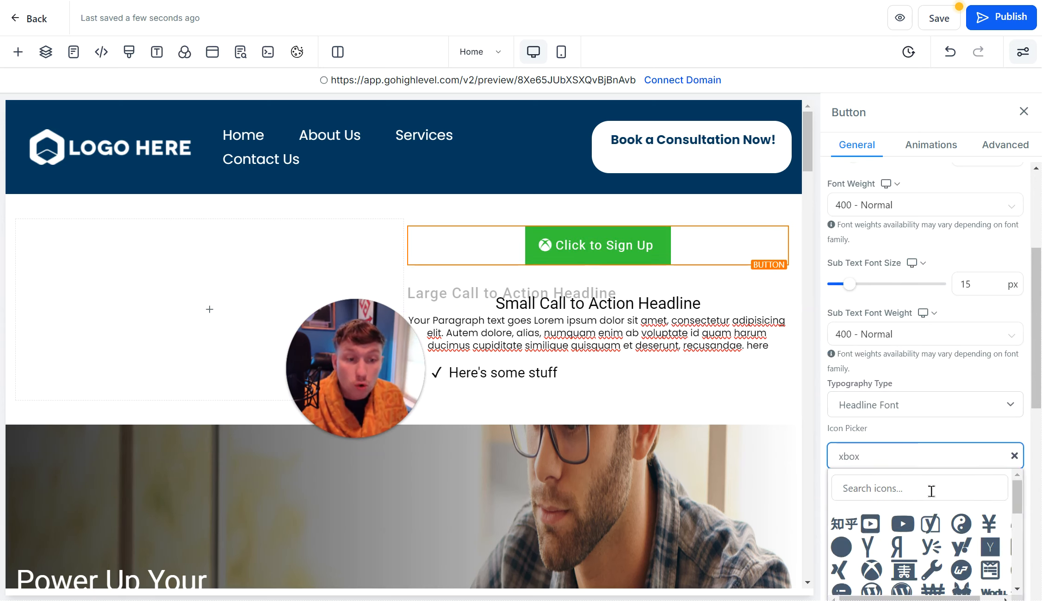
pyautogui.scroll(-6, 929, 518)
pyautogui.scroll(9, 925, 518)
pyautogui.scroll(-12, 926, 517)
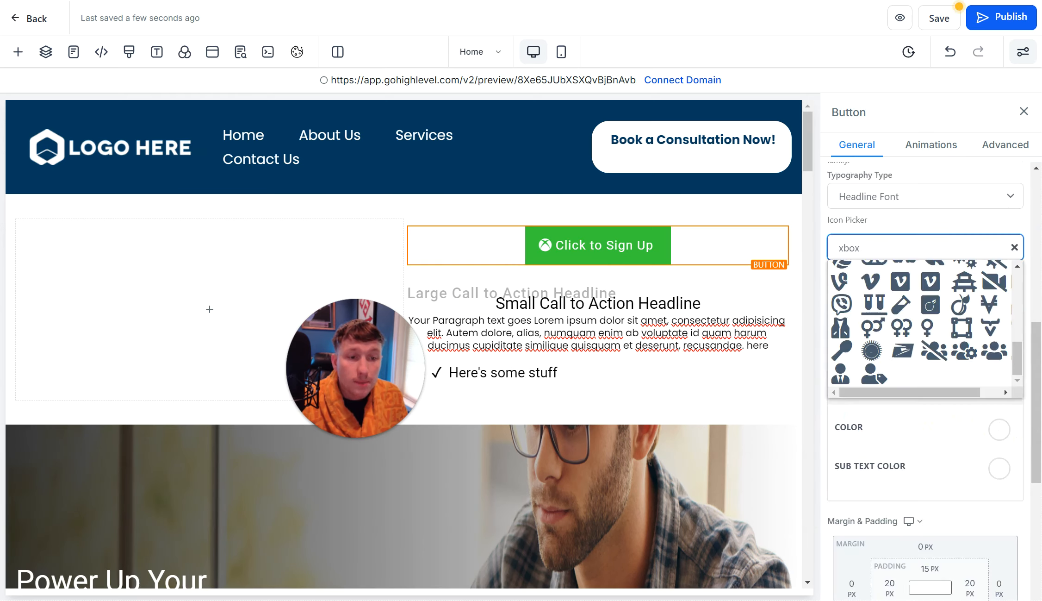
pyautogui.scroll(5, 986, 369)
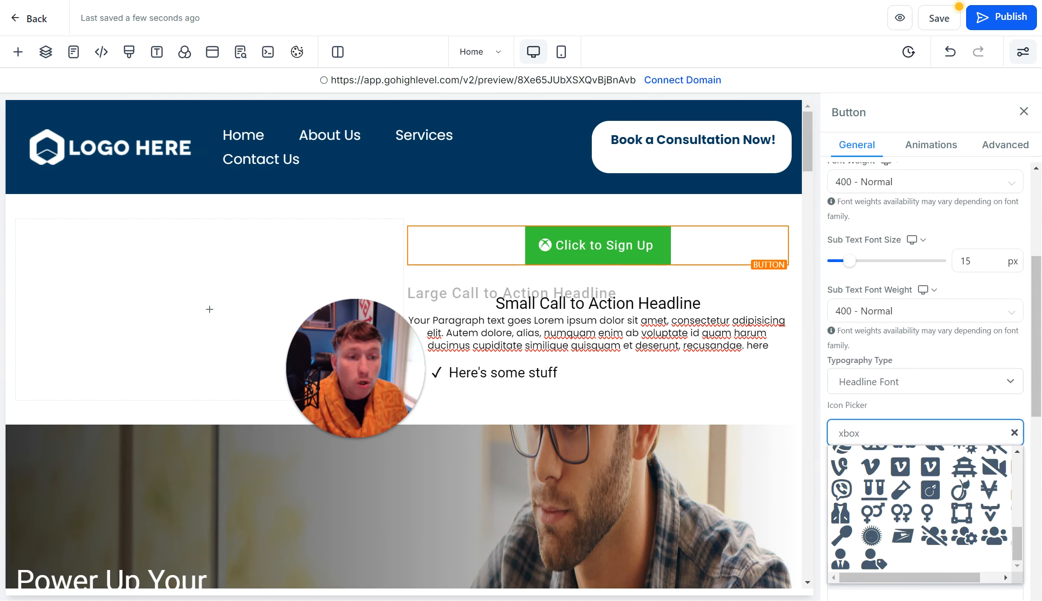
pyautogui.moveTo(1041, 382); pyautogui.dragTo(1041, 392)
pyautogui.click(1014, 433)
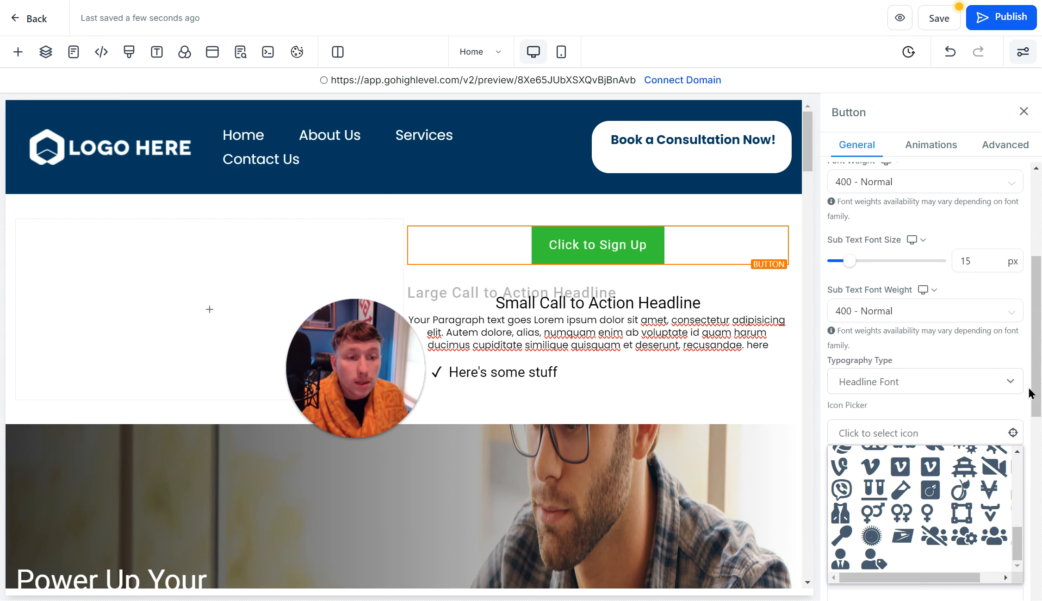
pyautogui.scroll(-5, 1029, 391)
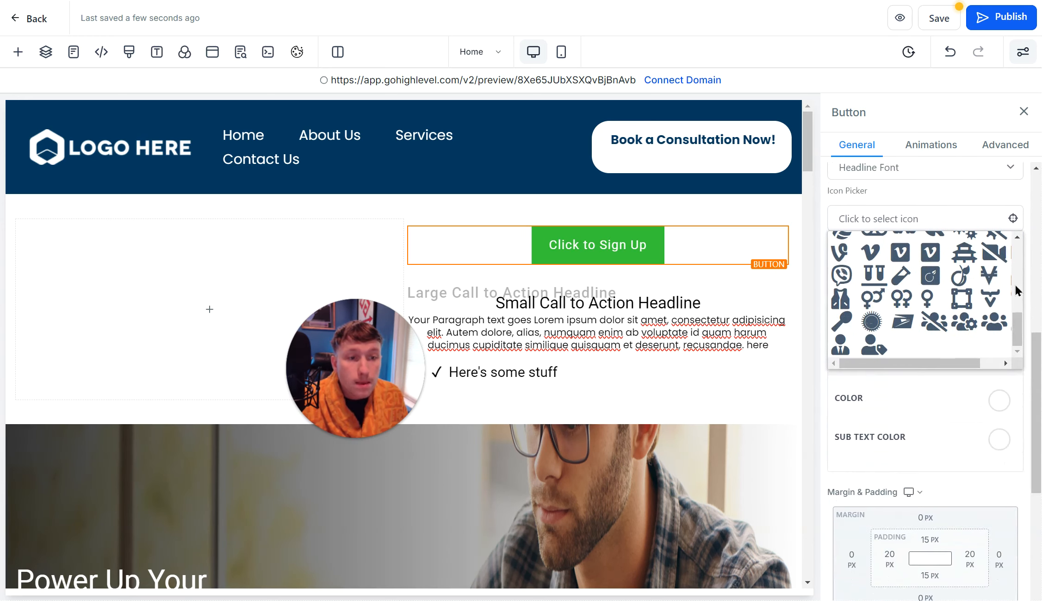
pyautogui.click(976, 213)
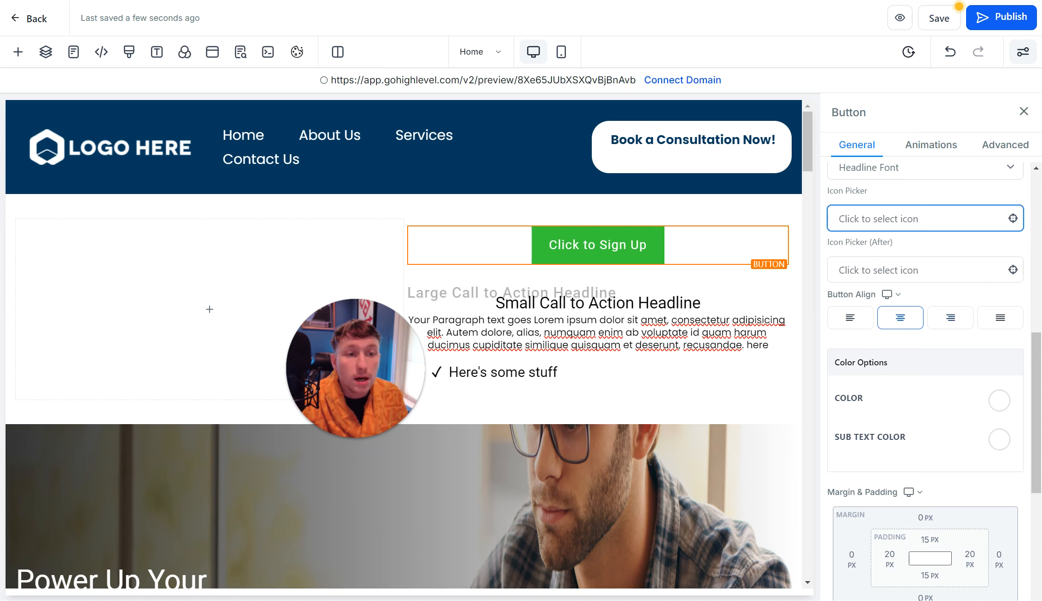
# Set the sign-up button's text color to bright blue
pyautogui.scroll(-2, 990, 339)
pyautogui.click(991, 332)
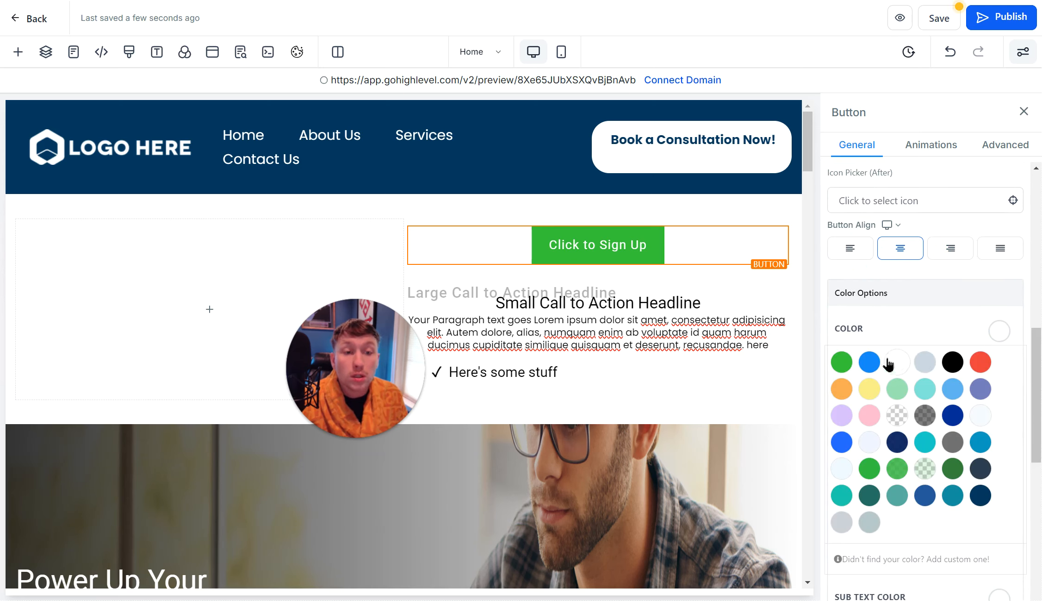
pyautogui.click(870, 365)
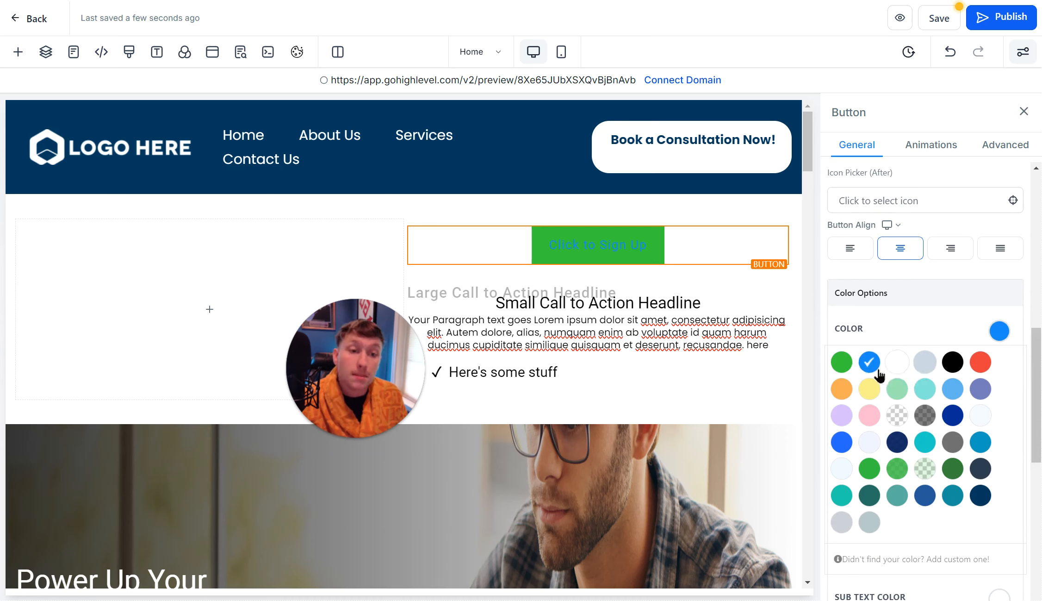
pyautogui.click(999, 331)
pyautogui.click(996, 370)
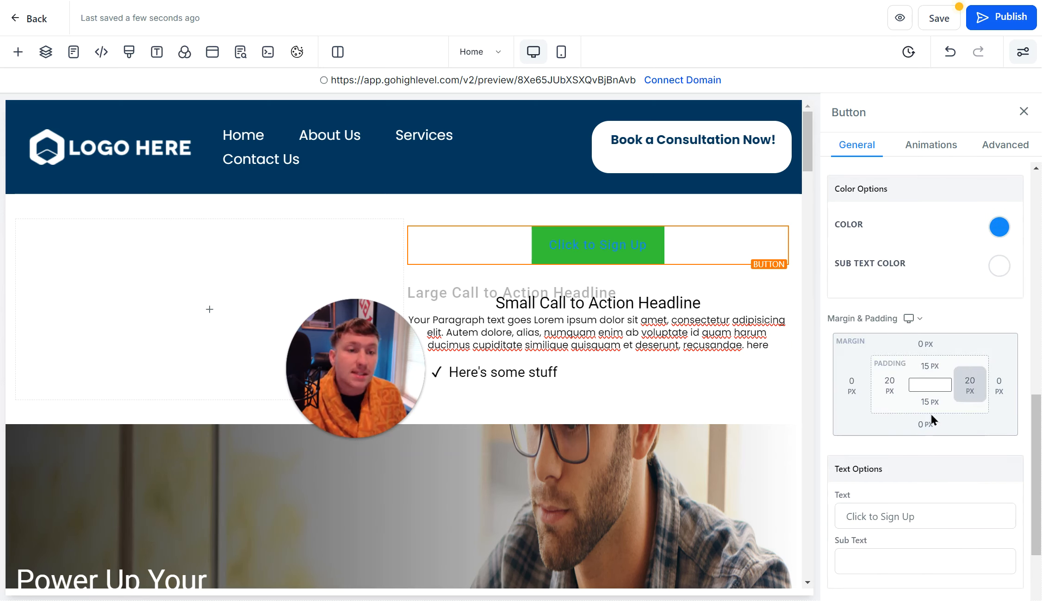
# Review the sign-up button's padding and change the button's text to "dont click me"
pyautogui.click(931, 366)
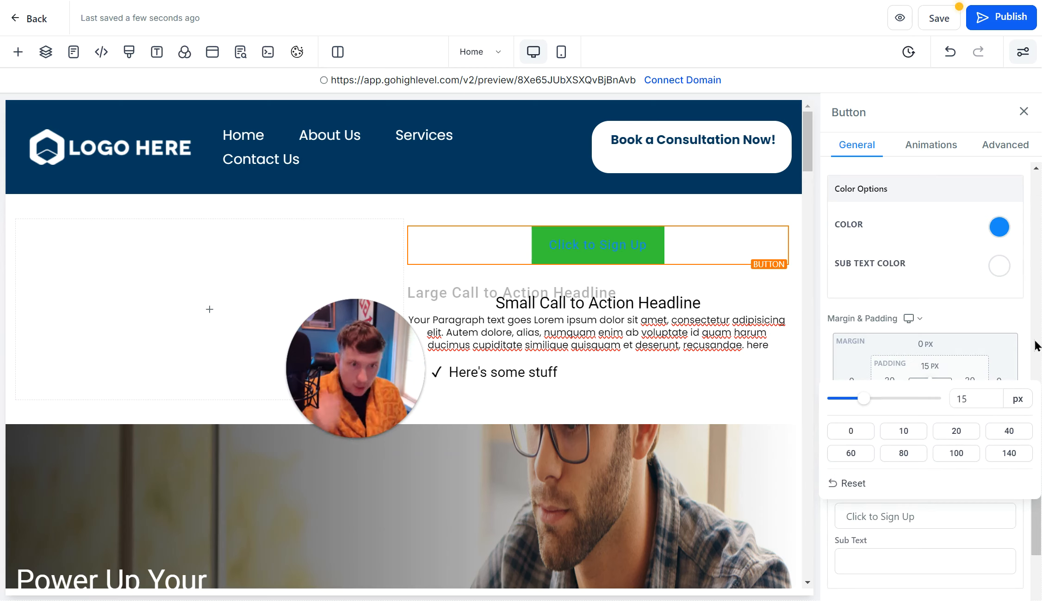
pyautogui.scroll(8, 1038, 345)
pyautogui.scroll(-8, 1041, 326)
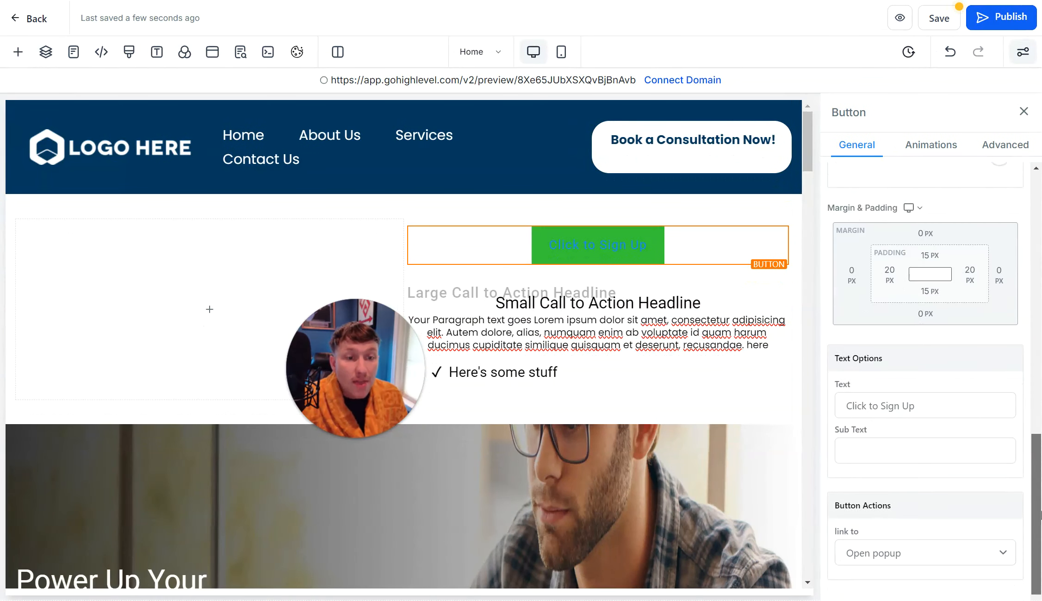
pyautogui.click(934, 387)
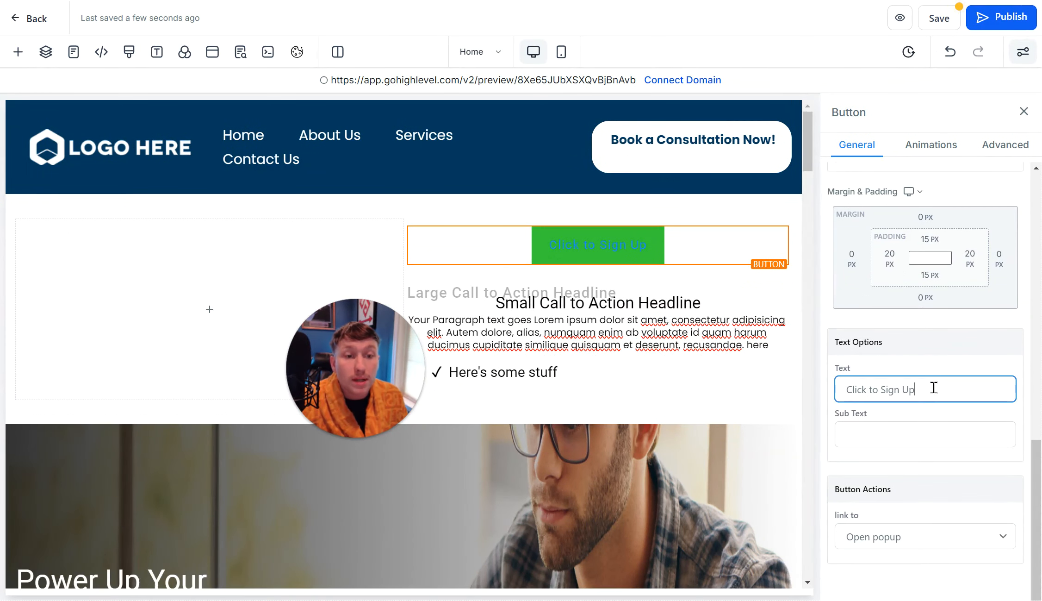
pyautogui.click(925, 428)
pyautogui.click(868, 389)
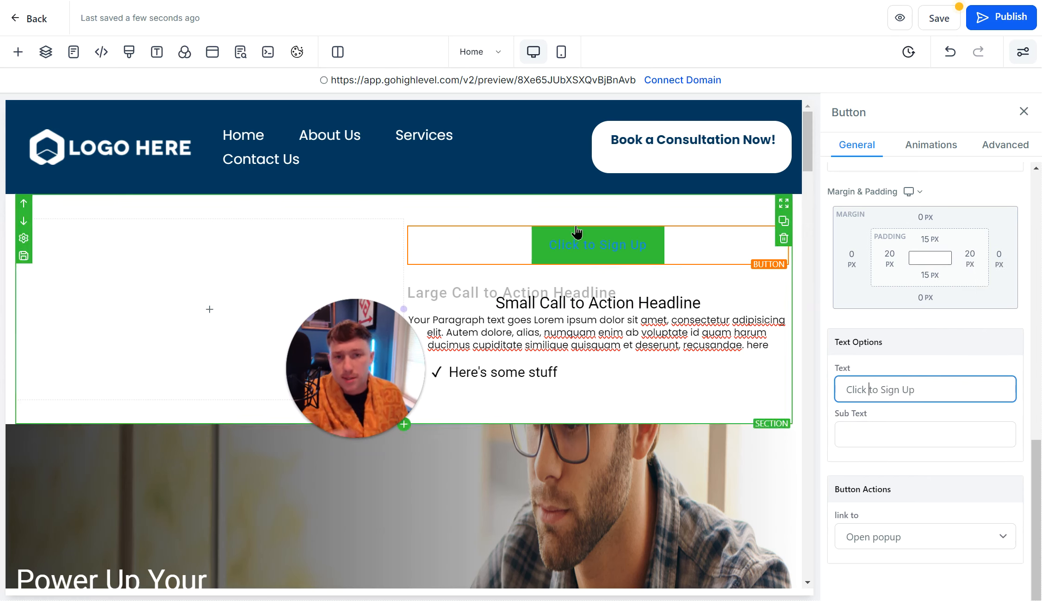
pyautogui.doubleClick(910, 388)
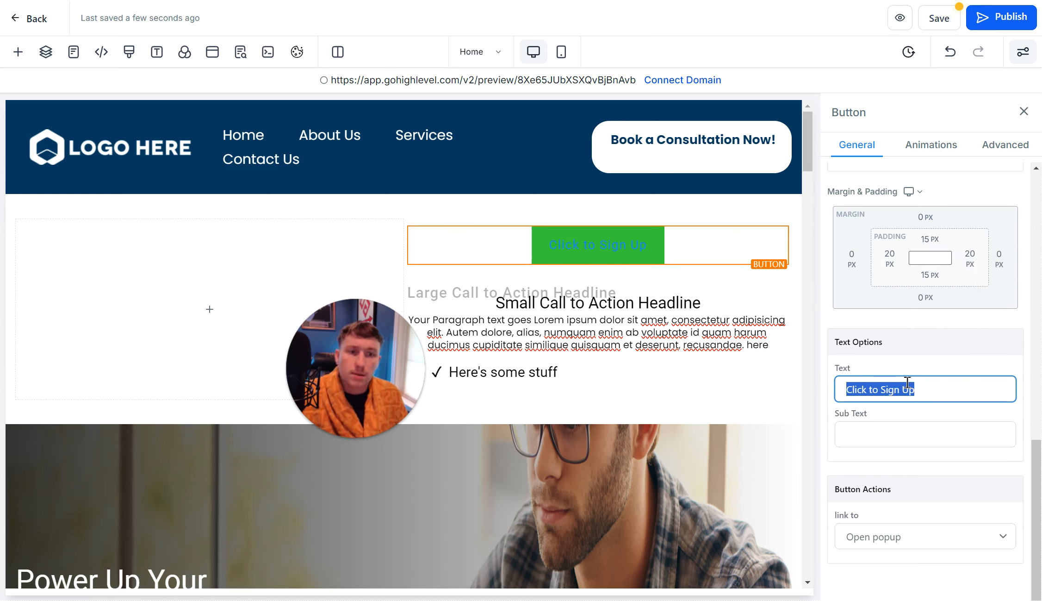
pyautogui.write('dont ')
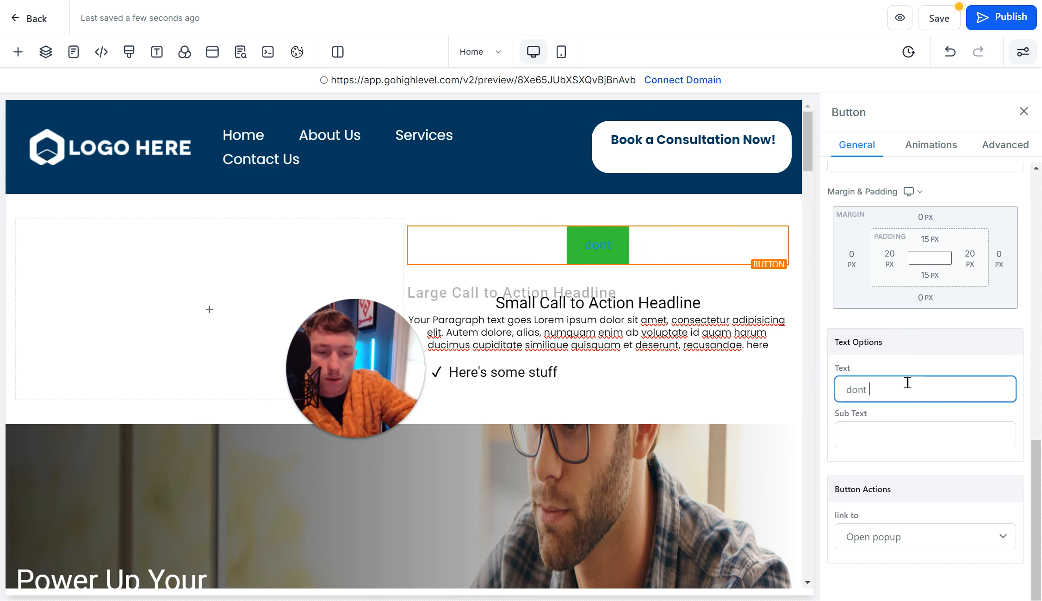
pyautogui.write('click me')
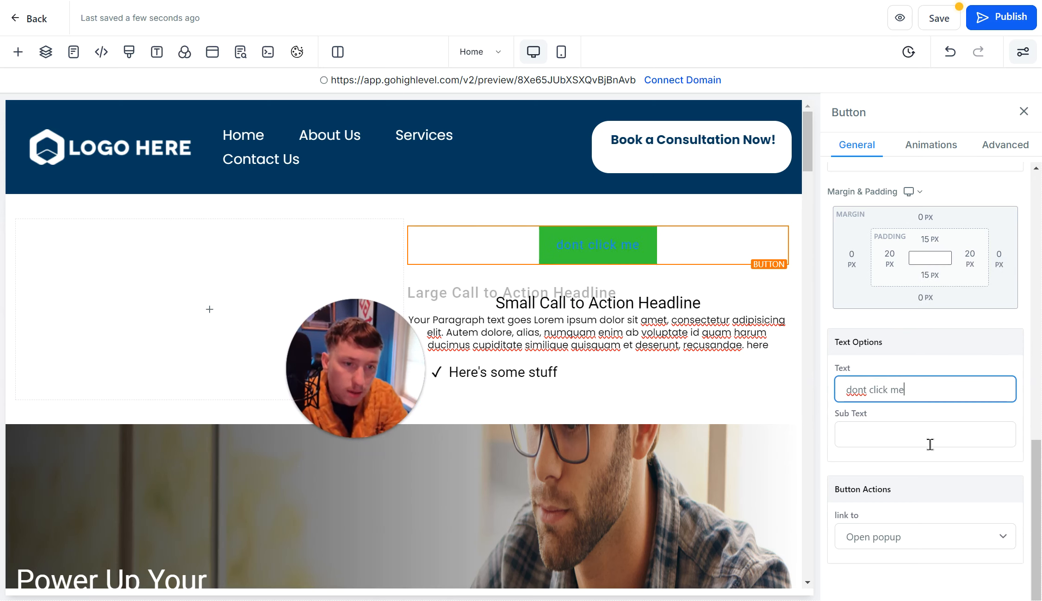
# Keep Open popup as the button's action and assign Form 0 to the form element in the popup
pyautogui.click(903, 541)
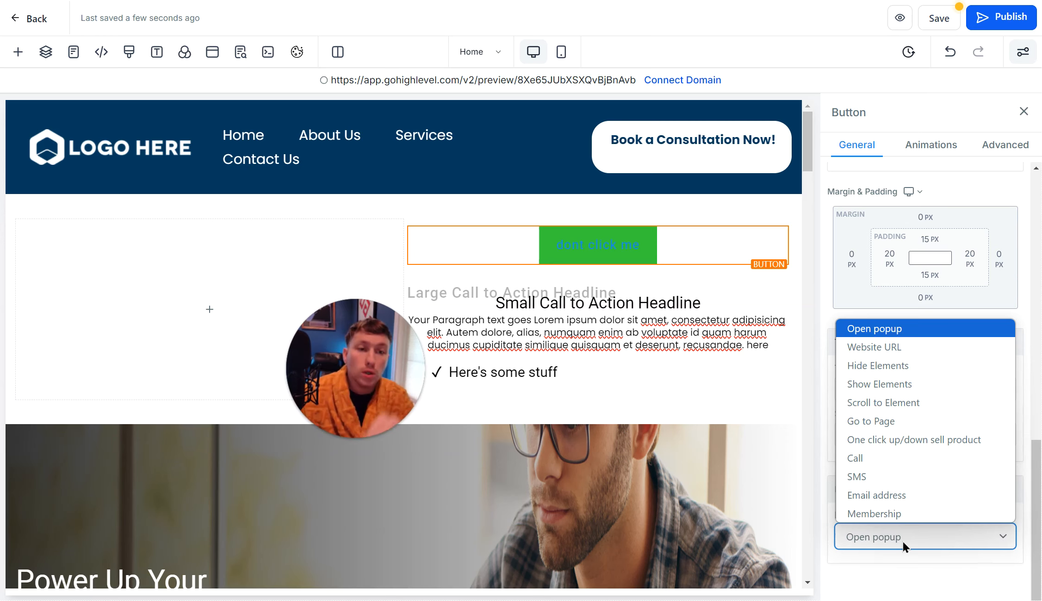
pyautogui.click(927, 332)
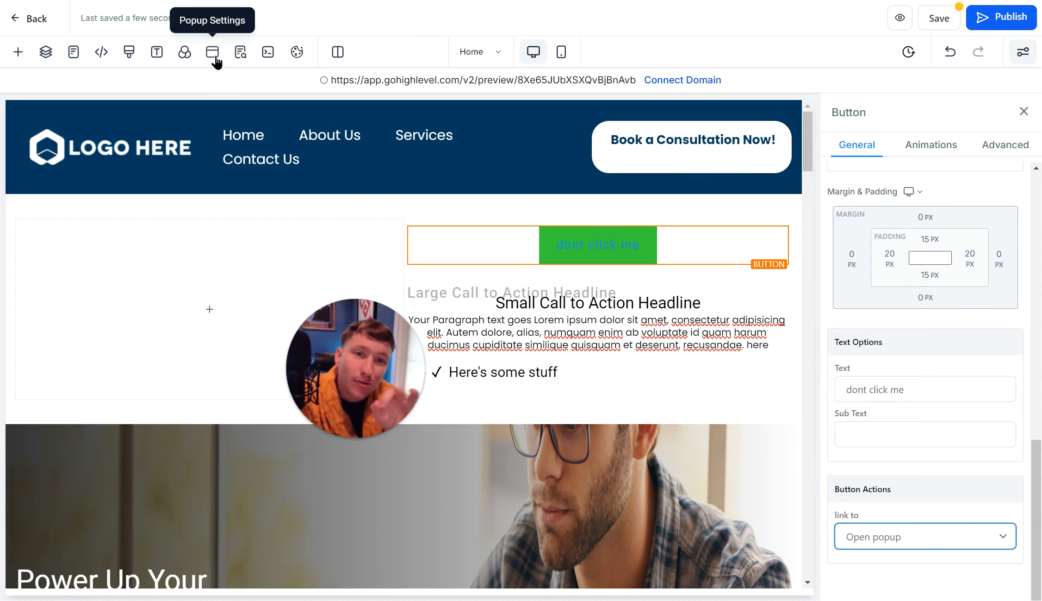
pyautogui.click(214, 58)
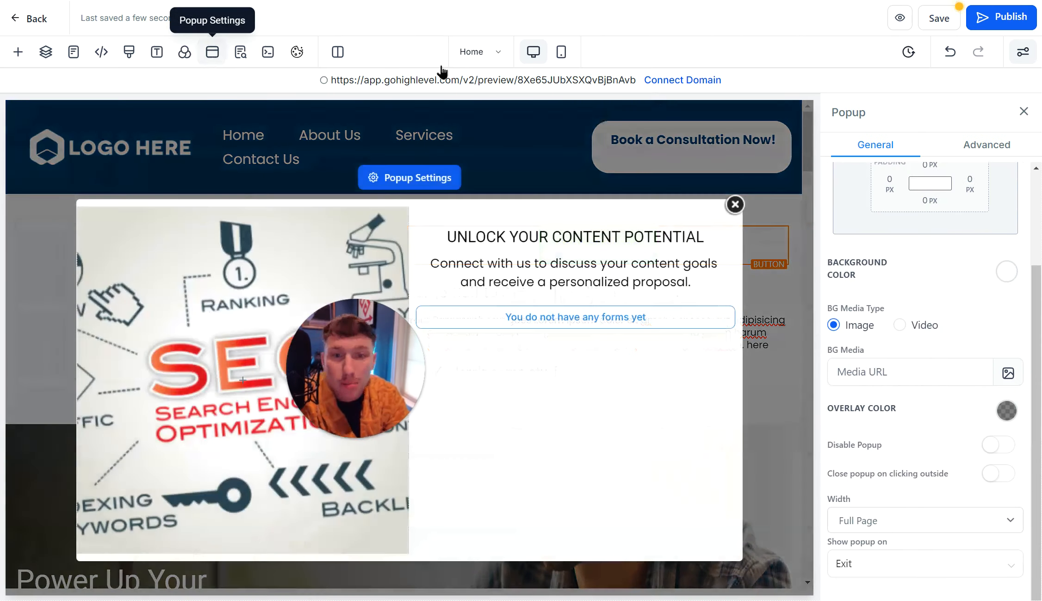
pyautogui.click(540, 250)
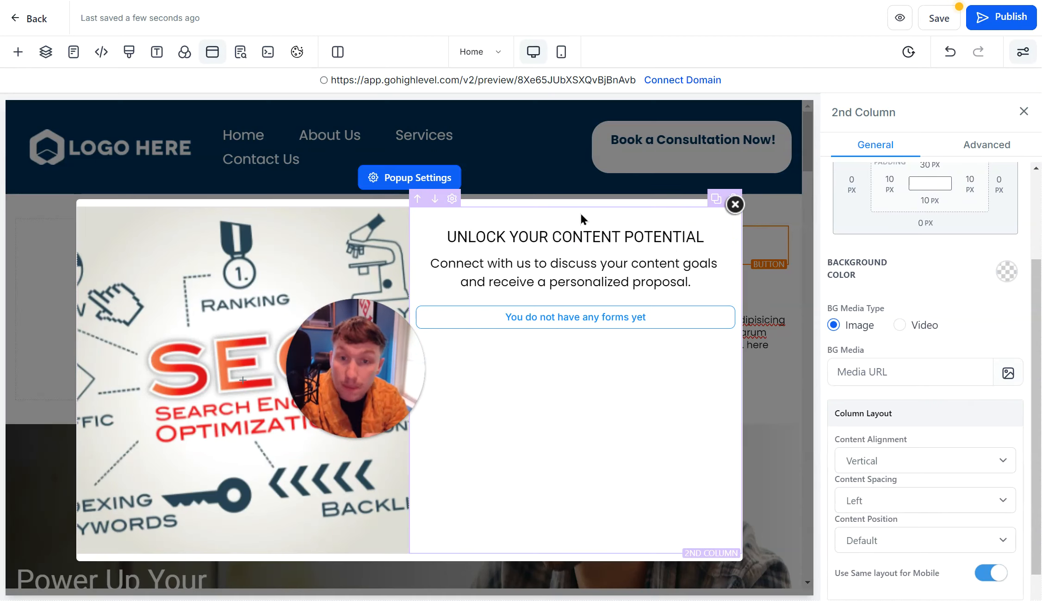
pyautogui.click(629, 246)
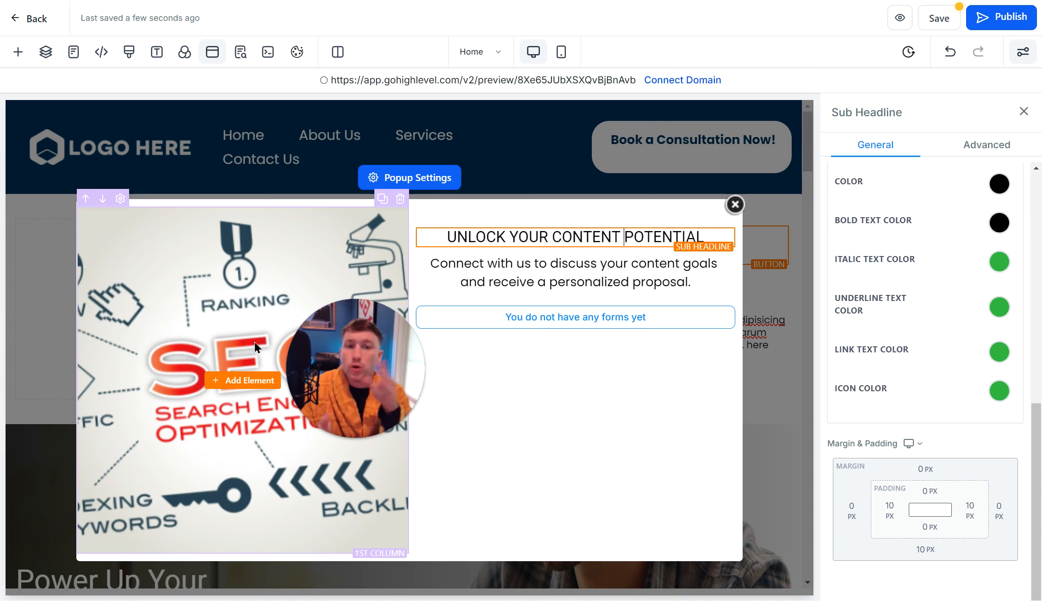
pyautogui.click(640, 327)
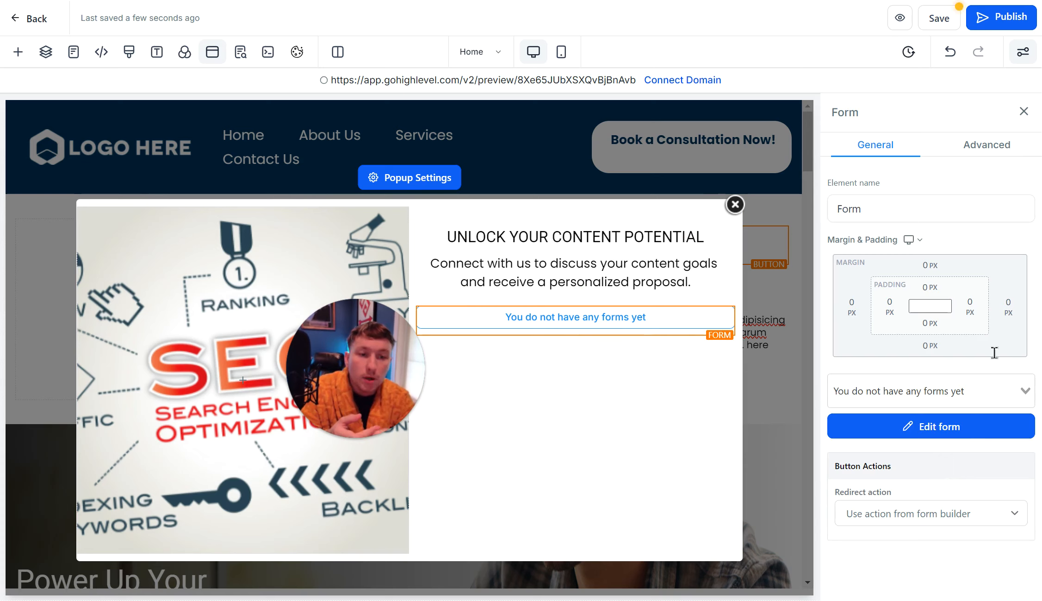
pyautogui.click(969, 391)
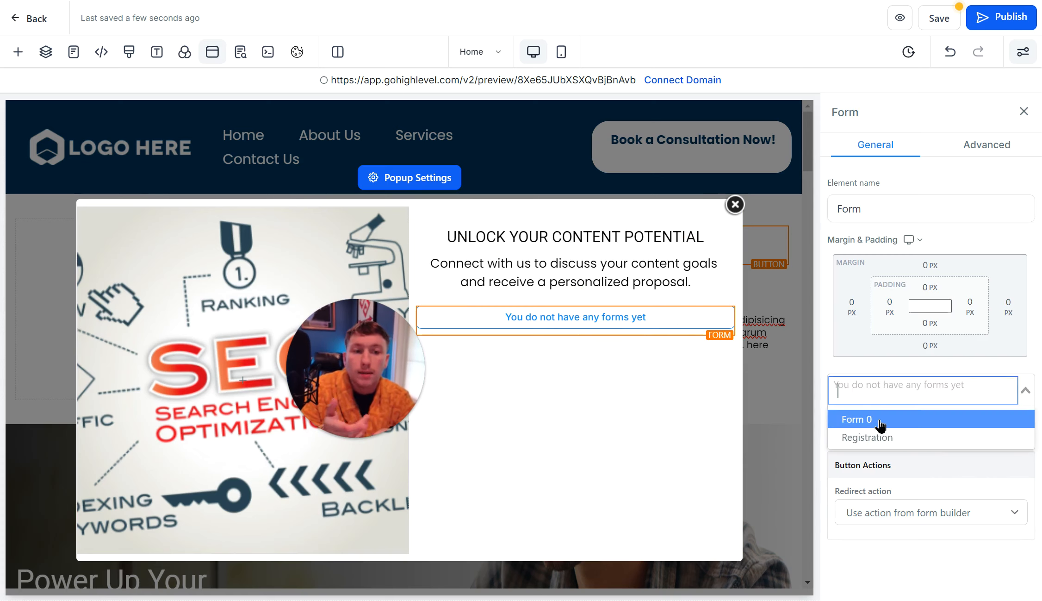
pyautogui.click(879, 421)
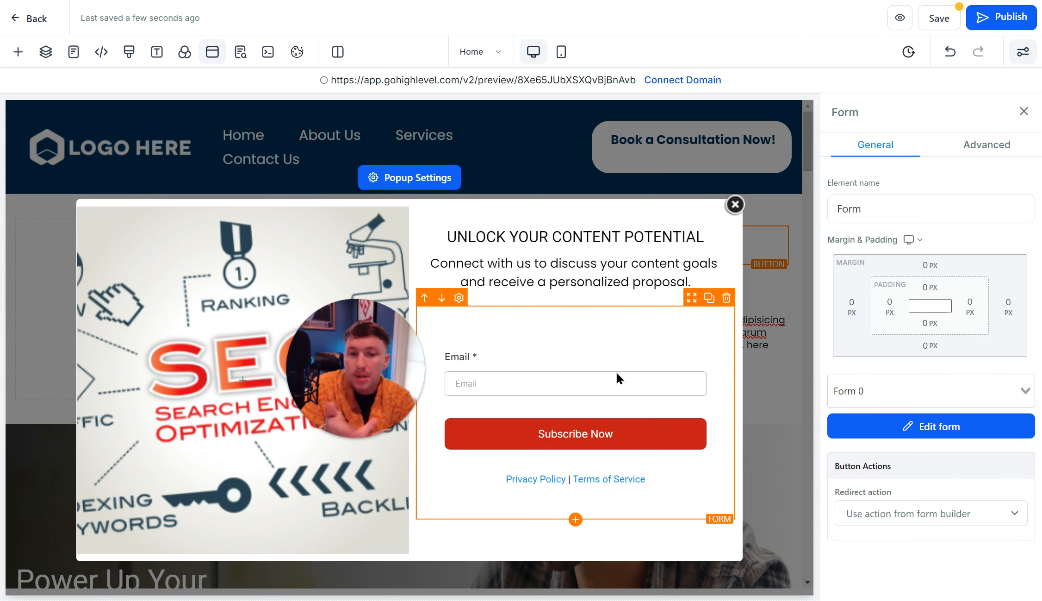
pyautogui.click(735, 205)
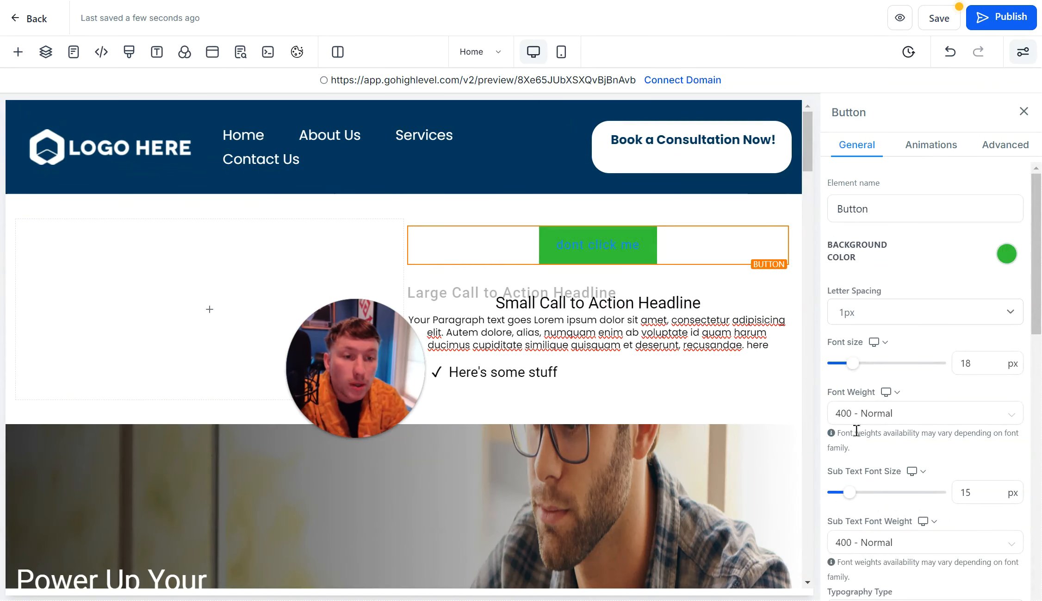
# Try Website URL as the "dont click me" button's action and start editing its website address
pyautogui.scroll(-1, 857, 431)
pyautogui.scroll(1, 857, 431)
pyautogui.scroll(-10, 856, 431)
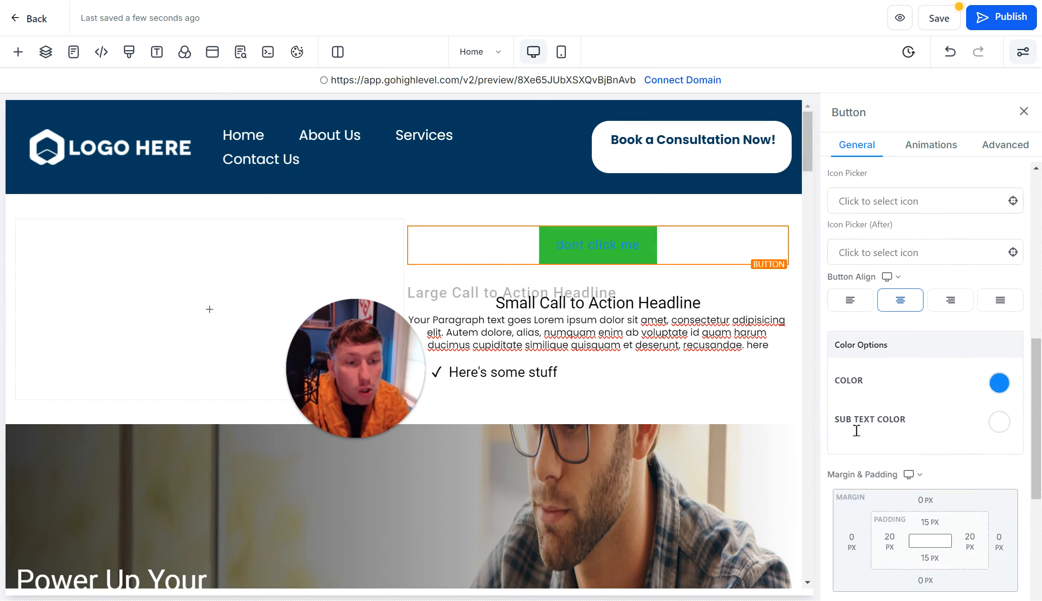
pyautogui.scroll(-6, 857, 431)
pyautogui.click(895, 544)
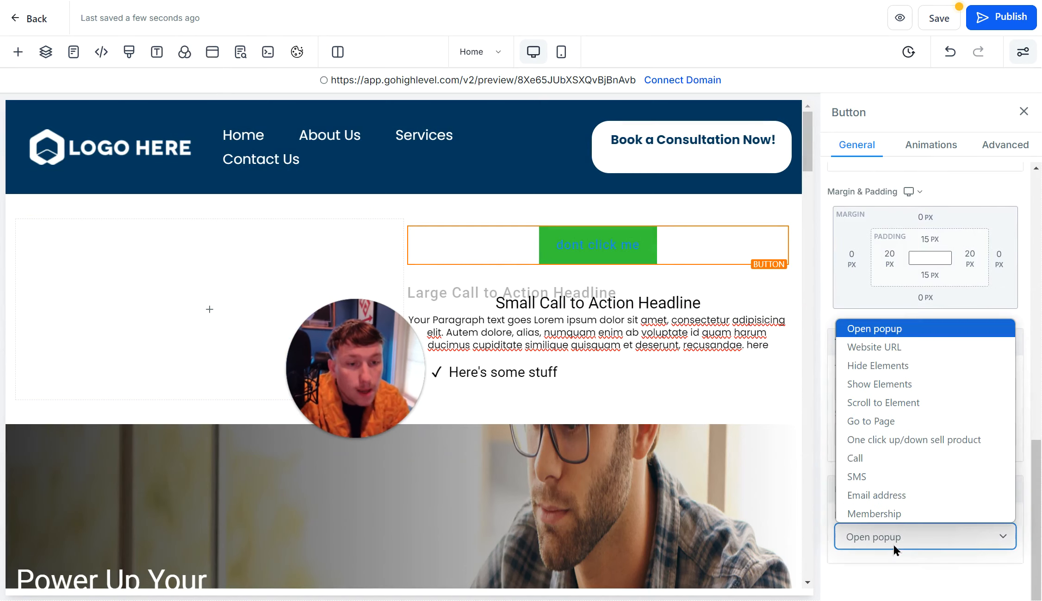
pyautogui.click(937, 350)
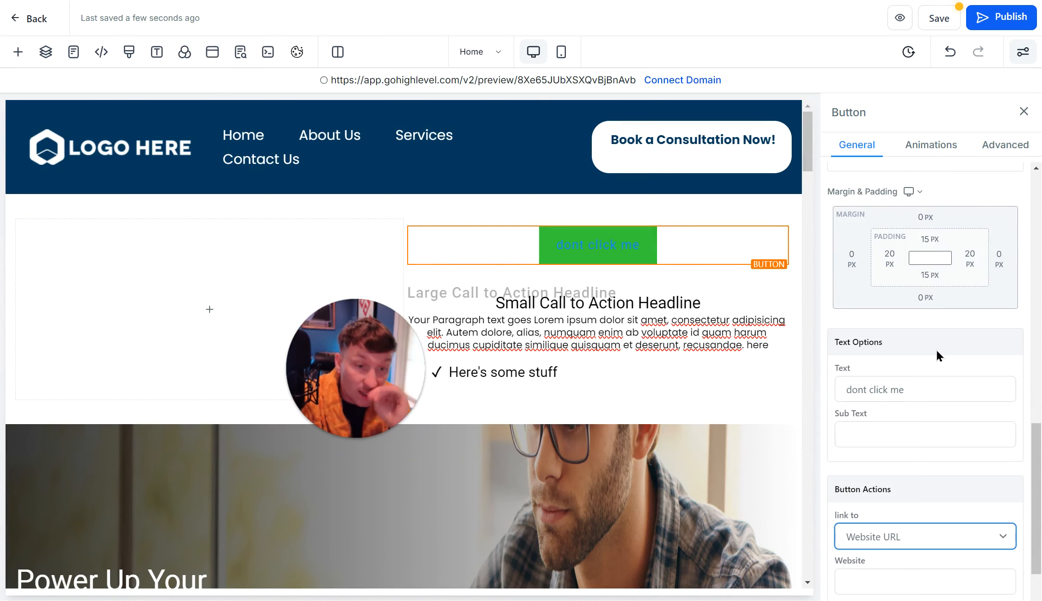
pyautogui.scroll(-1, 936, 349)
pyautogui.click(913, 524)
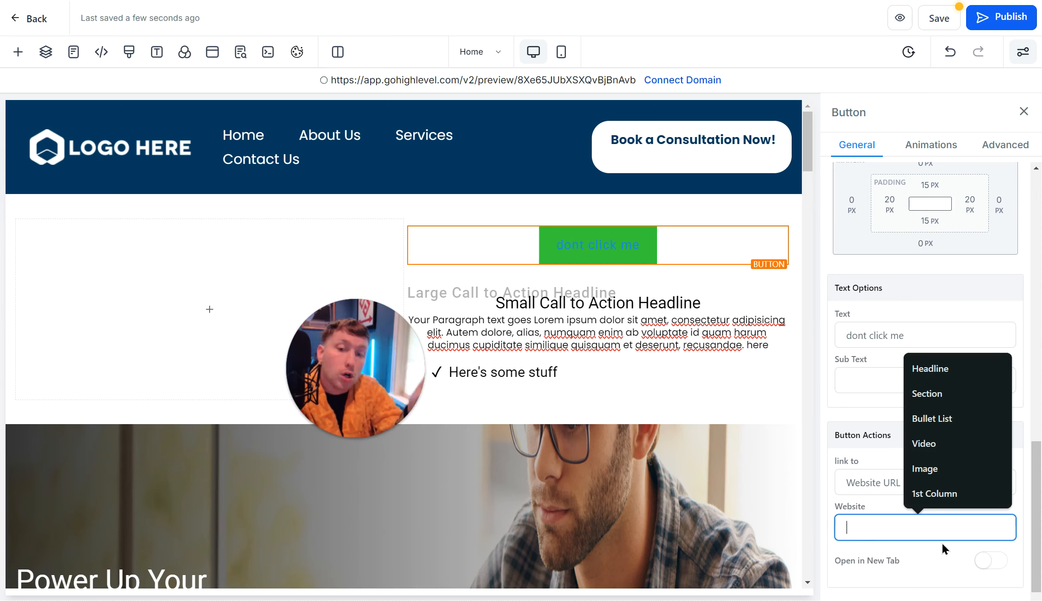
# Try Hide Elements and Show Elements as the "dont click me" button's action
pyautogui.click(868, 479)
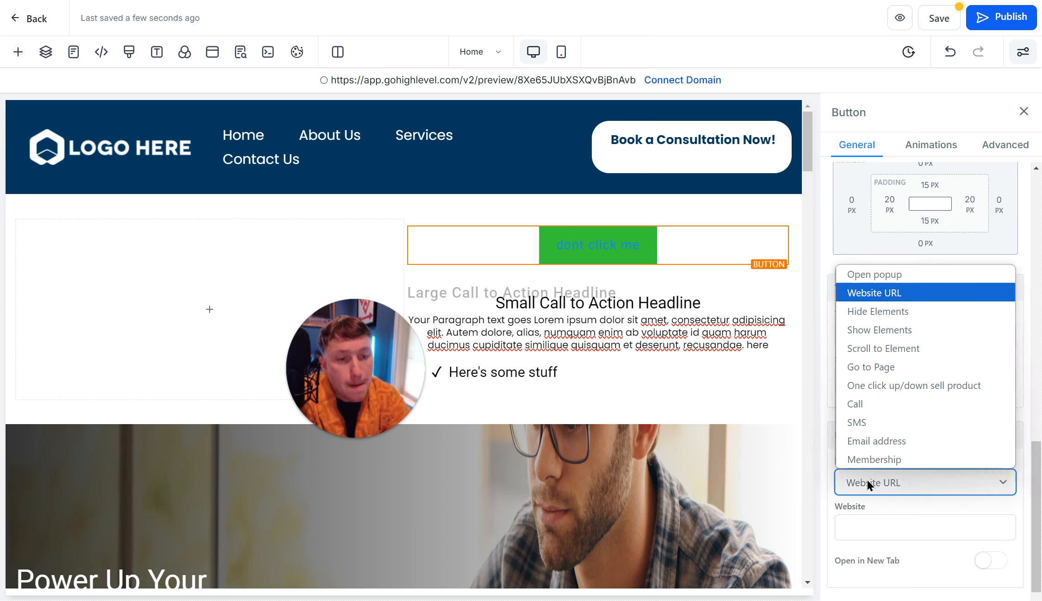
pyautogui.click(921, 314)
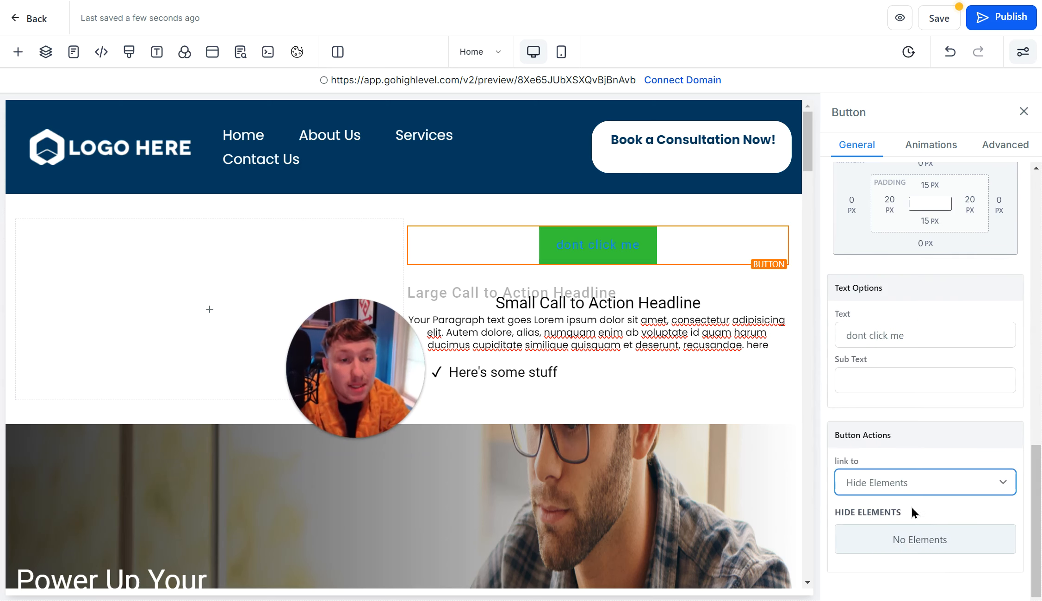
pyautogui.click(926, 540)
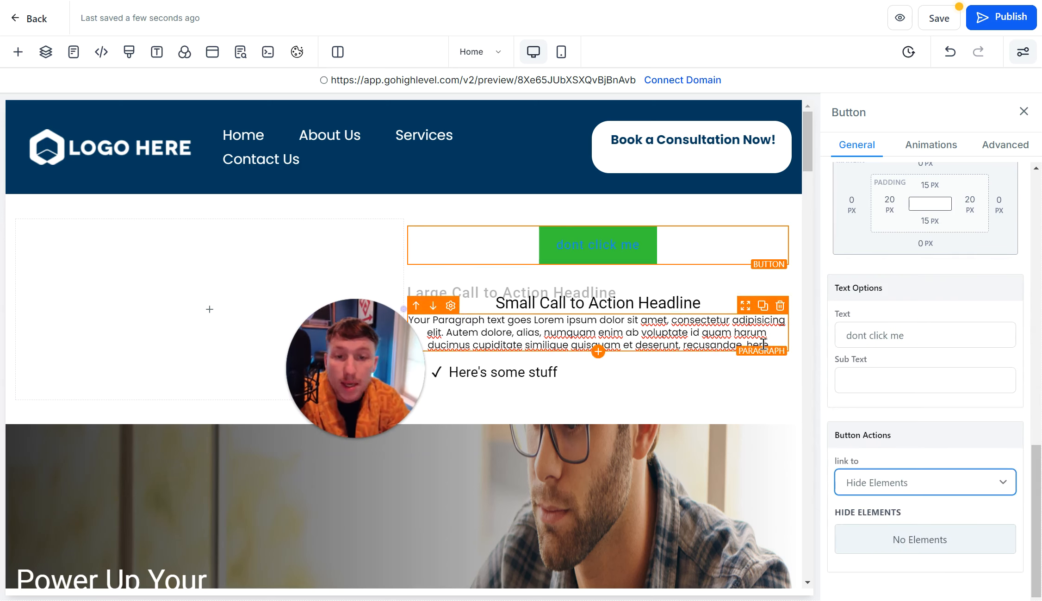
pyautogui.click(976, 491)
pyautogui.click(946, 335)
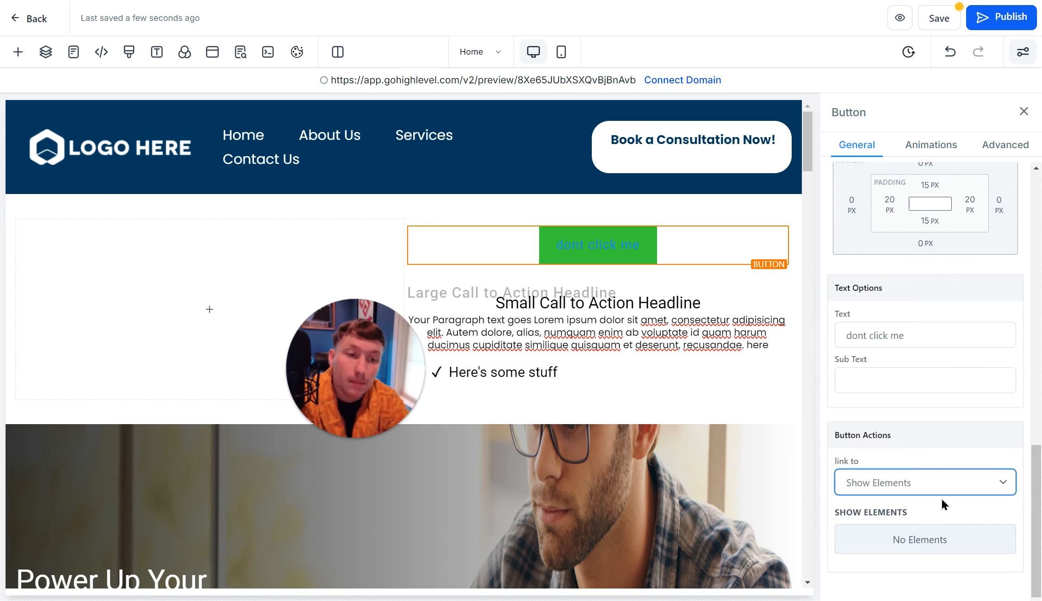
# Set the button's action to Scroll to Element with the Navigation Menu as its target
pyautogui.click(947, 472)
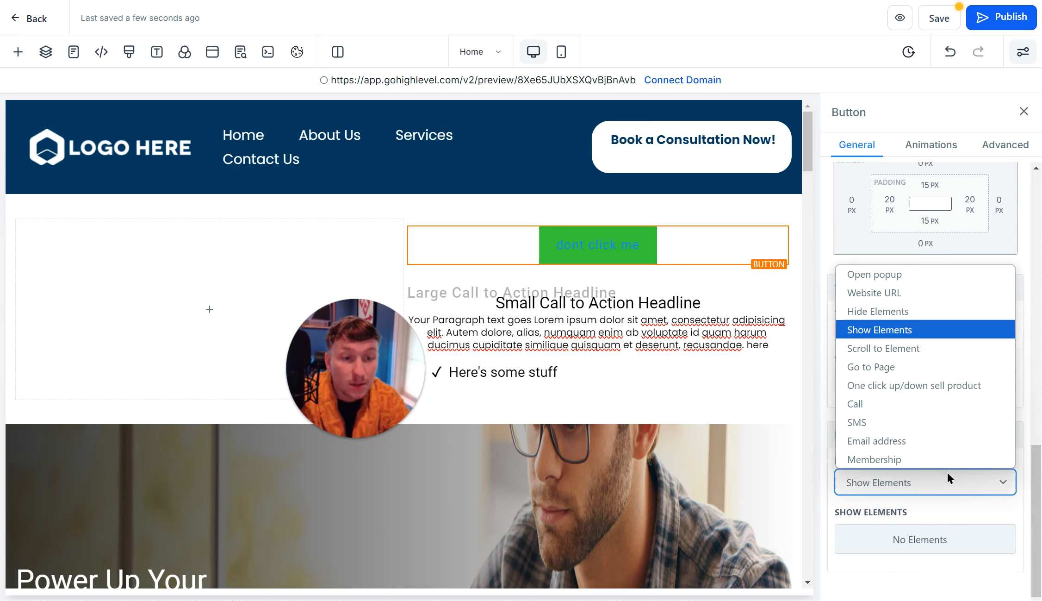
pyautogui.click(942, 348)
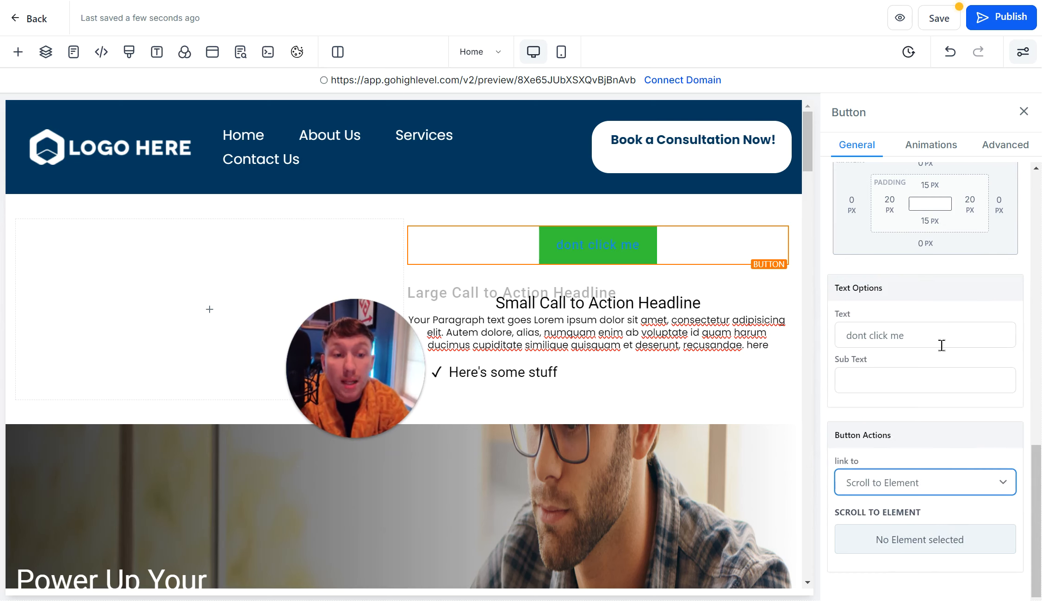
pyautogui.click(935, 539)
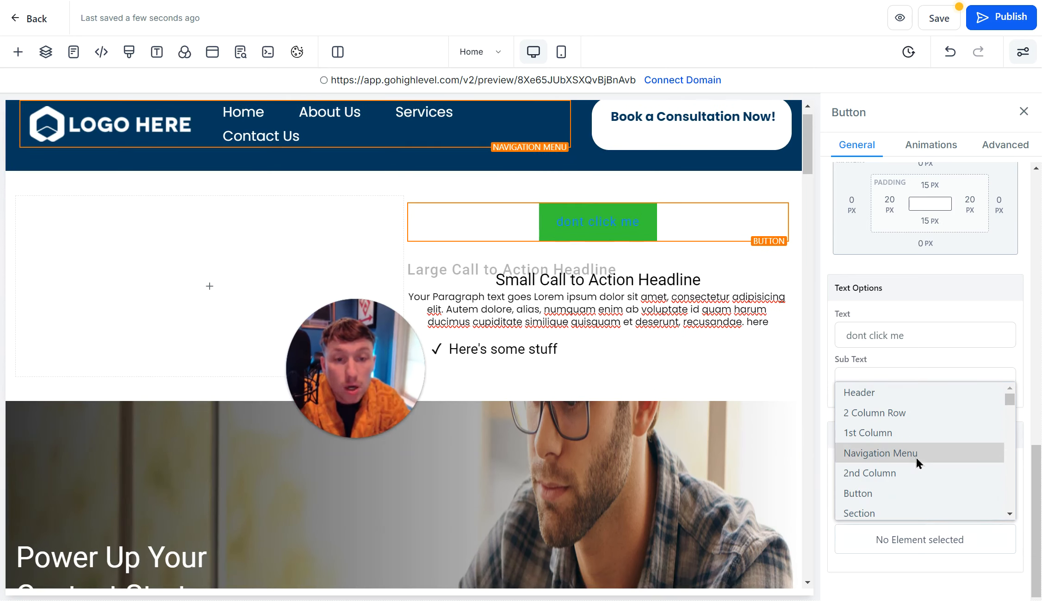
pyautogui.click(915, 457)
pyautogui.scroll(-10, 654, 459)
pyautogui.scroll(15, 652, 452)
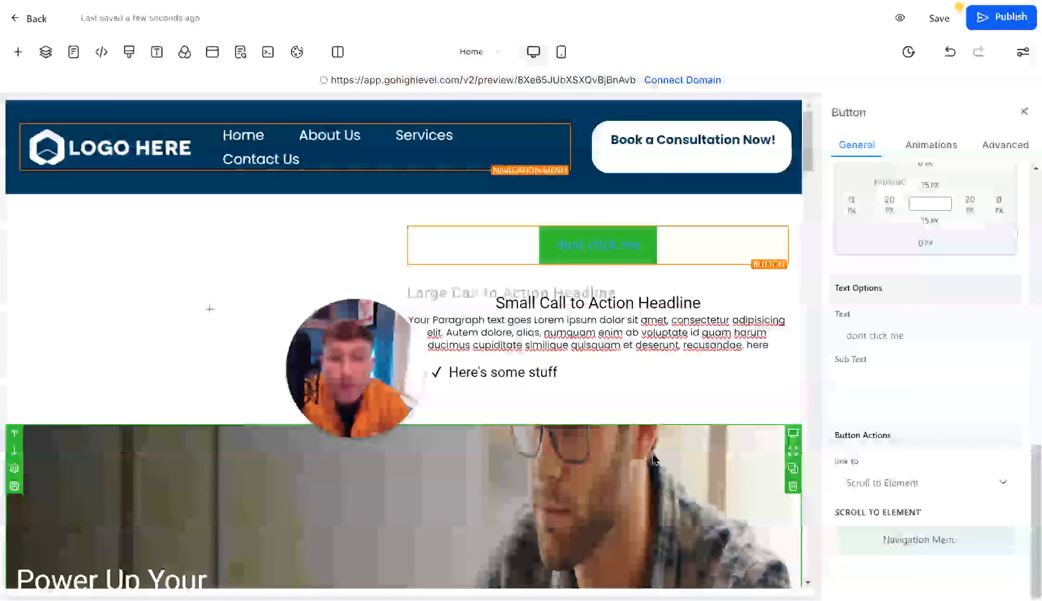
# Try FAQ as the Scroll to Element target of the "dont click me" button and locate the Frequently Asked Questions section
pyautogui.click(959, 489)
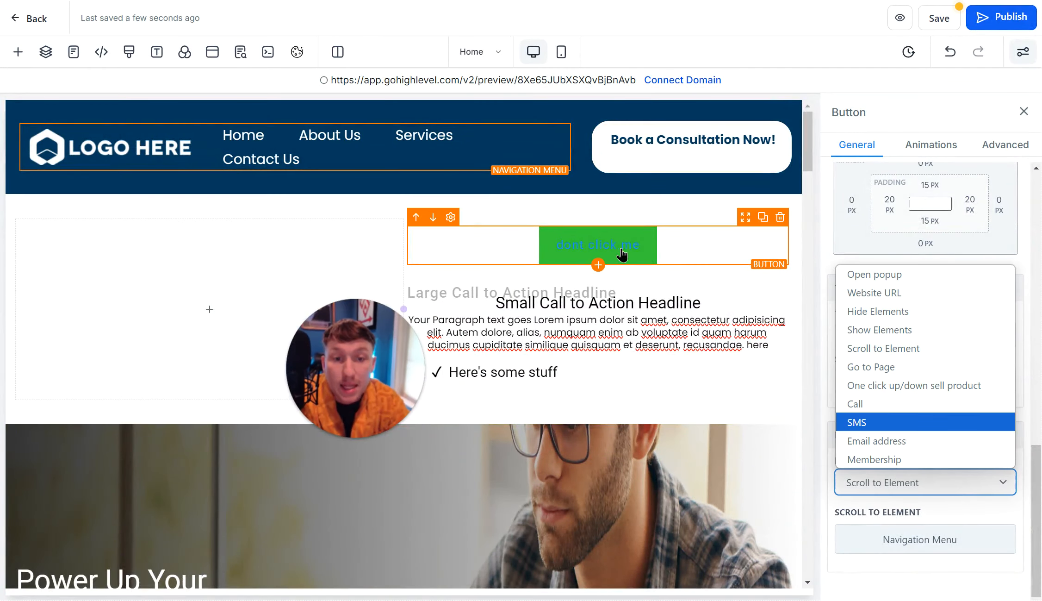
pyautogui.scroll(-15, 583, 415)
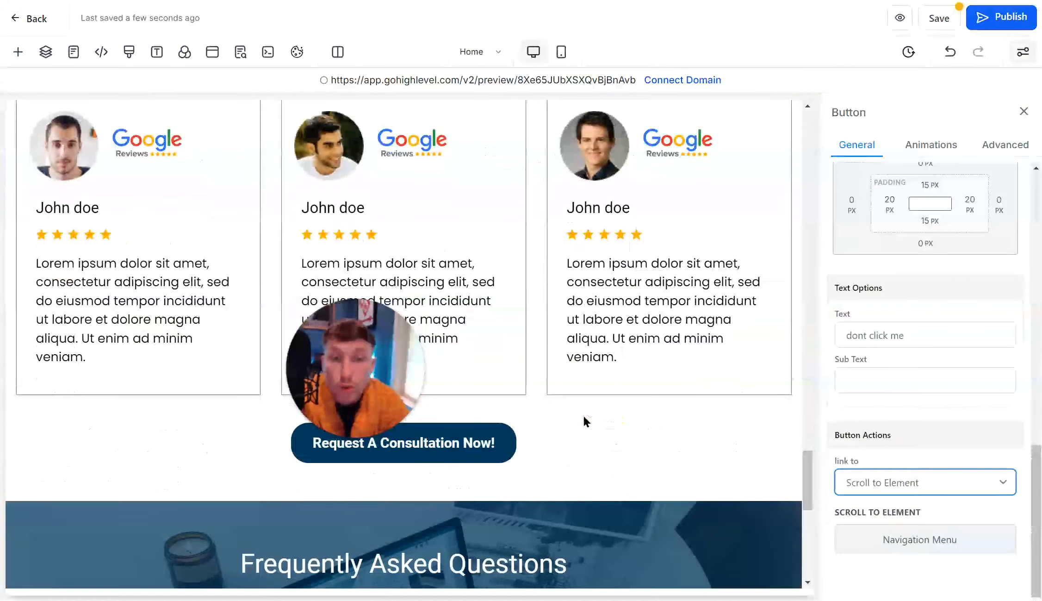
pyautogui.click(996, 486)
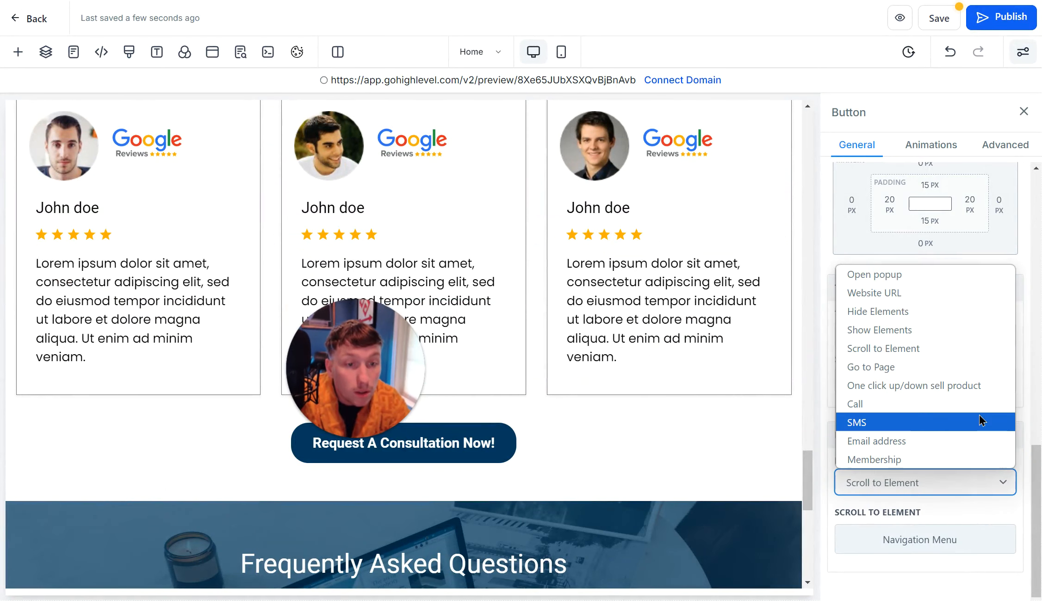
pyautogui.click(952, 346)
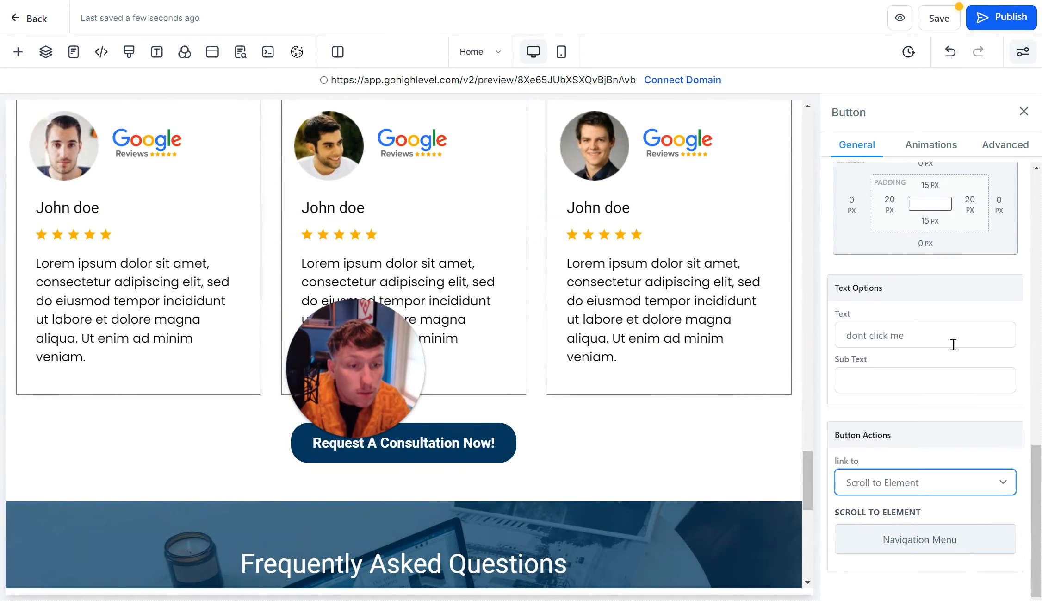
pyautogui.click(911, 553)
pyautogui.scroll(-4, 919, 494)
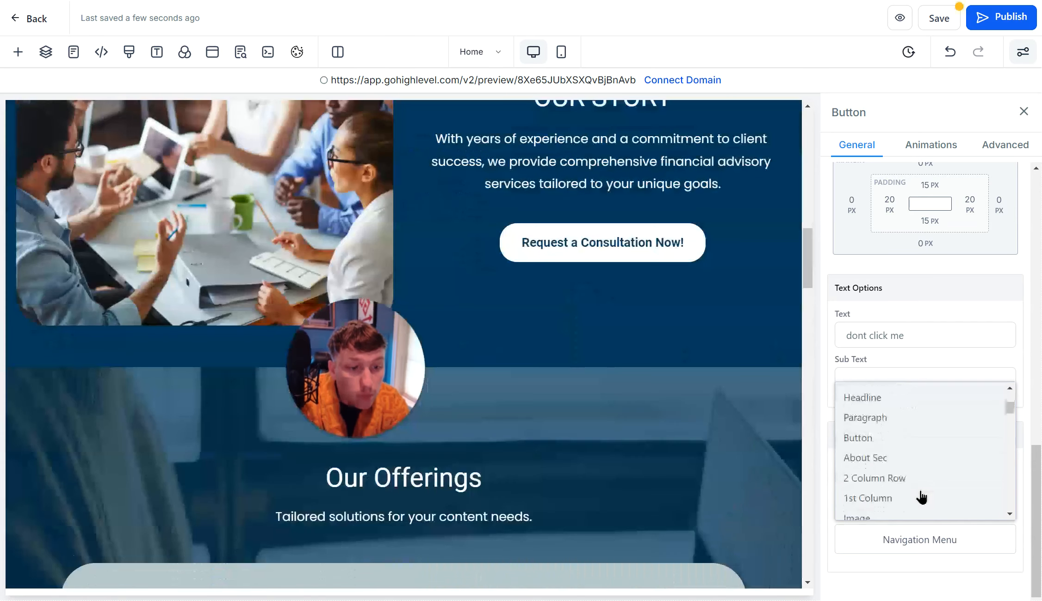
pyautogui.scroll(-10, 921, 496)
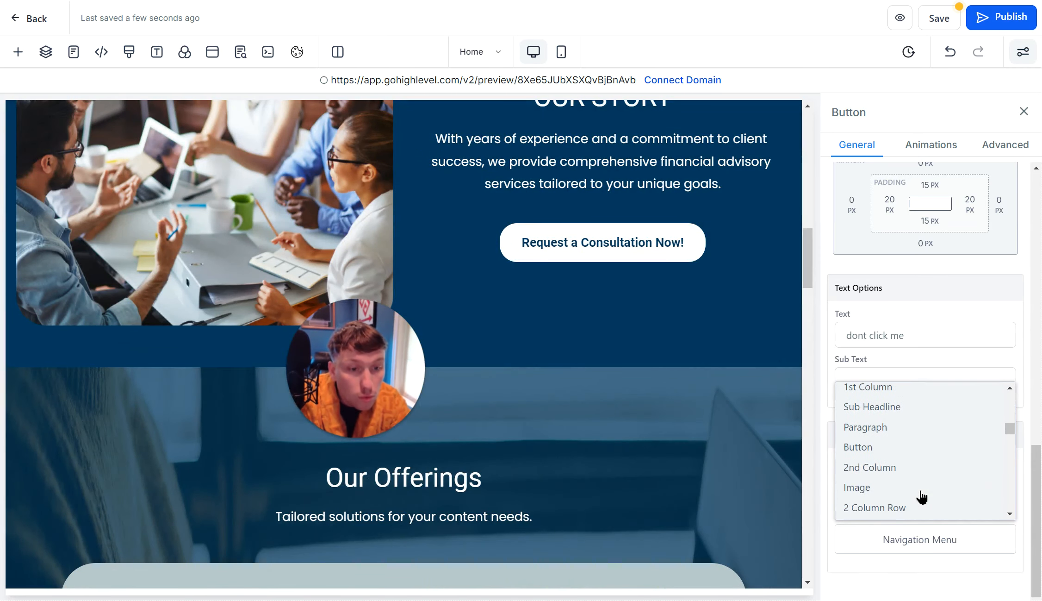
pyautogui.scroll(-10, 921, 496)
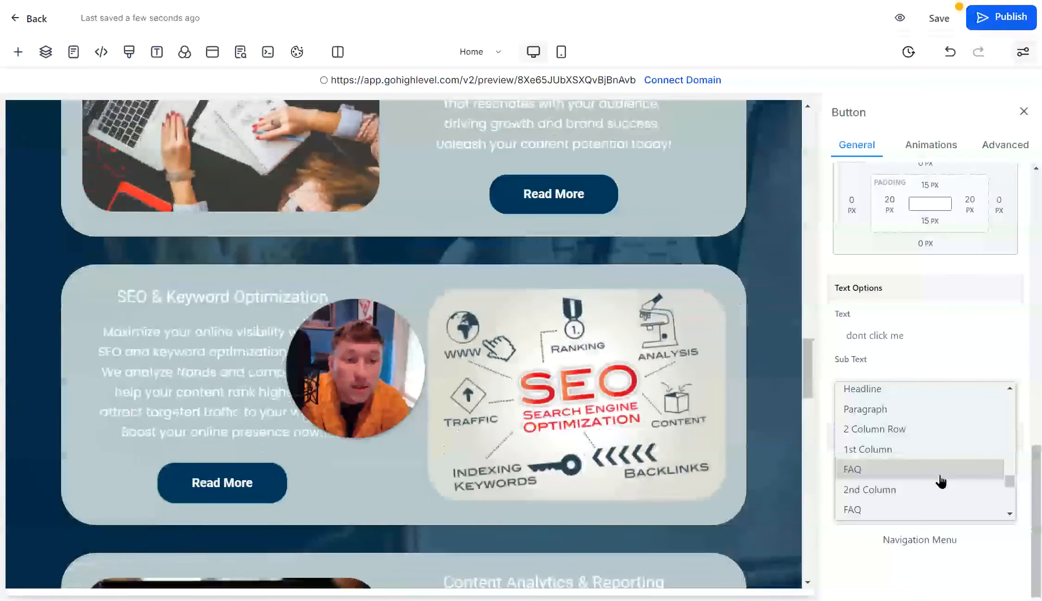
pyautogui.click(928, 468)
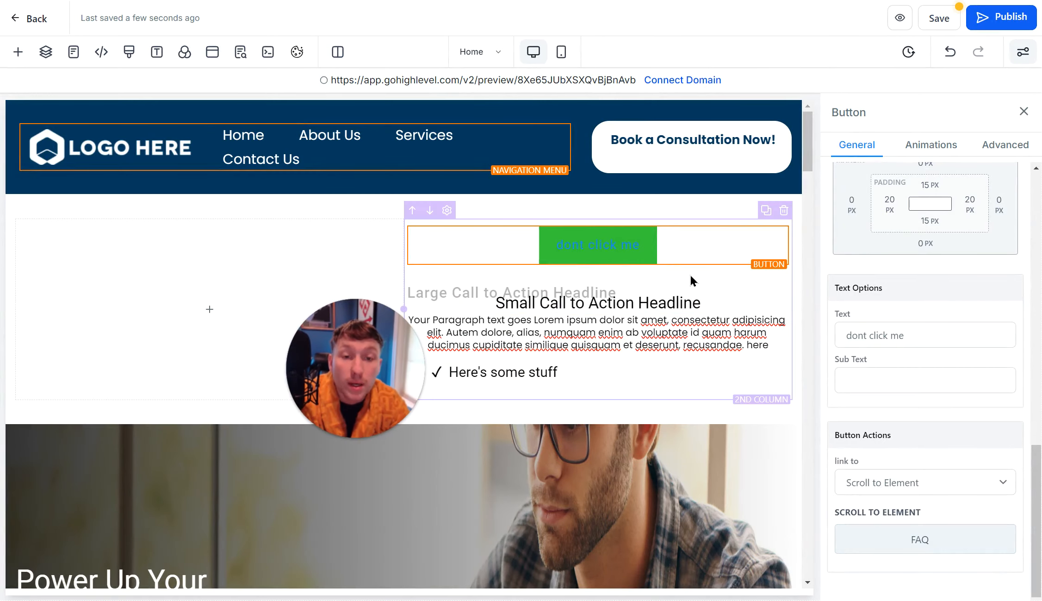
pyautogui.scroll(-10, 690, 273)
pyautogui.scroll(-10, 689, 274)
pyautogui.scroll(3, 691, 276)
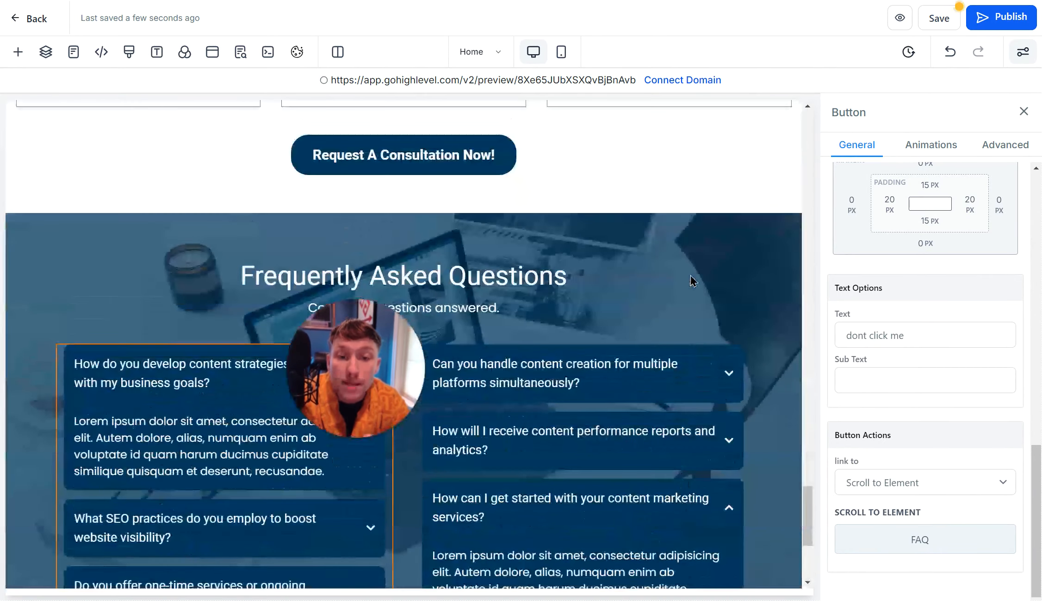
# Try Go to Page as the button's action, choosing Empty Inner page and then Thank You as the website page
pyautogui.click(947, 484)
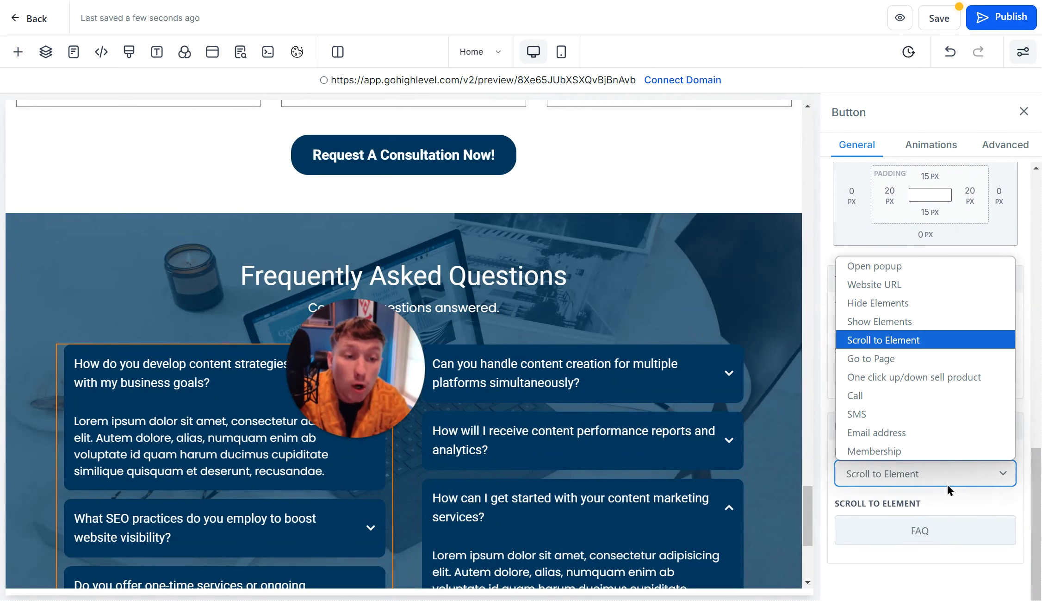
pyautogui.click(930, 359)
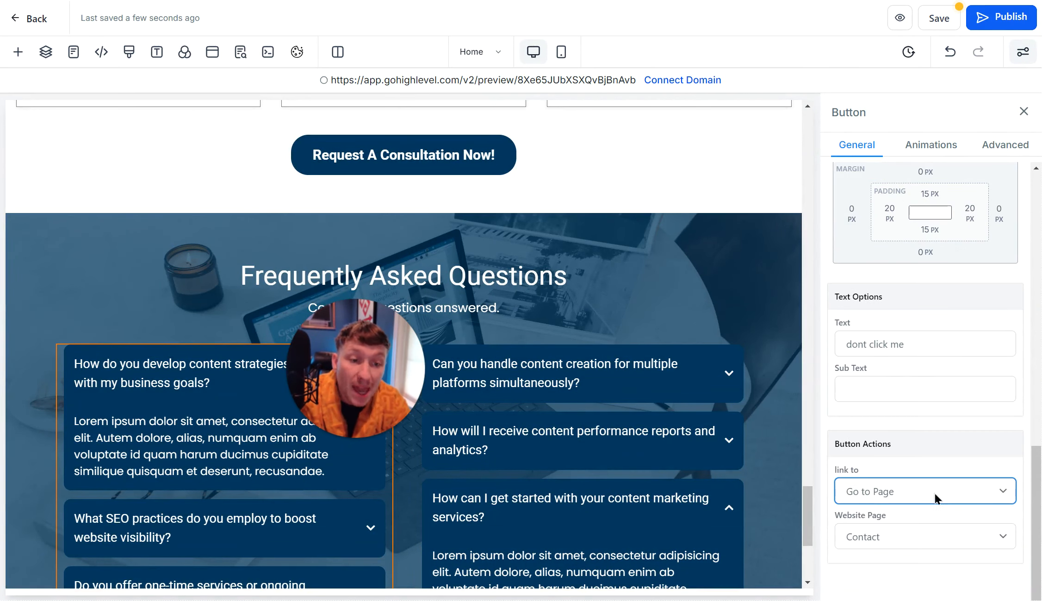
pyautogui.click(929, 534)
pyautogui.click(929, 535)
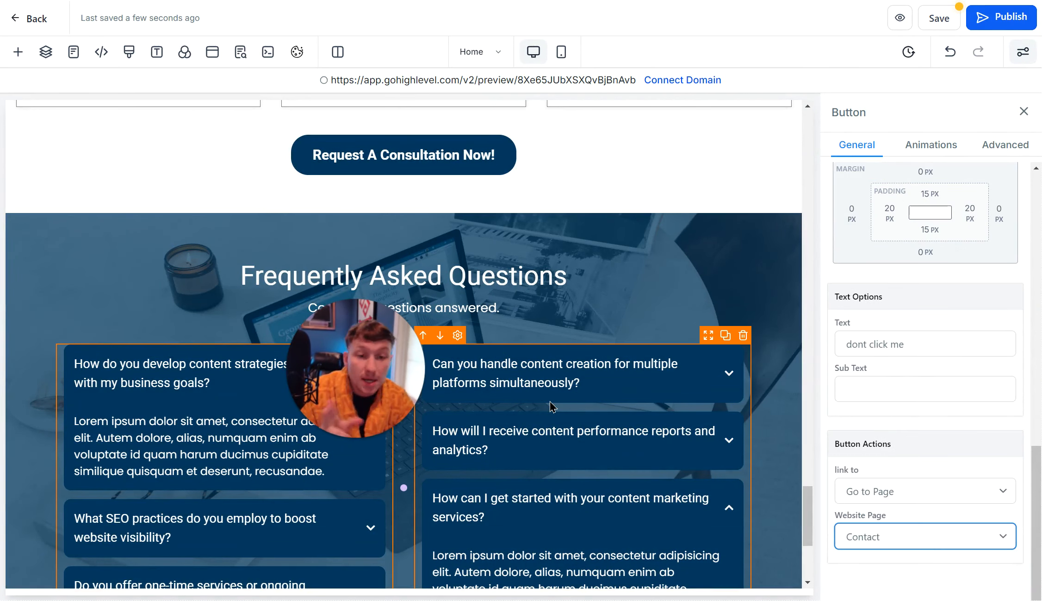
pyautogui.click(891, 545)
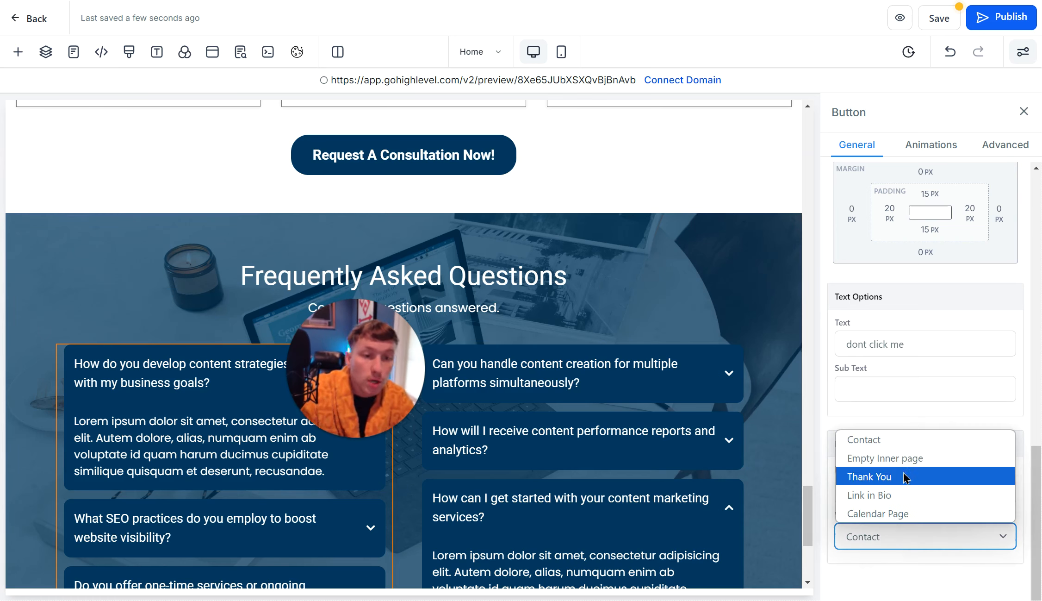
pyautogui.click(903, 459)
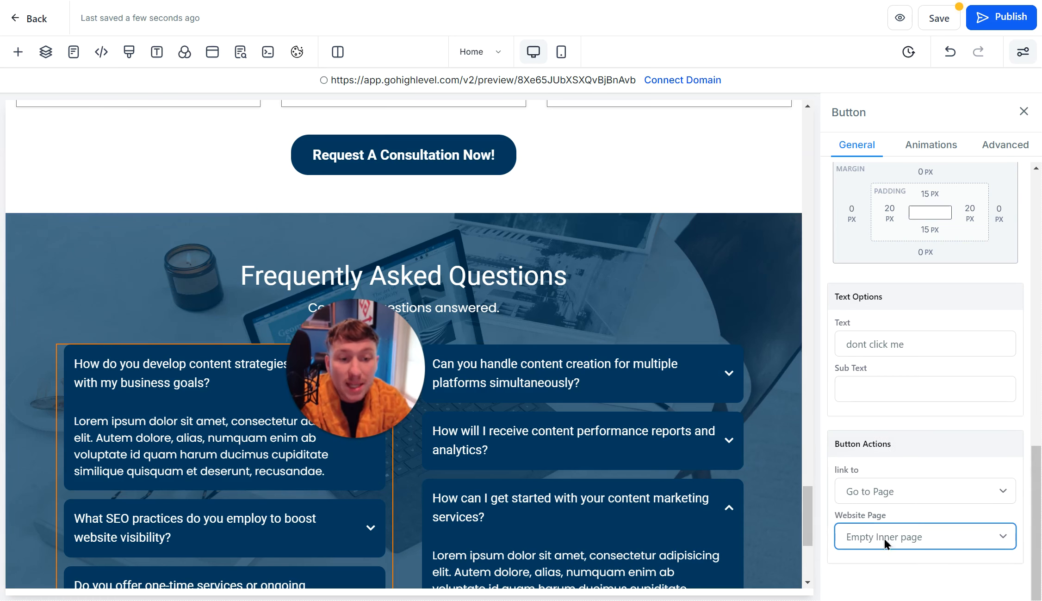
pyautogui.click(950, 528)
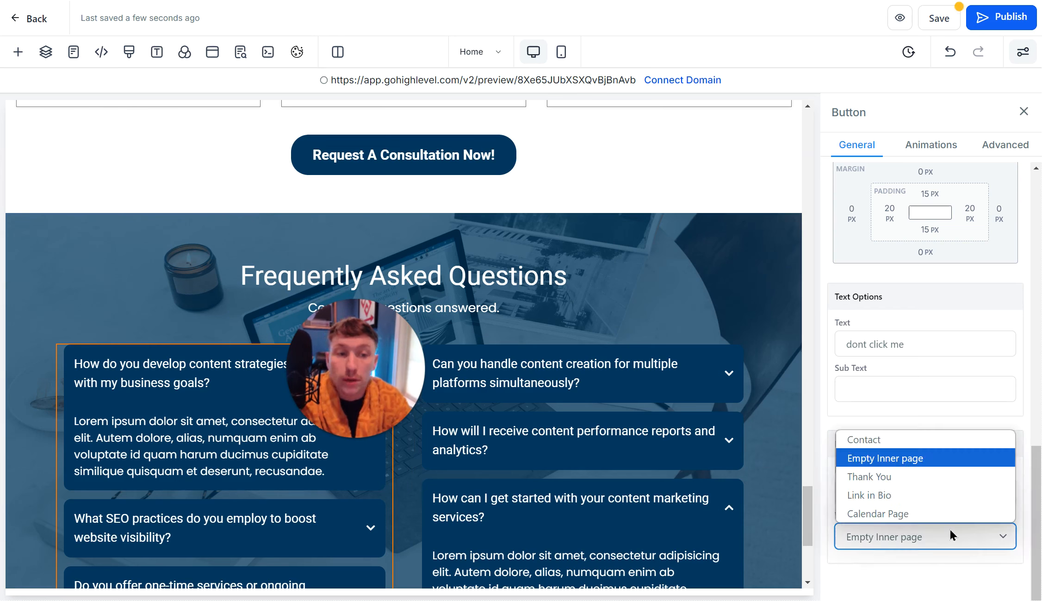
pyautogui.click(932, 477)
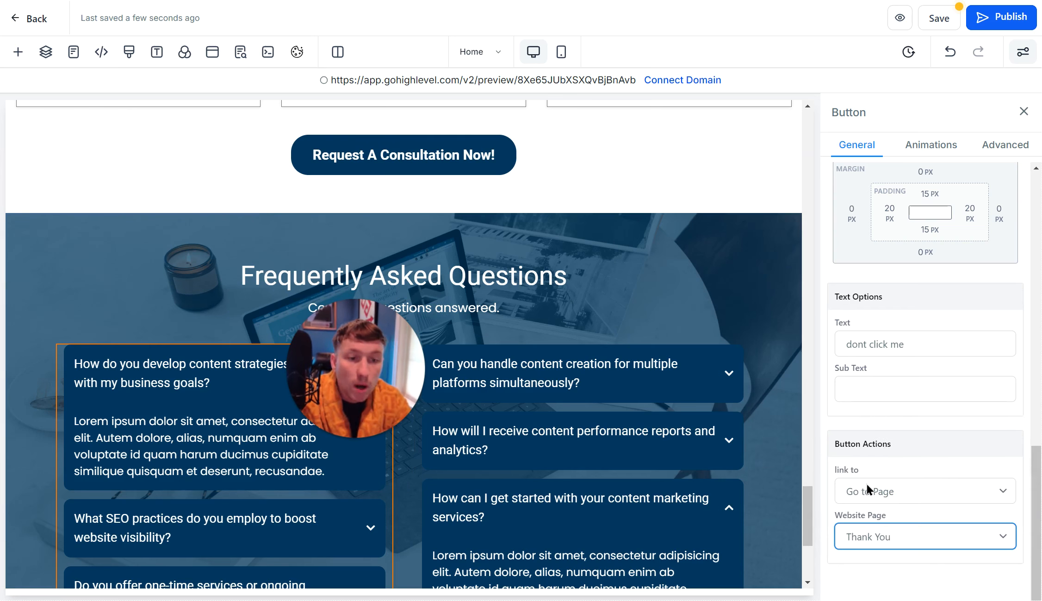
pyautogui.click(905, 532)
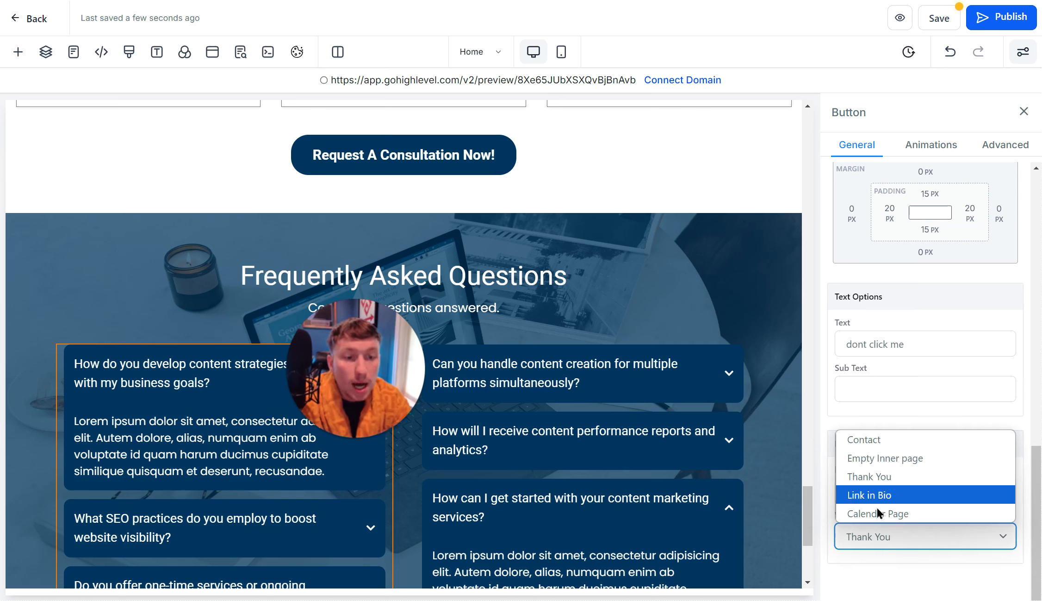
pyautogui.click(828, 501)
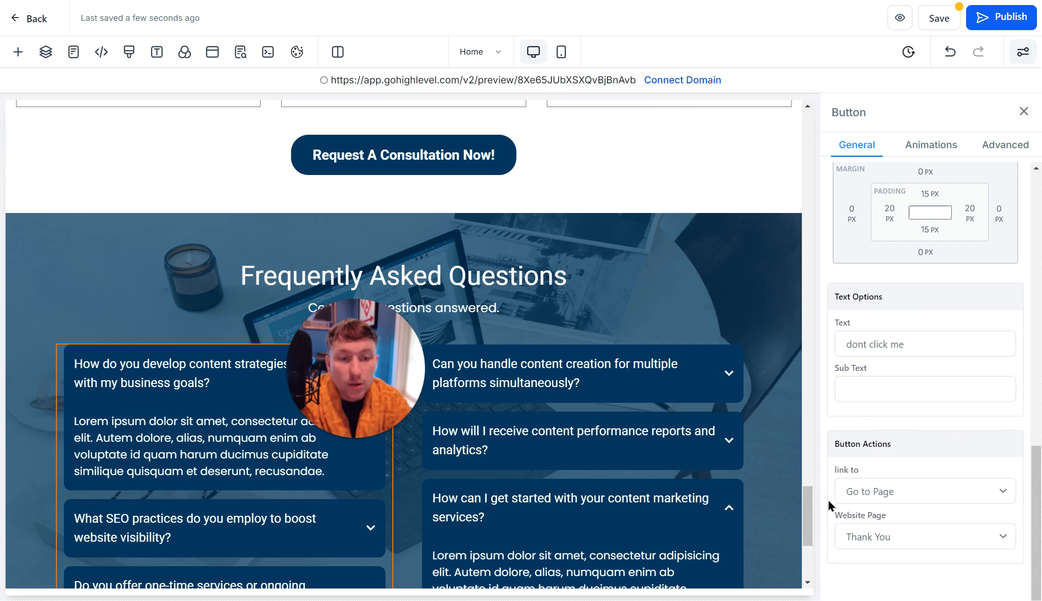
# Try One click up/down sell product as the button's action and check its product selection
pyautogui.click(963, 491)
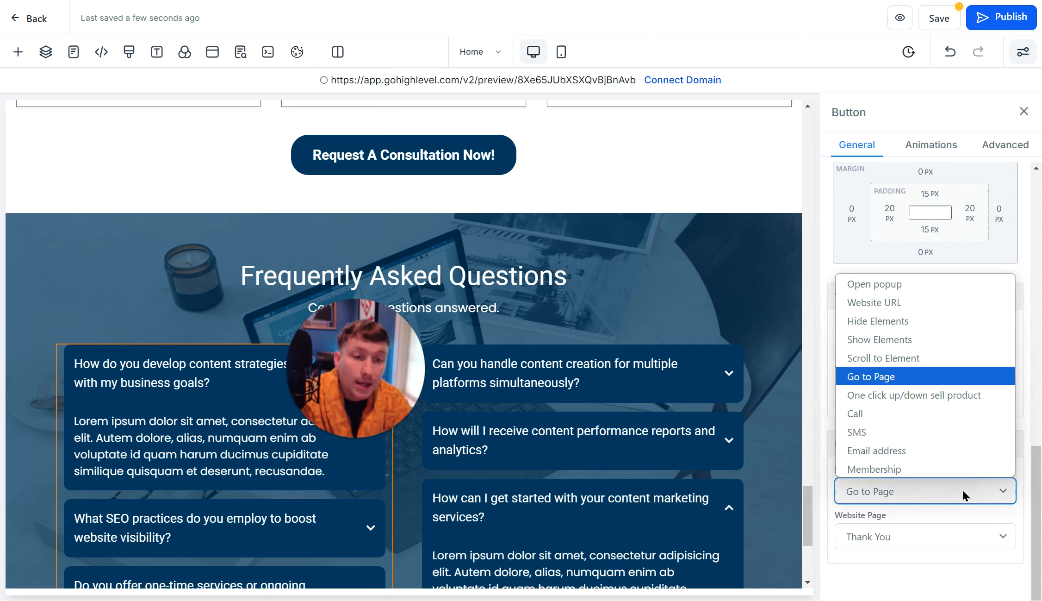
pyautogui.click(914, 395)
pyautogui.click(886, 524)
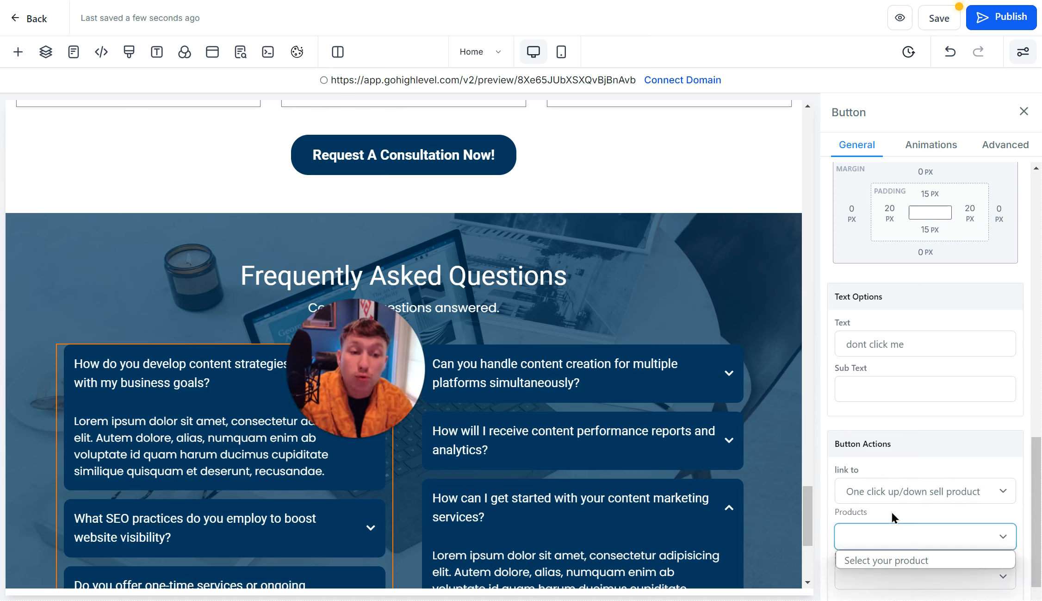
pyautogui.scroll(-1, 891, 511)
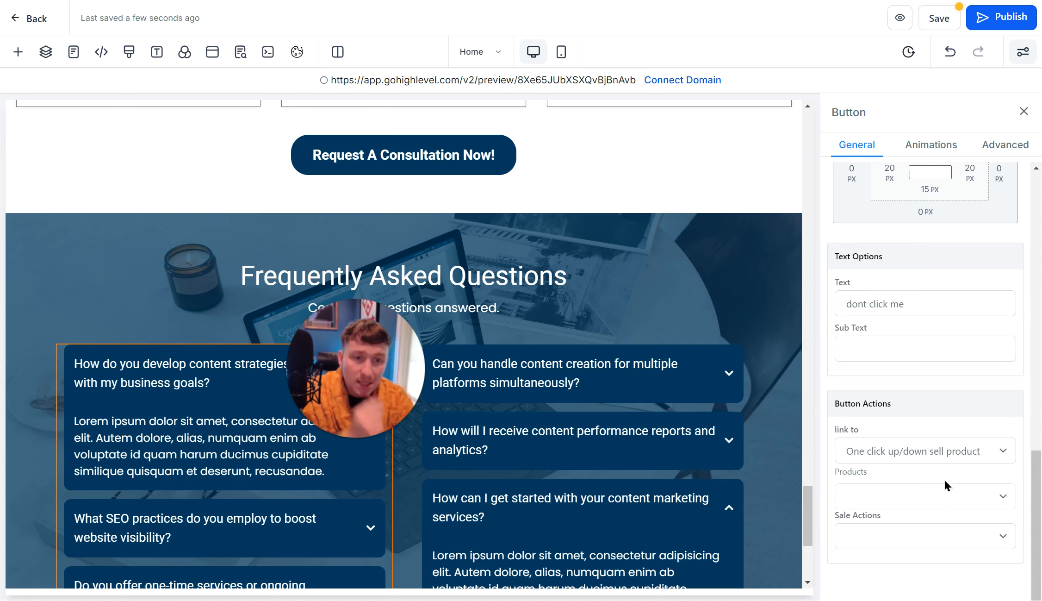
# Try Call, SMS and Email address in turn as the "dont click me" button's action
pyautogui.click(982, 447)
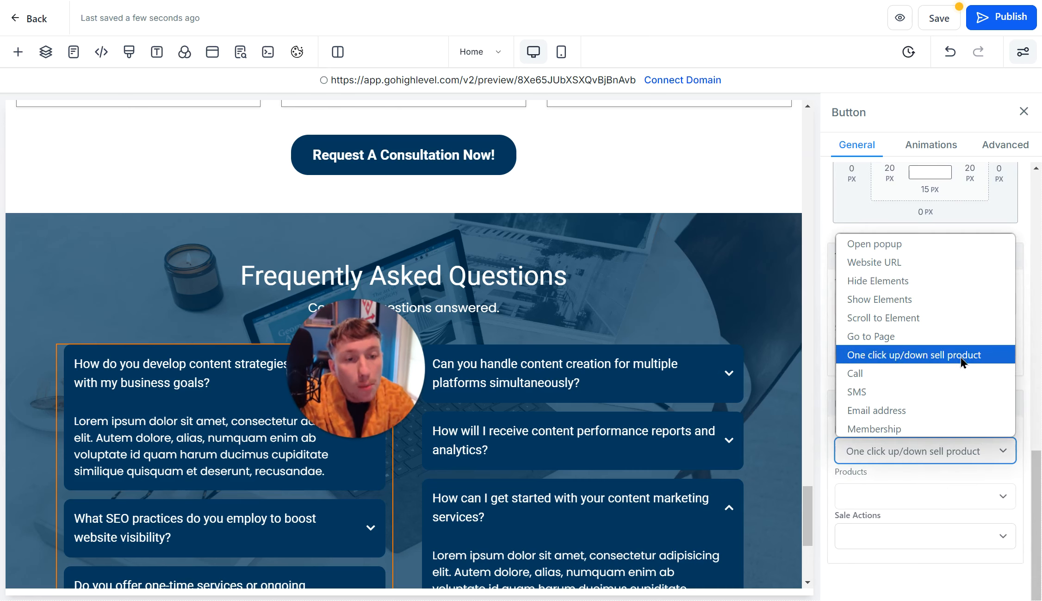
pyautogui.click(960, 372)
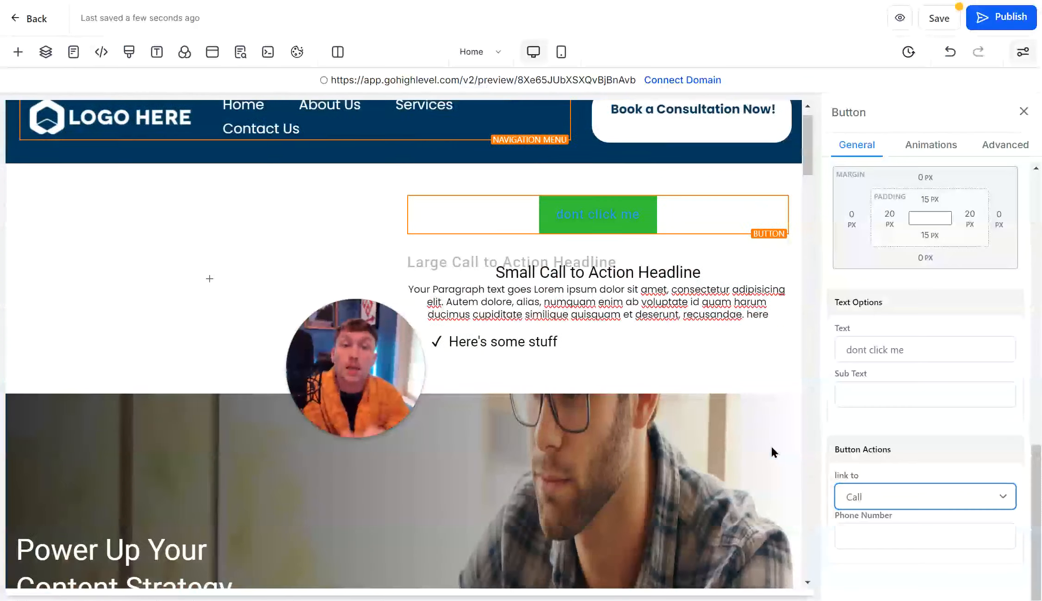
pyautogui.scroll(1, 771, 449)
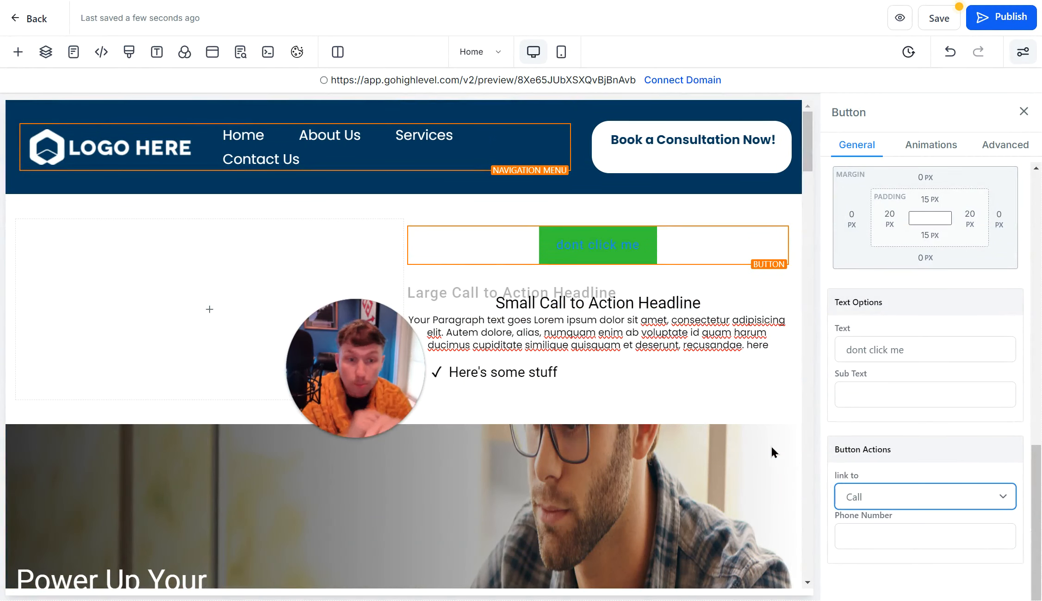
pyautogui.click(969, 494)
pyautogui.click(955, 435)
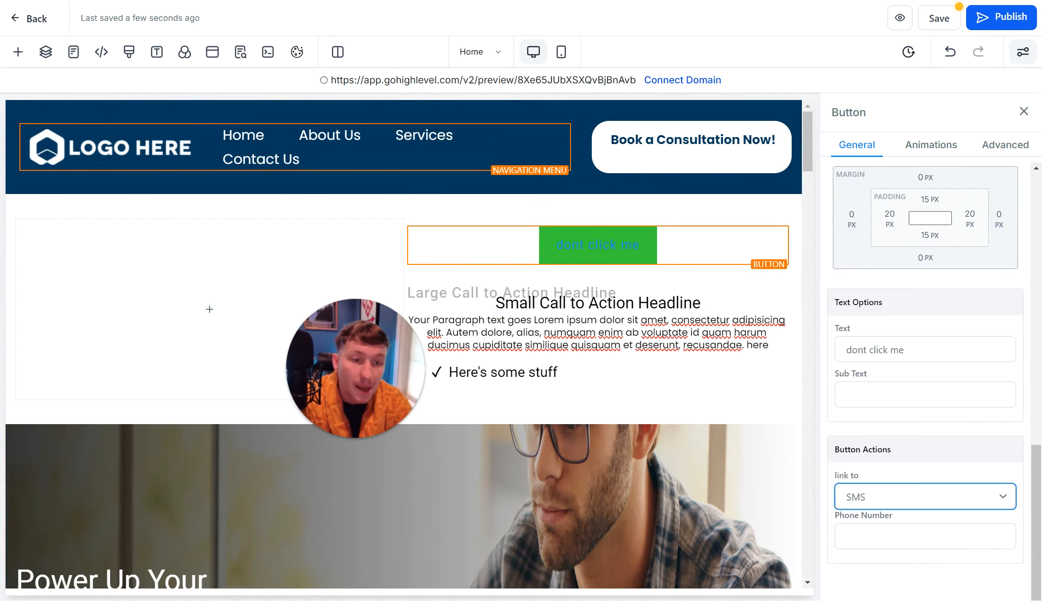
pyautogui.click(989, 502)
pyautogui.click(976, 448)
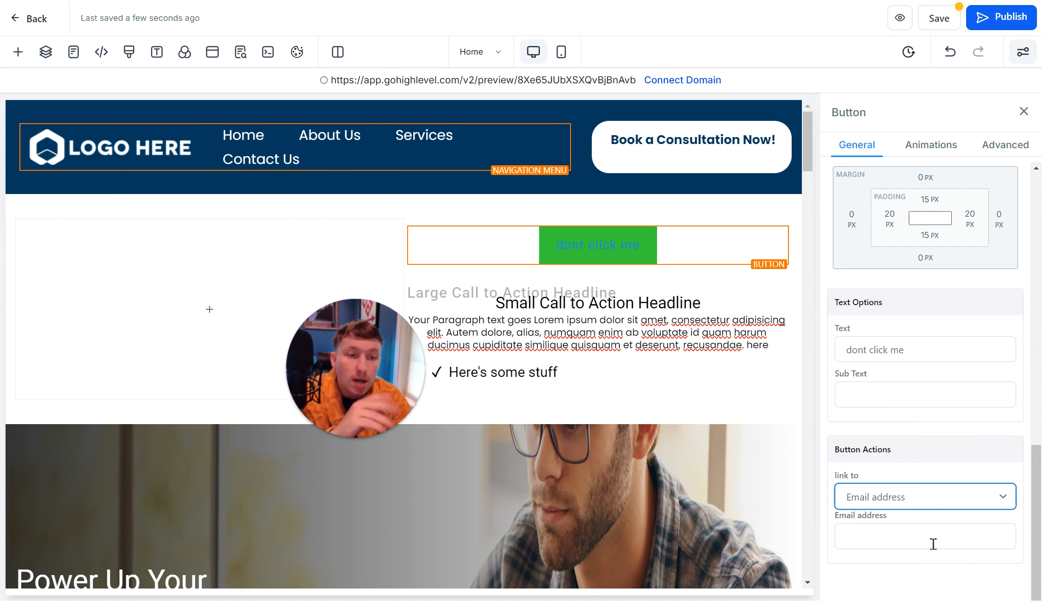
# Set the "dont click me" button's action to Membership
pyautogui.click(986, 503)
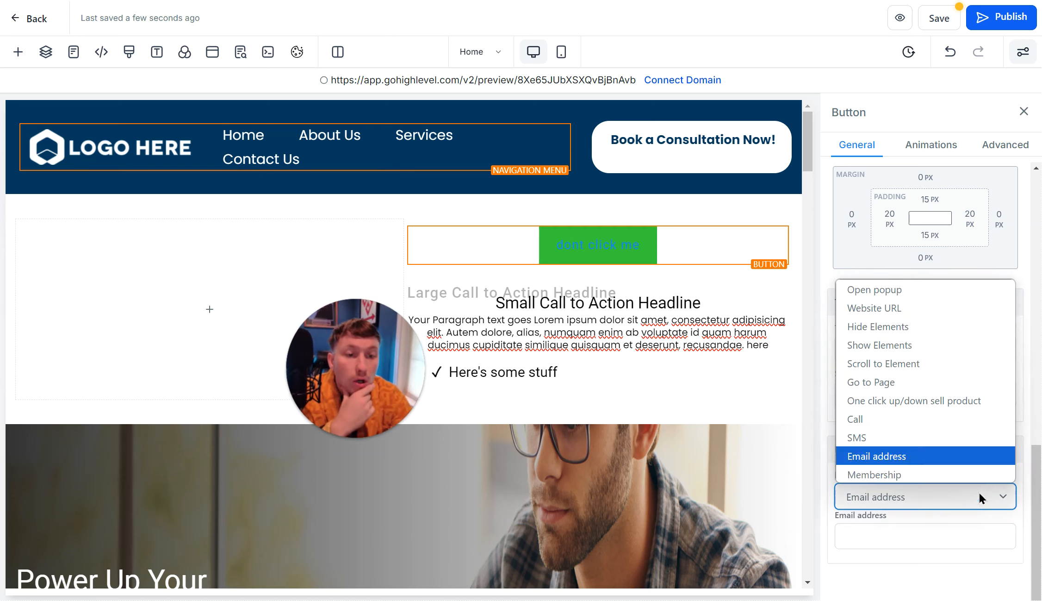
pyautogui.click(969, 472)
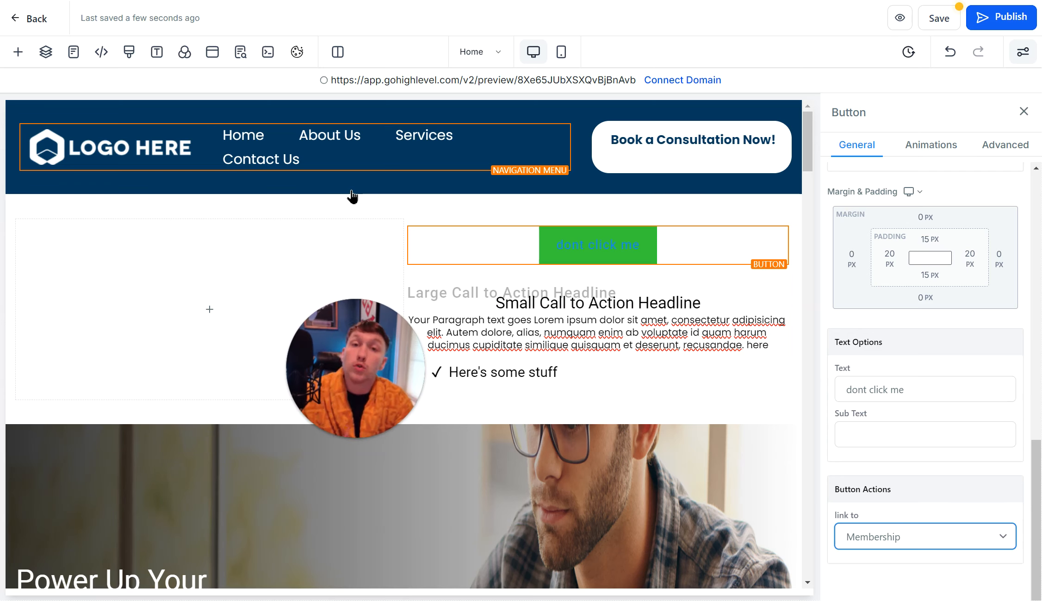
# Examine the button's entrance animation choices and its advanced options for text transform, width, spacing, visibility and custom class
pyautogui.click(930, 144)
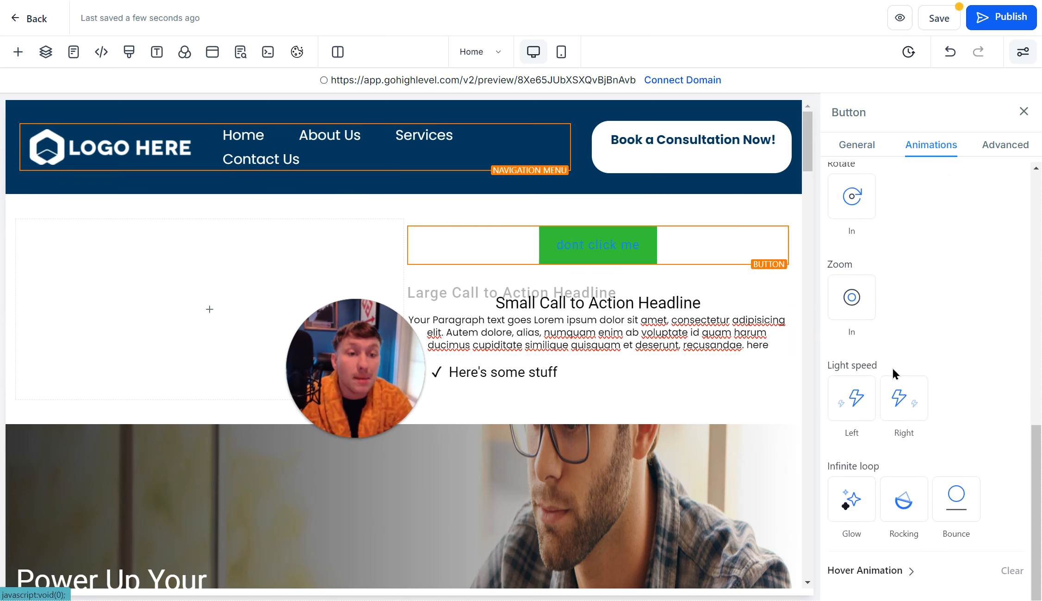
pyautogui.scroll(10, 905, 491)
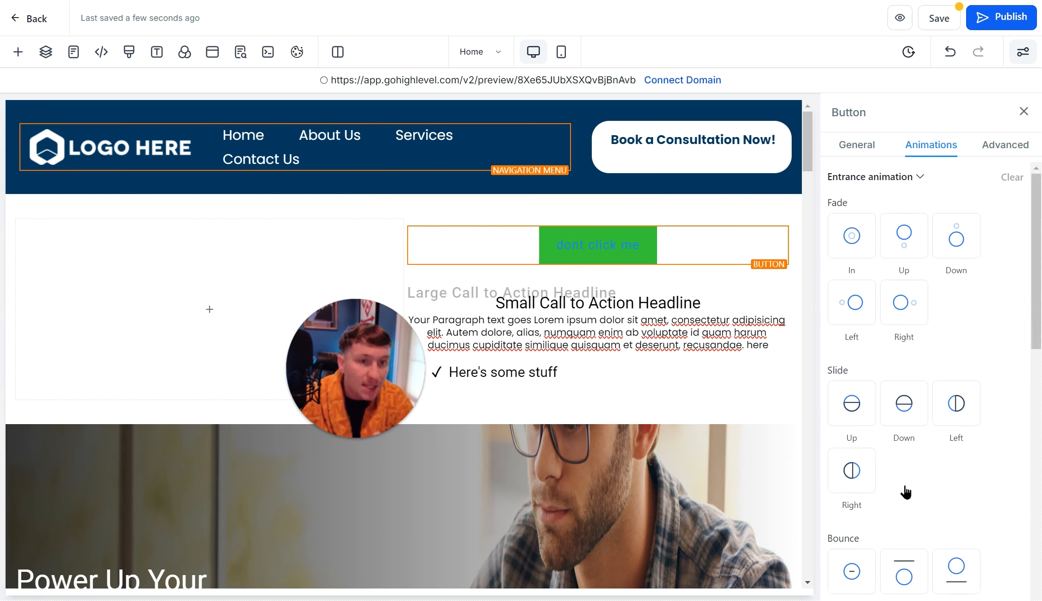
pyautogui.click(1014, 148)
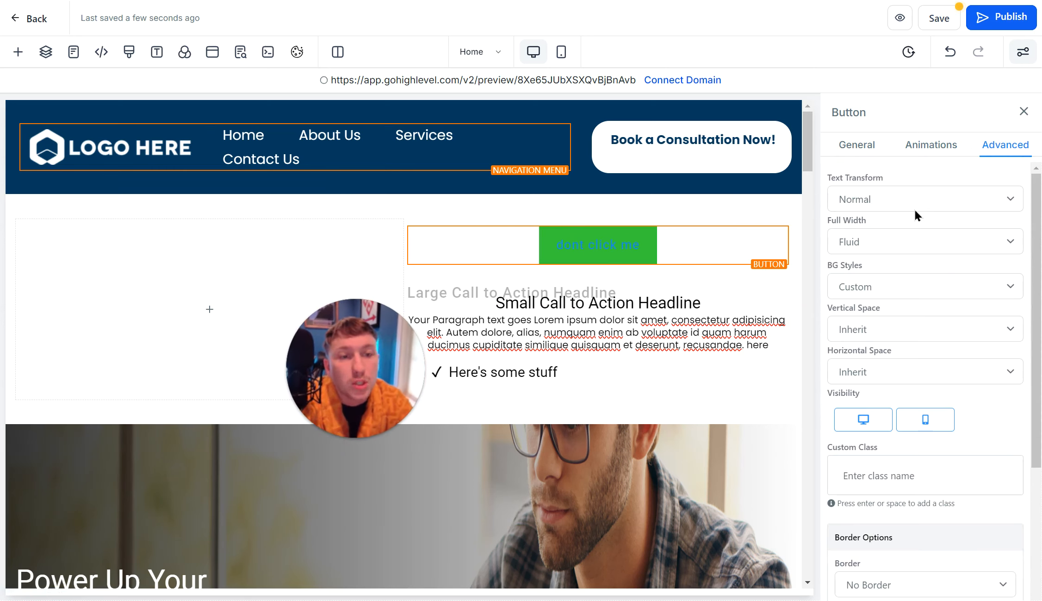
pyautogui.scroll(-1, 918, 203)
pyautogui.scroll(1, 967, 390)
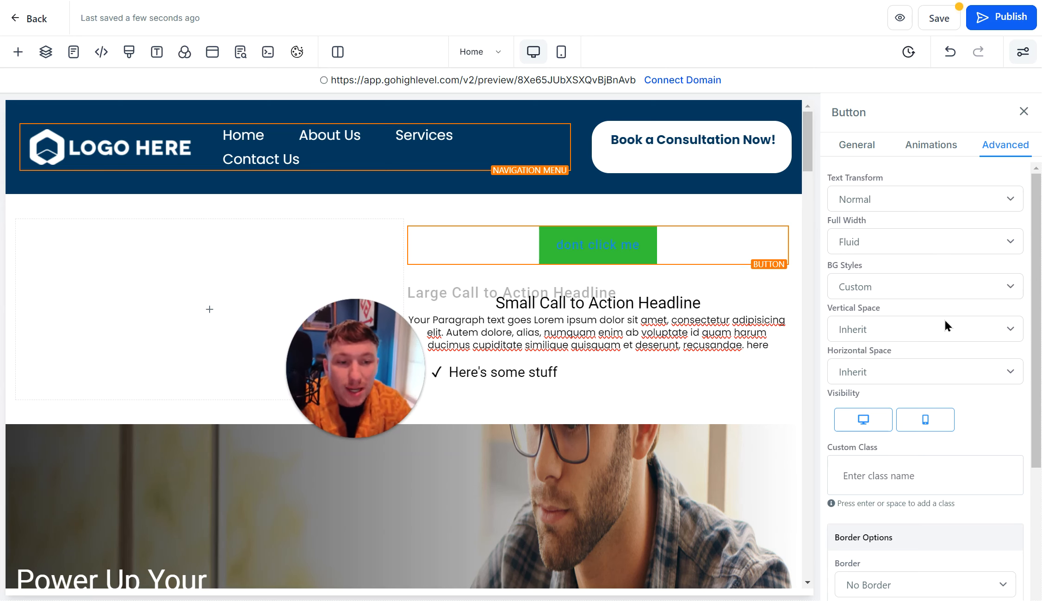
pyautogui.scroll(-4, 945, 321)
pyautogui.scroll(4, 944, 321)
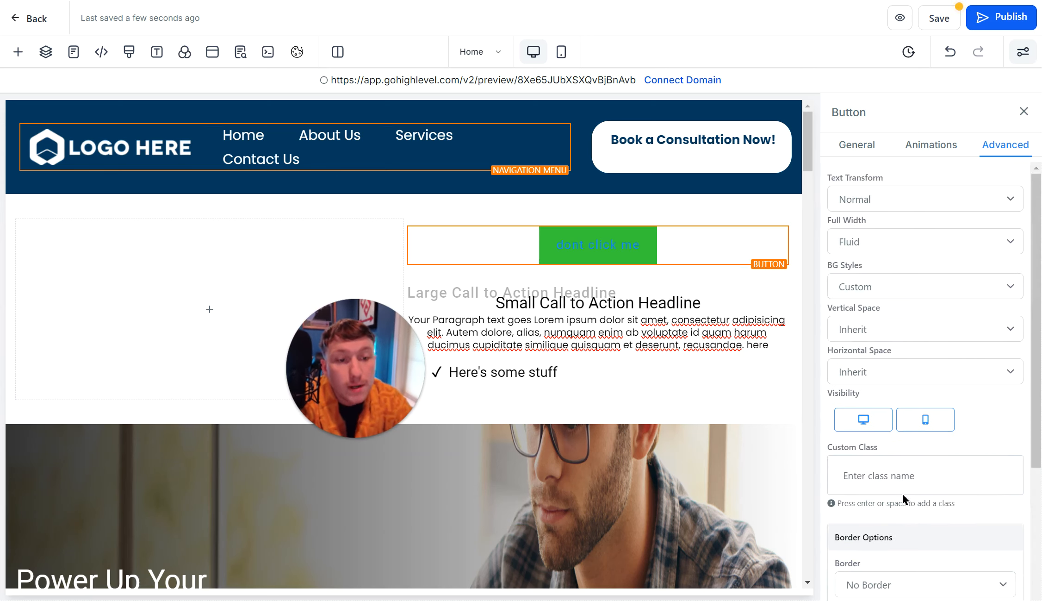
# Add a box shadow to the "dont click me" button and switch it to Inner Shadow
pyautogui.scroll(-4, 890, 428)
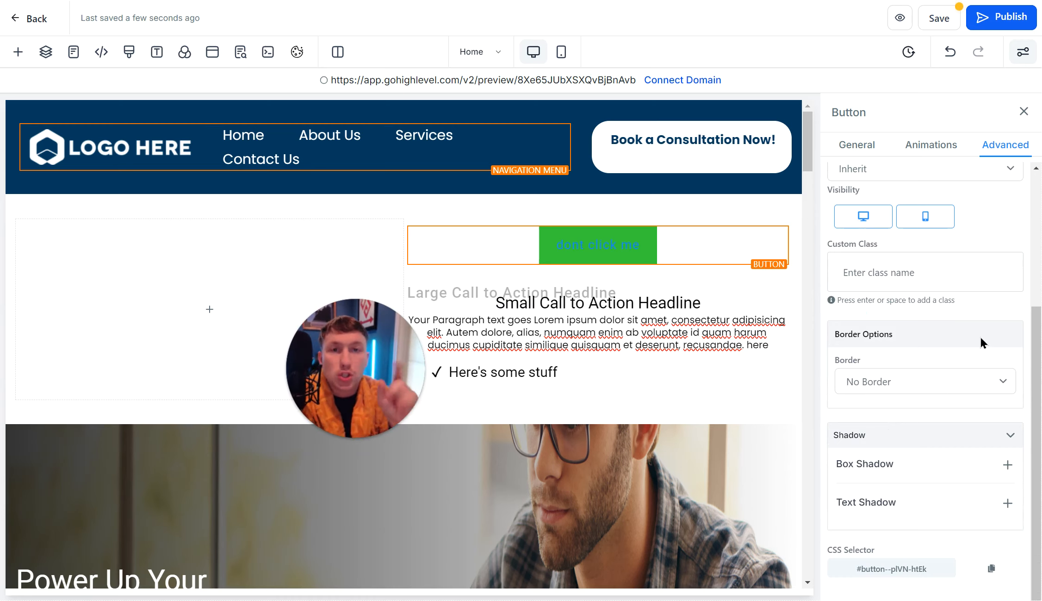
pyautogui.click(1005, 467)
pyautogui.click(990, 500)
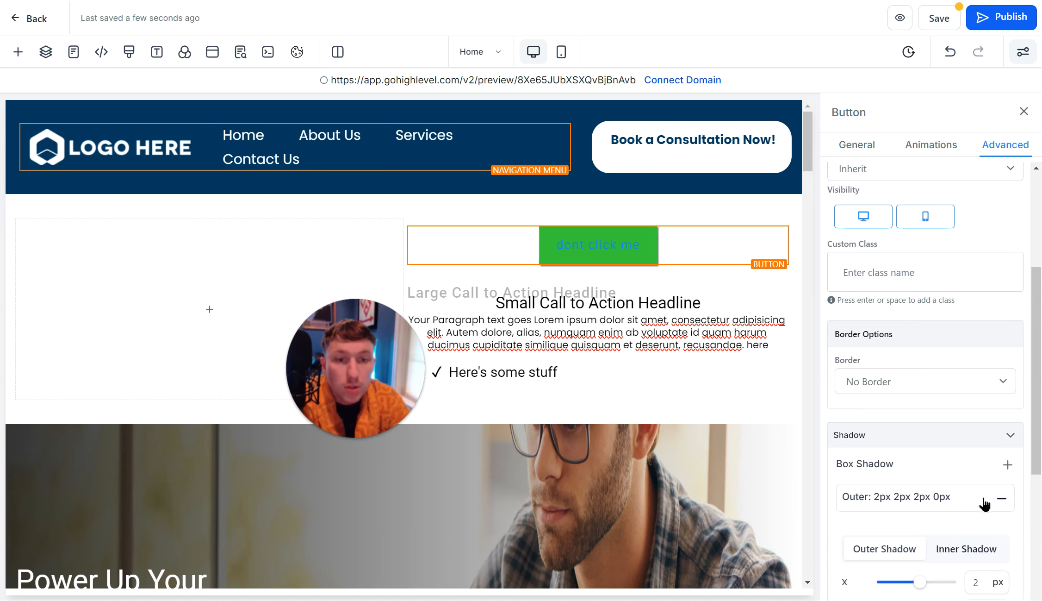
pyautogui.click(961, 556)
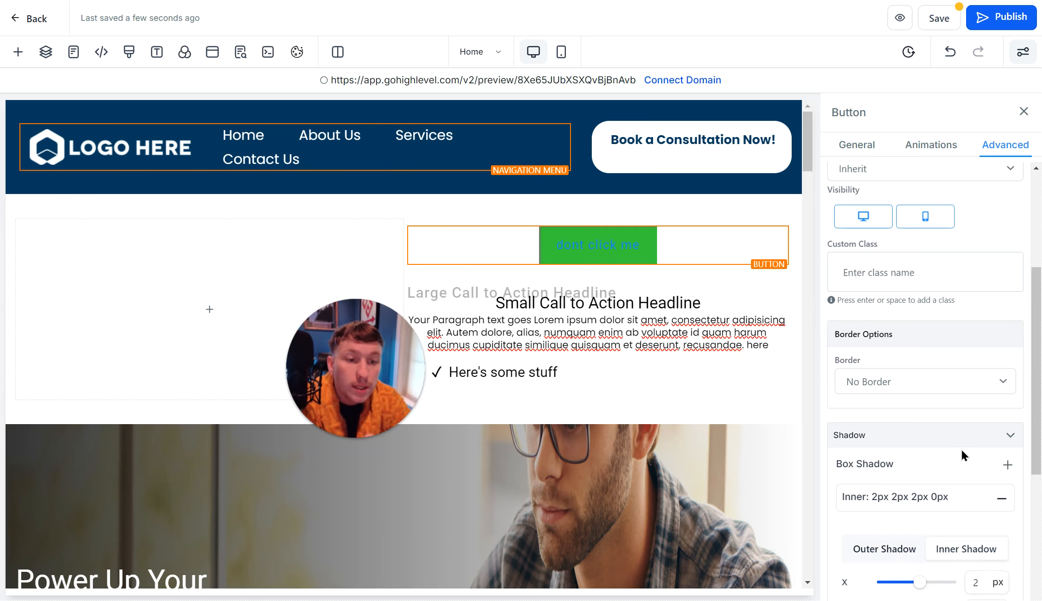
pyautogui.scroll(-5, 962, 448)
pyautogui.scroll(10, 865, 413)
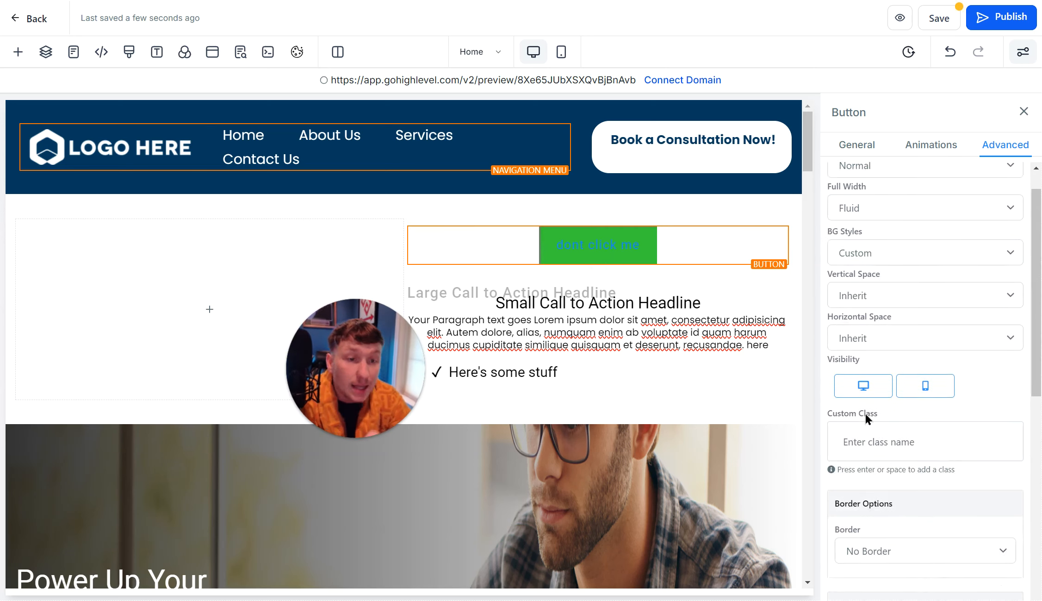
pyautogui.click(850, 150)
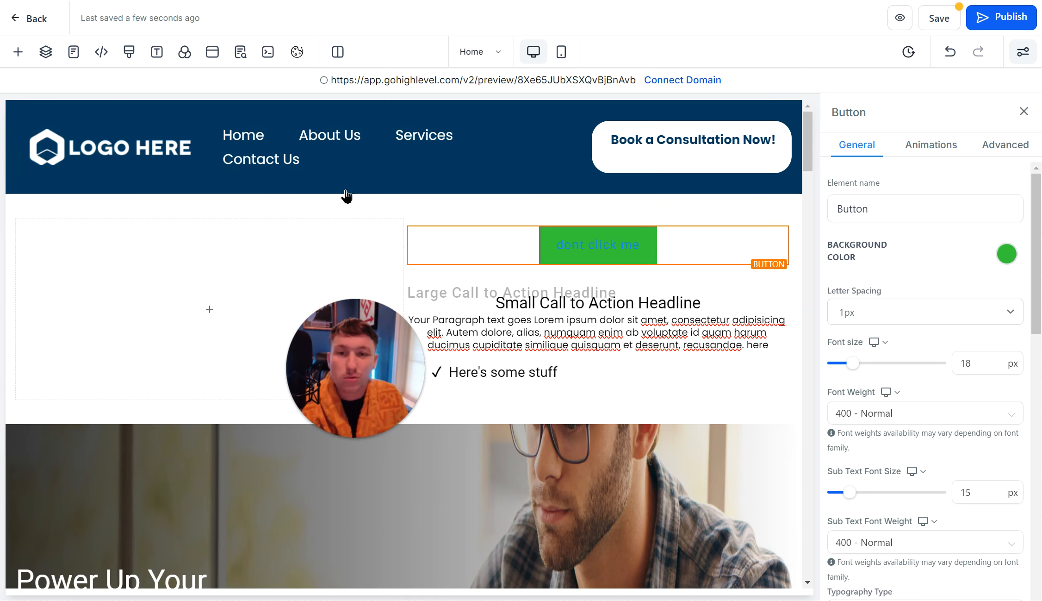
# Add a Form element below the "dont click me" button and dismiss the form picker without choosing a form
pyautogui.click(18, 52)
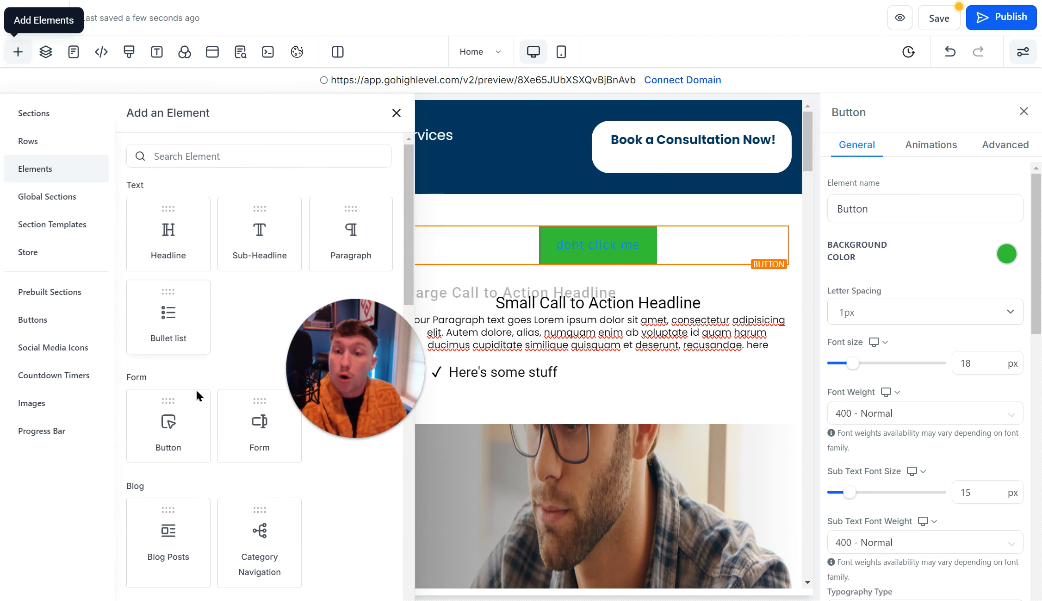
pyautogui.click(258, 422)
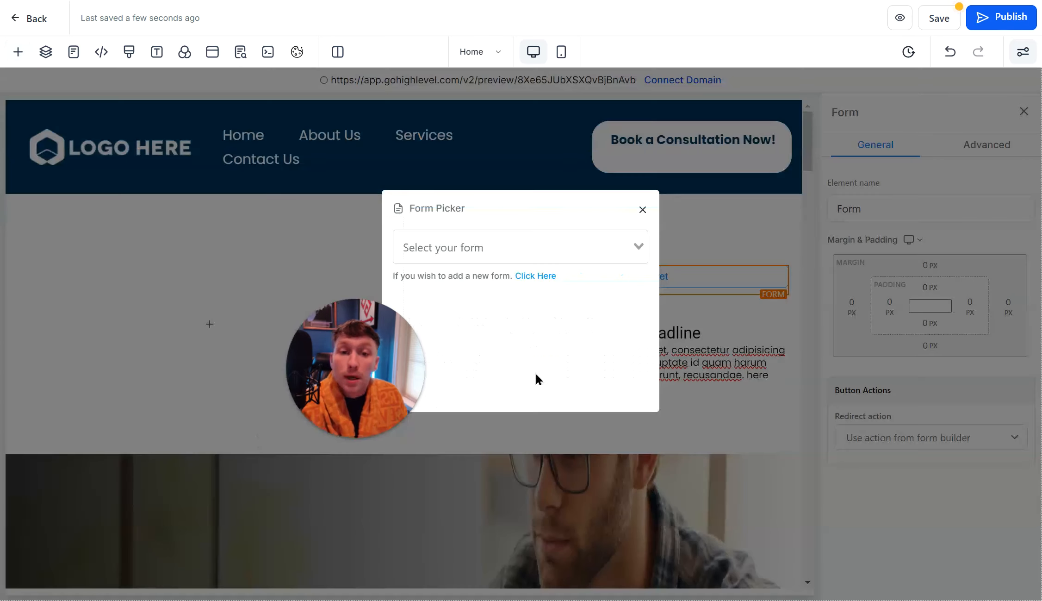
pyautogui.click(535, 245)
pyautogui.click(642, 215)
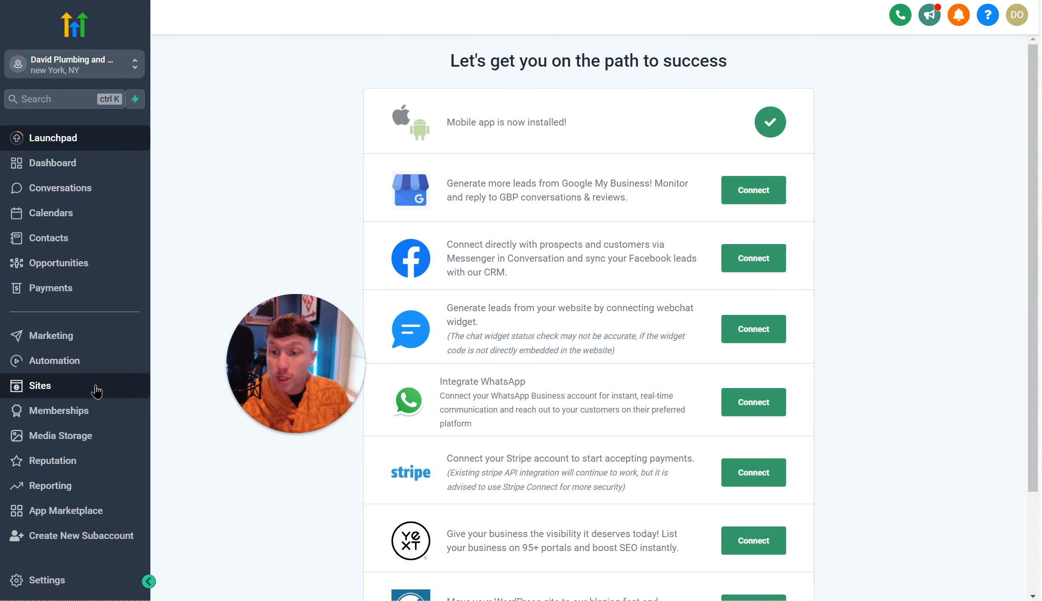
# View the account's Sites area, and assign the Registration form to the page's Form element
pyautogui.click(96, 392)
pyautogui.moveTo(642, 44)
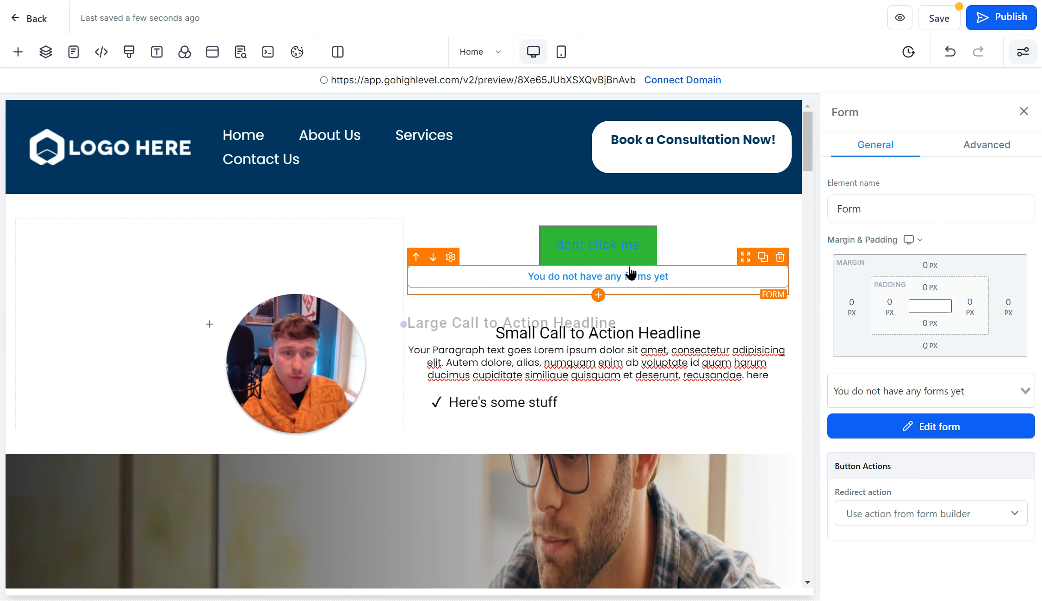
pyautogui.click(957, 389)
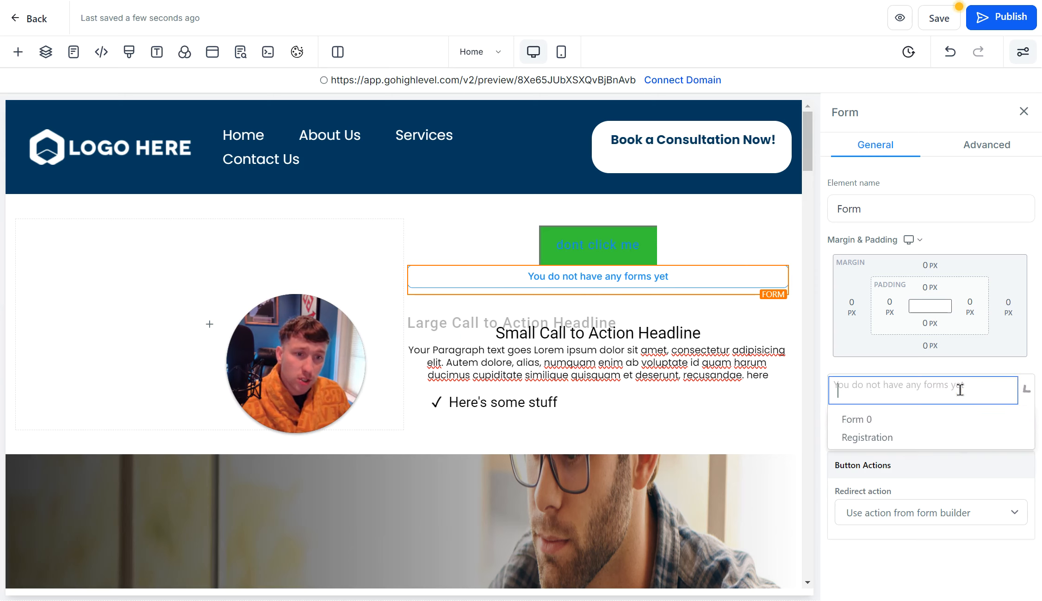
pyautogui.click(901, 437)
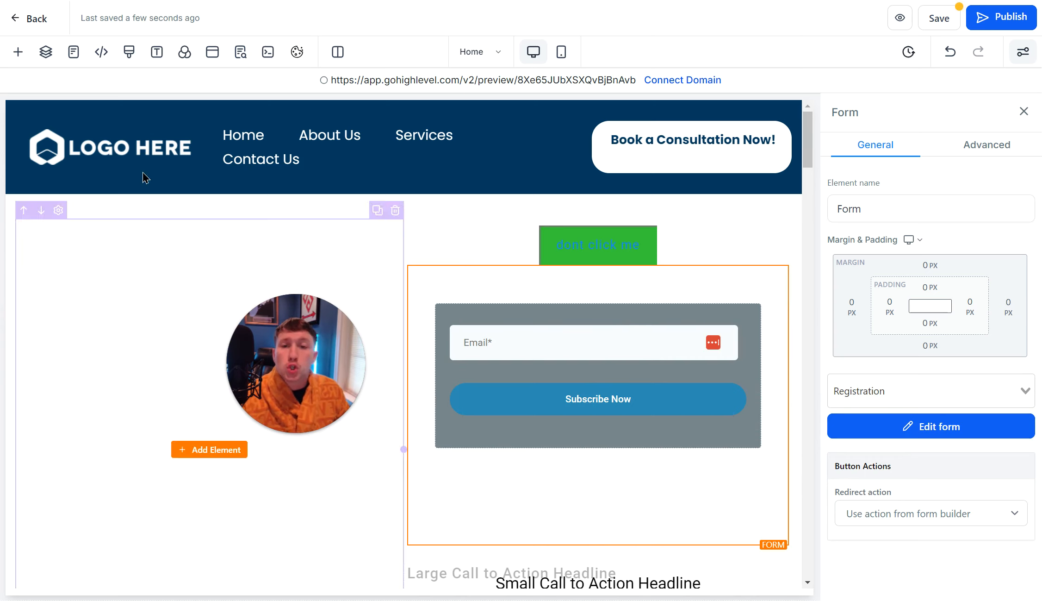
# Add a Blog Posts element between the "dont click me" button and the form, and look over its content
pyautogui.click(18, 52)
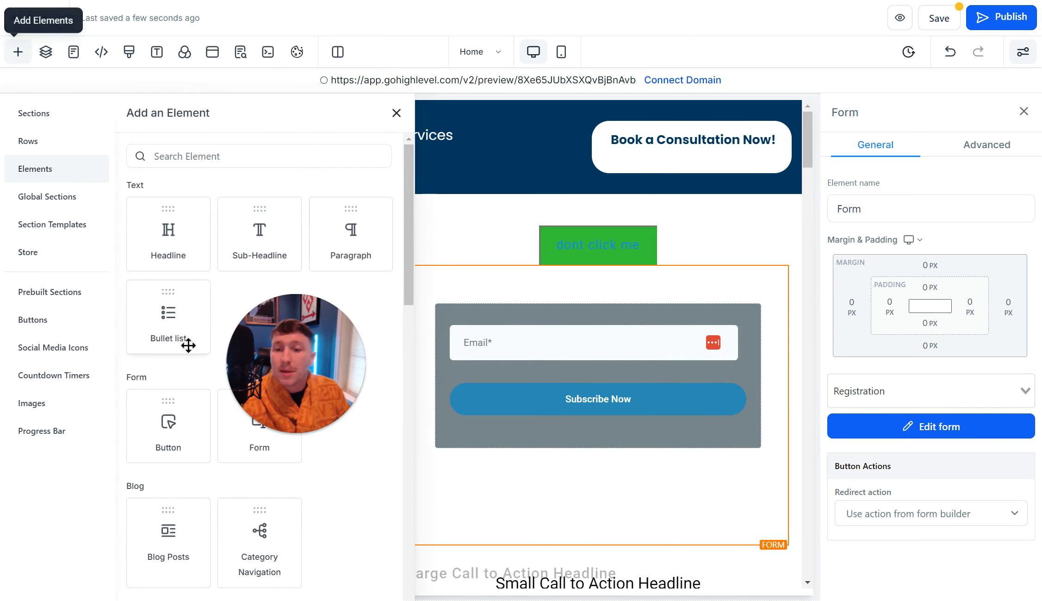
pyautogui.scroll(-5, 188, 345)
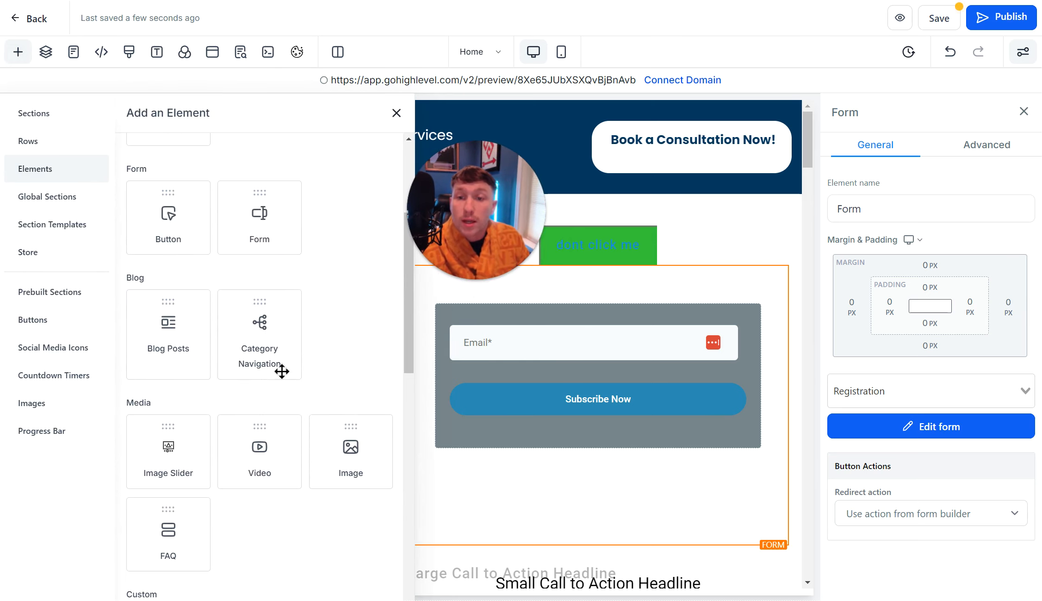
pyautogui.moveTo(181, 341); pyautogui.dragTo(643, 319)
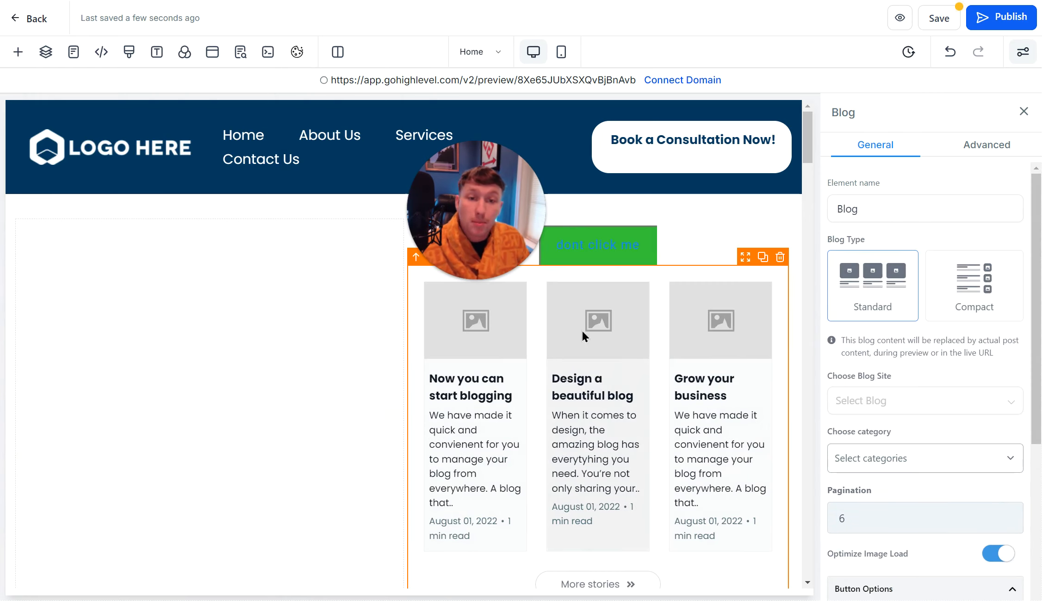
pyautogui.scroll(-5, 569, 361)
pyautogui.scroll(5, 569, 361)
pyautogui.scroll(-6, 921, 303)
pyautogui.scroll(6, 937, 324)
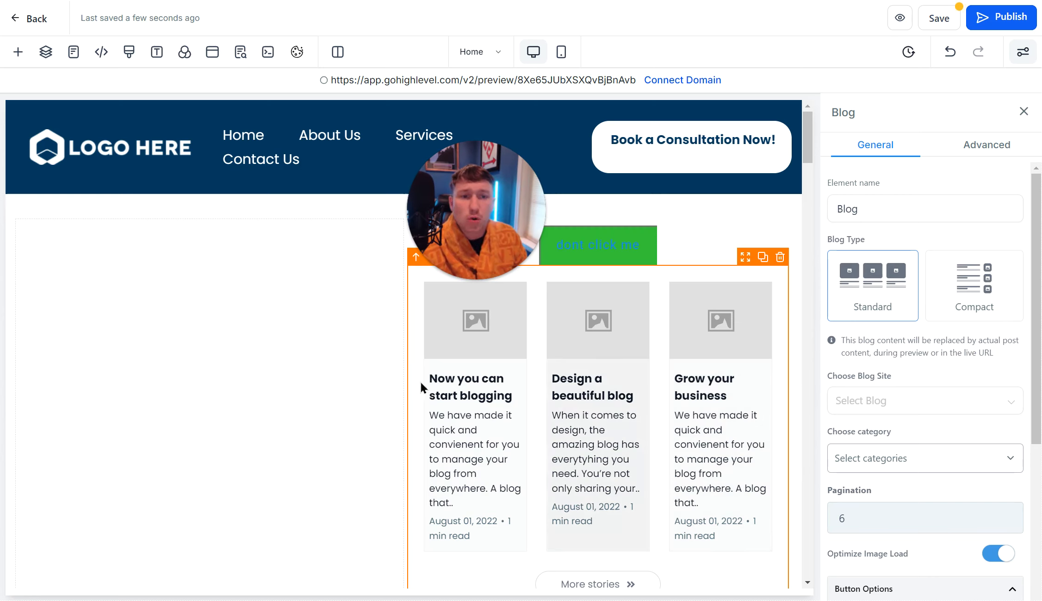
# Add an Image Slider element directly below the "dont click me" button
pyautogui.click(19, 55)
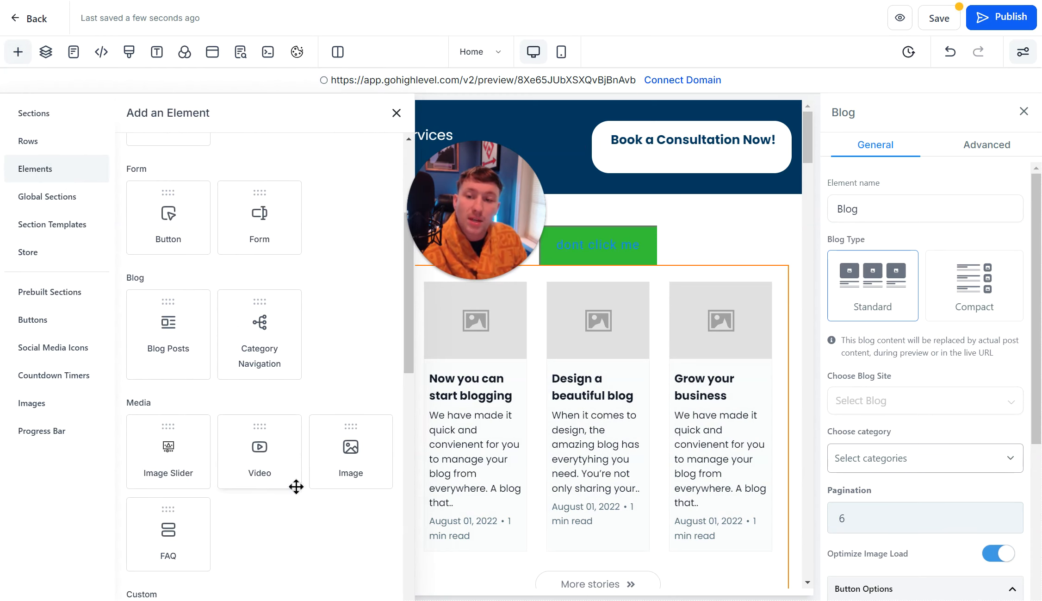
pyautogui.scroll(-3, 527, 490)
pyautogui.scroll(3, 525, 489)
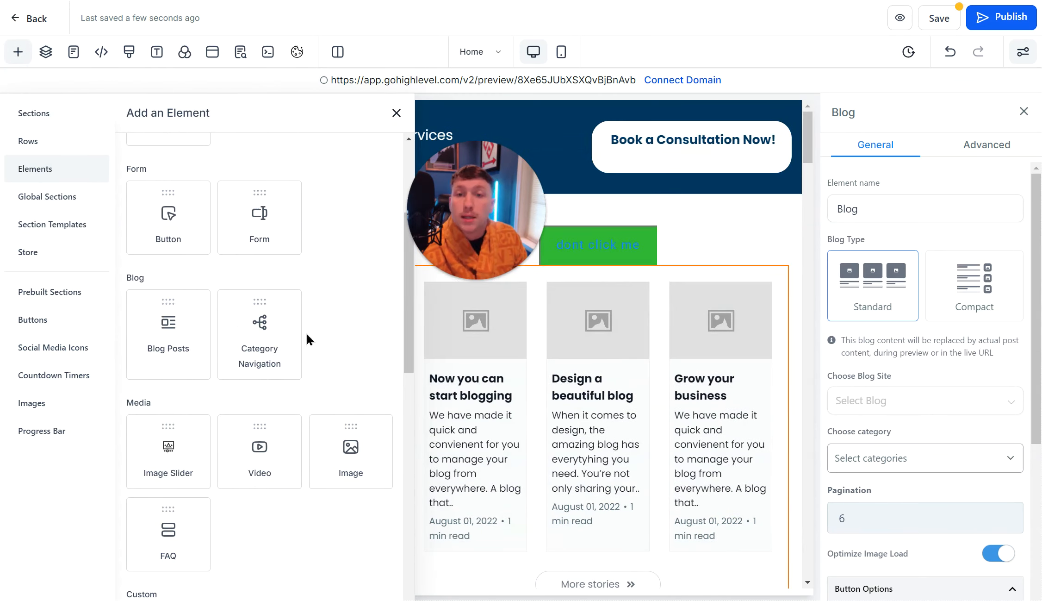
pyautogui.scroll(-2, 259, 435)
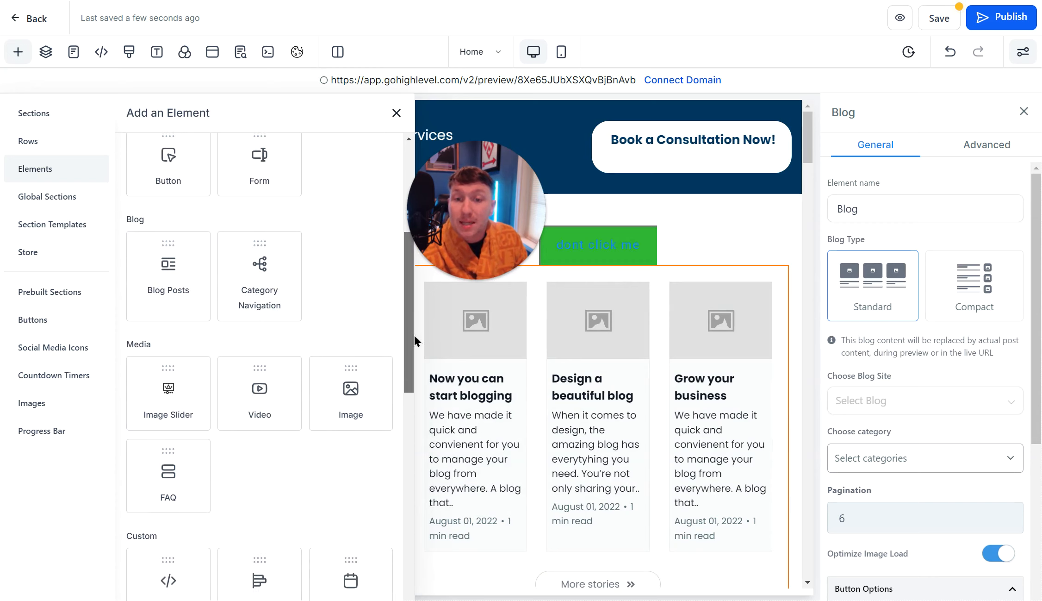
pyautogui.moveTo(180, 405); pyautogui.dragTo(528, 370)
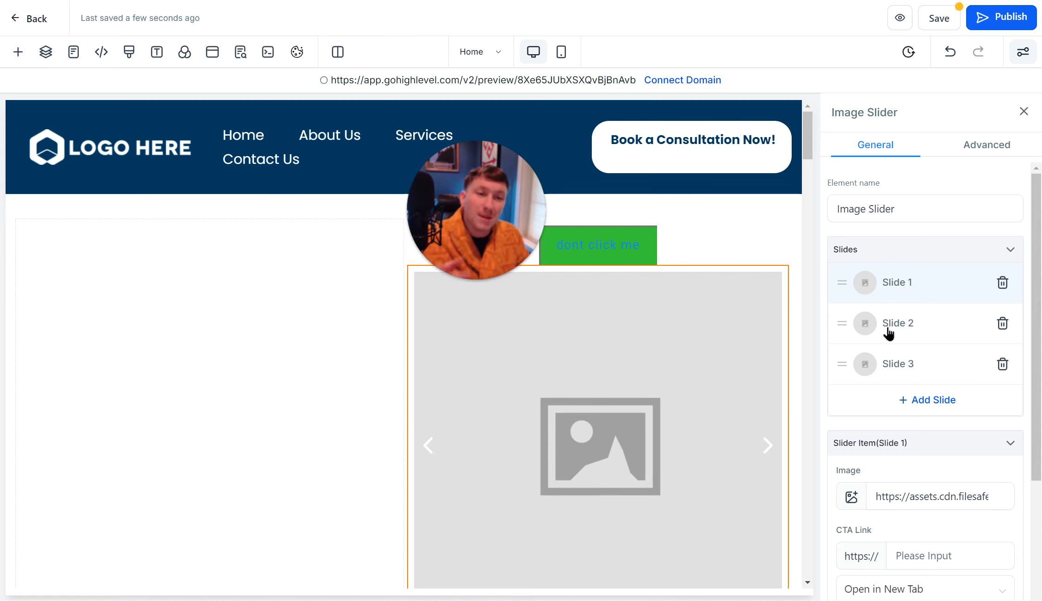
# Examine the image slider's slide images, CTA link and size settings, and its advanced arrow and animation options
pyautogui.scroll(-3, 886, 333)
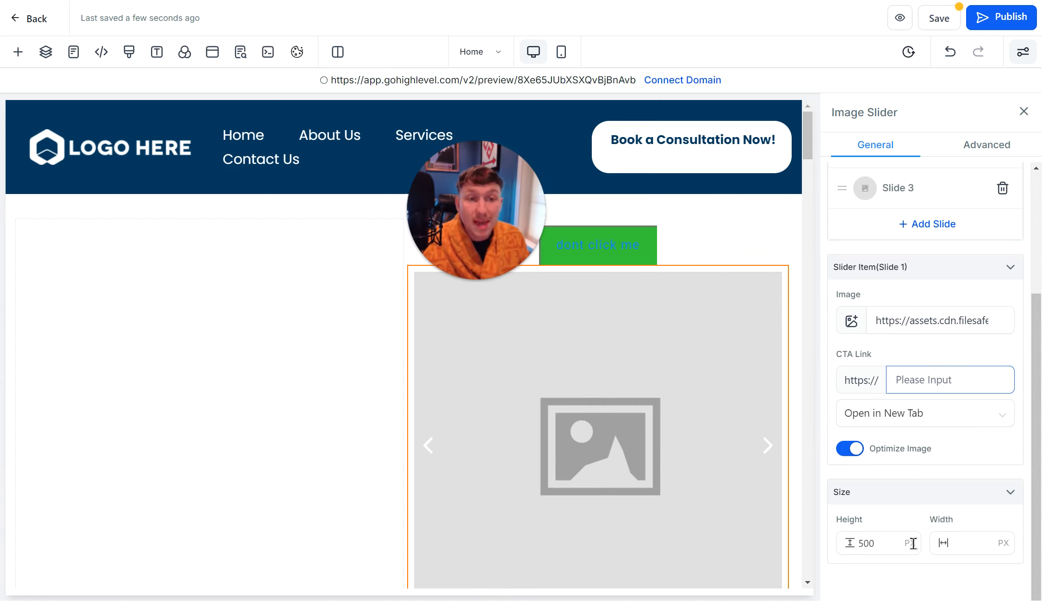
pyautogui.scroll(4, 912, 544)
pyautogui.click(986, 144)
pyautogui.scroll(-8, 961, 379)
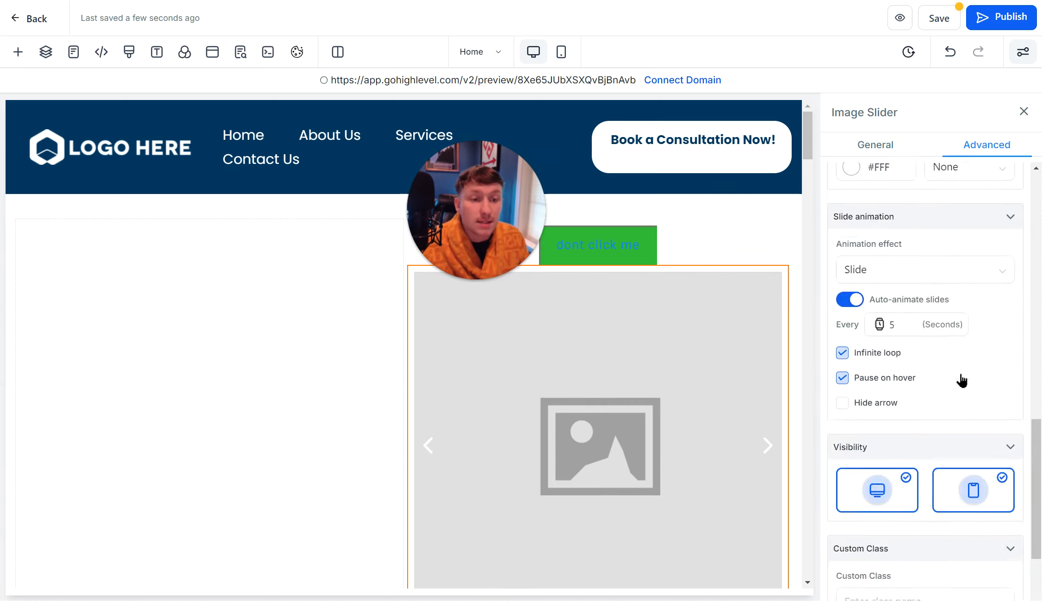
pyautogui.scroll(8, 968, 472)
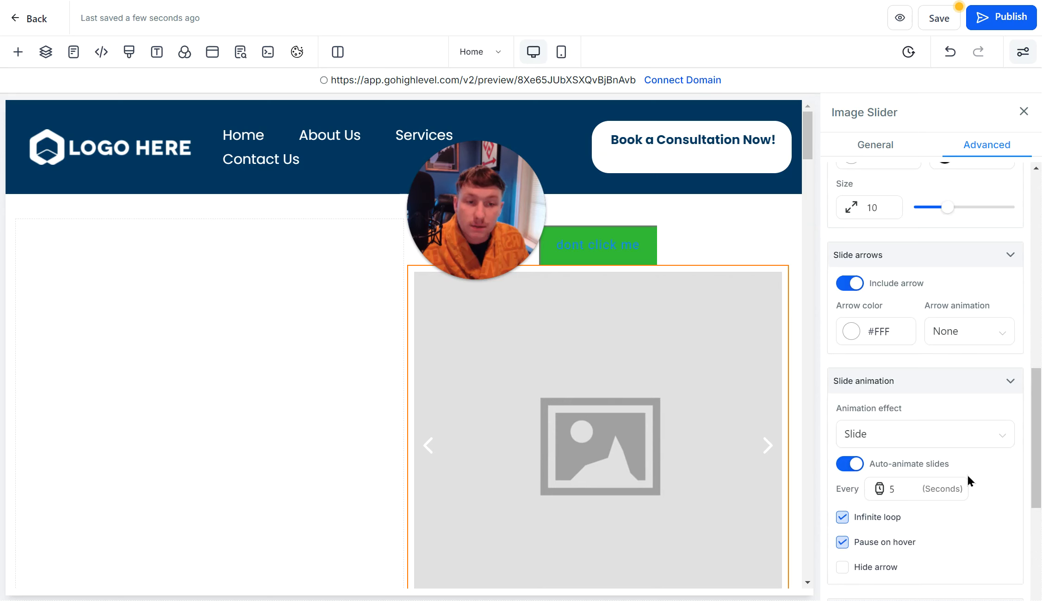
pyautogui.click(875, 145)
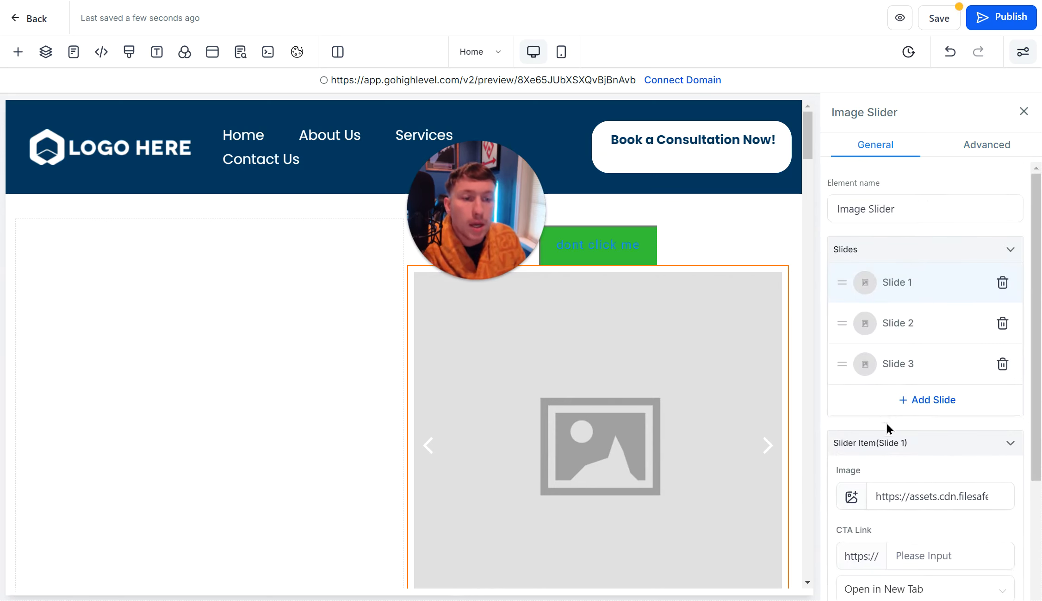
pyautogui.scroll(-4, 891, 432)
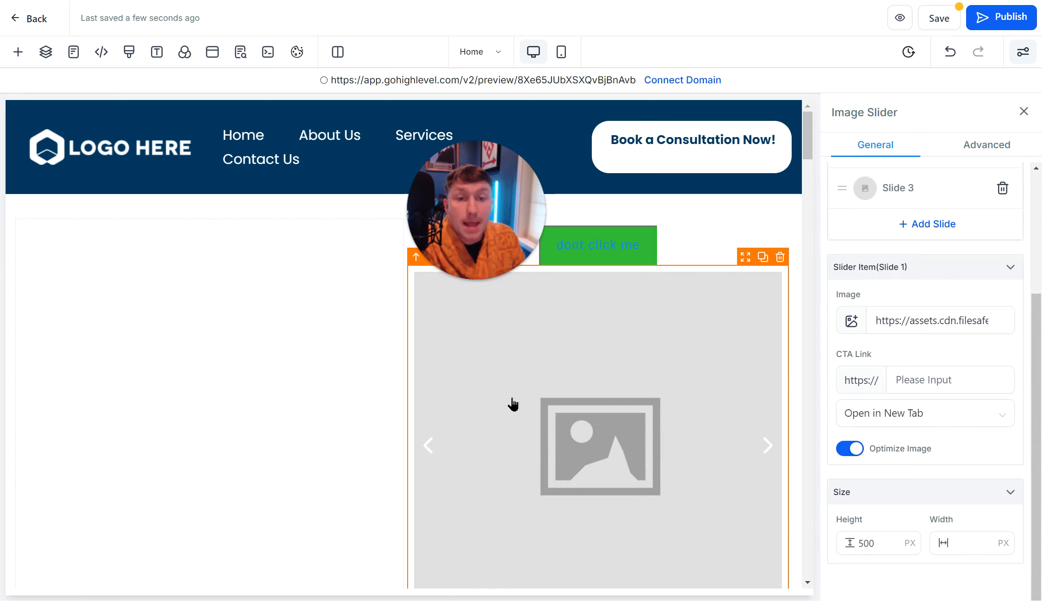
pyautogui.scroll(4, 988, 310)
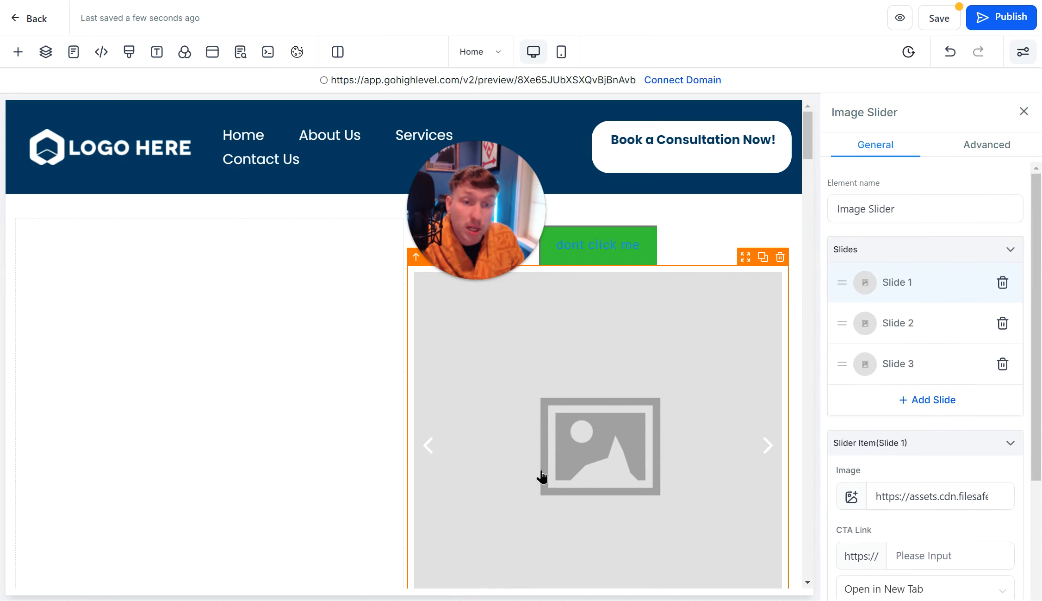
pyautogui.scroll(-10, 542, 472)
pyautogui.scroll(6, 535, 465)
pyautogui.scroll(5, 535, 465)
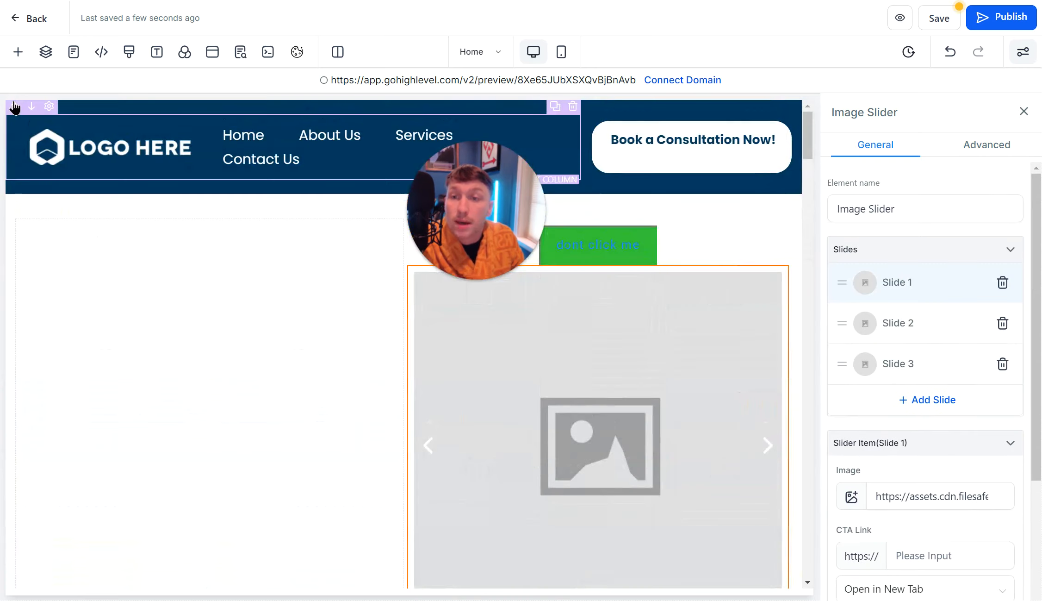
# Add a Video element to the page, keeping Youtube as the video type and leaving the video URL empty
pyautogui.click(18, 52)
pyautogui.click(265, 395)
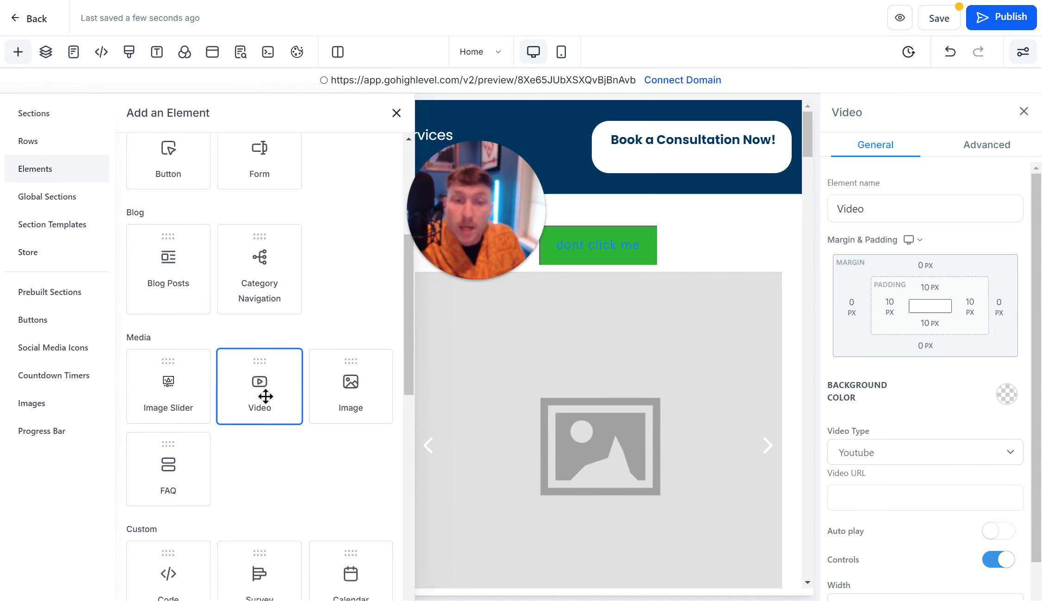
pyautogui.click(918, 451)
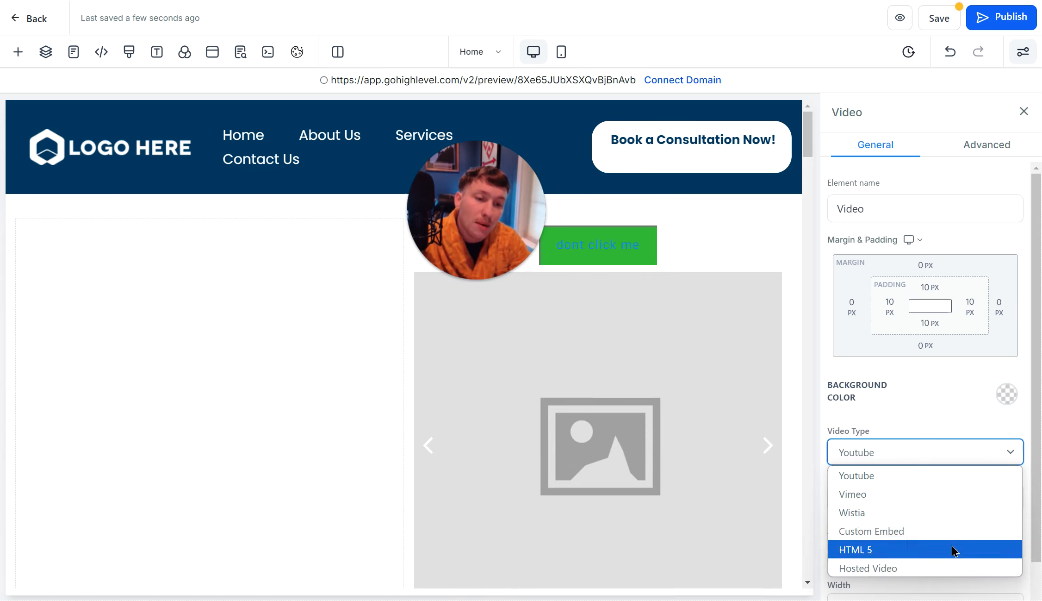
pyautogui.click(926, 453)
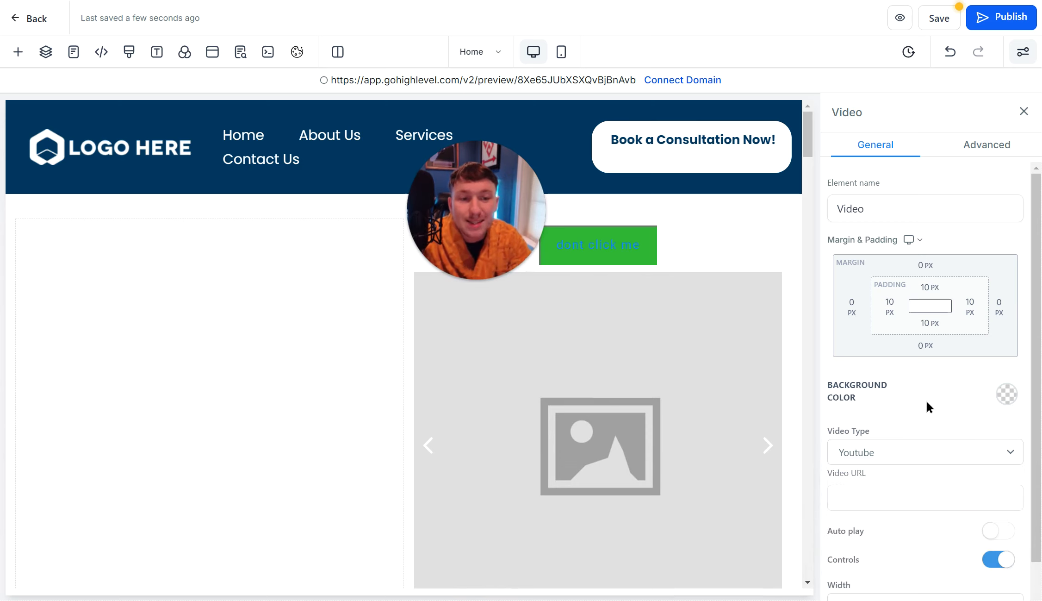
pyautogui.click(905, 505)
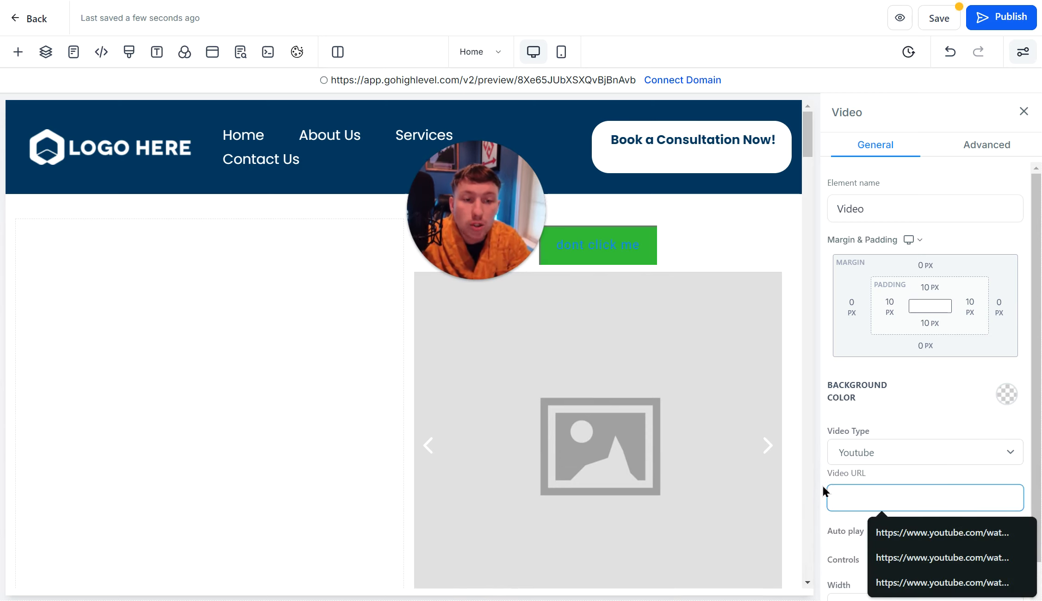
pyautogui.click(893, 479)
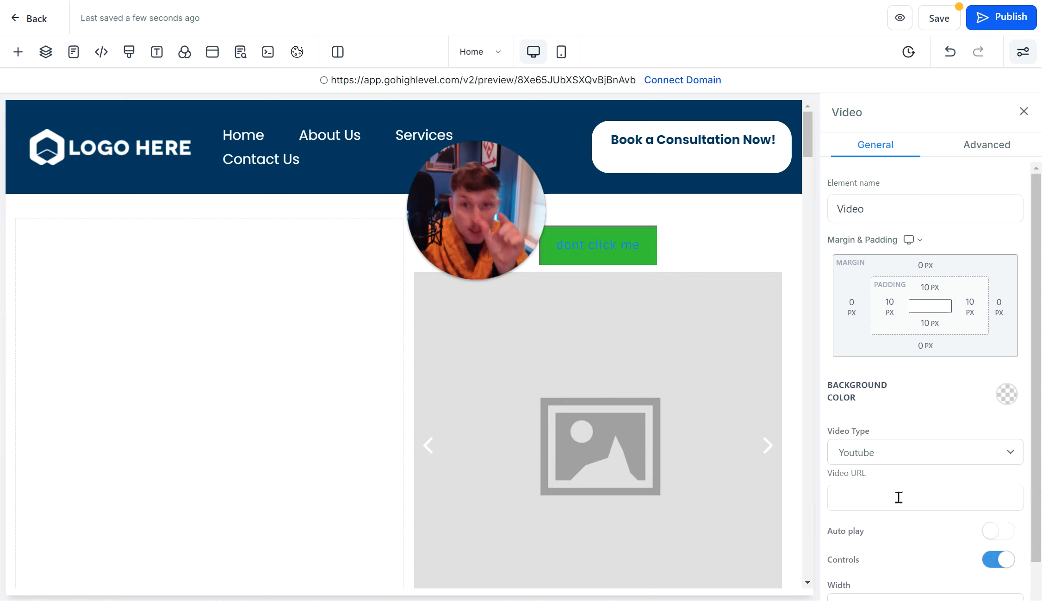
# Review the video's autoplay, controls and width settings, and its advanced shadow, border and visibility options
pyautogui.scroll(-1, 919, 445)
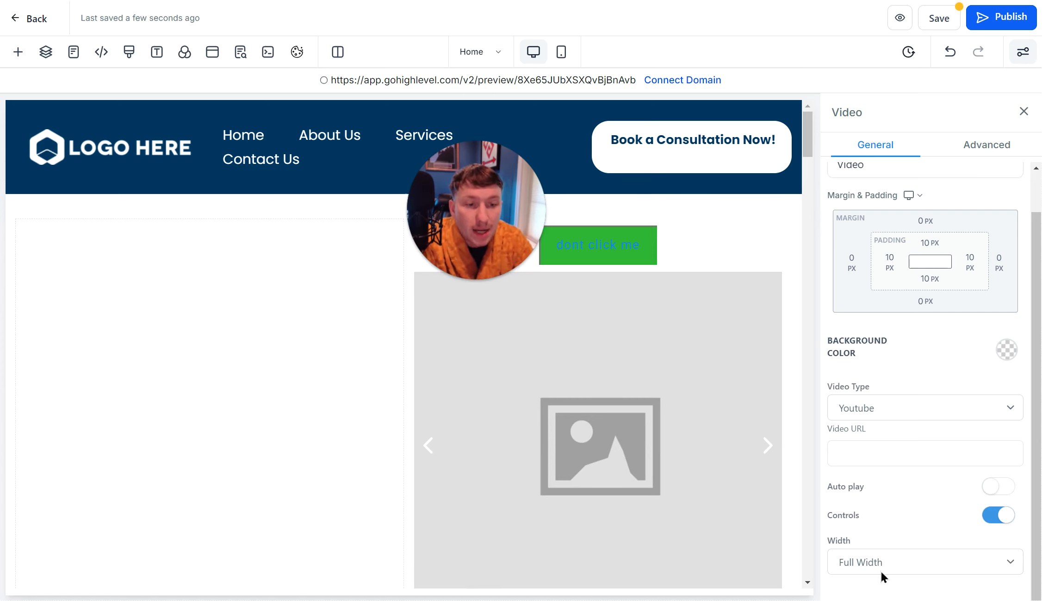
pyautogui.scroll(1, 881, 575)
pyautogui.click(1001, 145)
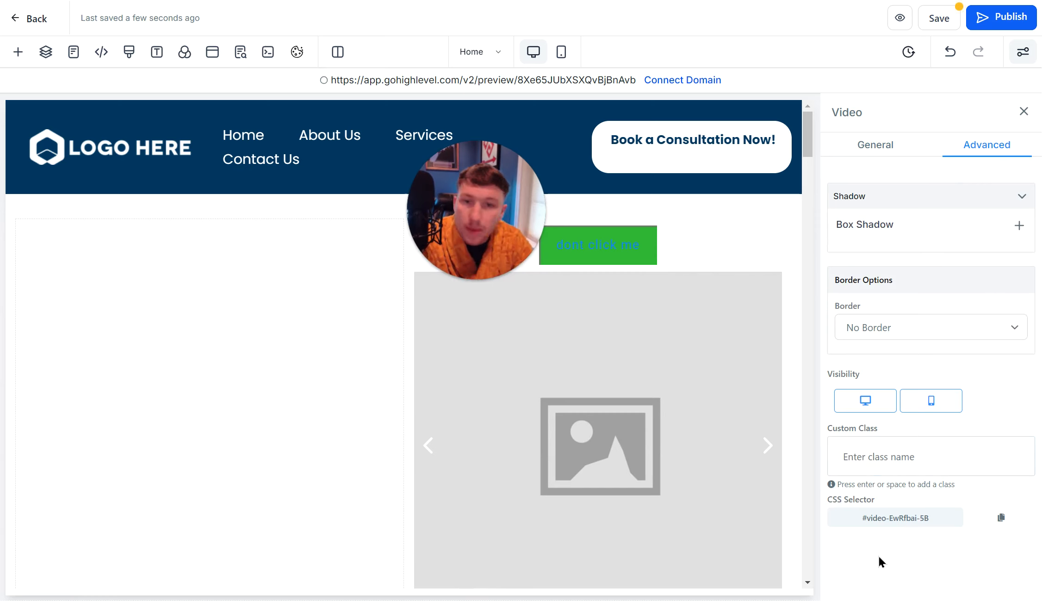
pyautogui.click(884, 148)
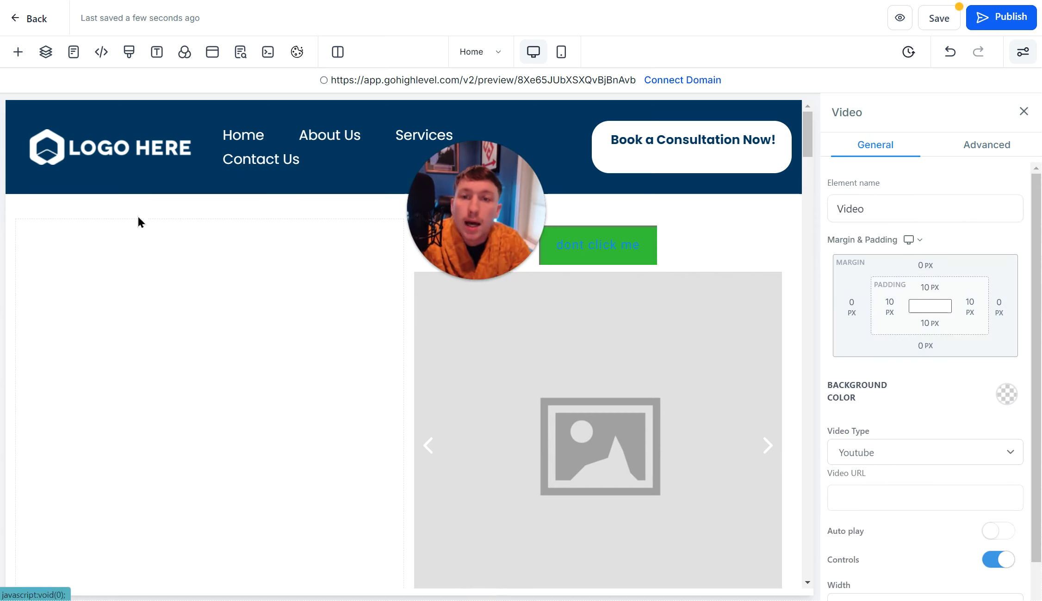
# Add an Image element to the page directly below the video
pyautogui.click(19, 53)
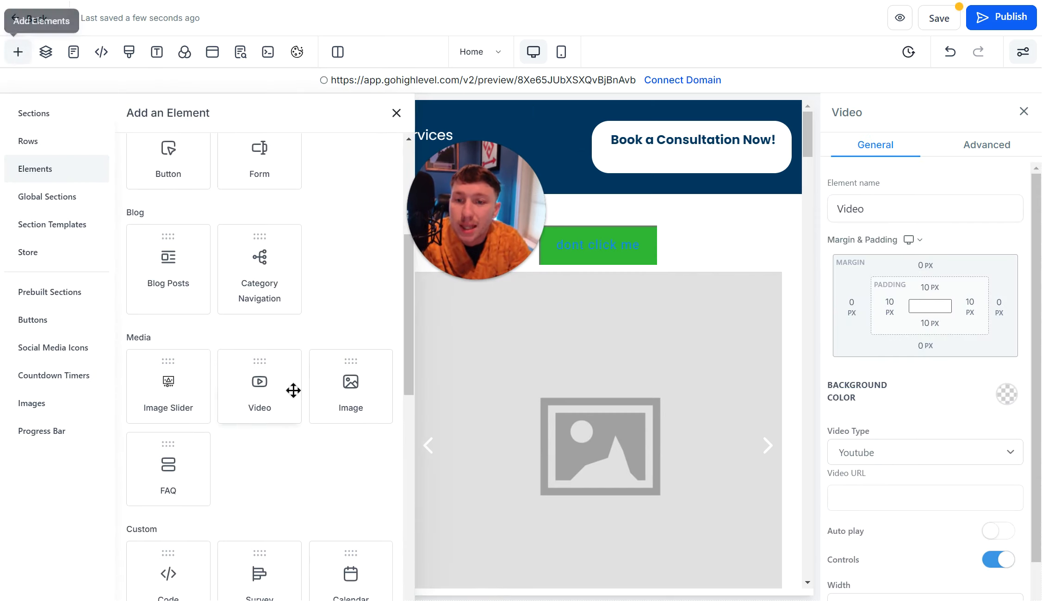
pyautogui.moveTo(344, 401); pyautogui.dragTo(115, 458)
pyautogui.scroll(-7, 259, 397)
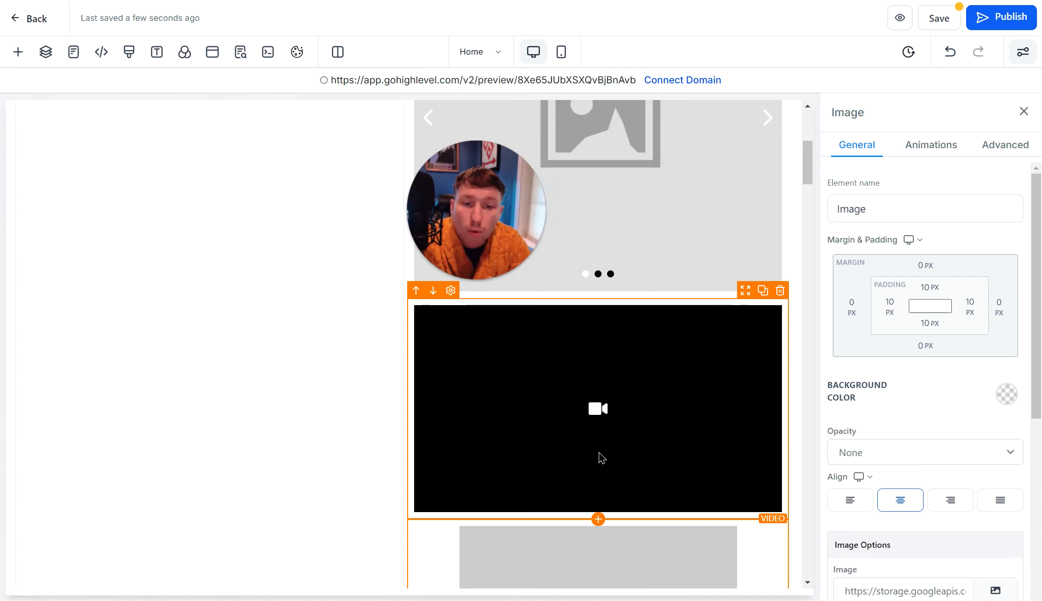
pyautogui.scroll(-5, 600, 456)
# Review the image's alignment, size, alt text and action options, plus its entrance animation and advanced shadow, radius, border and visibility settings
pyautogui.scroll(-1, 662, 411)
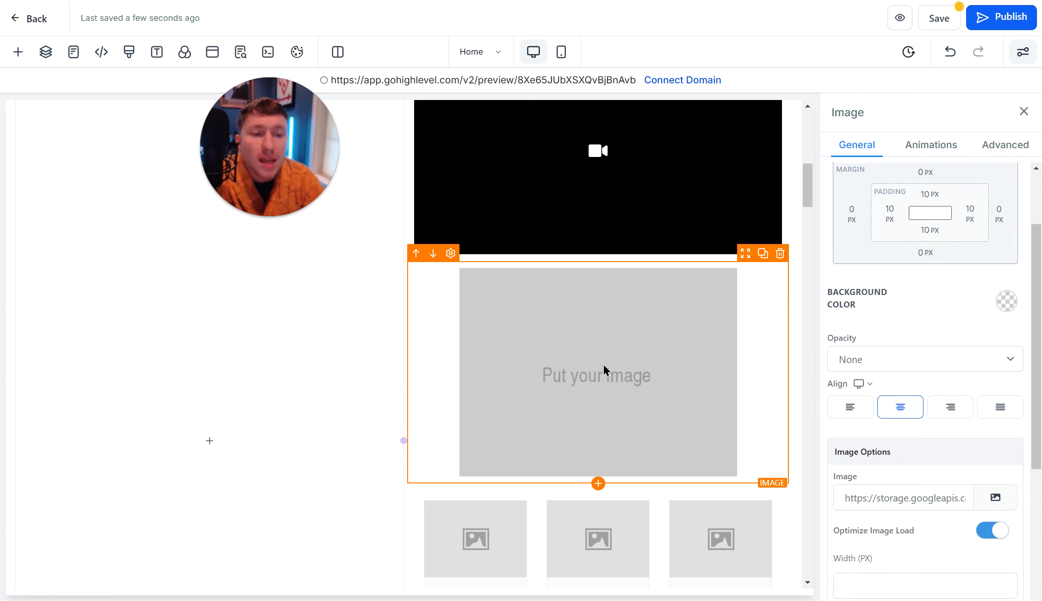
pyautogui.scroll(-5, 884, 419)
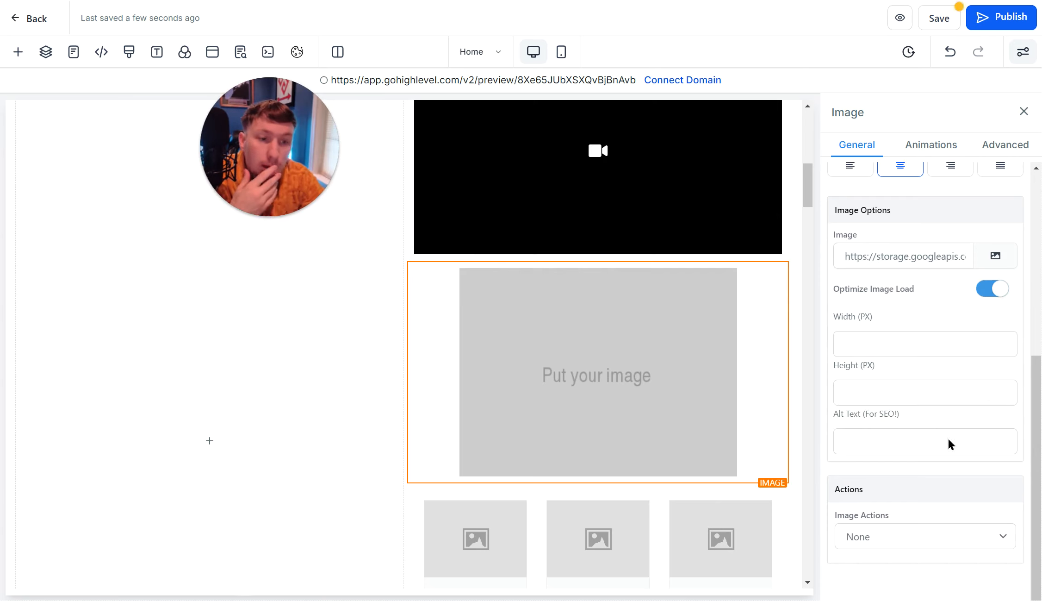
pyautogui.click(922, 541)
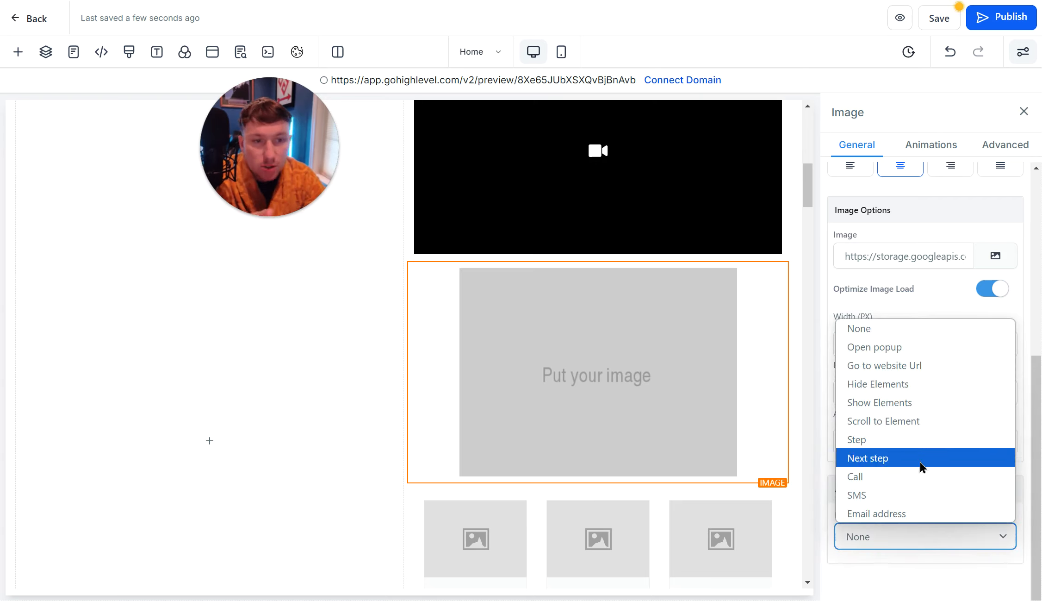
pyautogui.click(889, 569)
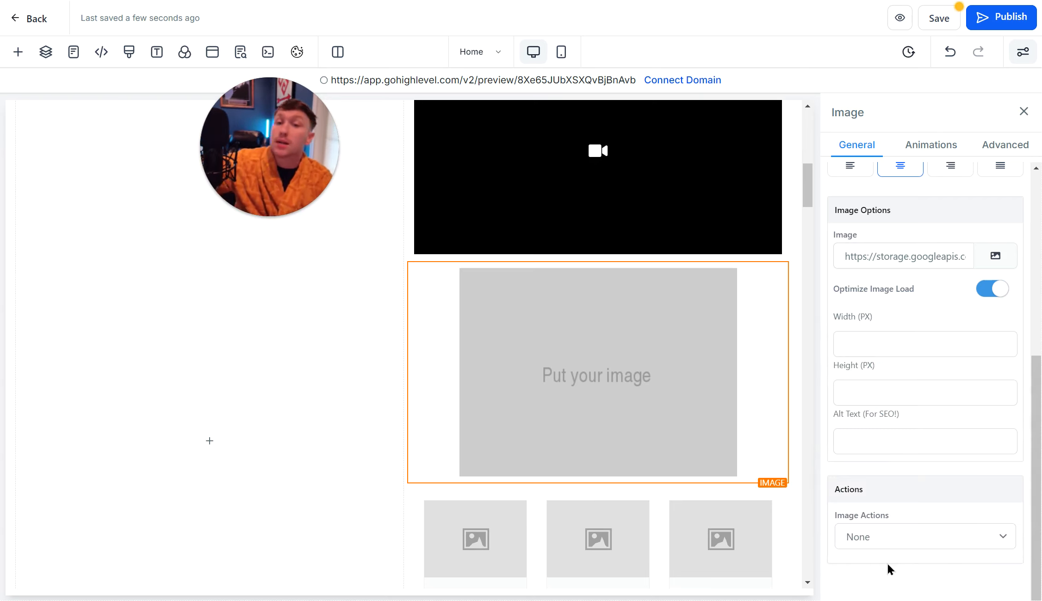
pyautogui.scroll(5, 968, 199)
pyautogui.click(940, 144)
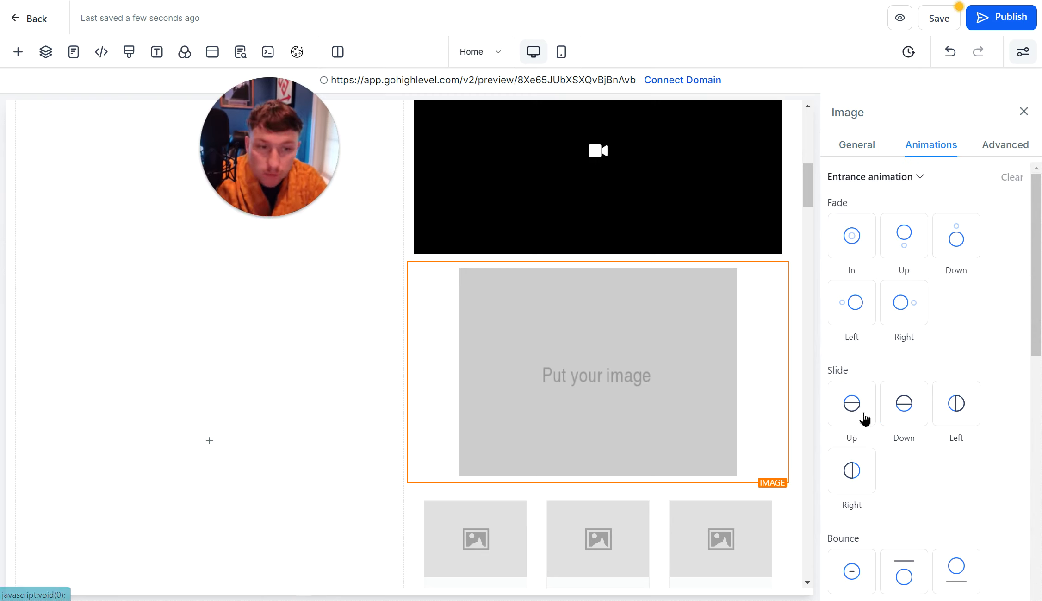
pyautogui.click(1007, 146)
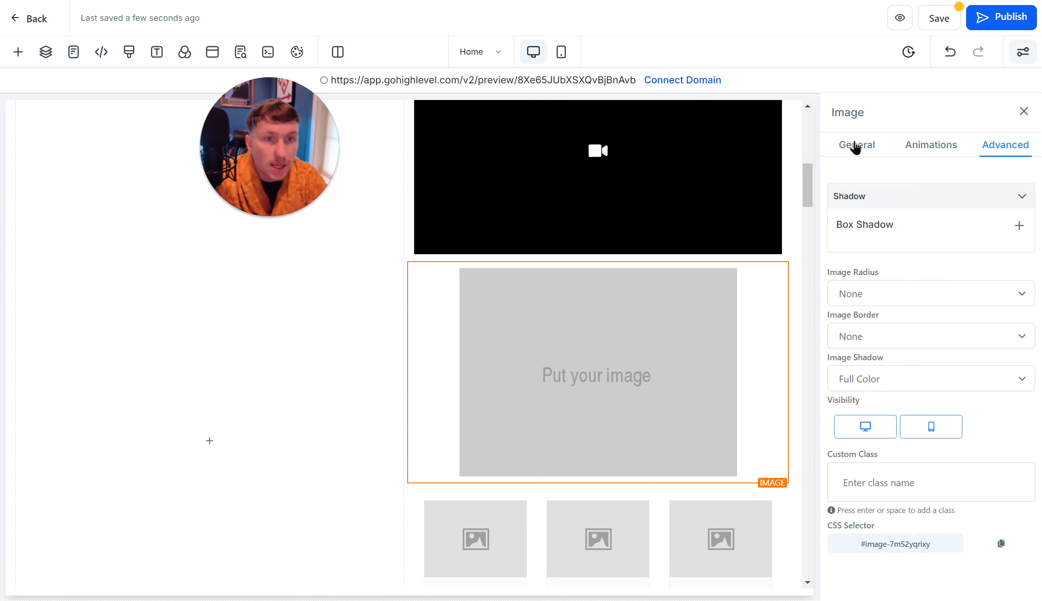
pyautogui.click(856, 147)
pyautogui.scroll(-6, 931, 379)
pyautogui.scroll(3, 932, 381)
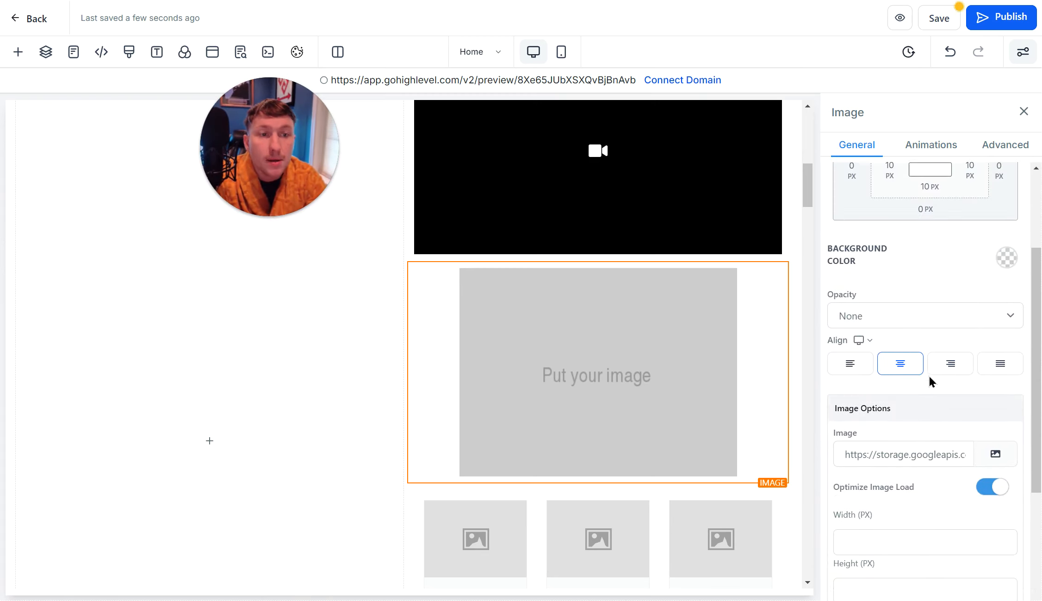
pyautogui.scroll(1, 931, 381)
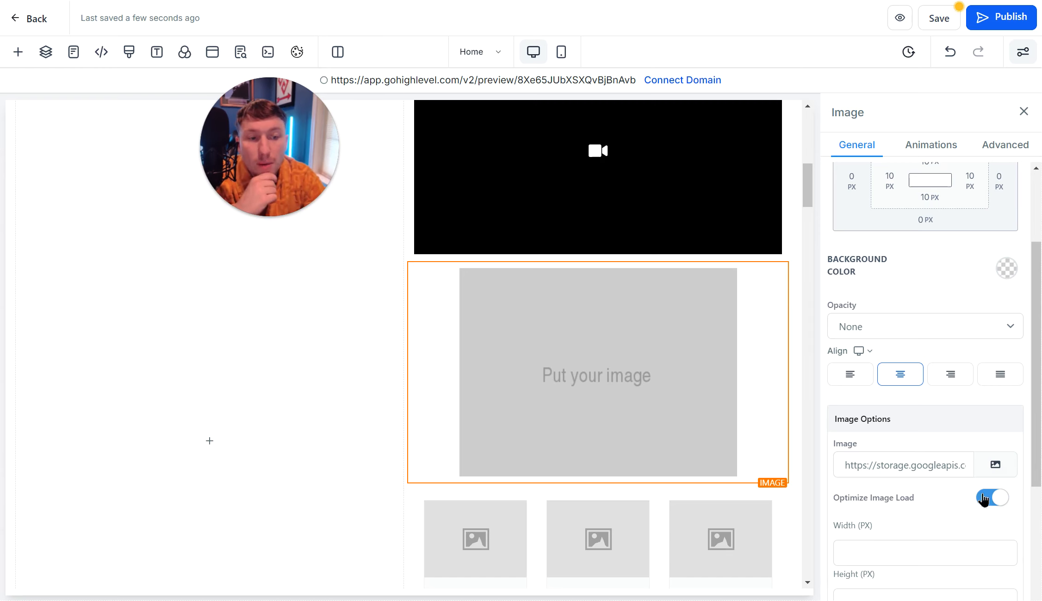
# Browse the image element's media storage, searching Unsplash for "house" and looking through the stock photos
pyautogui.click(994, 466)
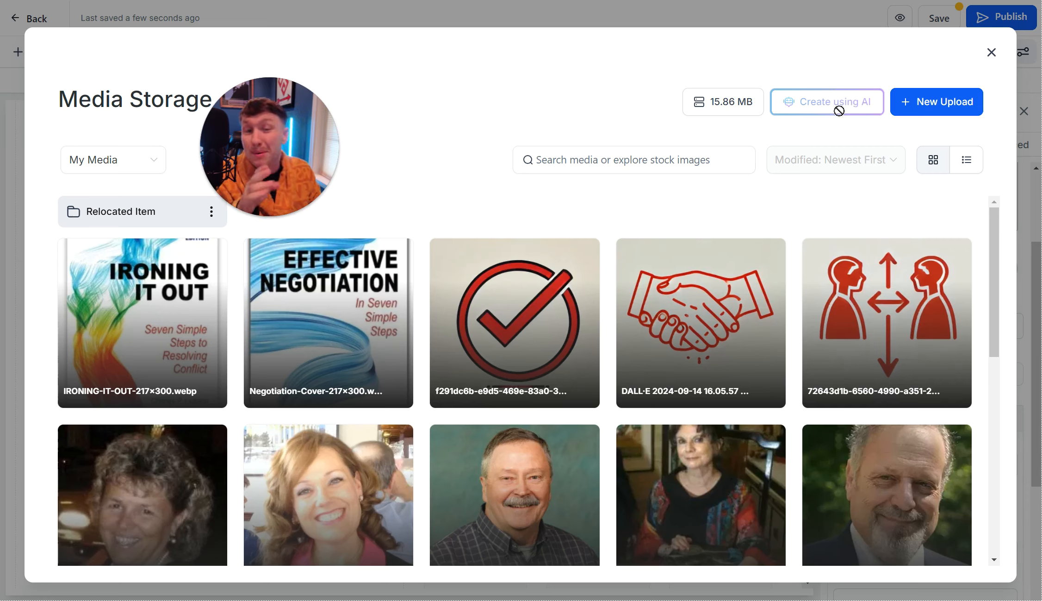
pyautogui.click(111, 172)
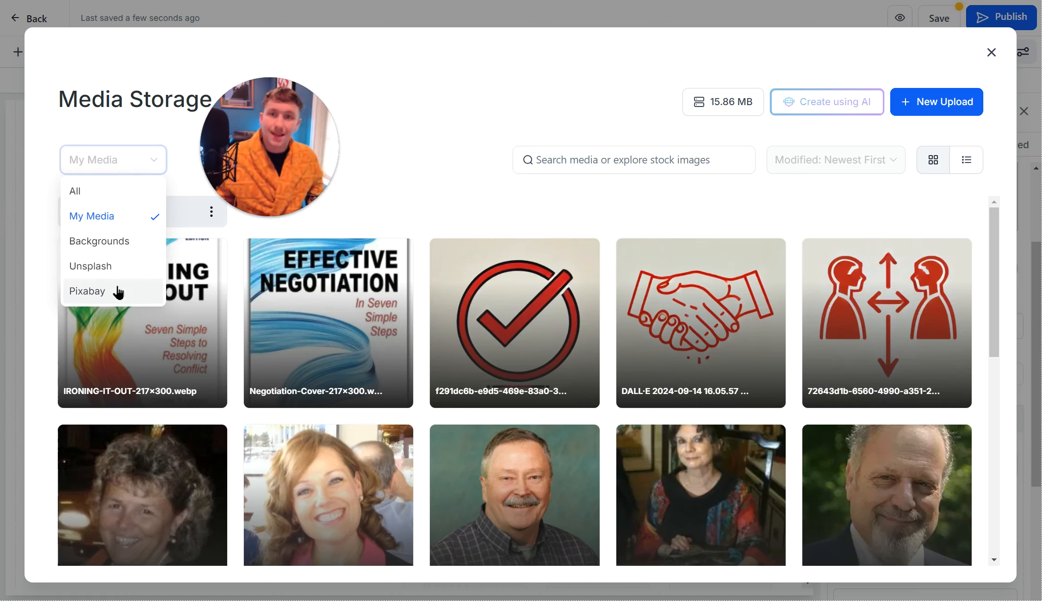
pyautogui.click(83, 265)
pyautogui.click(582, 158)
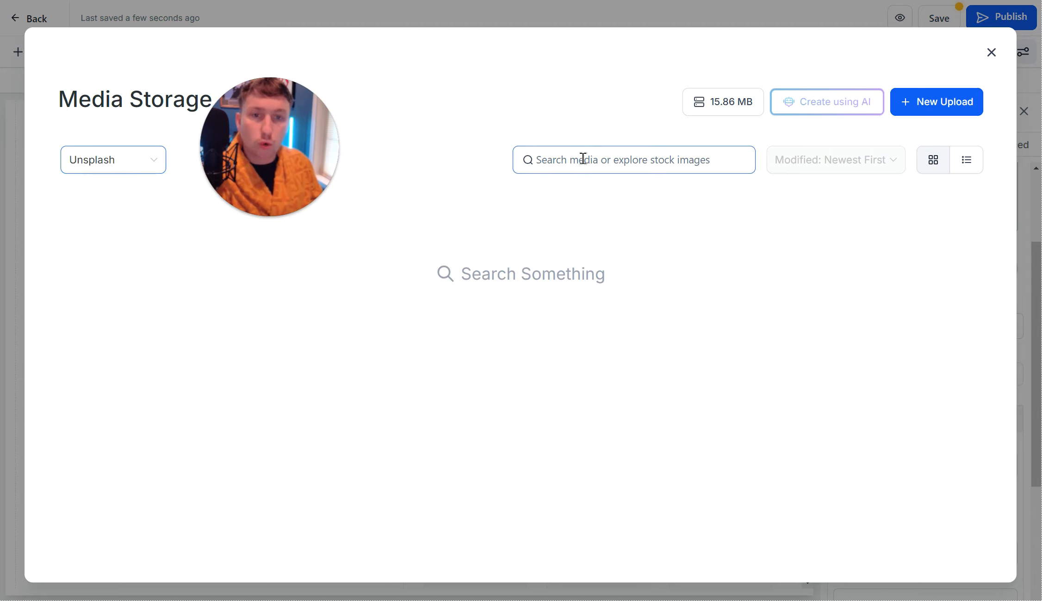
pyautogui.write('house')
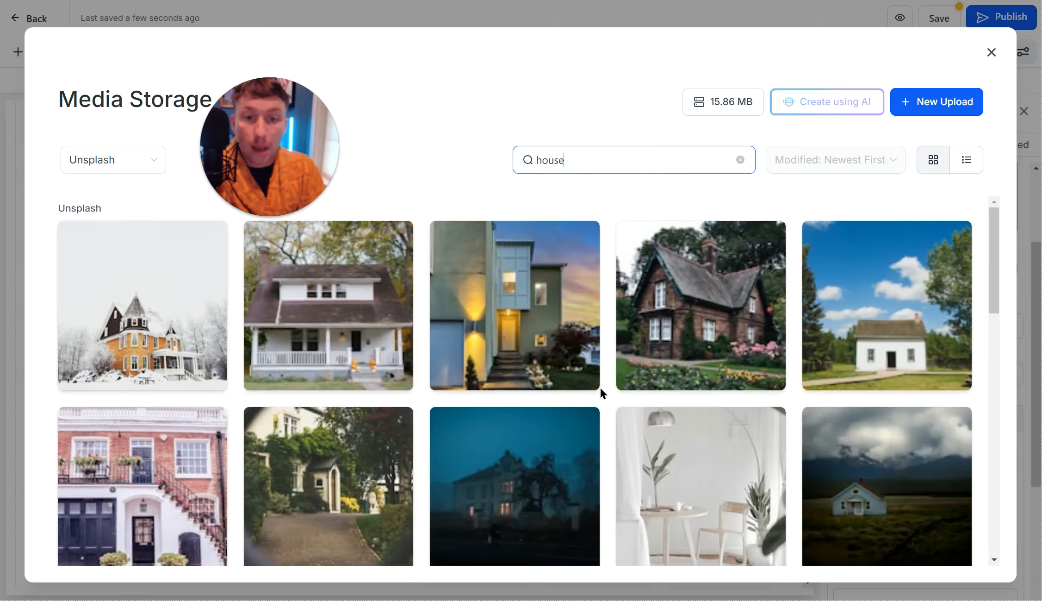
pyautogui.scroll(-10, 600, 388)
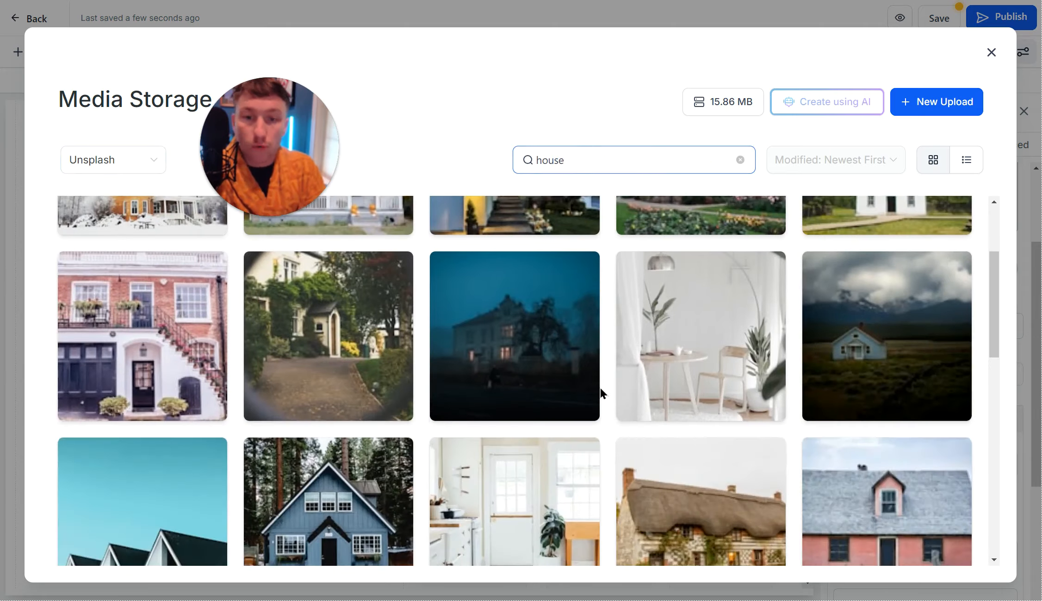
pyautogui.scroll(-5, 600, 391)
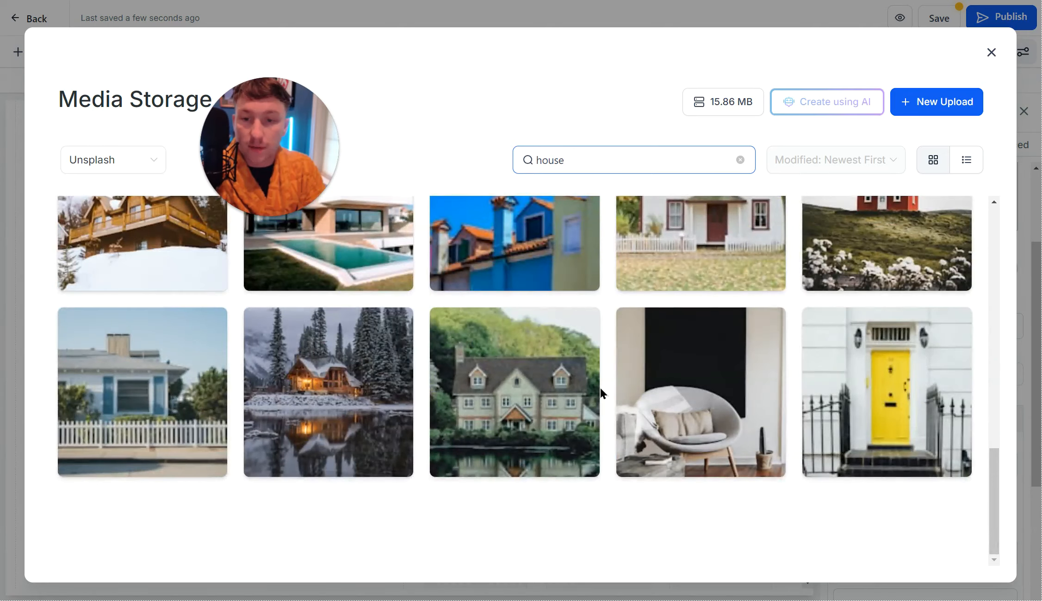
pyautogui.scroll(15, 601, 389)
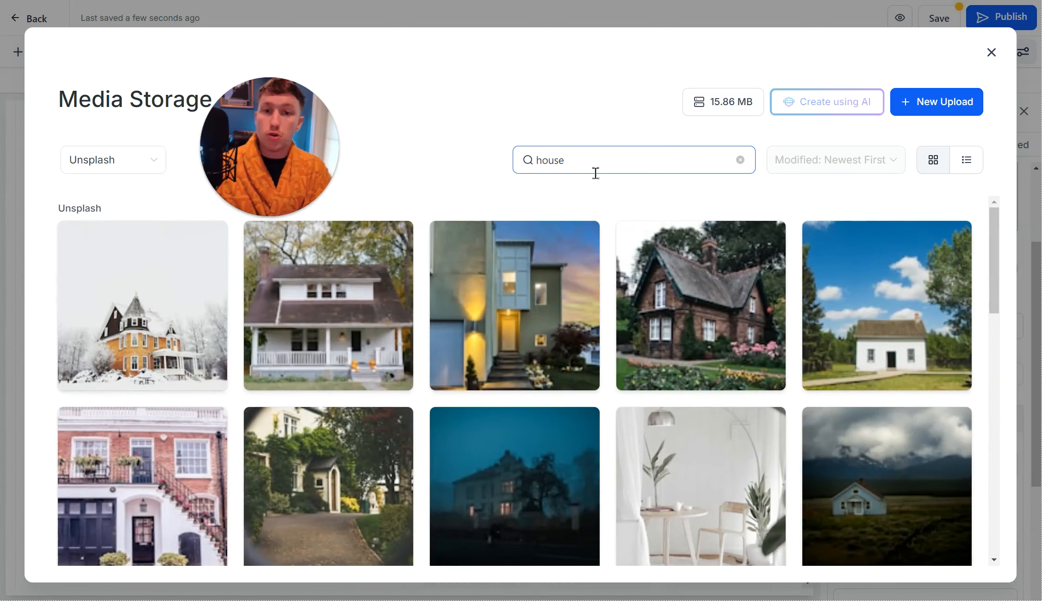
# Search the stock images for "cat" and switch the image source from Unsplash to Pixabay
pyautogui.tripleClick(610, 156)
pyautogui.write('cat')
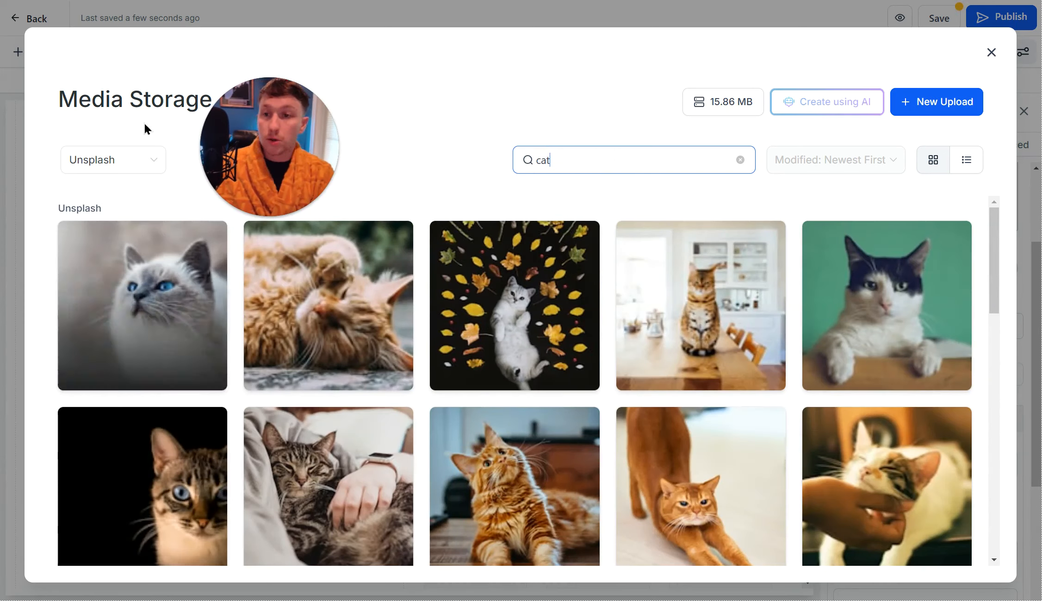
pyautogui.click(143, 162)
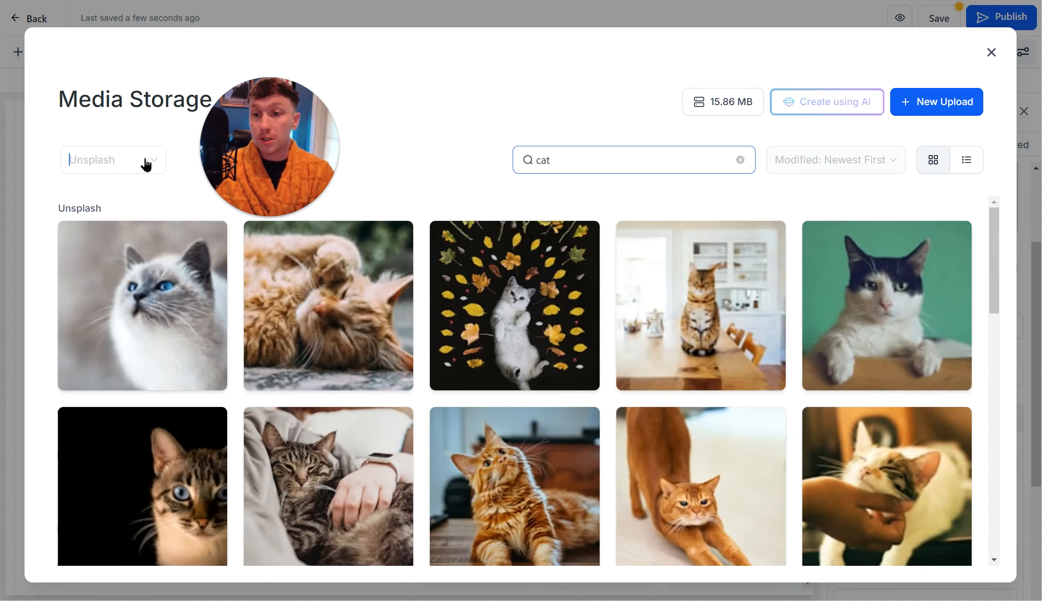
pyautogui.click(139, 289)
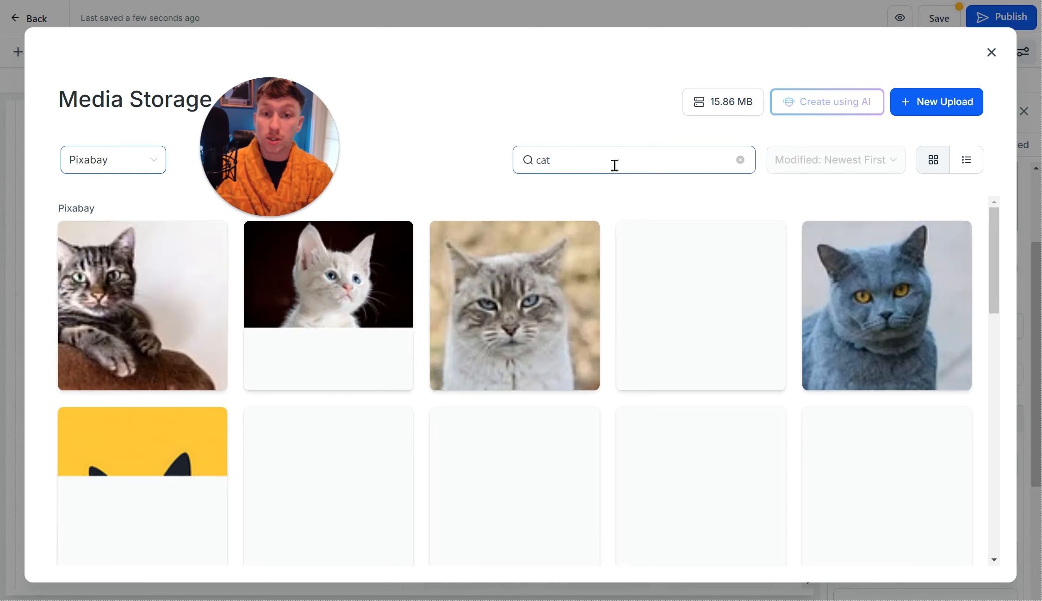
pyautogui.scroll(-5, 496, 342)
pyautogui.scroll(5, 499, 342)
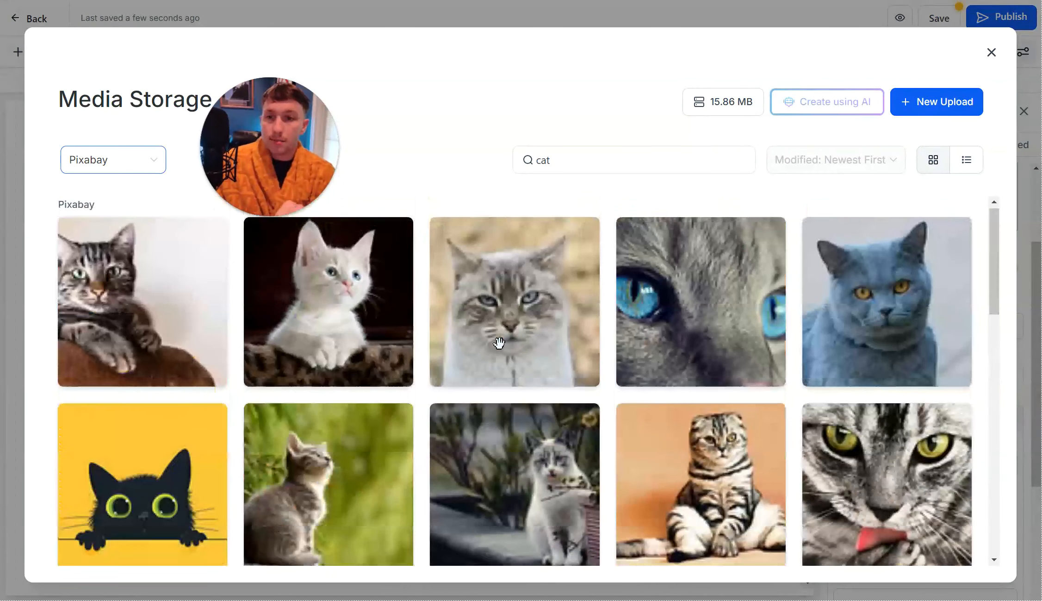
# Insert the Pixabay photo of the blue-grey cat with orange eyes into the Image element
pyautogui.click(111, 169)
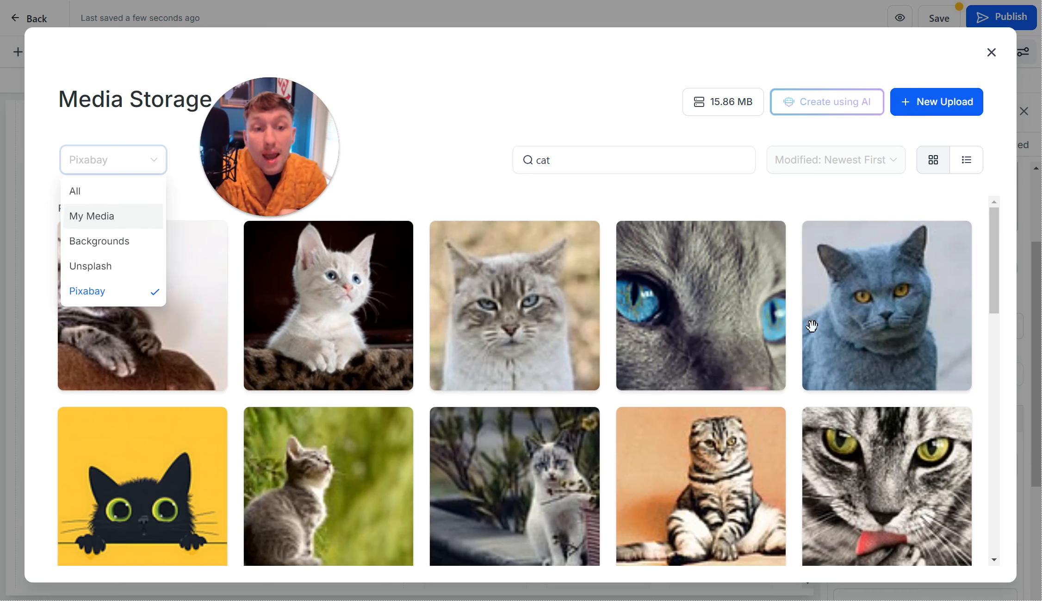
pyautogui.click(867, 308)
pyautogui.click(868, 307)
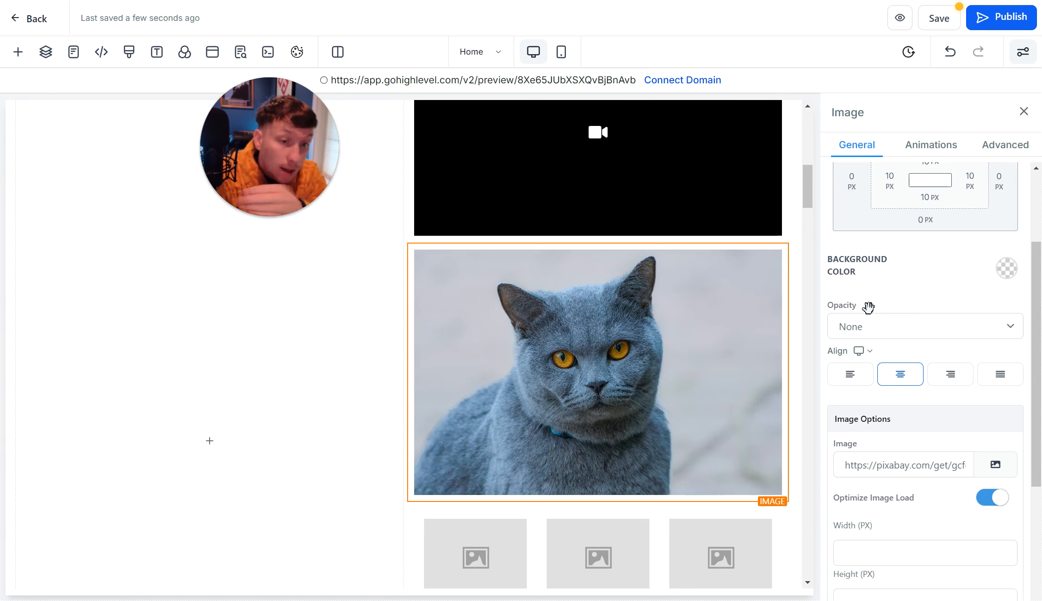
pyautogui.scroll(-4, 919, 458)
pyautogui.scroll(7, 919, 460)
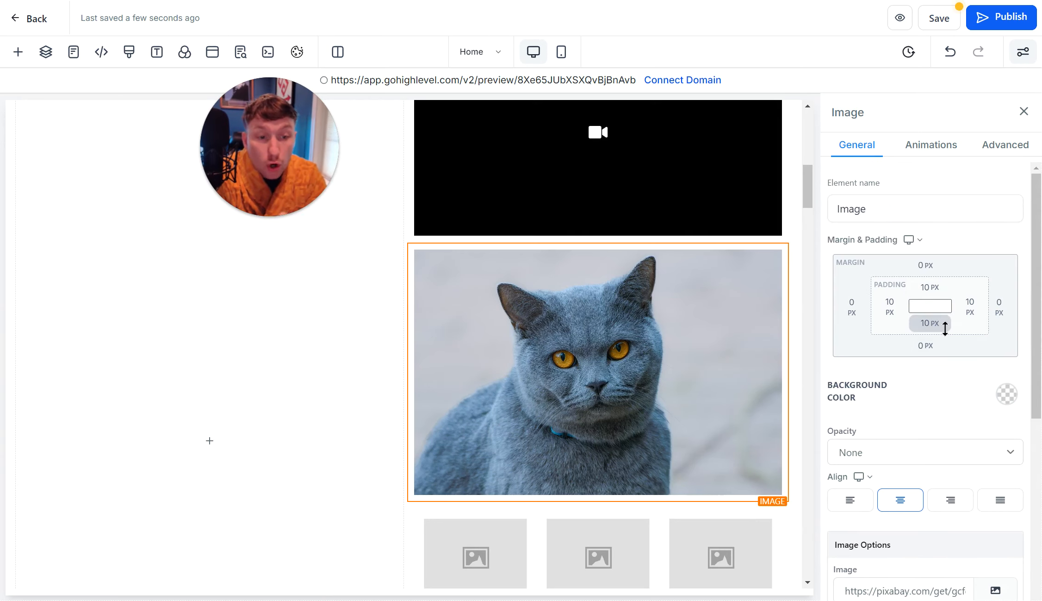
pyautogui.scroll(-5, 944, 326)
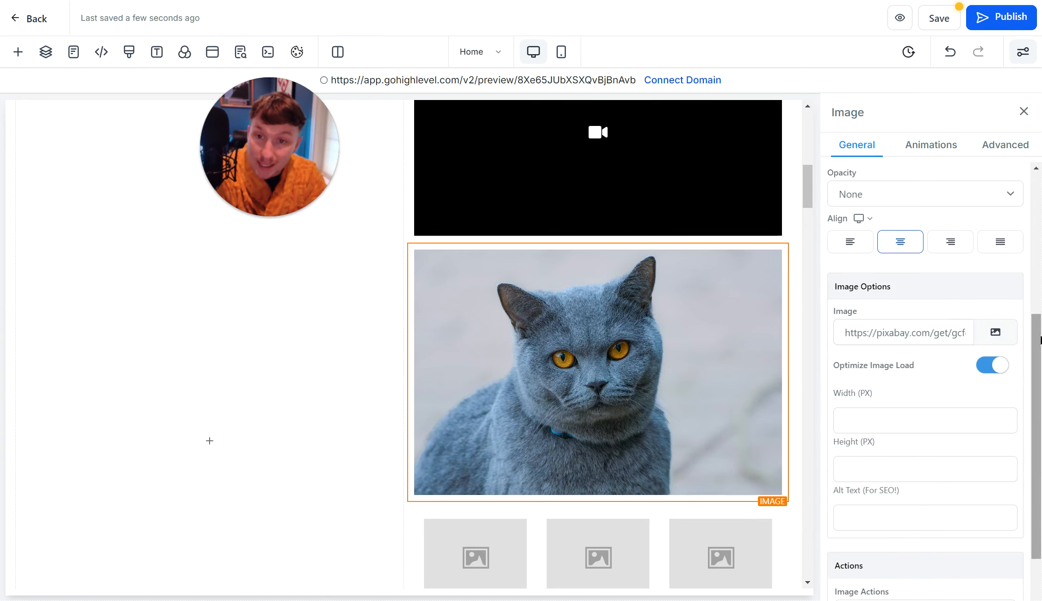
pyautogui.scroll(5, 950, 407)
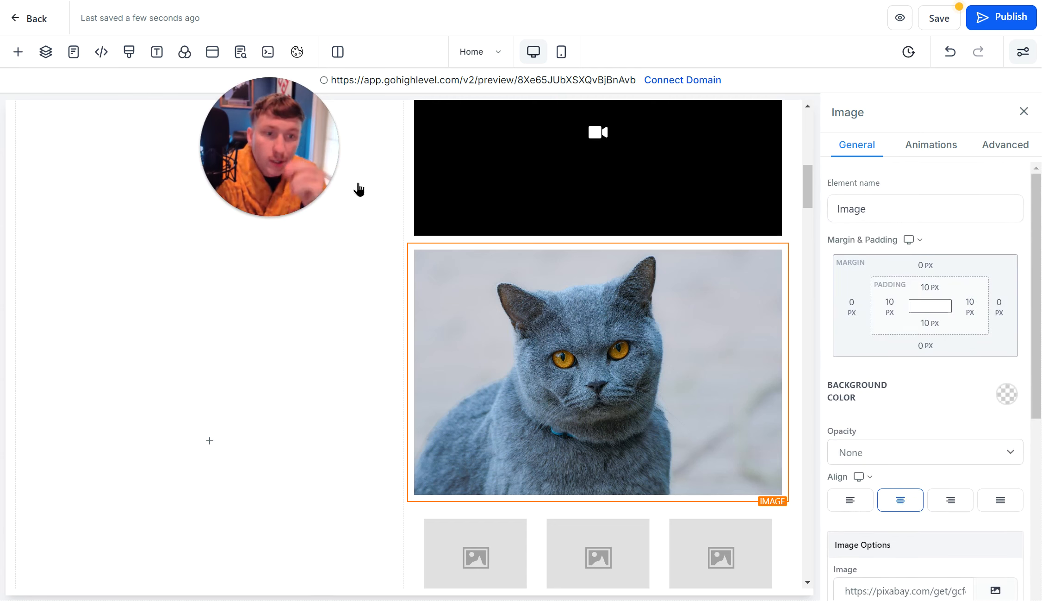
pyautogui.scroll(-5, 879, 354)
pyautogui.scroll(5, 879, 354)
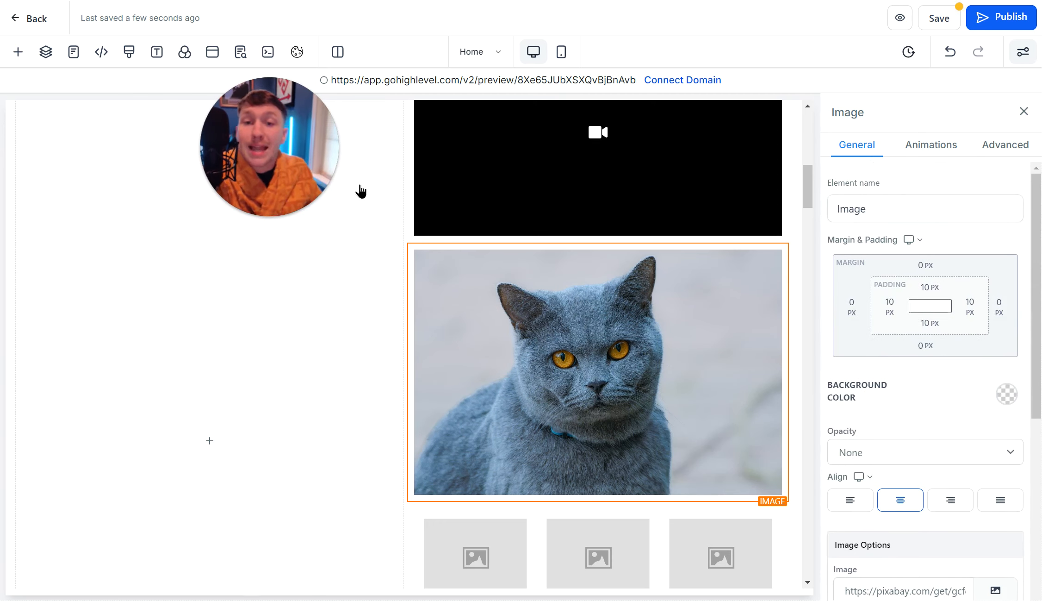
# Open the element library for adding another element to the page
pyautogui.click(18, 51)
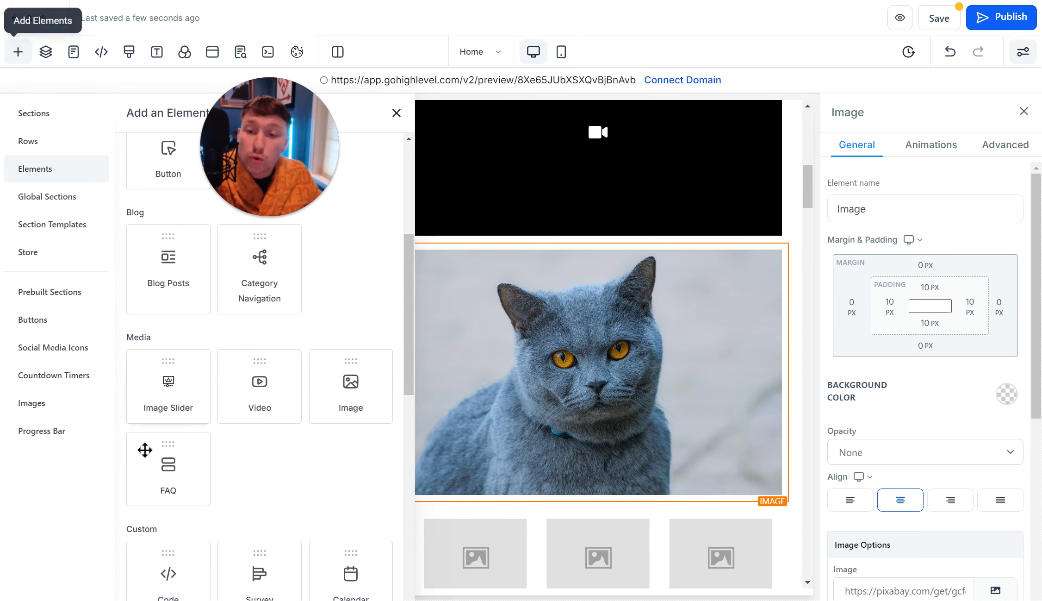
# Add an FAQ element to the page beneath the cat image
pyautogui.click(171, 467)
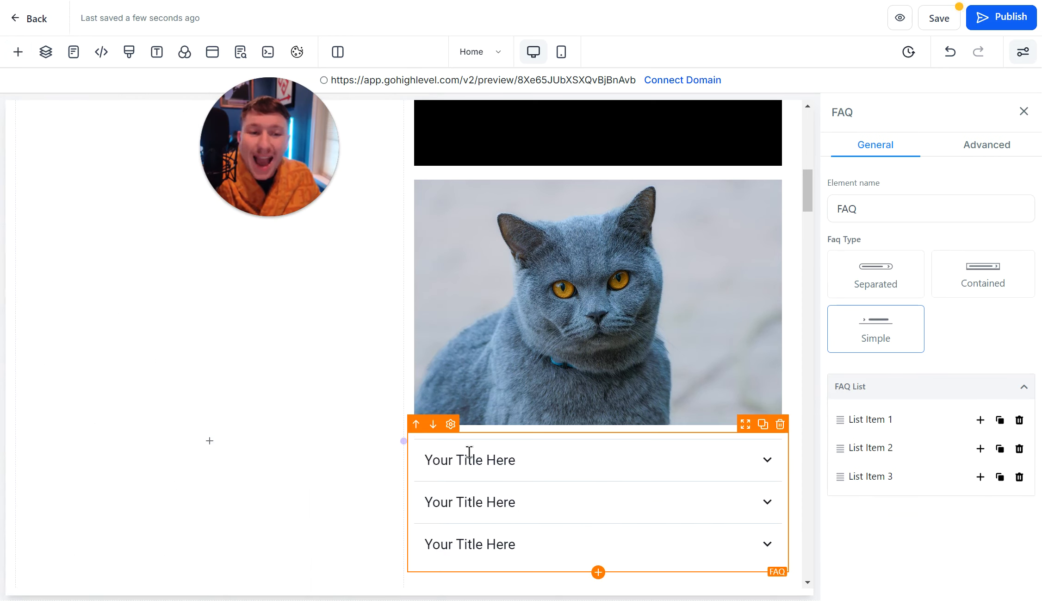
pyautogui.scroll(-5, 506, 458)
pyautogui.scroll(6, 537, 464)
pyautogui.scroll(-3, 588, 517)
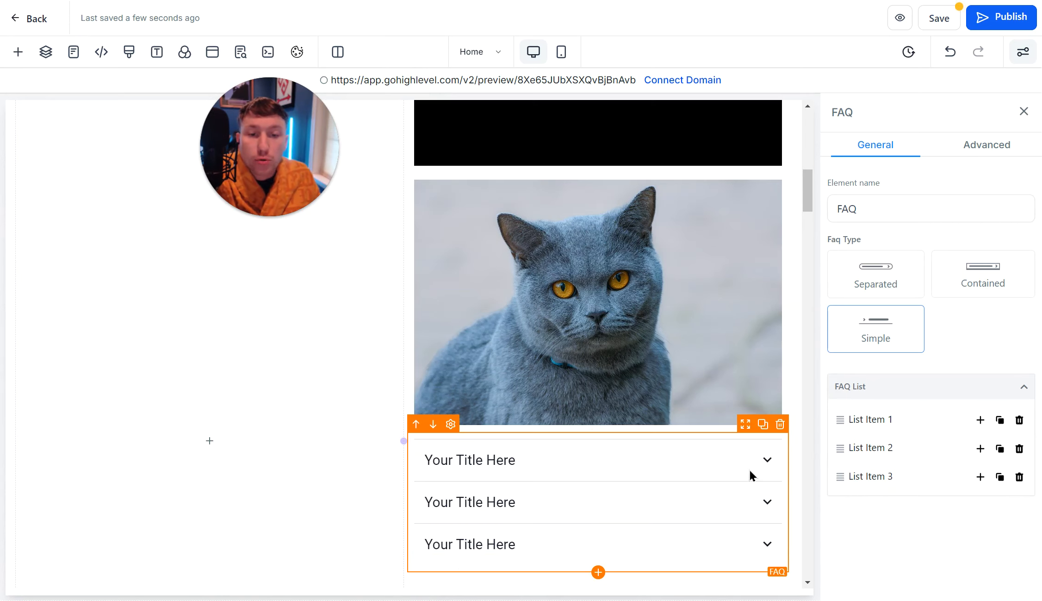
pyautogui.scroll(-4, 750, 475)
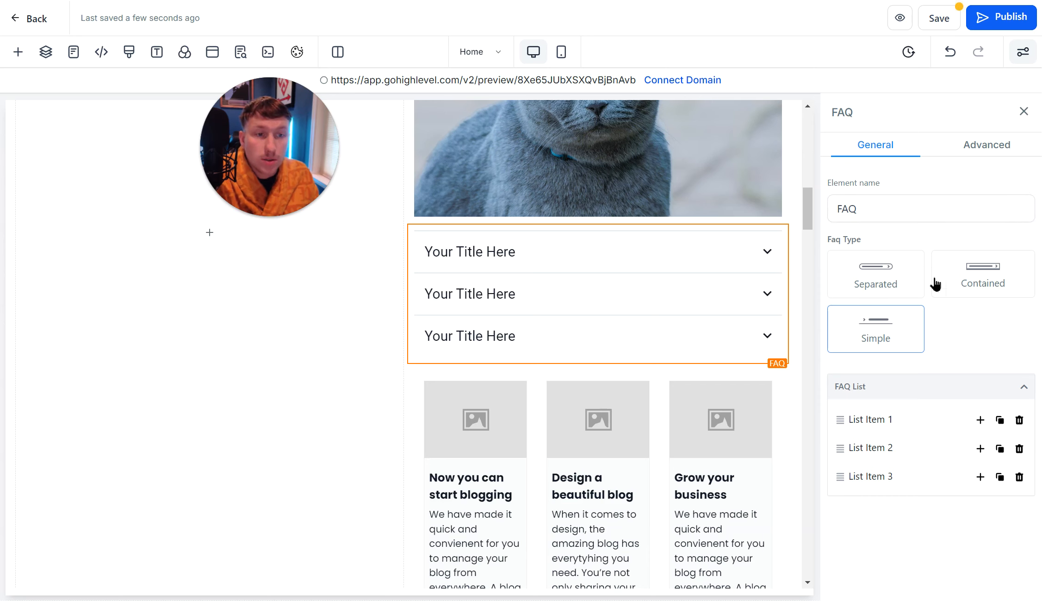
# Set the FAQ type to Separated and change its closed-state icon to youtube
pyautogui.click(972, 284)
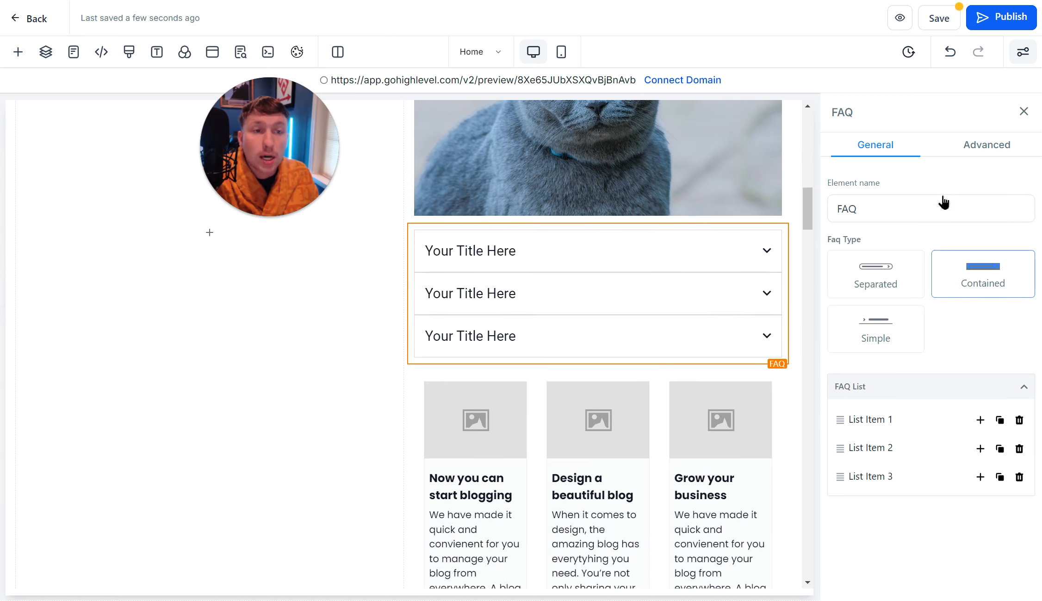
pyautogui.click(983, 146)
pyautogui.scroll(-5, 937, 416)
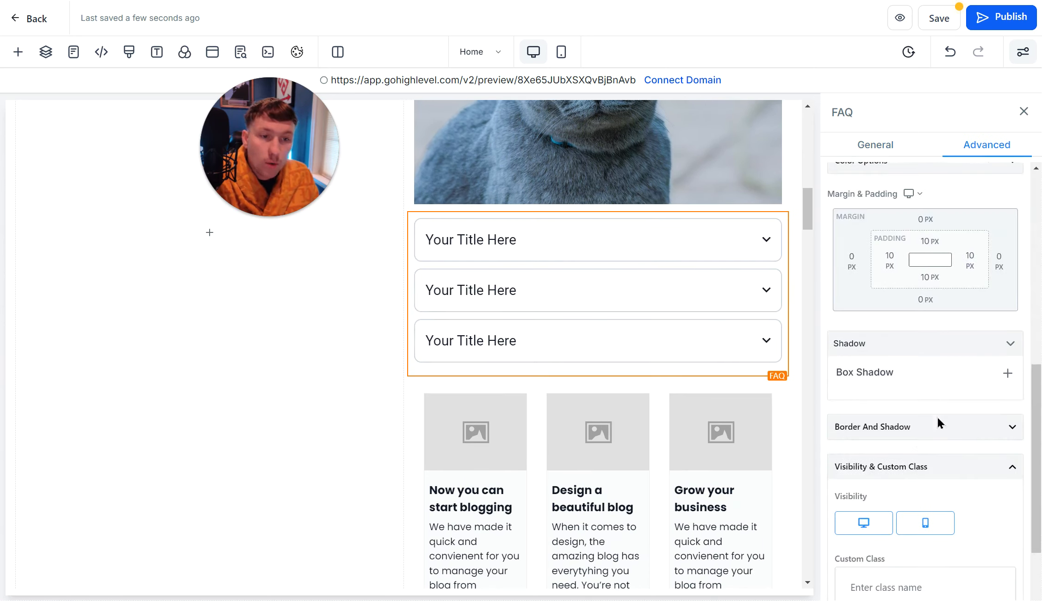
pyautogui.scroll(5, 982, 286)
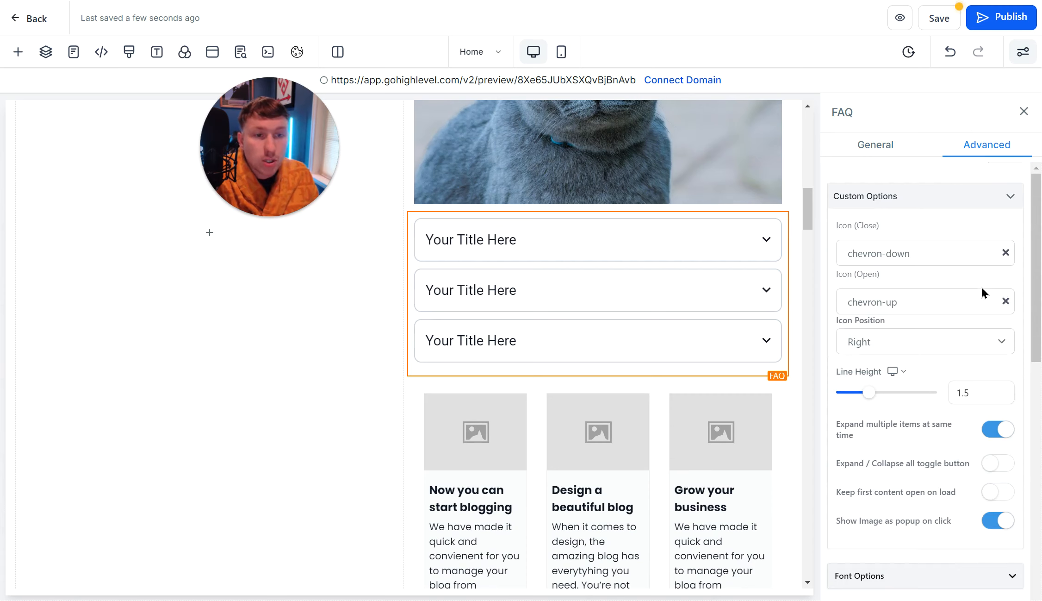
pyautogui.click(898, 253)
pyautogui.click(904, 320)
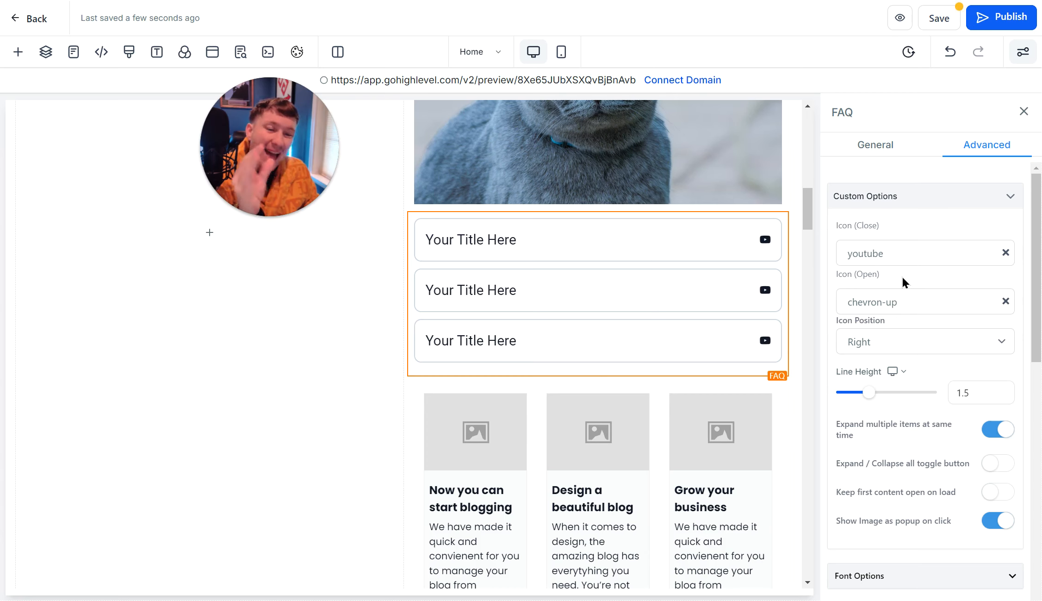
pyautogui.scroll(-5, 912, 275)
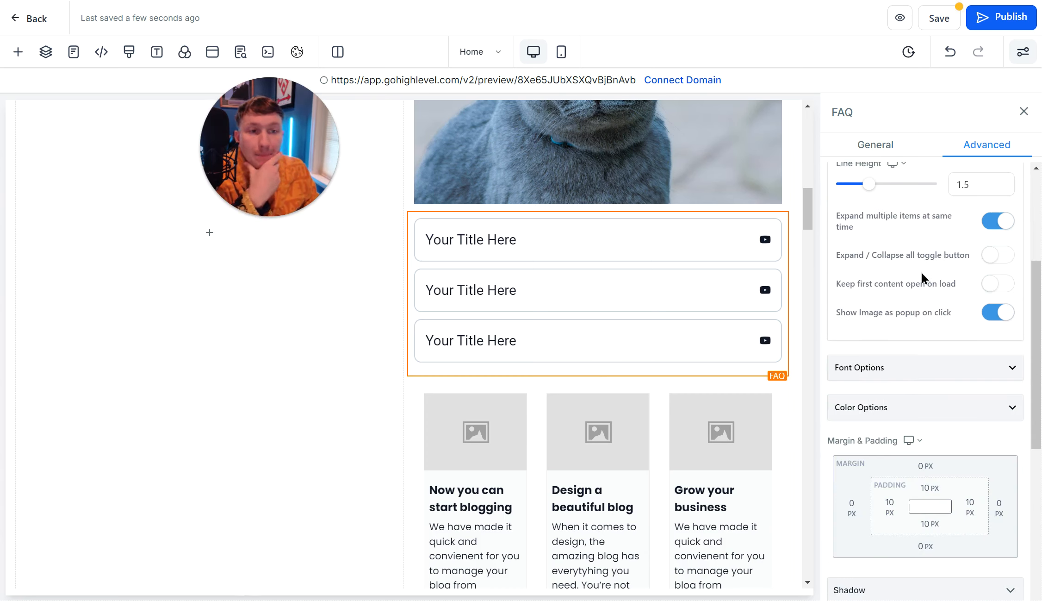
pyautogui.scroll(-5, 903, 413)
pyautogui.scroll(10, 897, 191)
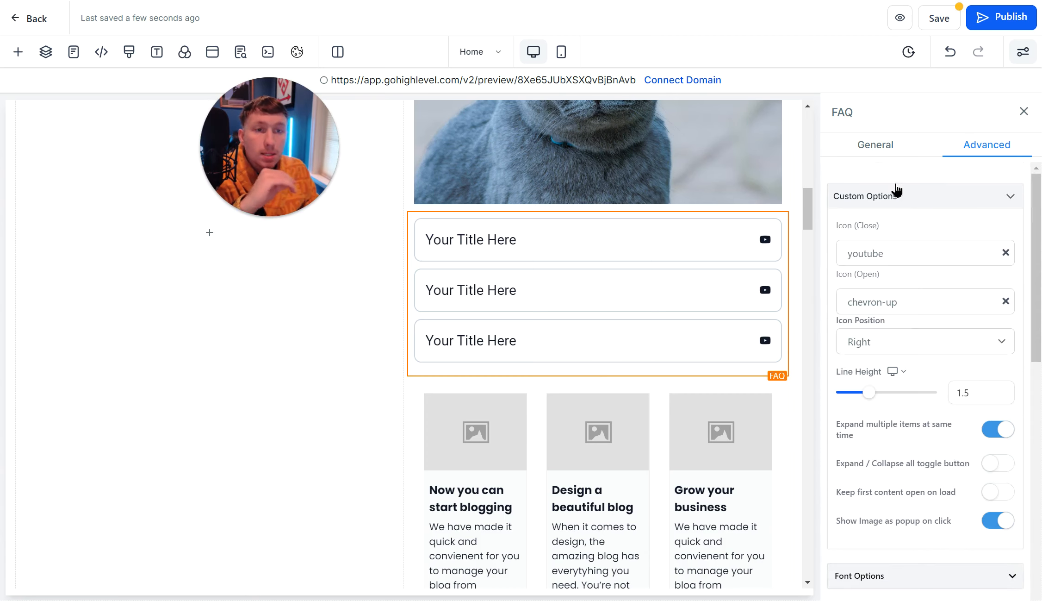
# Open List Item 1 of the FAQ to view its content and image options
pyautogui.click(878, 149)
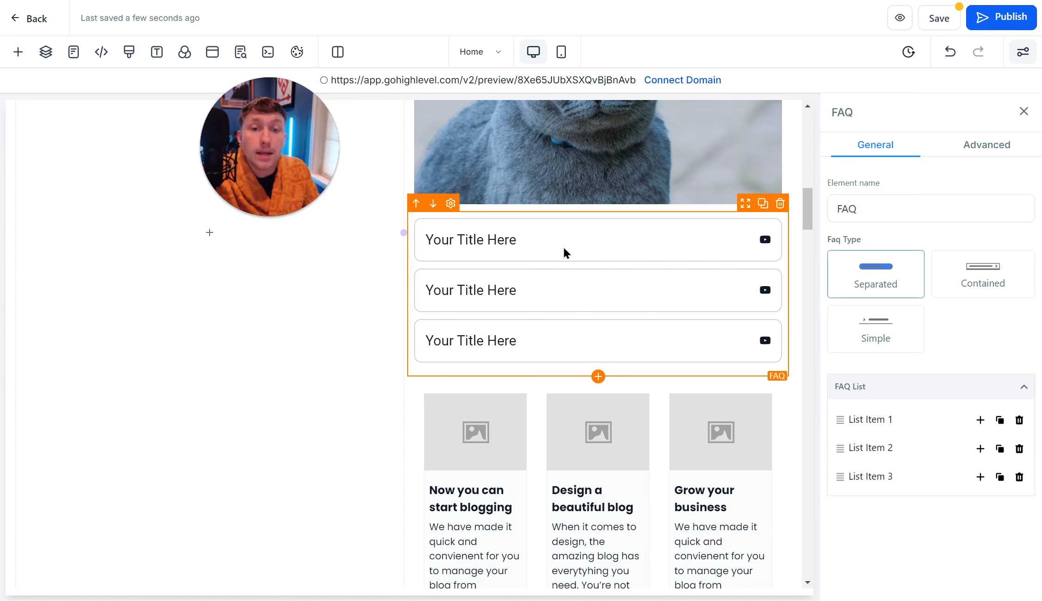
pyautogui.click(863, 422)
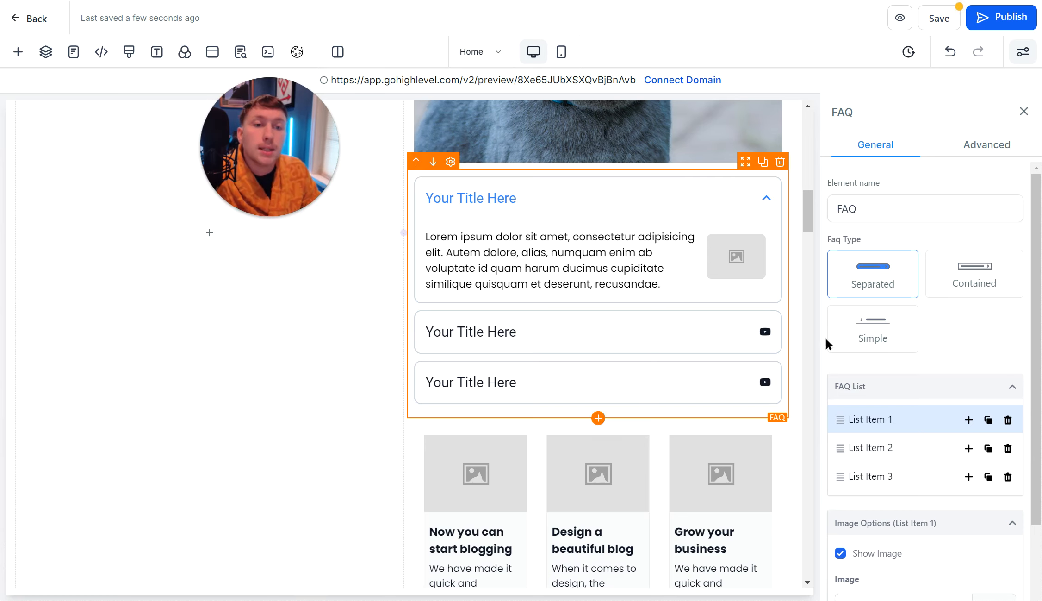
# Add a custom Code element to the page beneath the FAQ
pyautogui.click(358, 188)
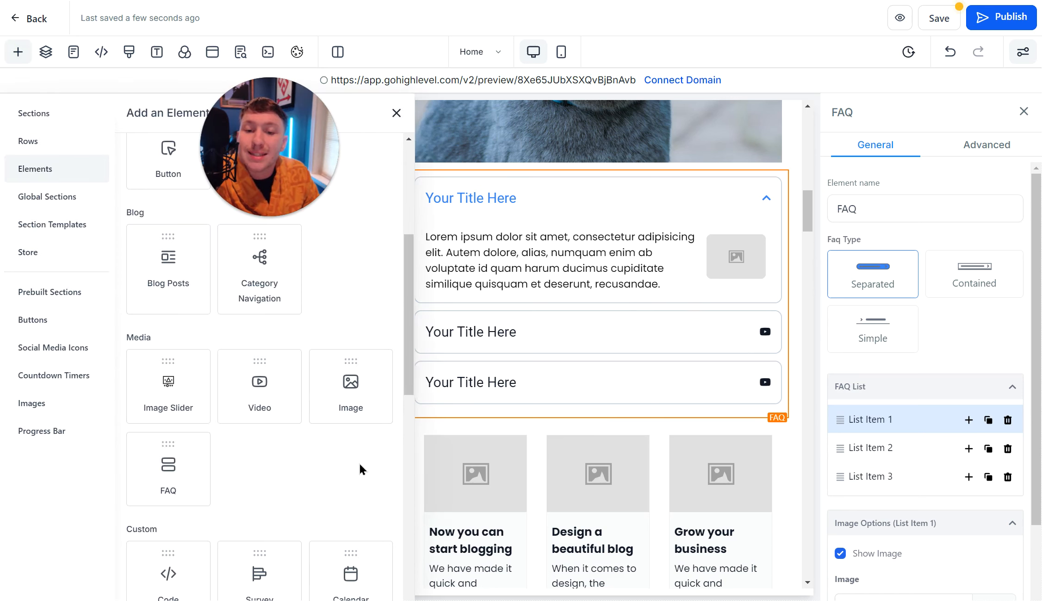
pyautogui.moveTo(407, 390); pyautogui.dragTo(409, 411)
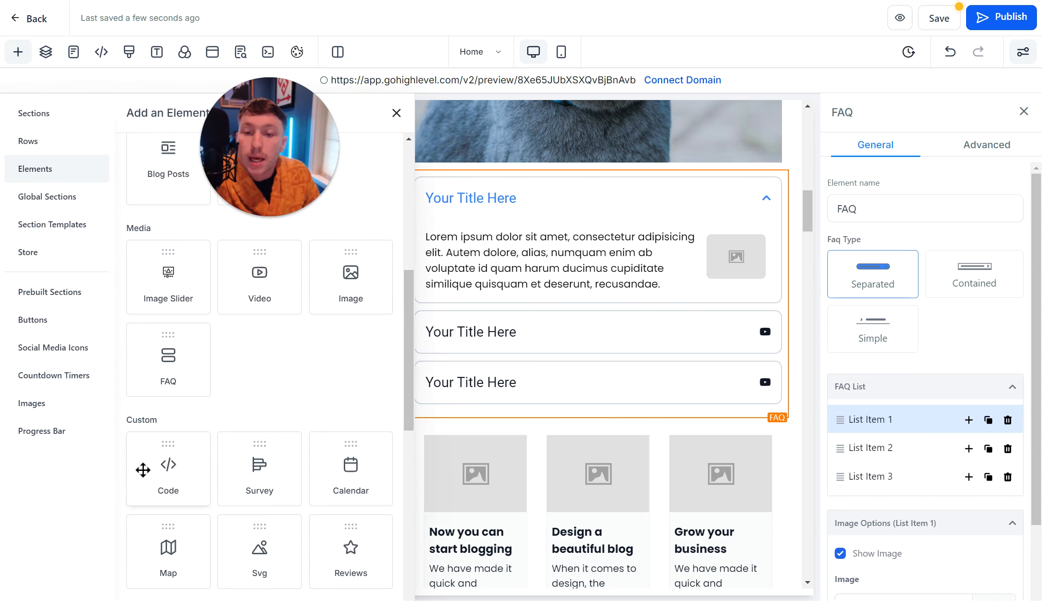
pyautogui.click(166, 472)
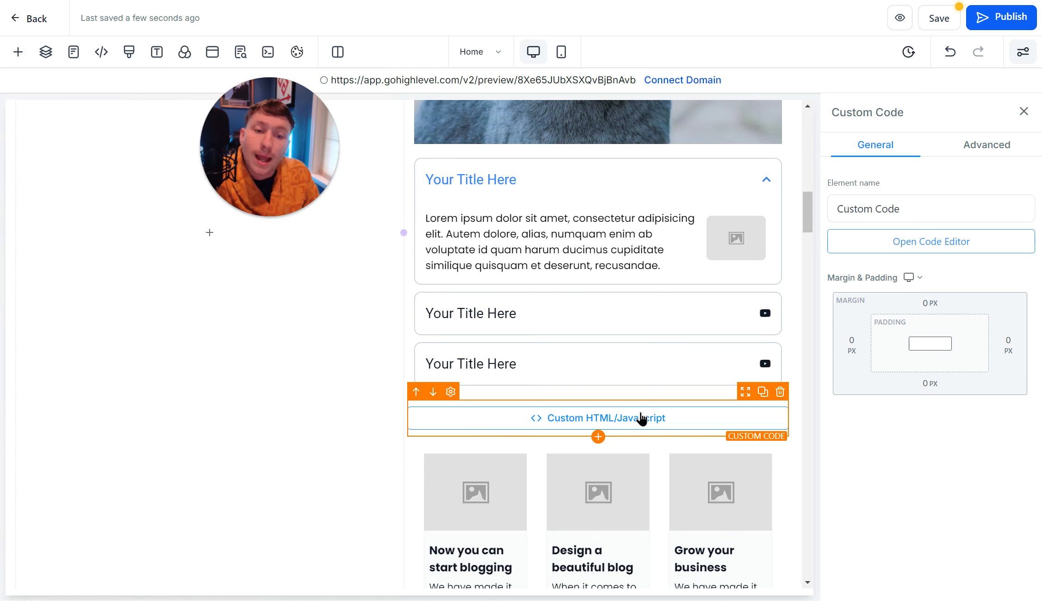
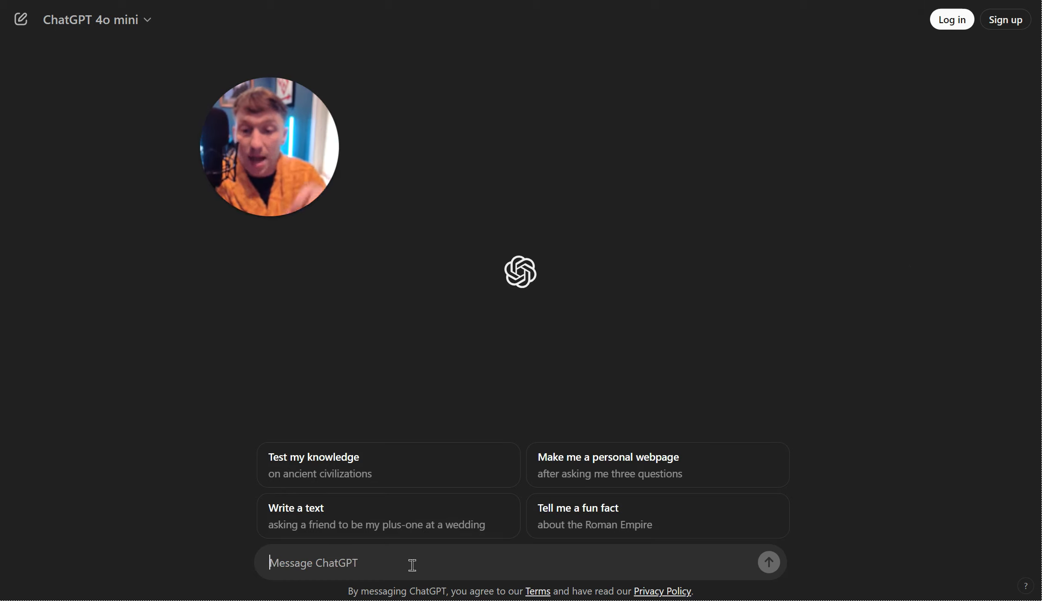
# In ChatGPT, request a green square box for the website made out of custom HTML and CSS
pyautogui.write('ple')
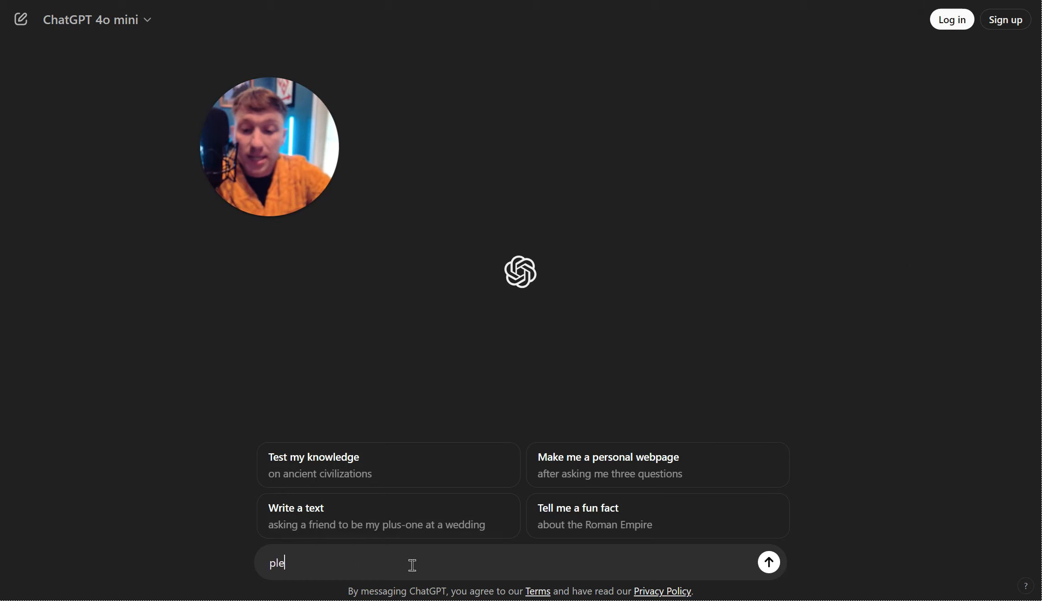
pyautogui.write('ase give me')
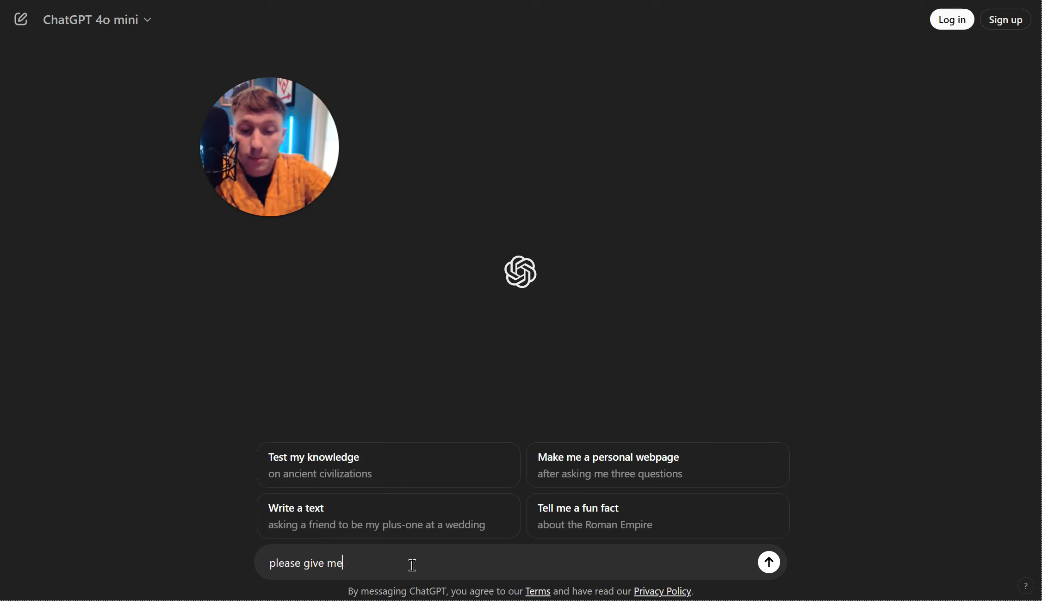
pyautogui.write(' a square box thats green for my website make it out of custom HTML and CSS.')
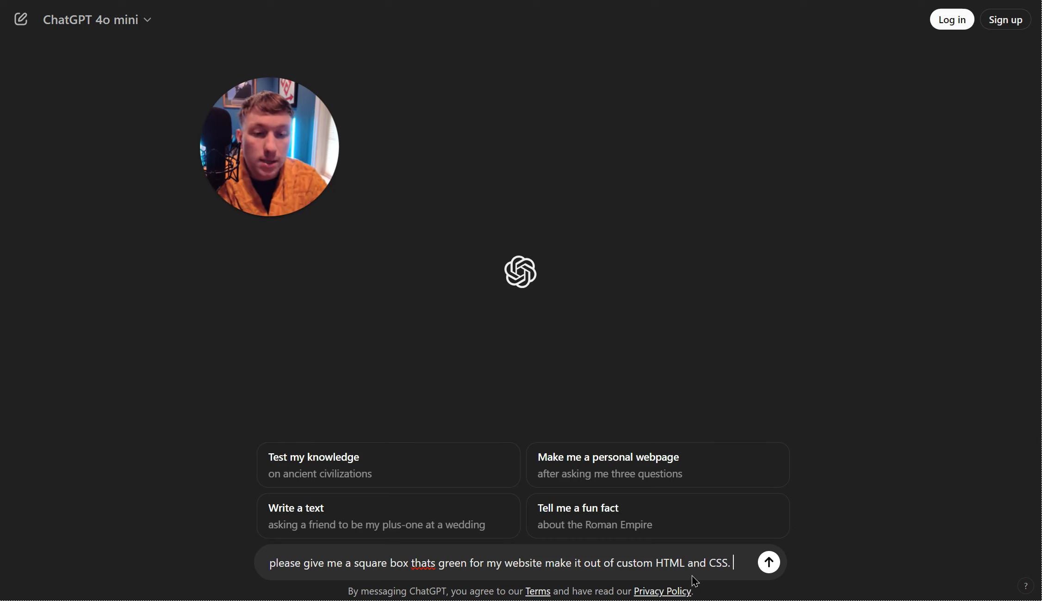
pyautogui.press('Return')
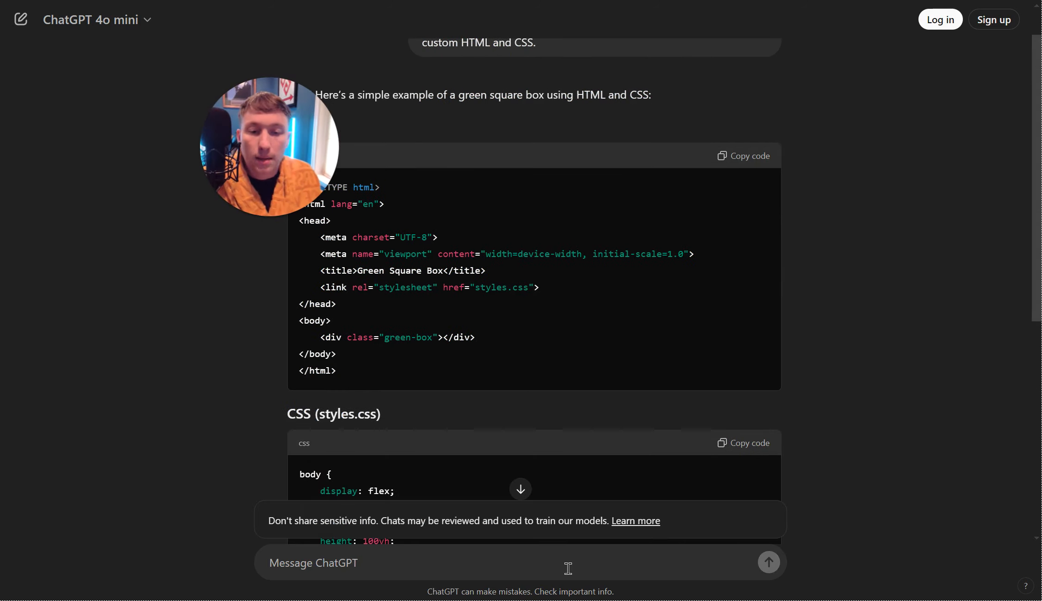
# Ask ChatGPT to "combine these" and copy the resulting HTML and CSS code
pyautogui.write('comb')
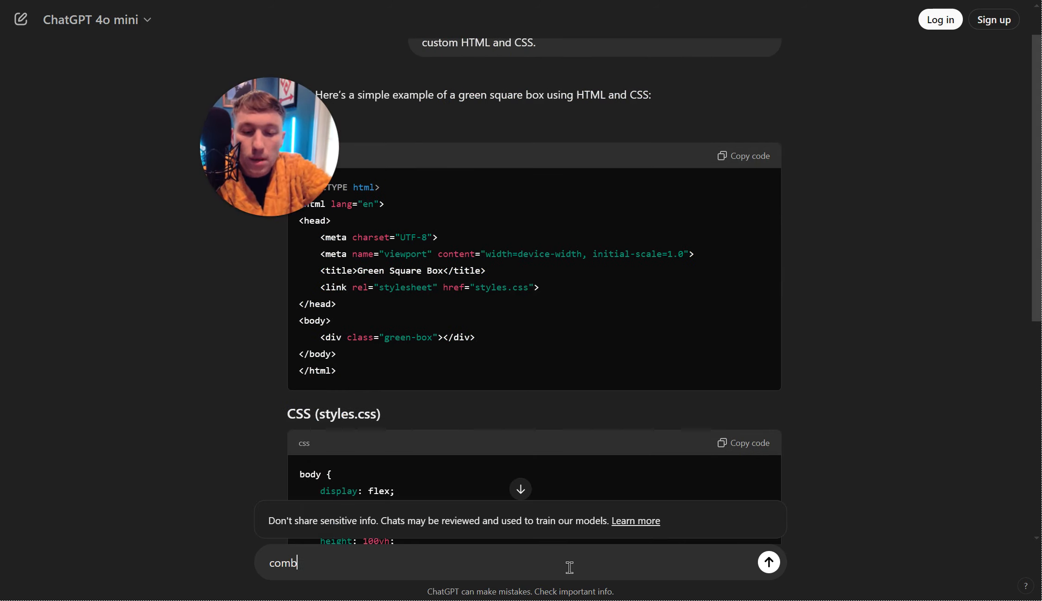
pyautogui.write('ine these')
pyautogui.press('Return')
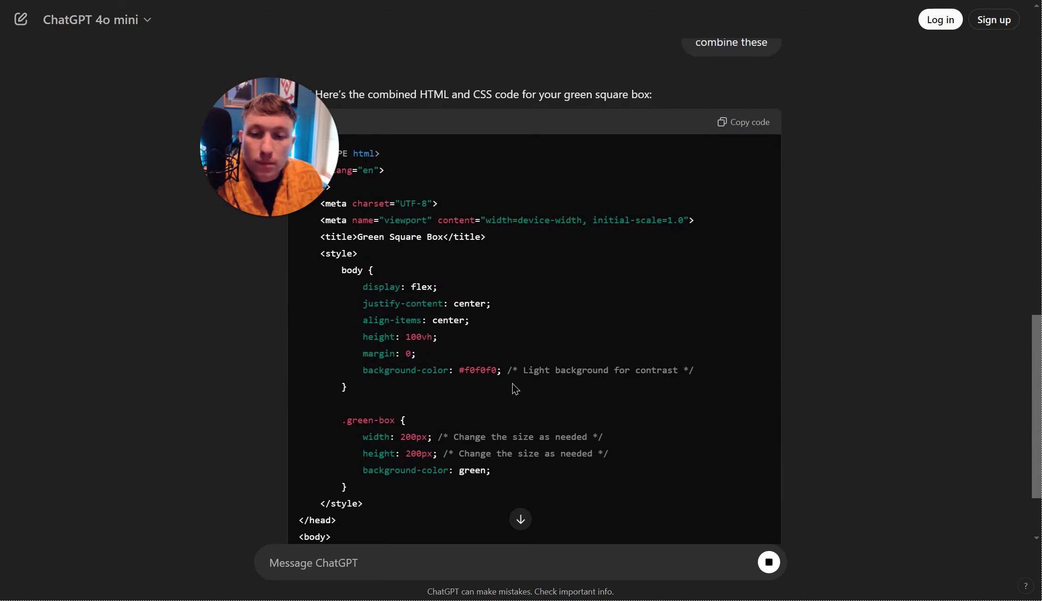
pyautogui.scroll(8, 578, 386)
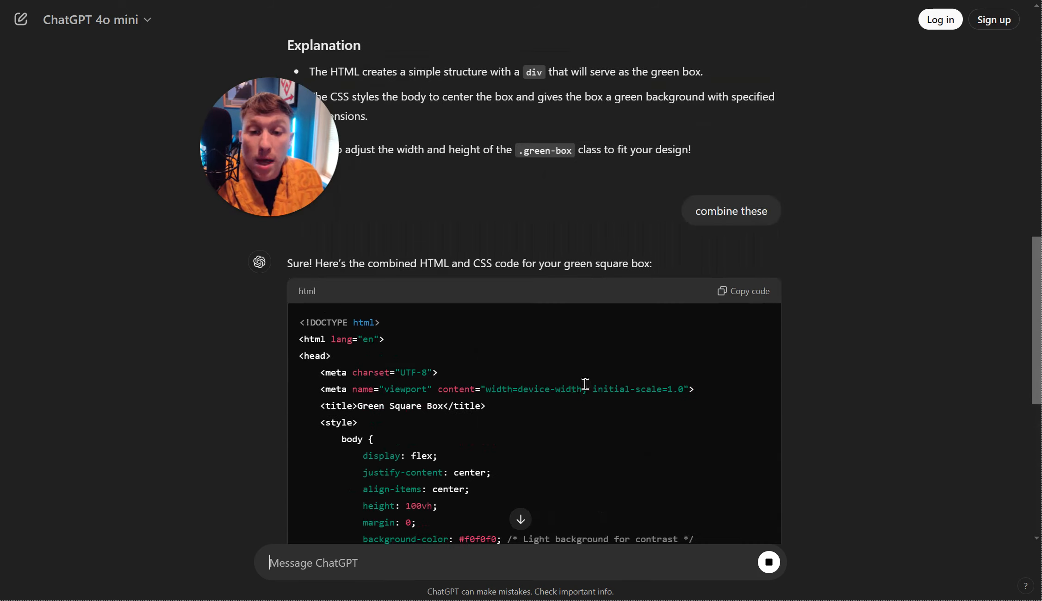
pyautogui.click(748, 296)
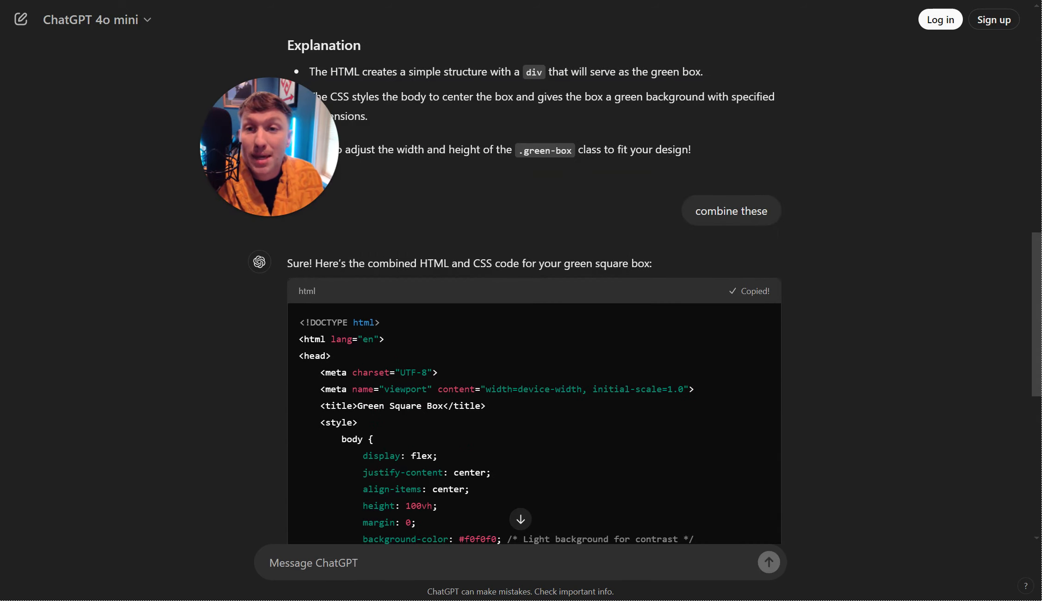
# Switch back to the HighLevel page builder, paste the copied code into the Custom Code element's code editor and save it
pyautogui.hotkey('ctrl', 'Tab')
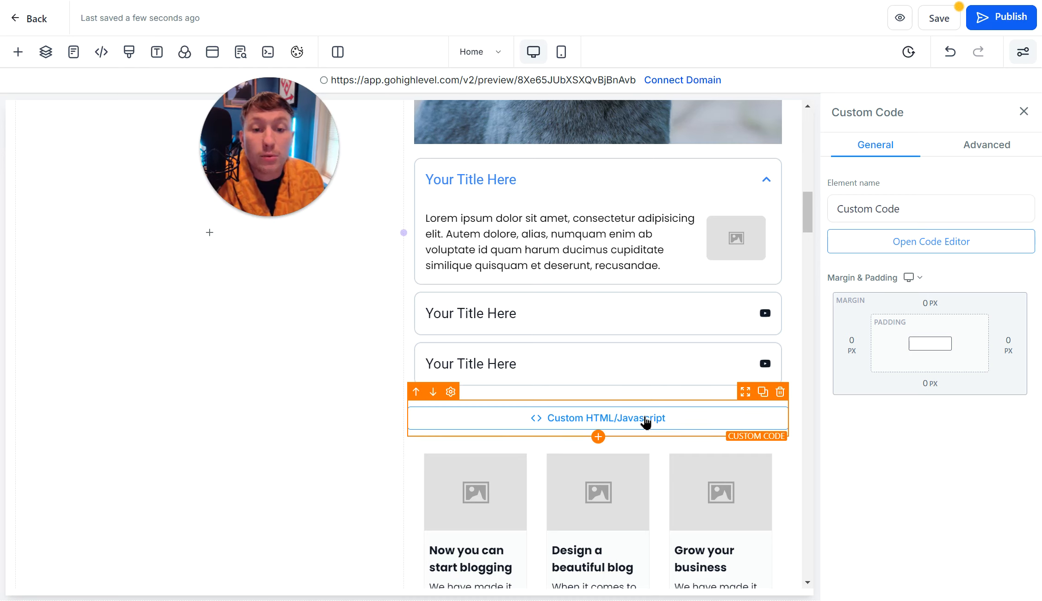
pyautogui.click(1005, 245)
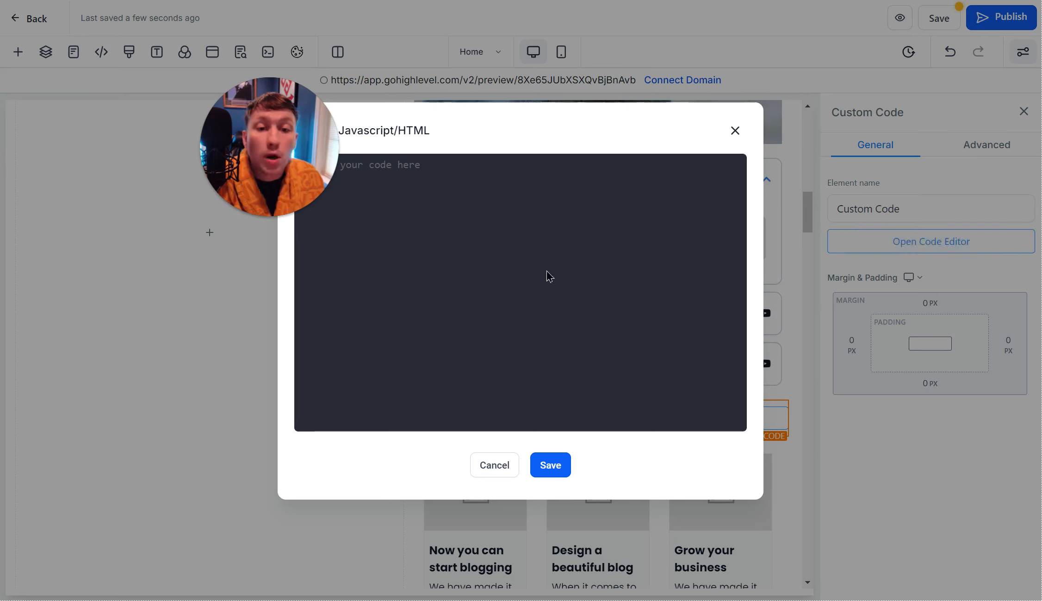
pyautogui.rightClick(432, 171)
pyautogui.click(496, 304)
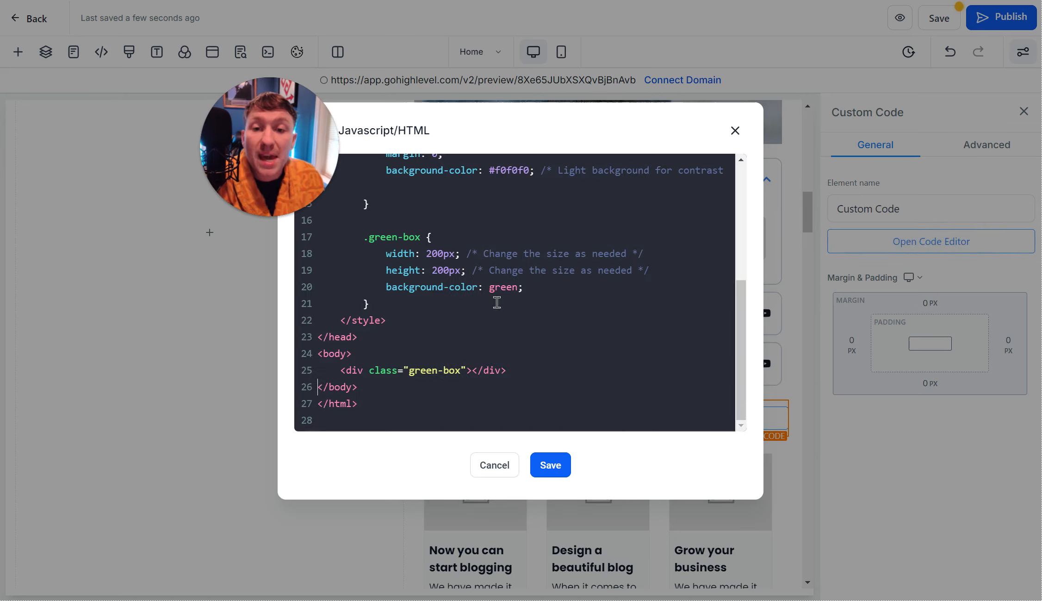
pyautogui.click(559, 472)
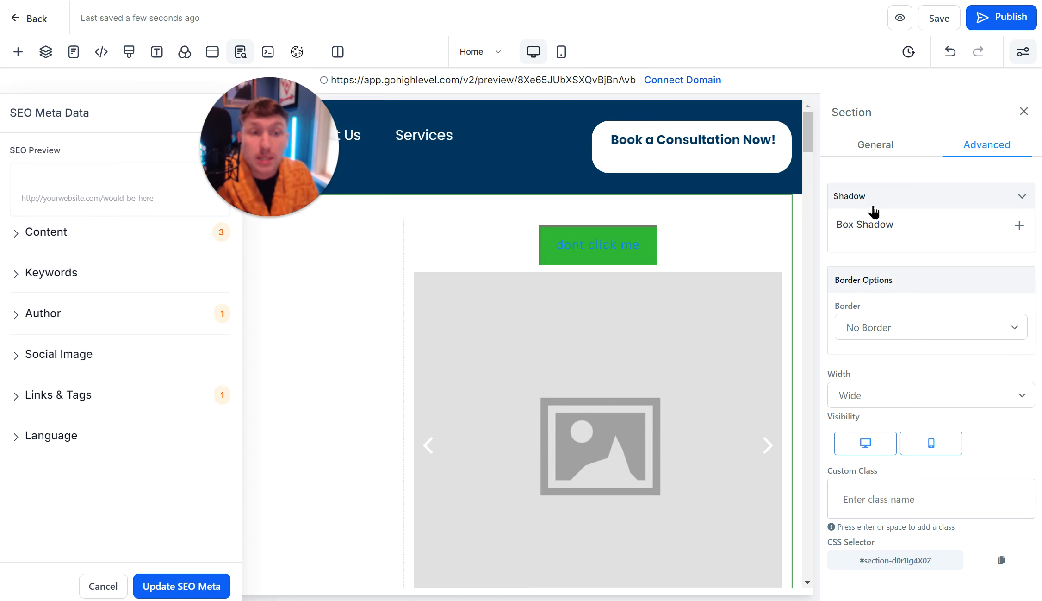
# Add a Survey element directly beneath the green "dont click me" button
pyautogui.scroll(-1, 572, 385)
pyautogui.scroll(6, 618, 399)
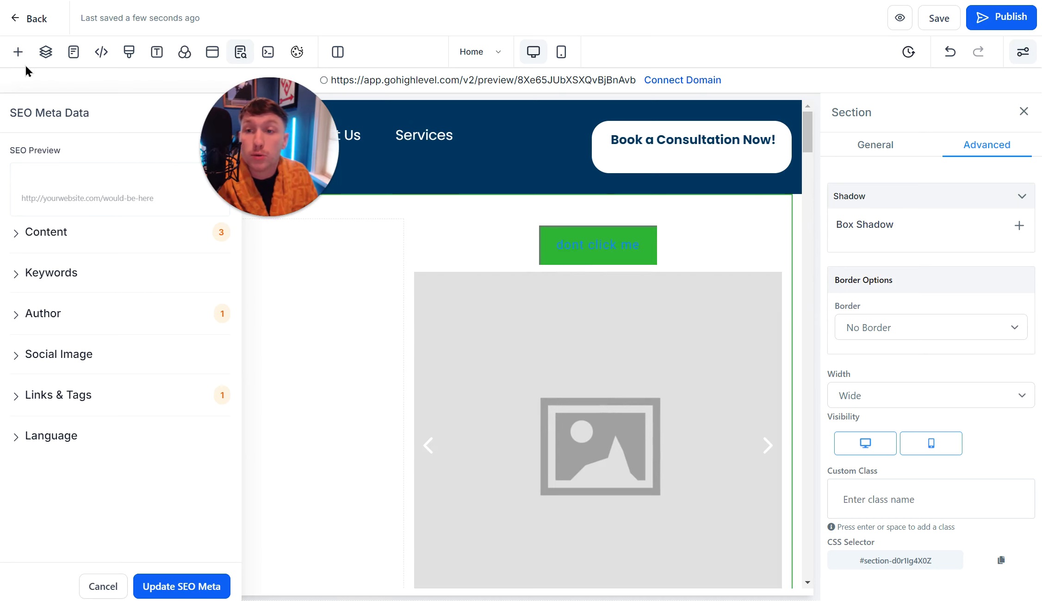
pyautogui.click(18, 51)
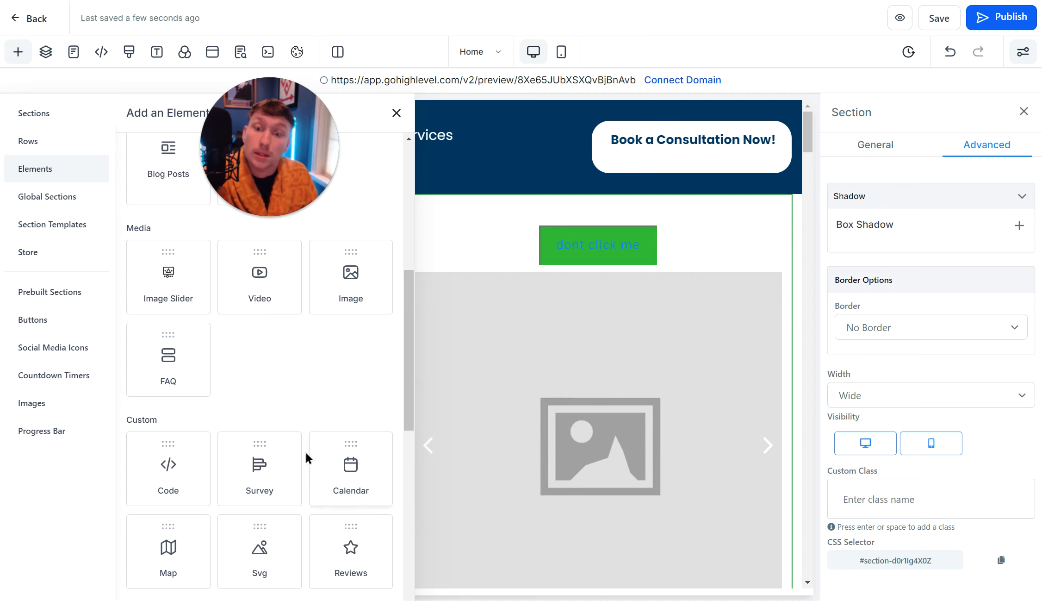
pyautogui.moveTo(270, 496); pyautogui.dragTo(577, 296)
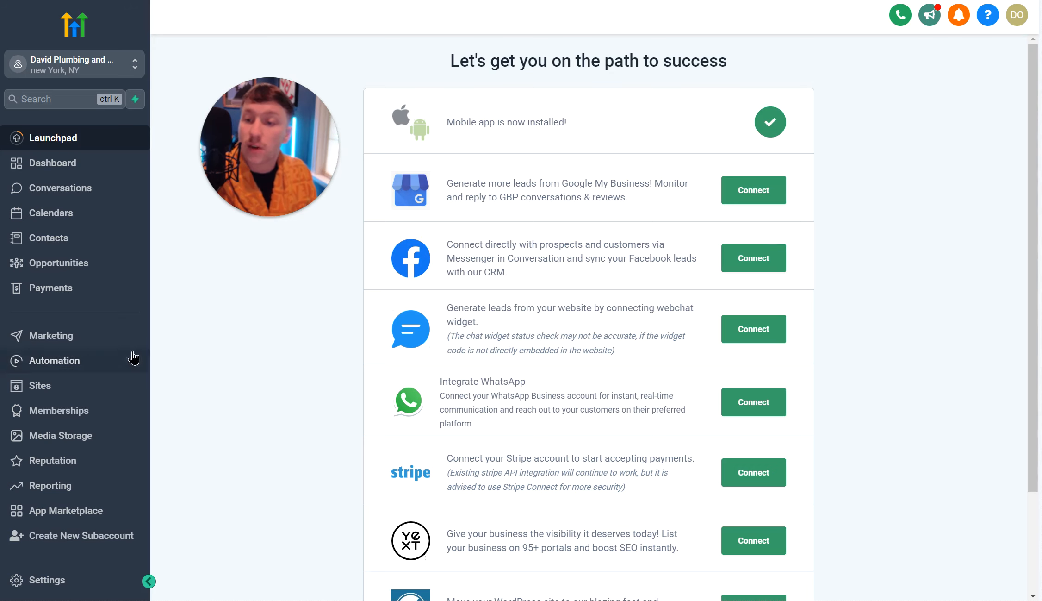
# Switch to the main HighLevel account view and look through the Sites section
pyautogui.click(132, 384)
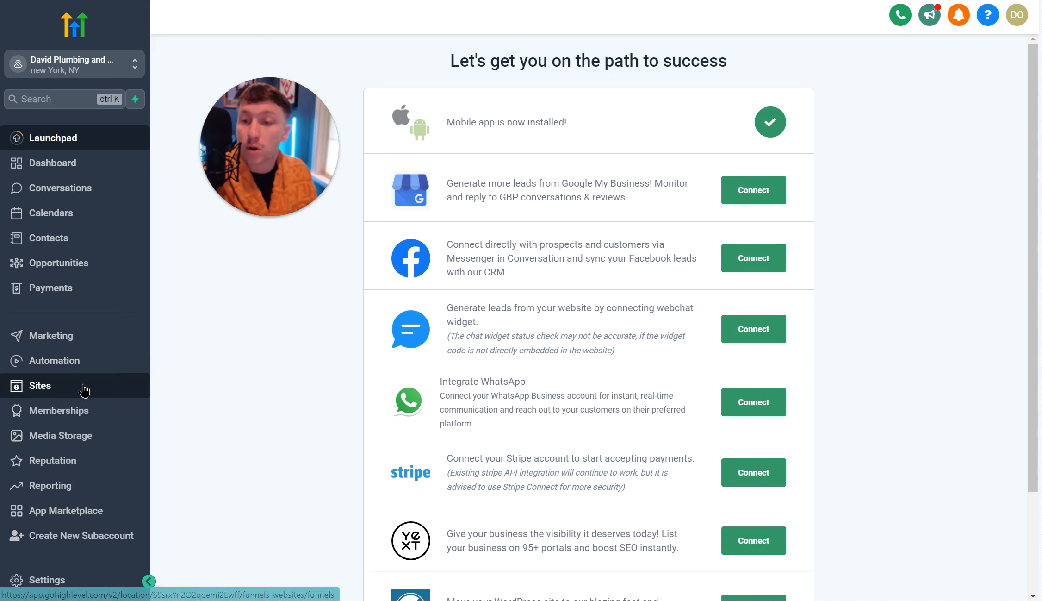
pyautogui.moveTo(634, 44)
pyautogui.moveTo(693, 47)
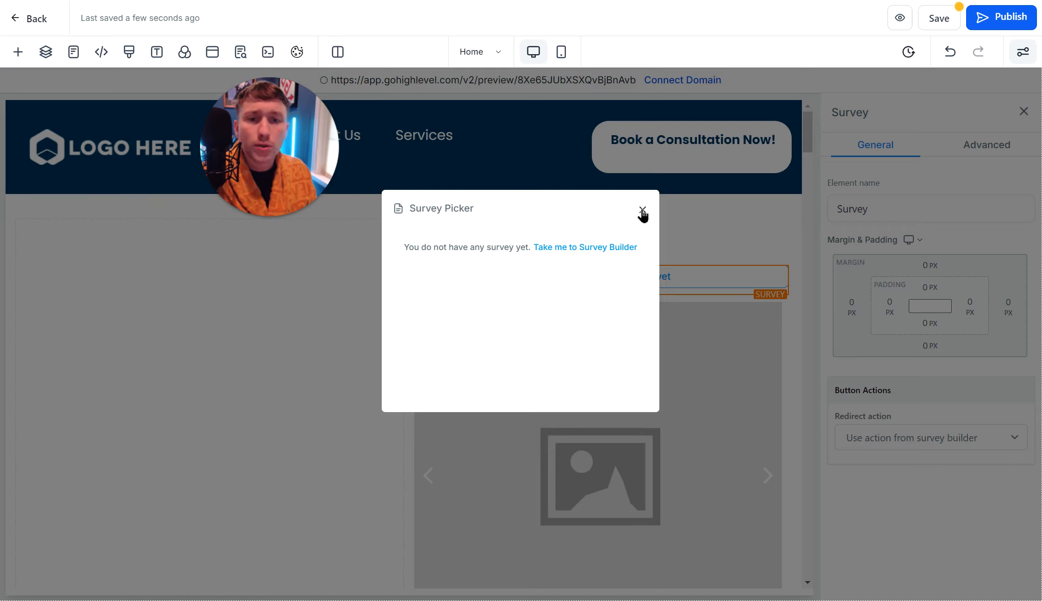
# Return to the page builder, dismiss the survey picker, and add a Calendar element beneath the survey without choosing a calendar
pyautogui.click(641, 210)
pyautogui.click(15, 52)
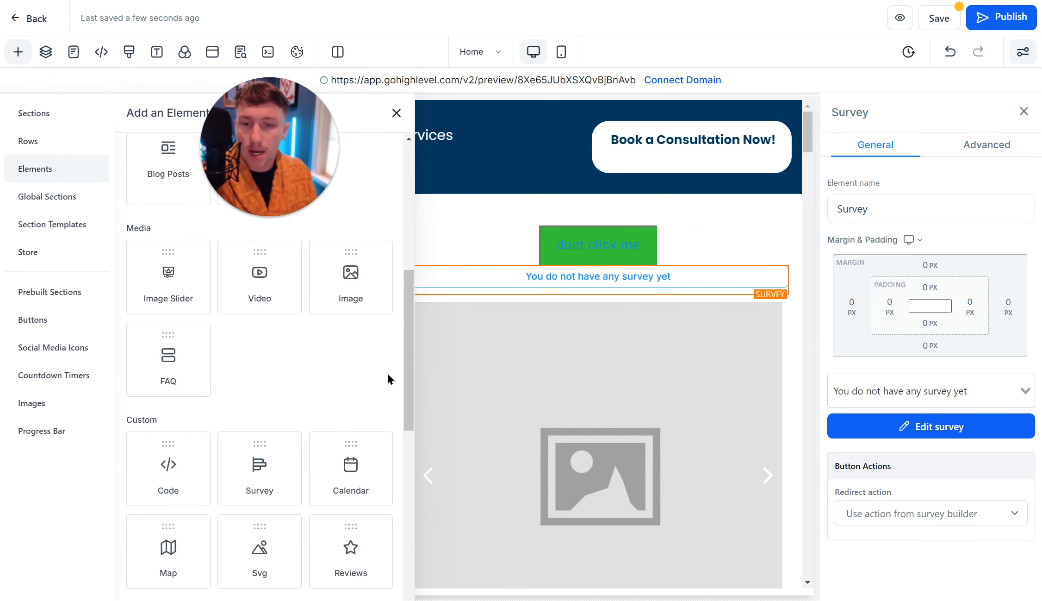
pyautogui.scroll(-1, 412, 371)
pyautogui.moveTo(351, 417); pyautogui.dragTo(880, 214)
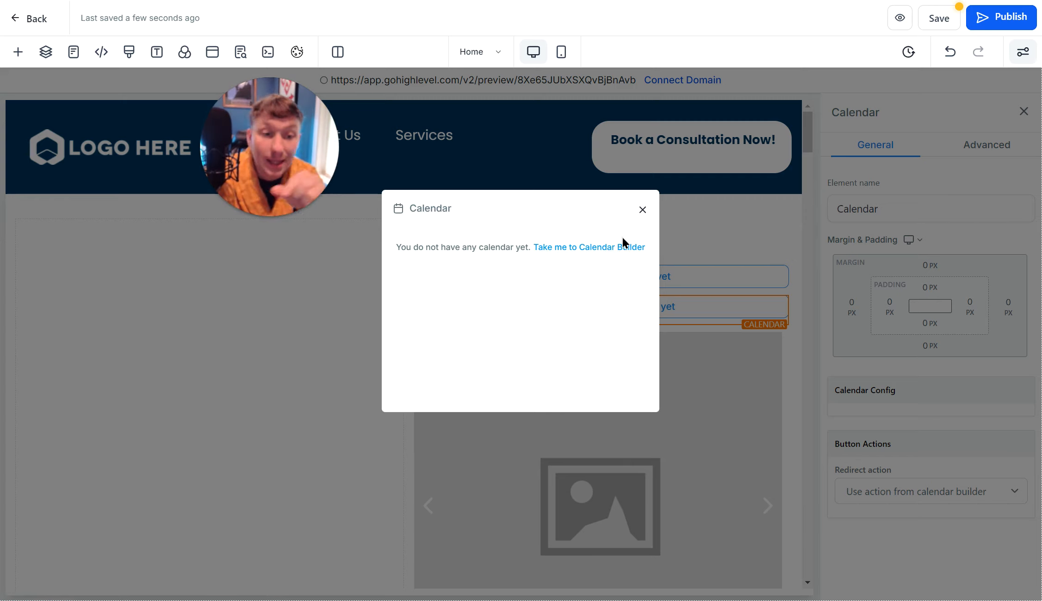
pyautogui.click(643, 211)
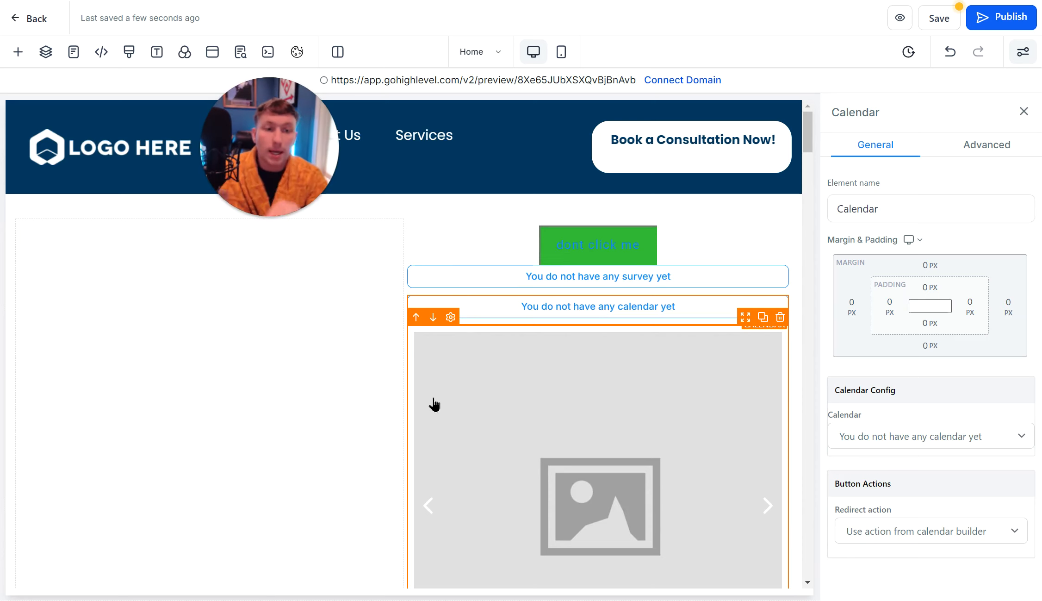
# Add a Map element beneath the calendar element and review its general and advanced settings
pyautogui.click(18, 53)
pyautogui.scroll(-4, 244, 516)
pyautogui.scroll(3, 246, 523)
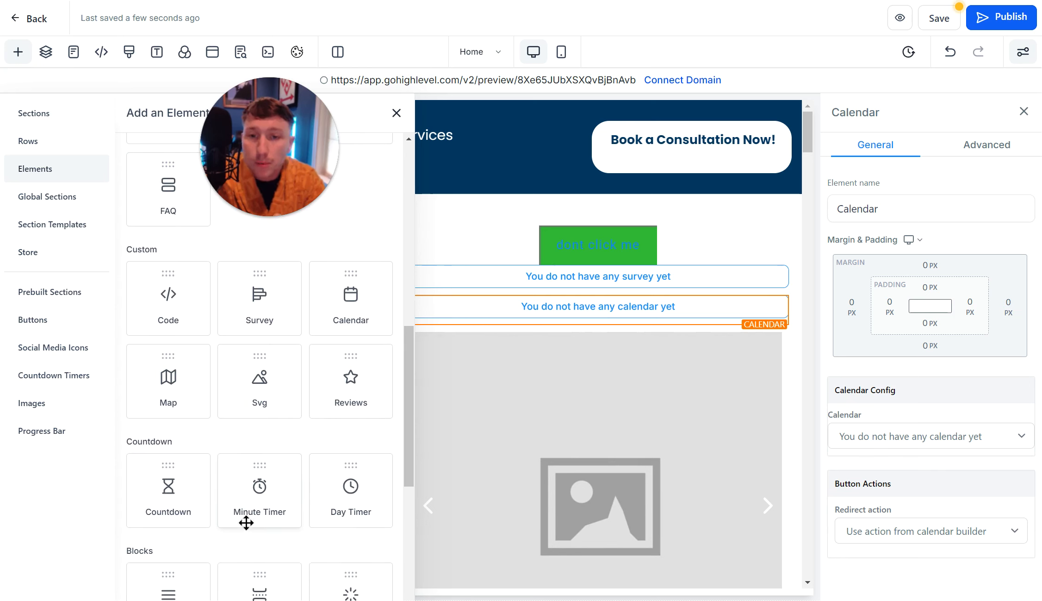
pyautogui.moveTo(168, 377); pyautogui.dragTo(540, 343)
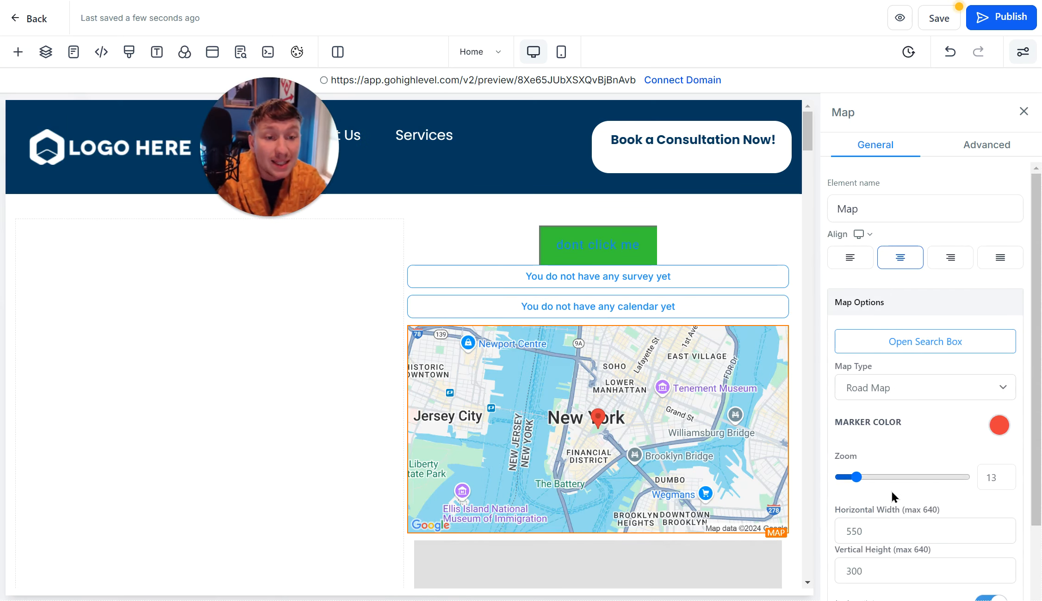
pyautogui.scroll(-2, 892, 492)
pyautogui.scroll(2, 892, 492)
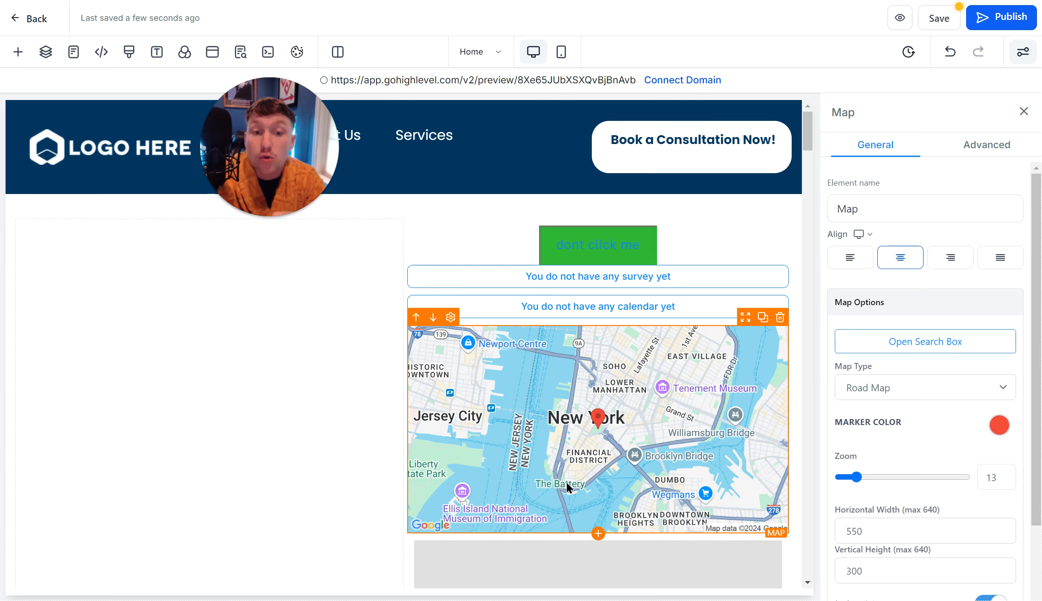
pyautogui.click(997, 147)
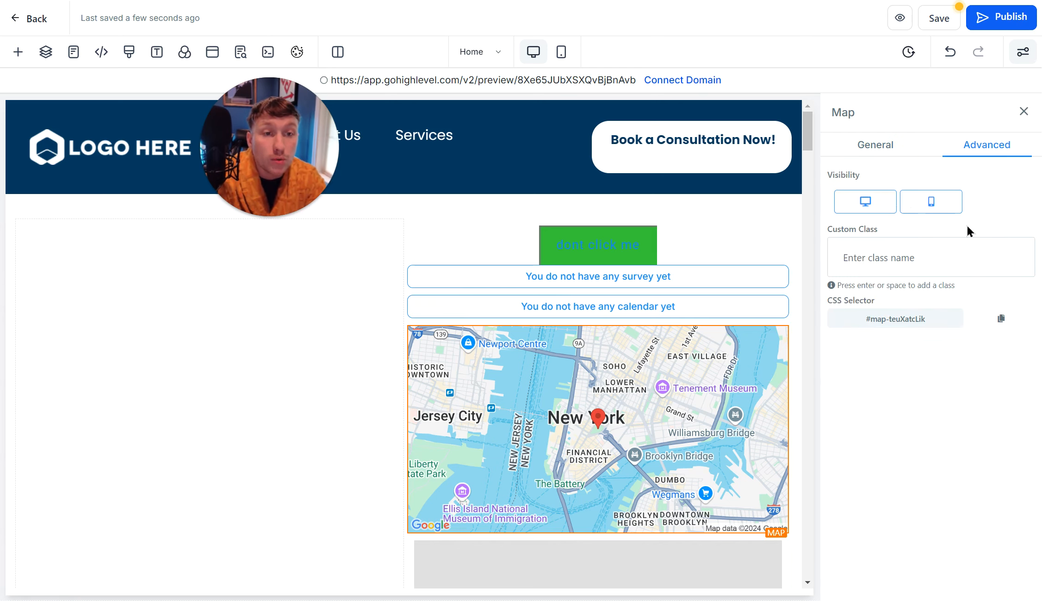
pyautogui.click(899, 155)
pyautogui.scroll(-2, 830, 487)
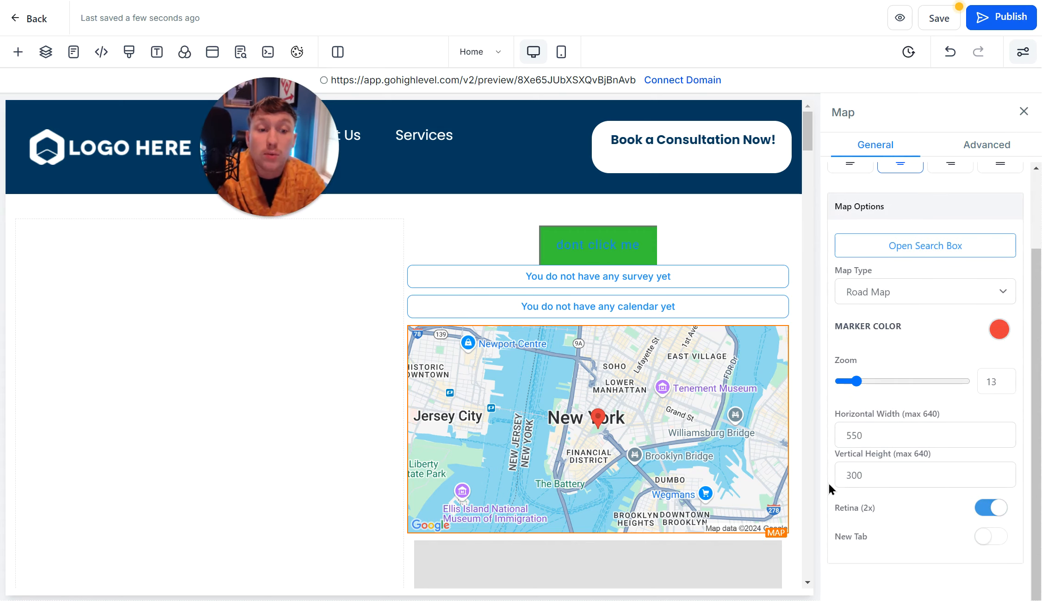
pyautogui.scroll(2, 828, 482)
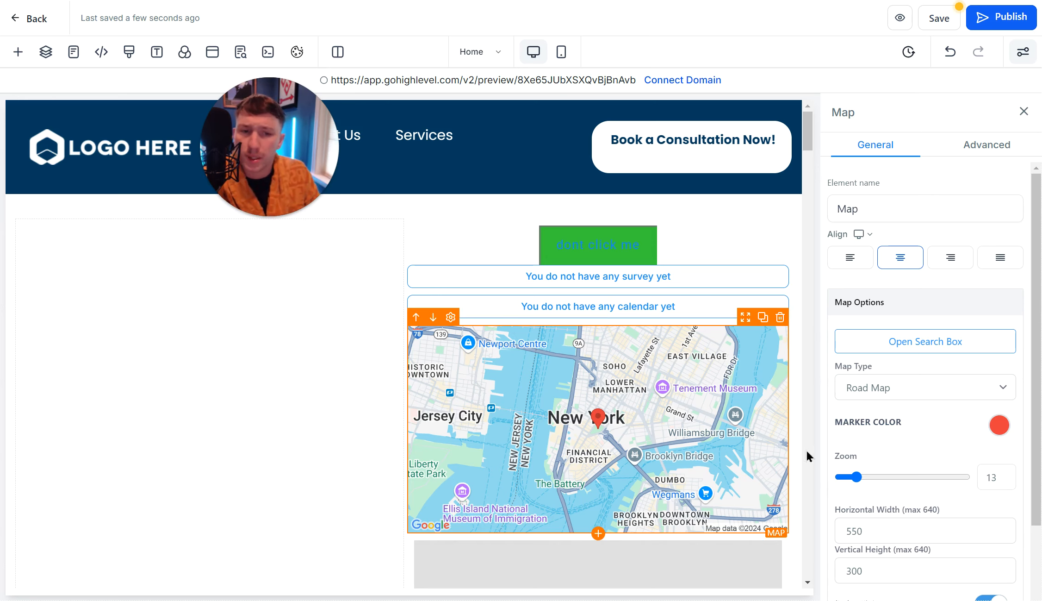
# Add an Svg element directly beneath the map and review its Svg options
pyautogui.click(18, 52)
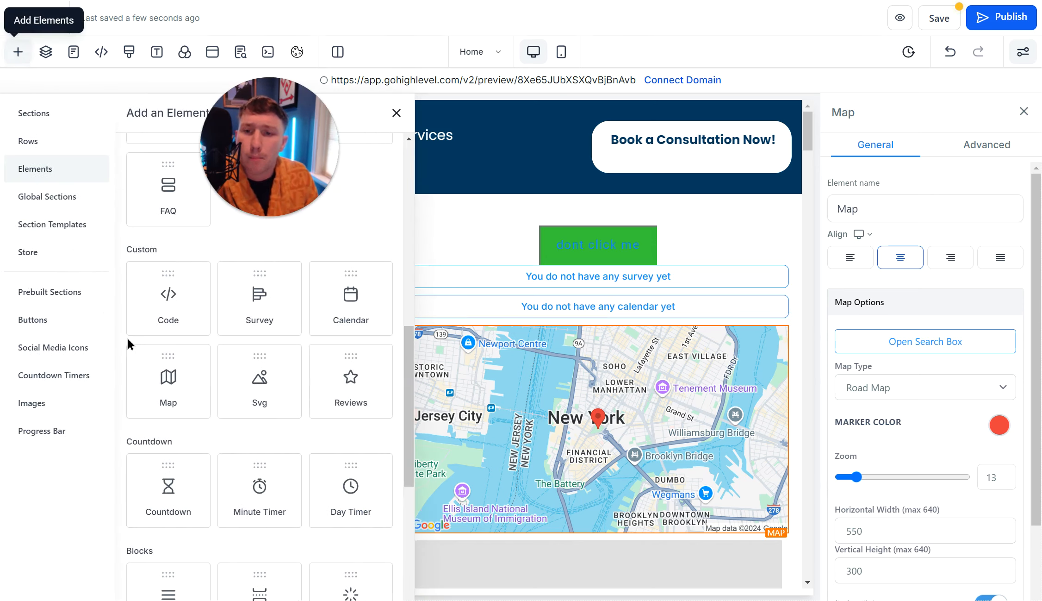
pyautogui.click(279, 401)
pyautogui.scroll(-5, 609, 468)
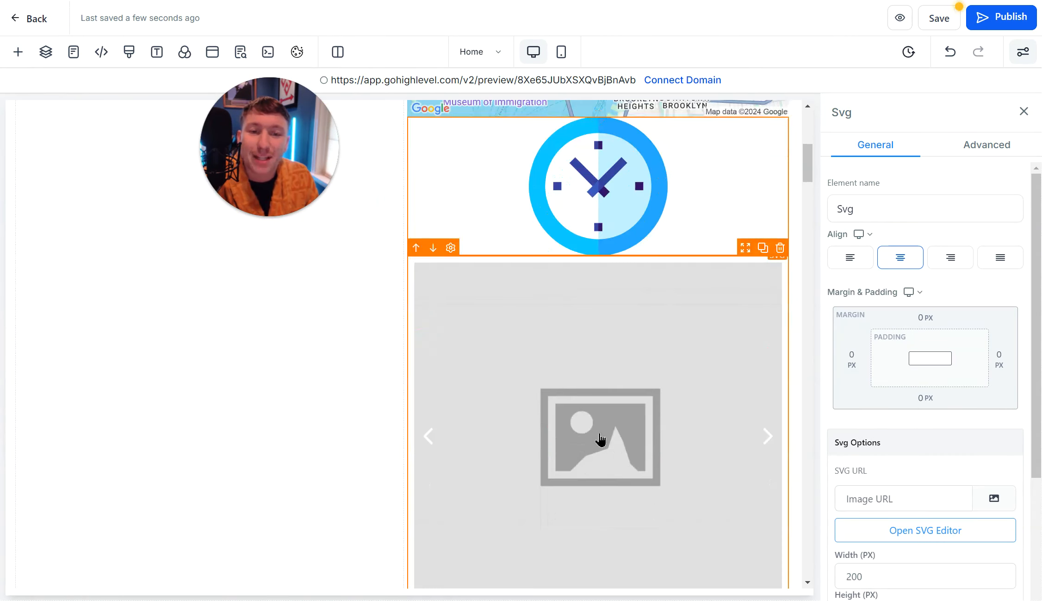
pyautogui.scroll(4, 601, 439)
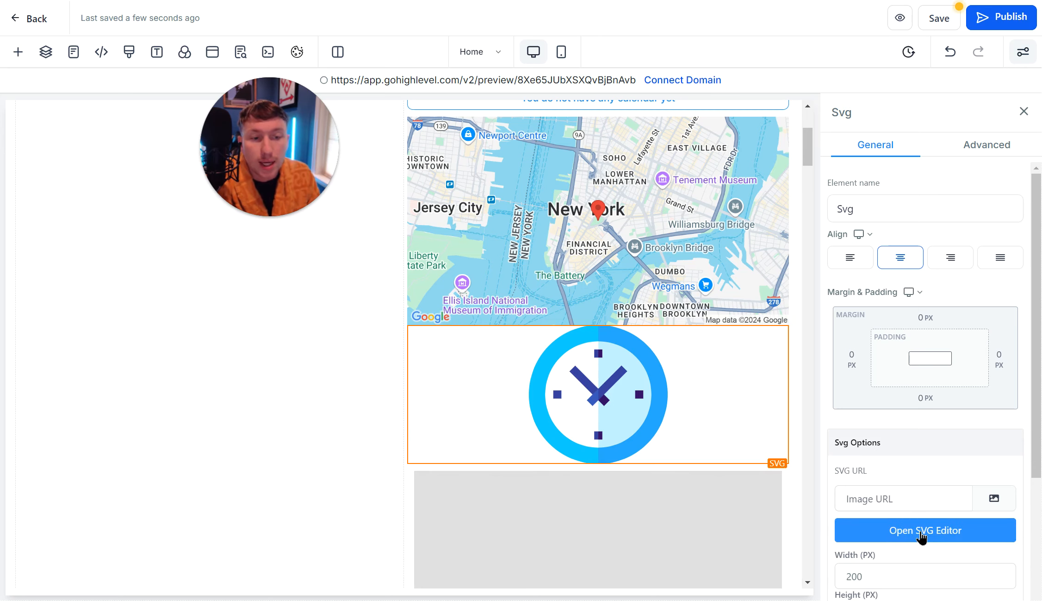
pyautogui.scroll(-2, 901, 505)
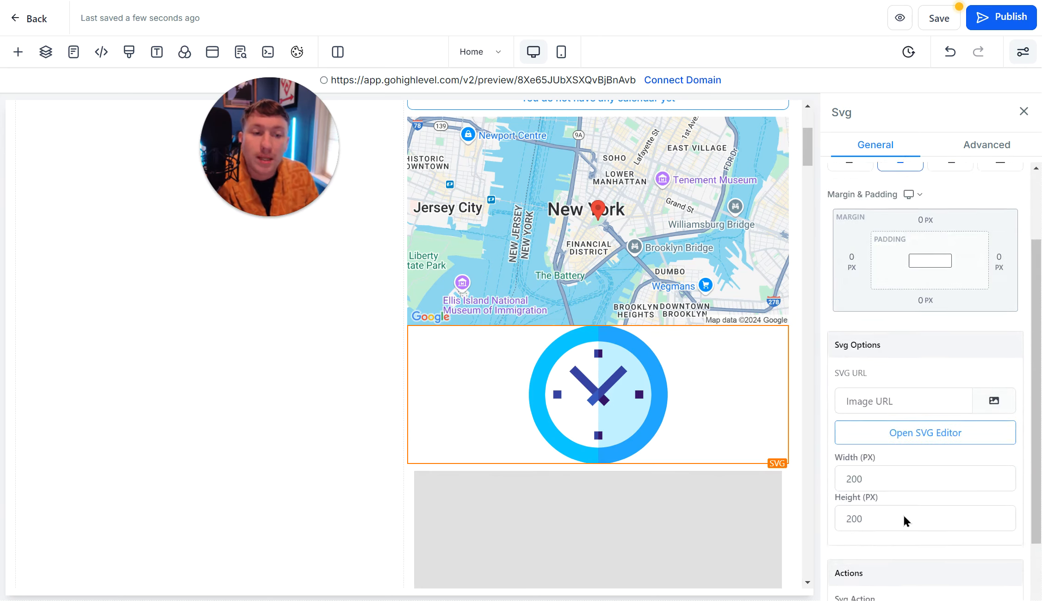
pyautogui.scroll(2, 903, 517)
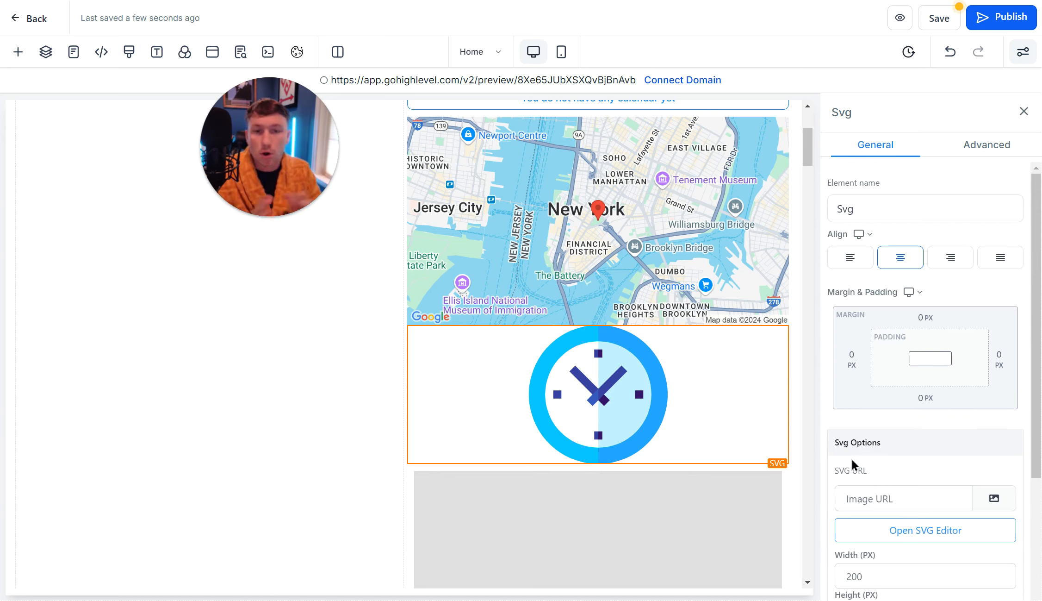
# Add a Reviews element beneath the Svg clock graphic, then select the empty first column
pyautogui.click(18, 52)
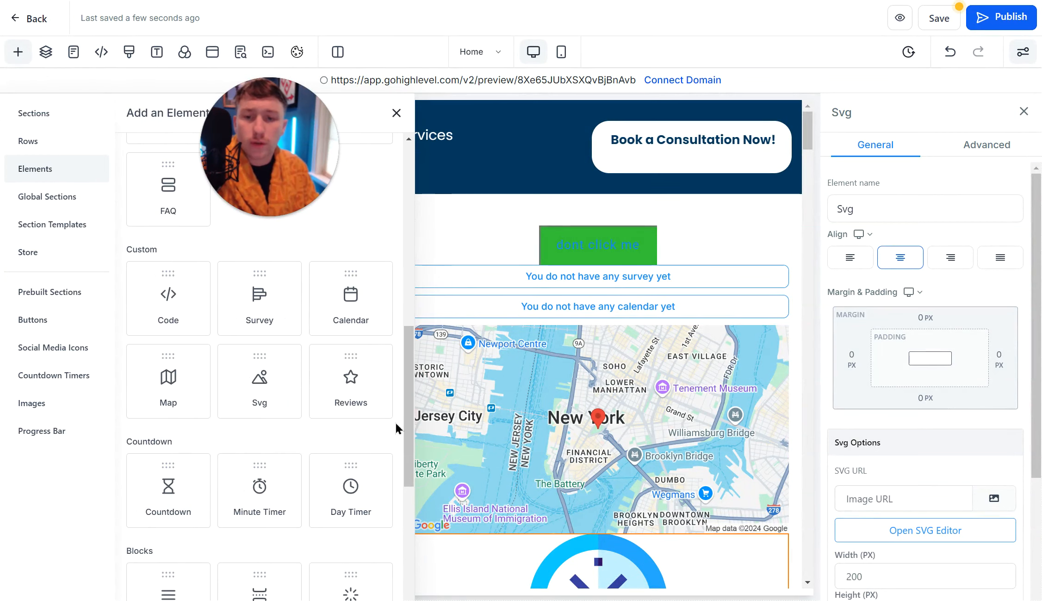
pyautogui.click(350, 378)
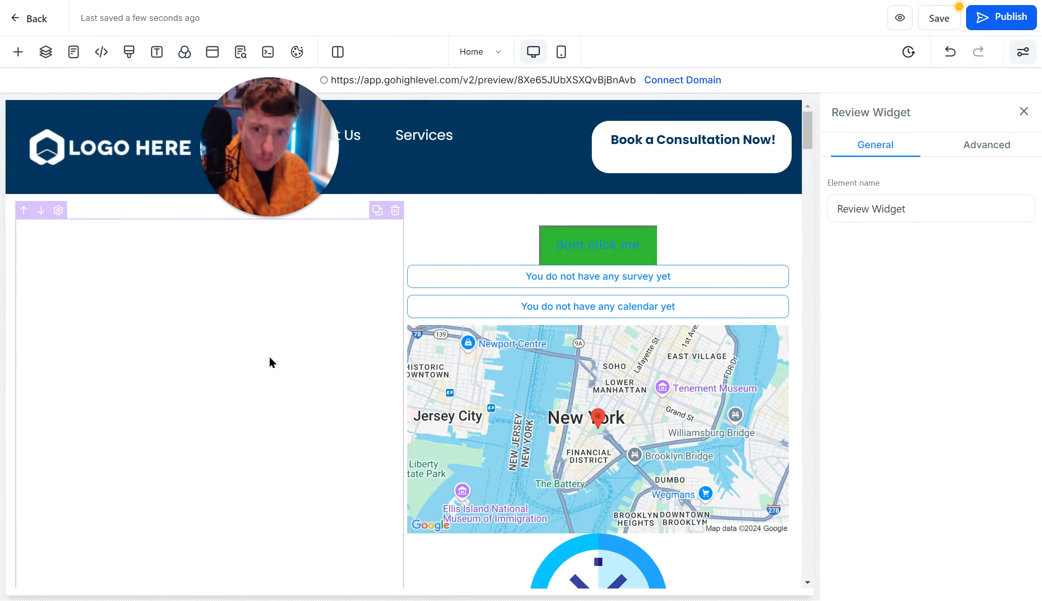
pyautogui.click(883, 209)
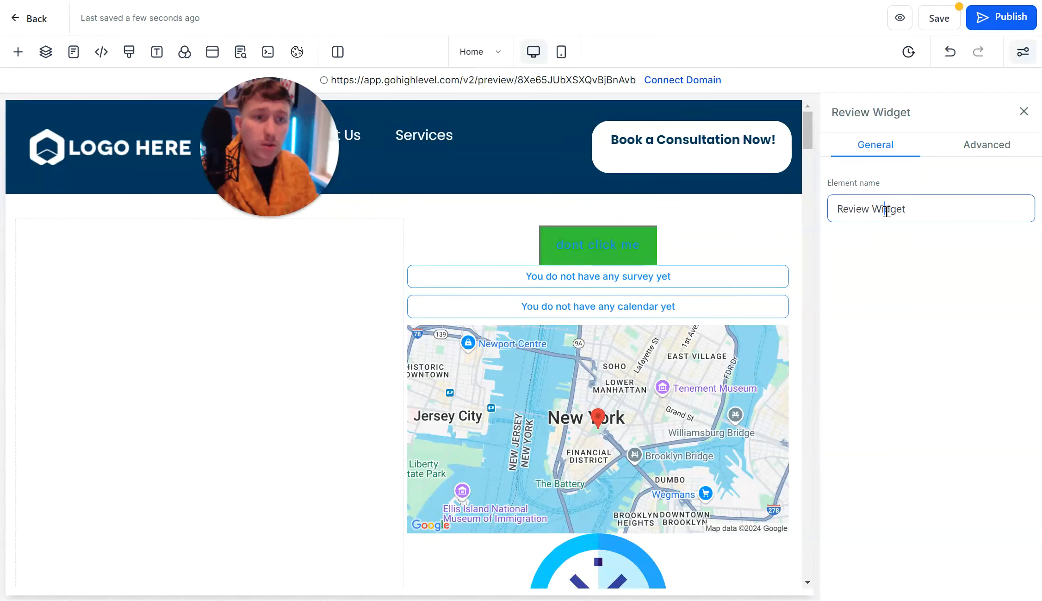
pyautogui.click(262, 328)
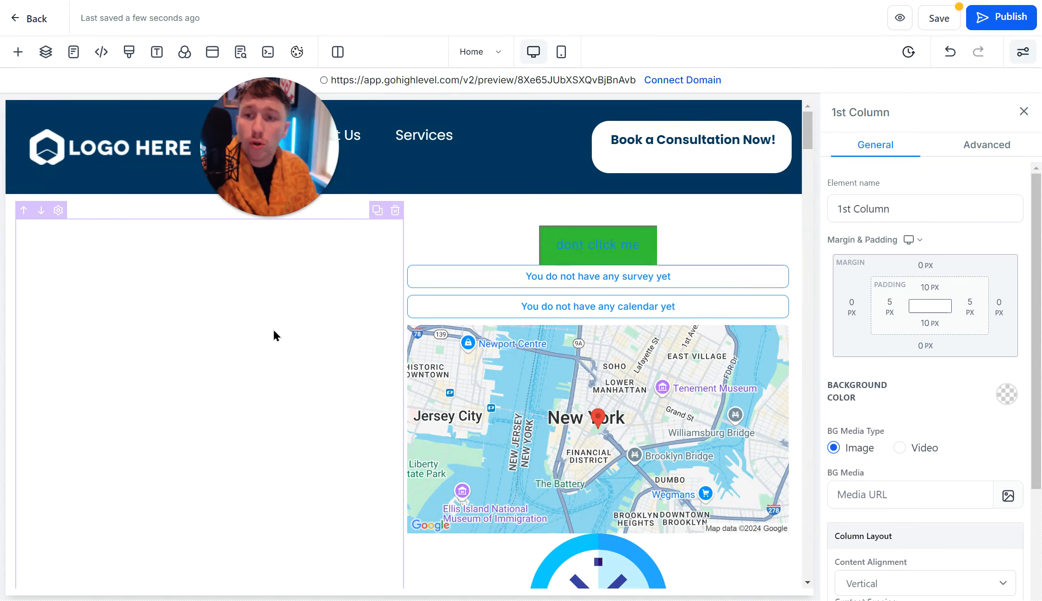
# Place another Reviews element between the survey and calendar elements and check its general and advanced settings
pyautogui.click(17, 52)
pyautogui.moveTo(344, 402); pyautogui.dragTo(533, 314)
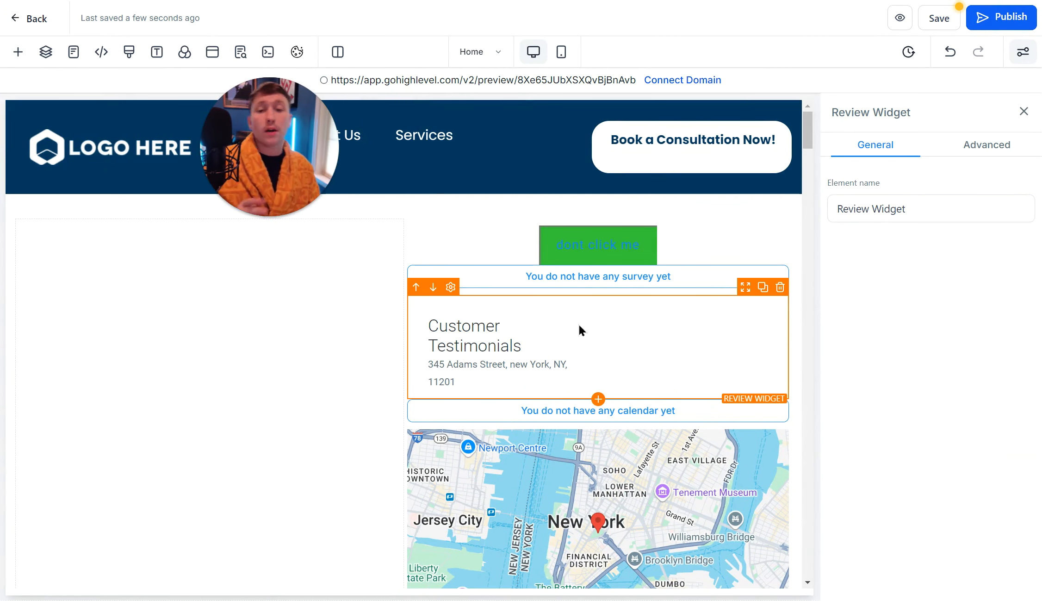
pyautogui.click(865, 208)
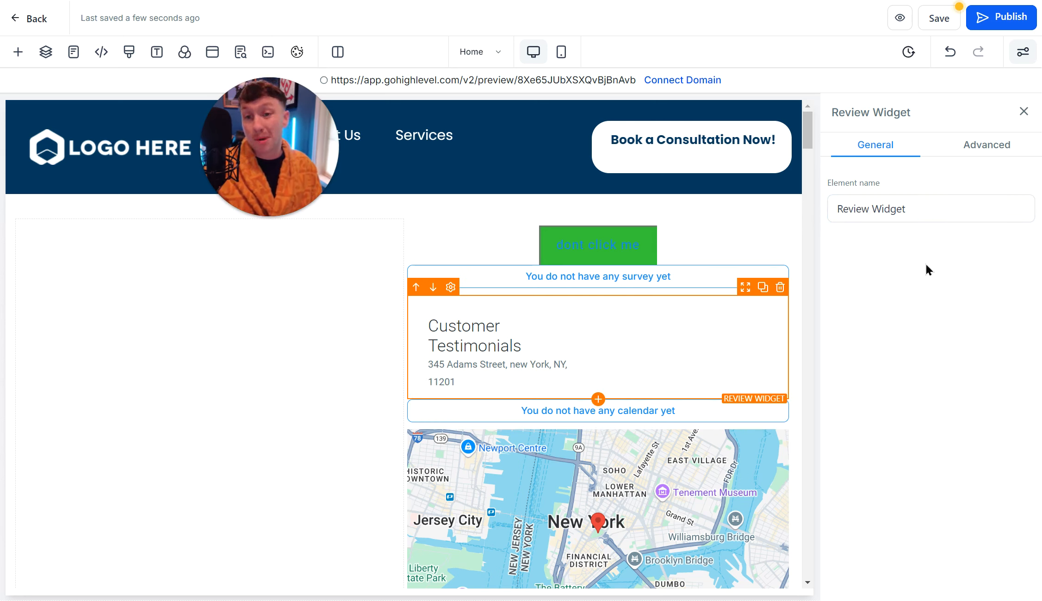
pyautogui.click(1020, 149)
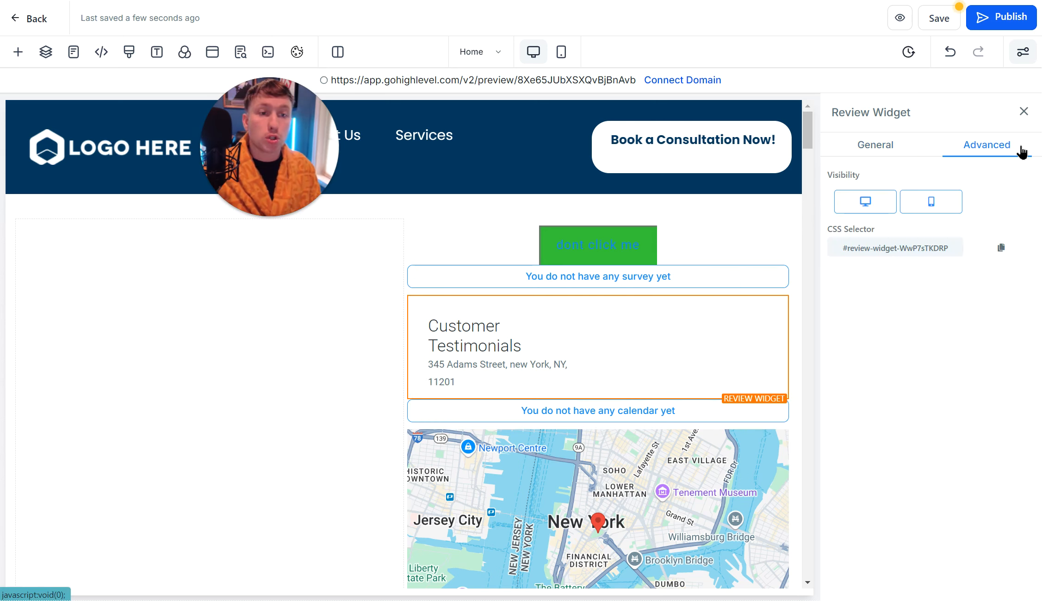
pyautogui.click(893, 146)
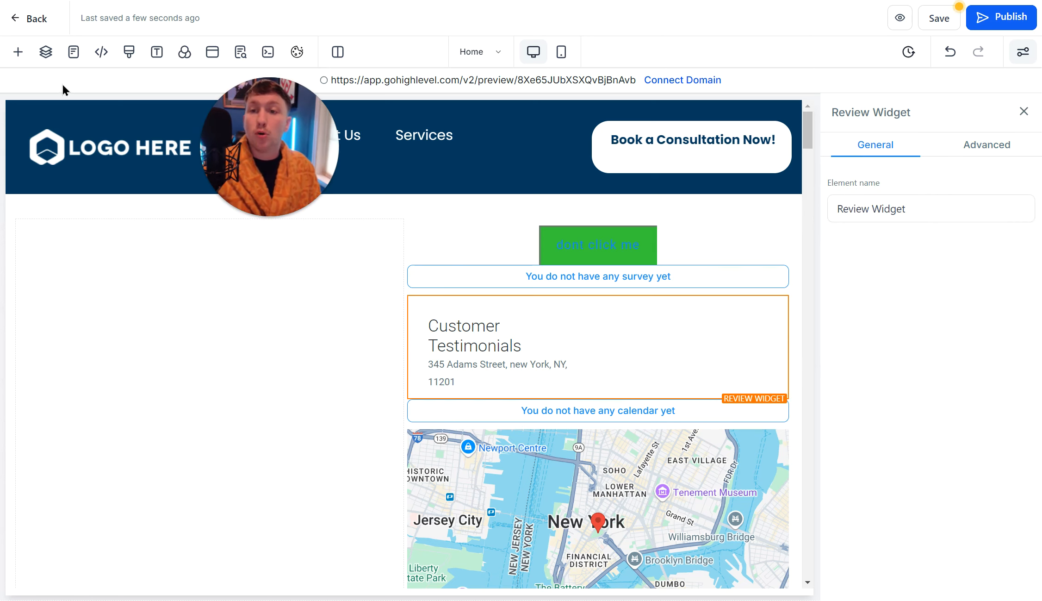
# Add a Countdown element beneath the Customer Testimonials widget and look through its timer settings
pyautogui.click(18, 52)
pyautogui.scroll(-5, 223, 345)
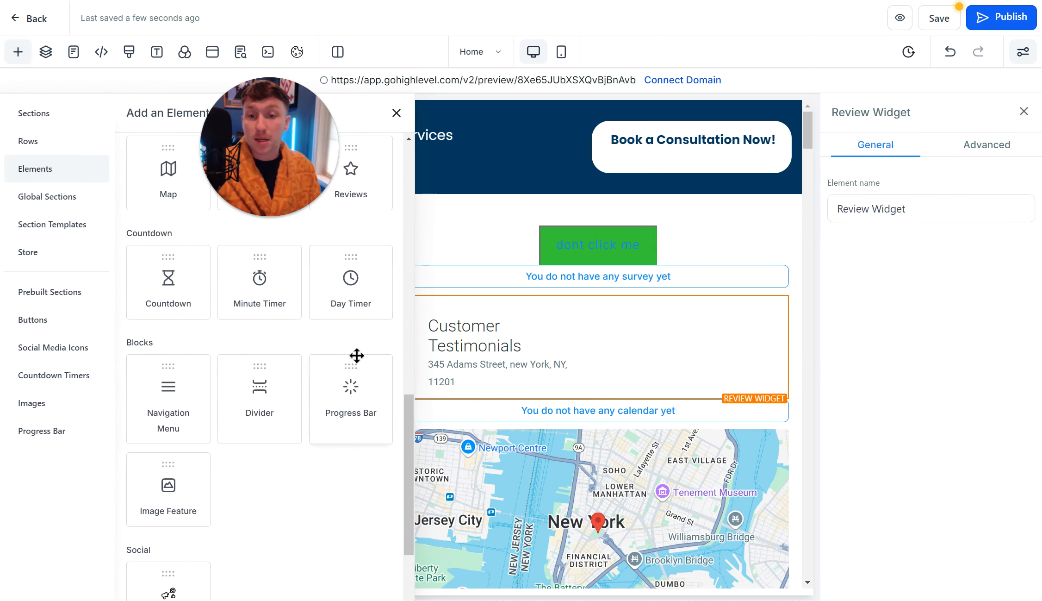
pyautogui.click(169, 298)
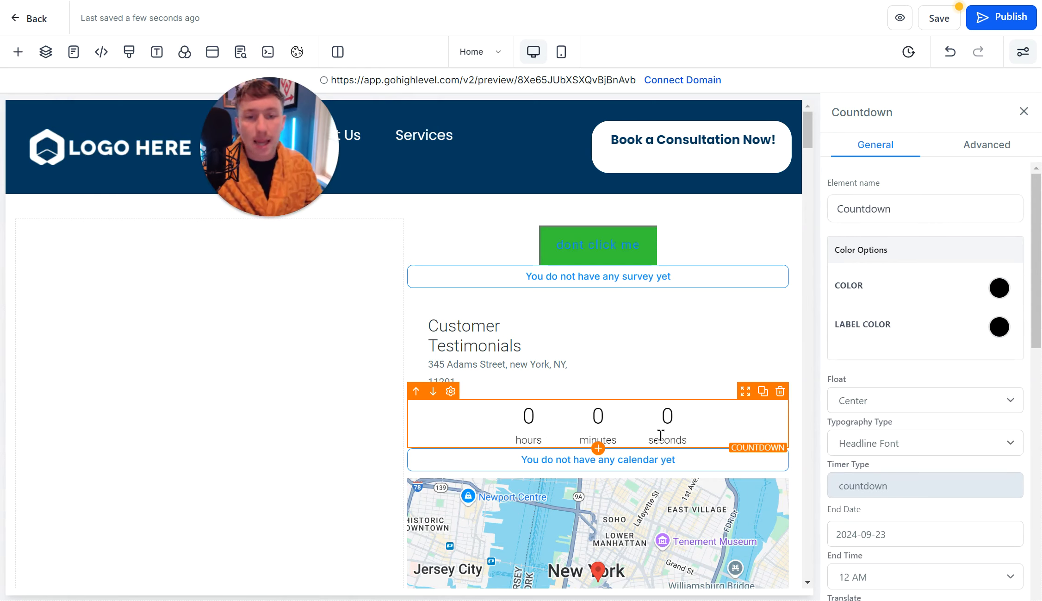
pyautogui.scroll(-5, 916, 472)
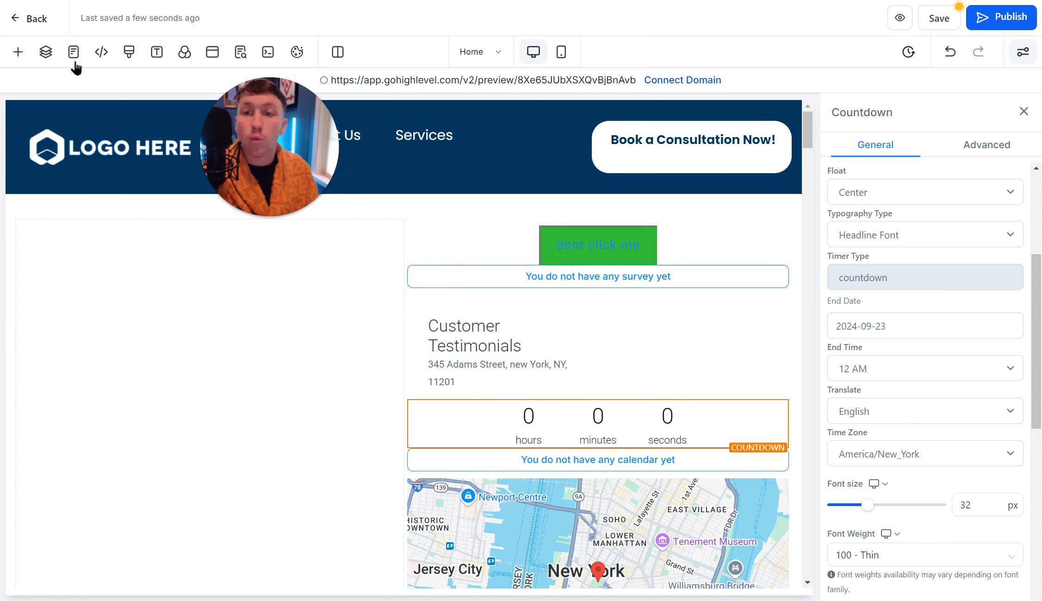
# Add a Navigation Menu element beneath the countdown and look over the page's existing header and footer
pyautogui.click(16, 55)
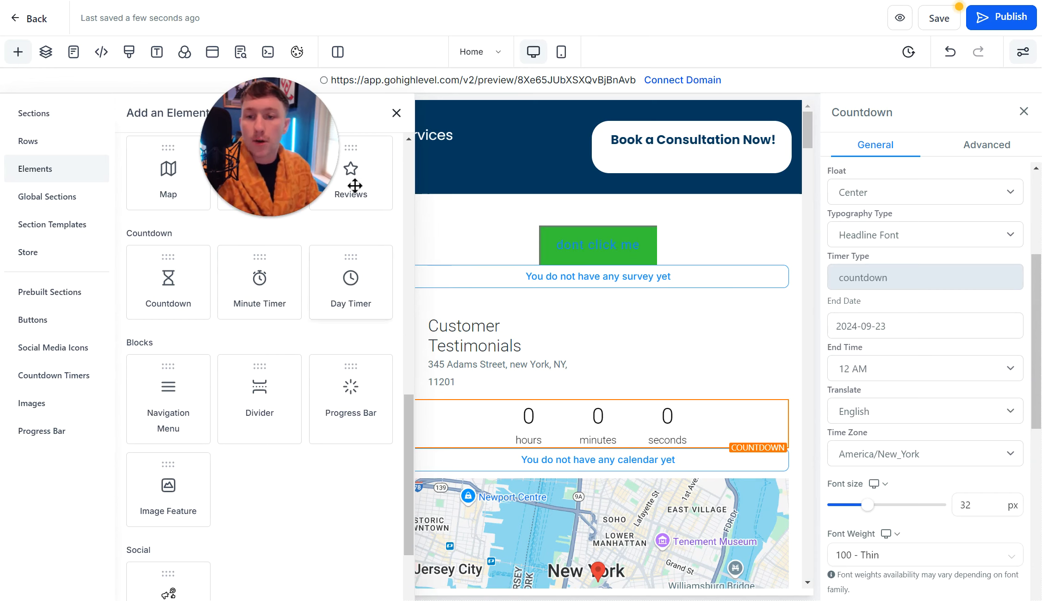
pyautogui.click(179, 403)
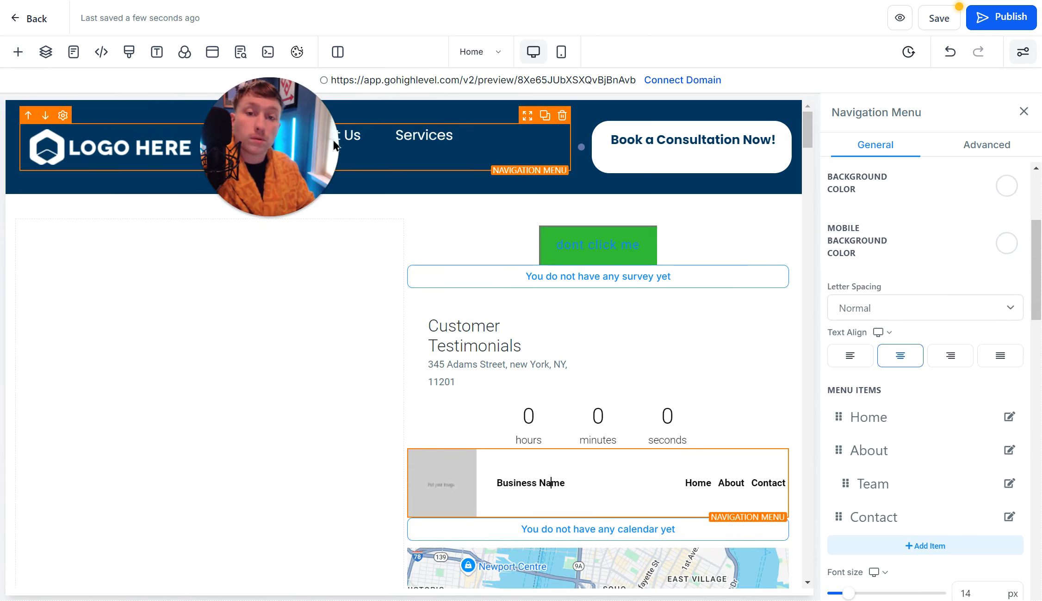
pyautogui.scroll(-15, 512, 340)
pyautogui.scroll(-15, 522, 339)
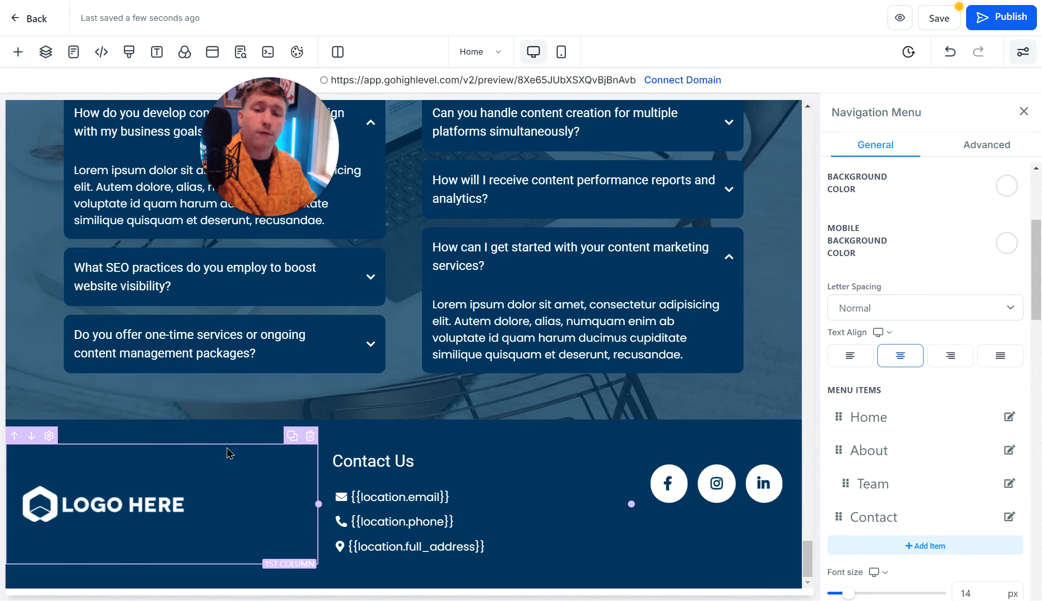
pyautogui.scroll(20, 347, 481)
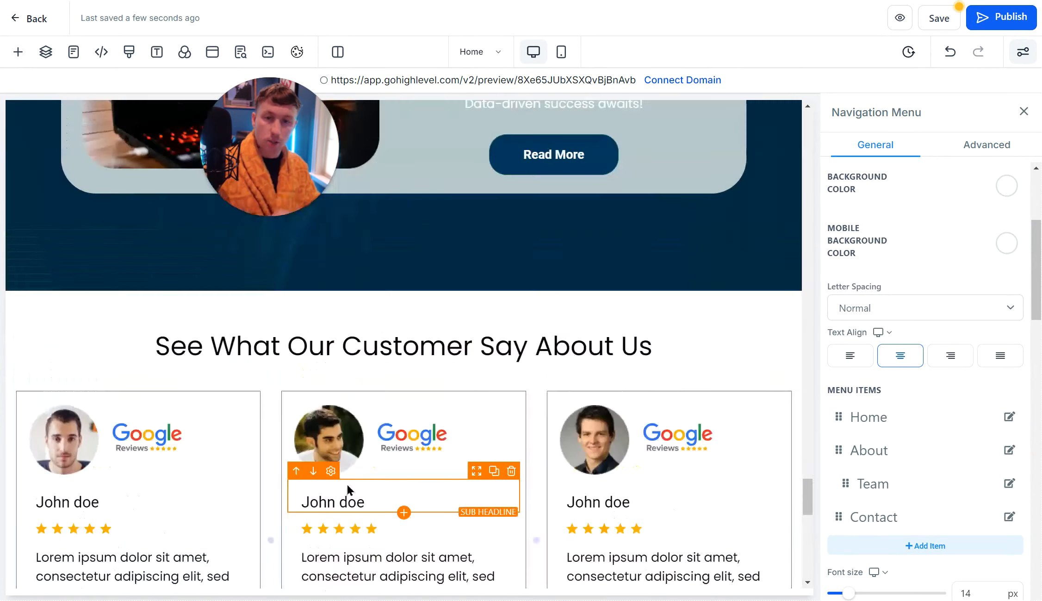
pyautogui.scroll(5, 342, 441)
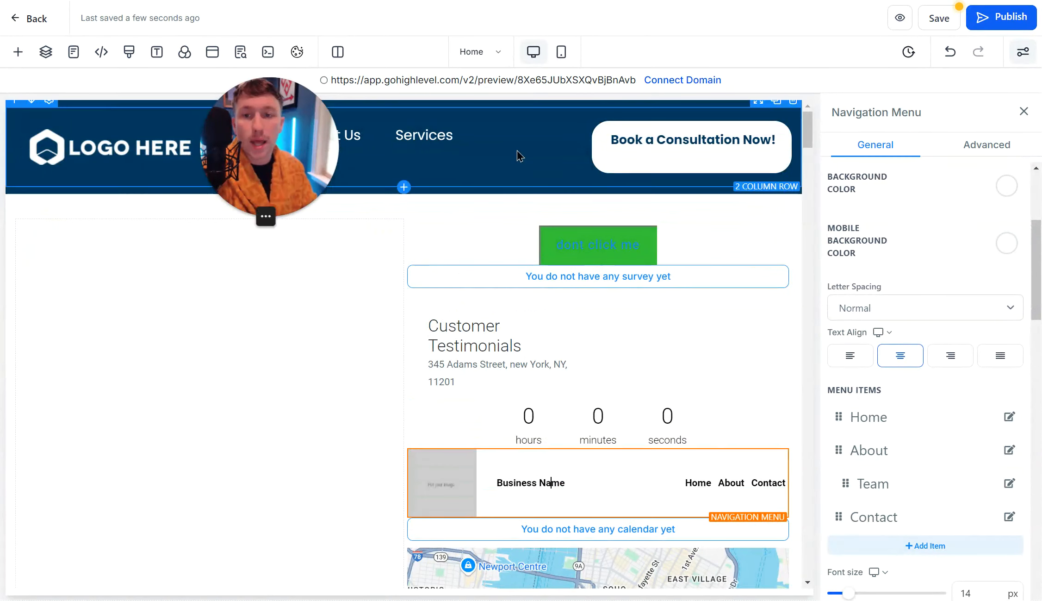
# Add a Divider element beneath the selected navigation menu, keeping its default settings
pyautogui.scroll(-15, 258, 391)
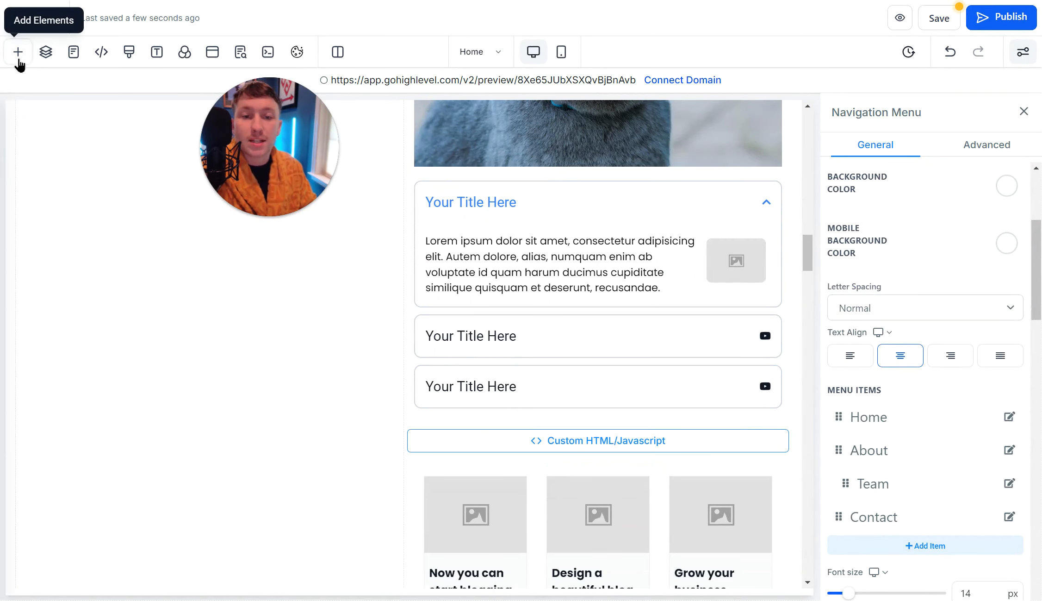
pyautogui.click(18, 52)
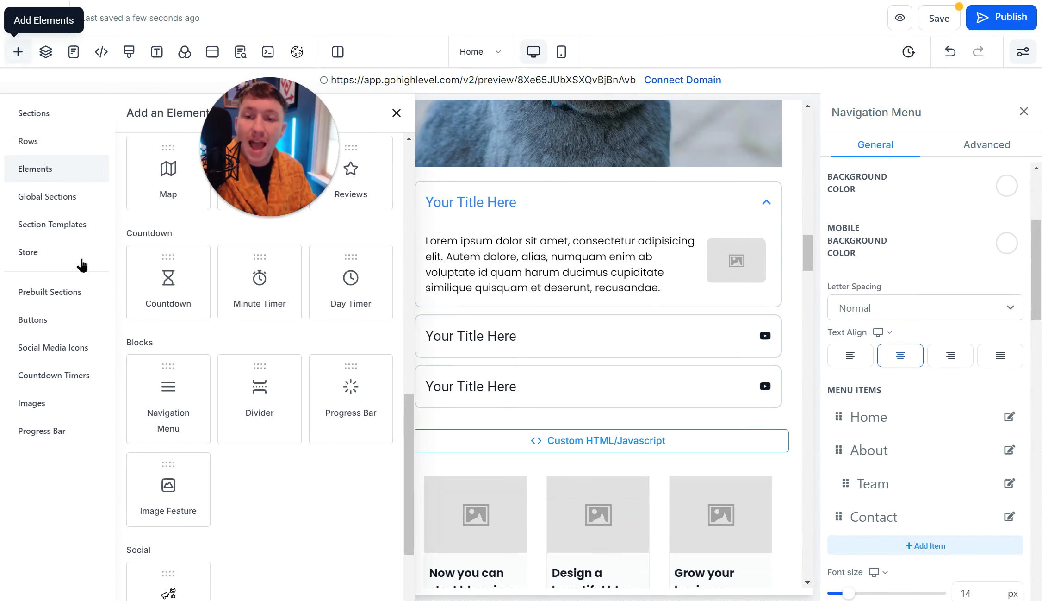
pyautogui.click(275, 407)
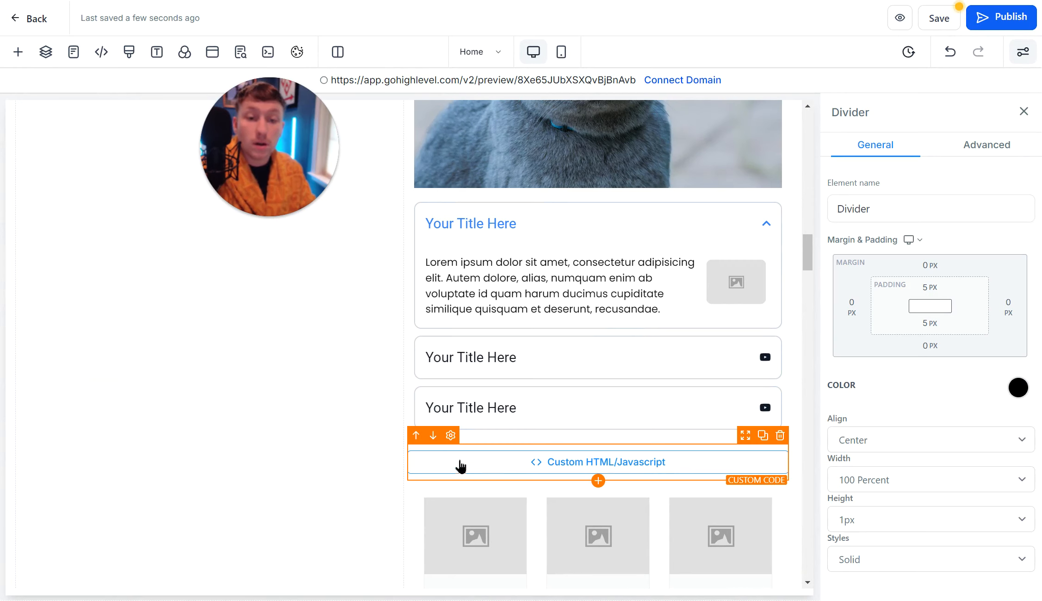
# Place another Divider between the lower Customer Testimonials widget and the image slider
pyautogui.scroll(4, 637, 527)
pyautogui.scroll(8, 638, 527)
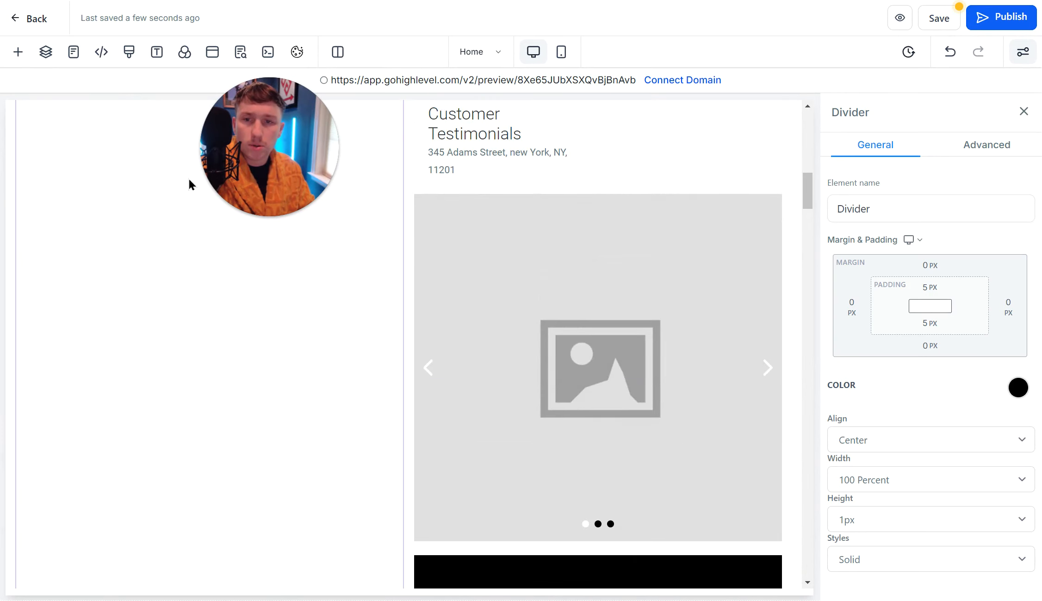
pyautogui.click(12, 58)
pyautogui.moveTo(193, 393); pyautogui.dragTo(578, 261)
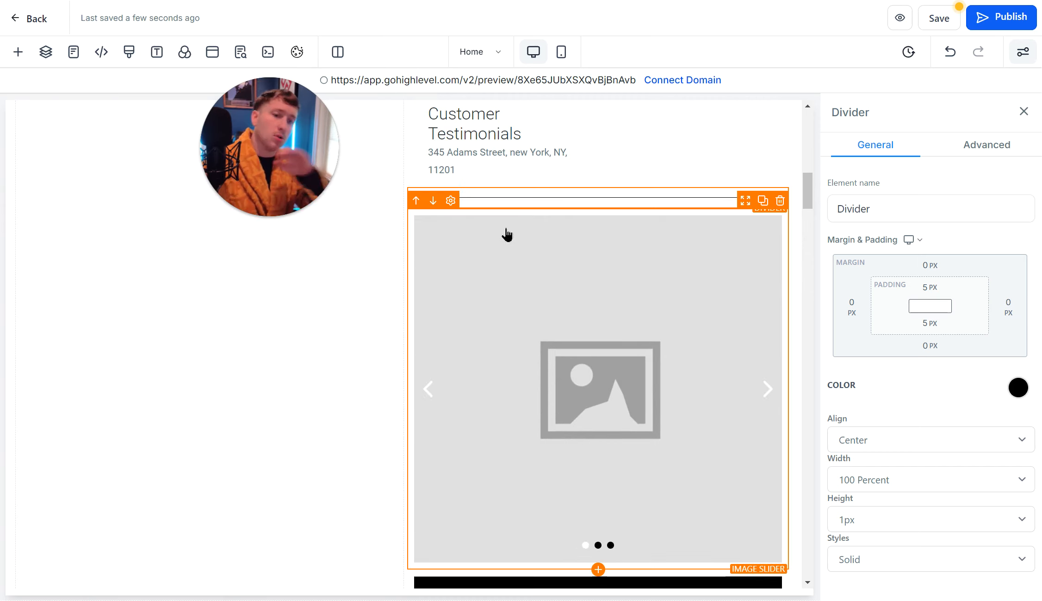
# Set the divider's width to 90 Percent, and try a 40px height before setting the height back to 1px
pyautogui.click(868, 479)
pyautogui.click(868, 434)
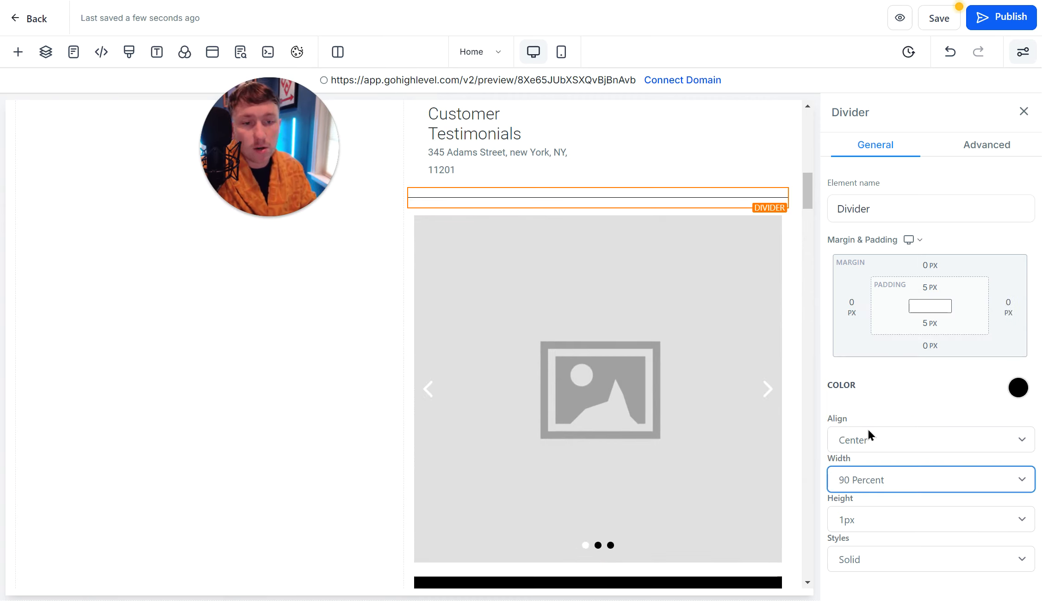
pyautogui.click(911, 515)
pyautogui.click(892, 455)
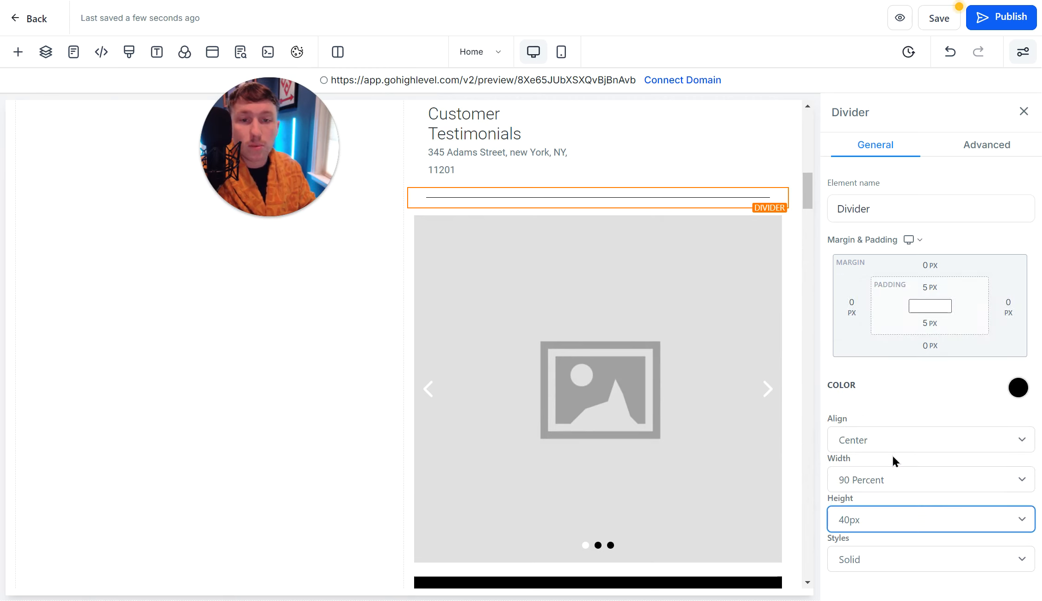
pyautogui.click(911, 506)
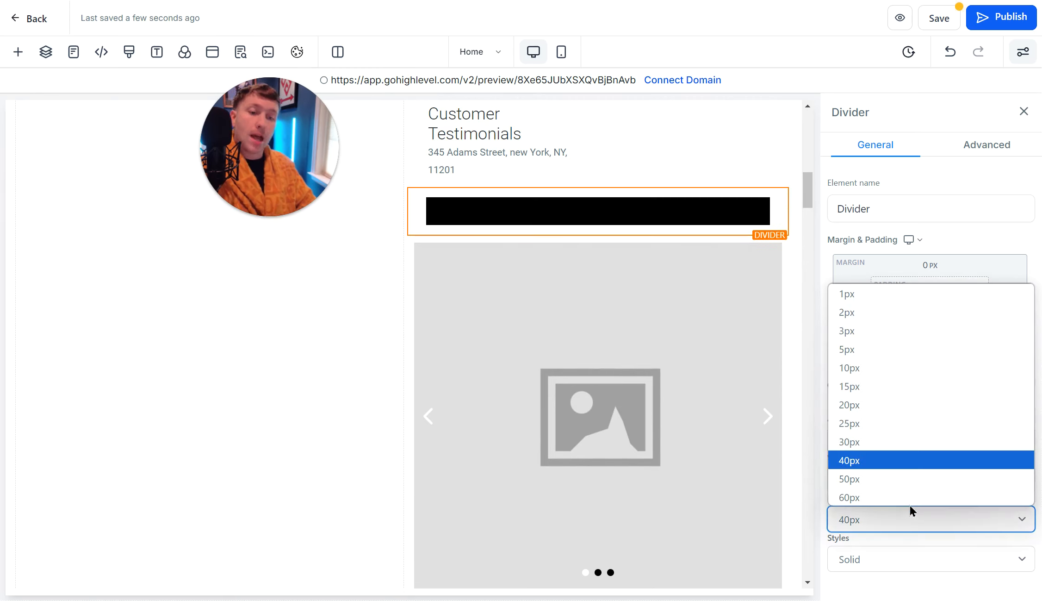
pyautogui.click(880, 295)
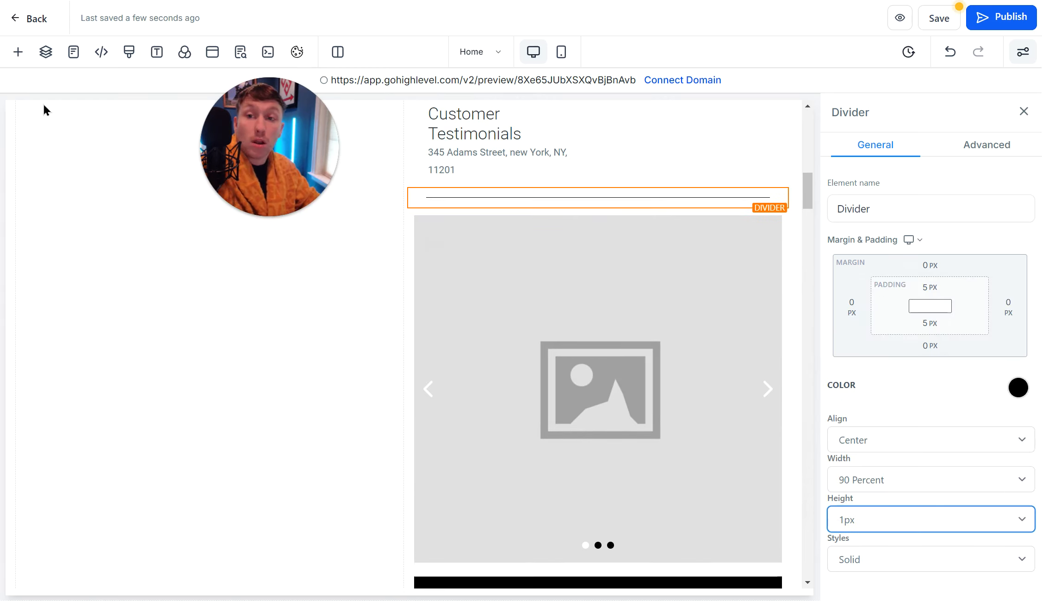
# Add a Progress Bar beneath the divider and an Image Feature element below it, keeping their default settings
pyautogui.click(18, 51)
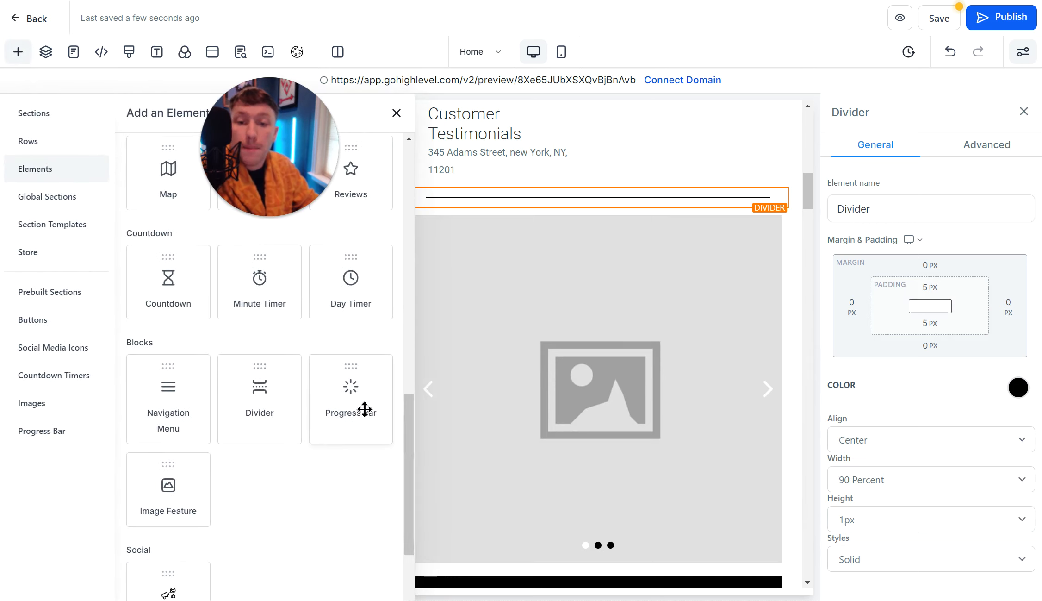
pyautogui.moveTo(365, 410); pyautogui.dragTo(532, 223)
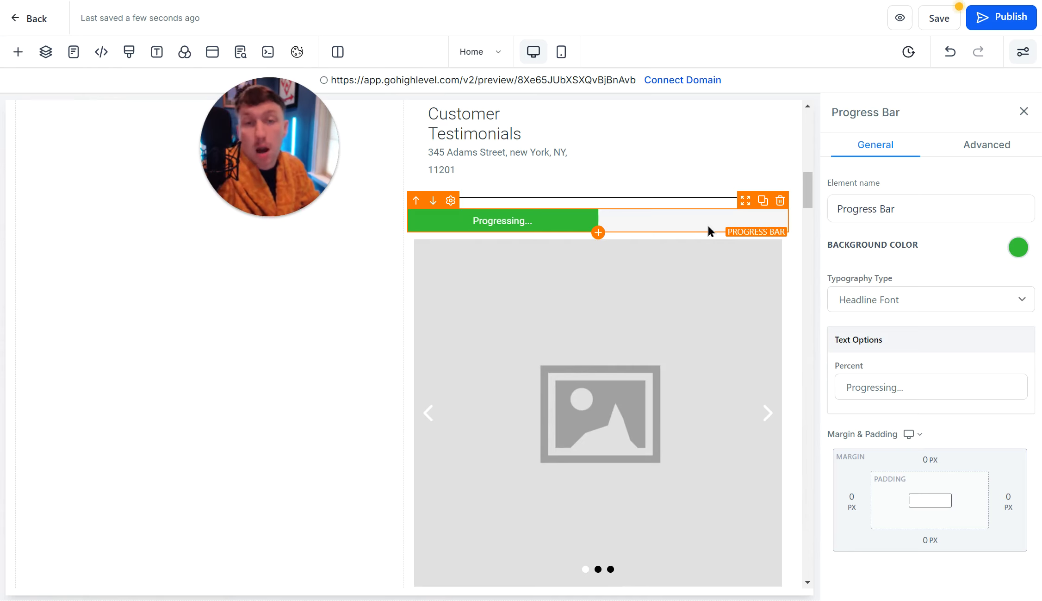
pyautogui.click(18, 51)
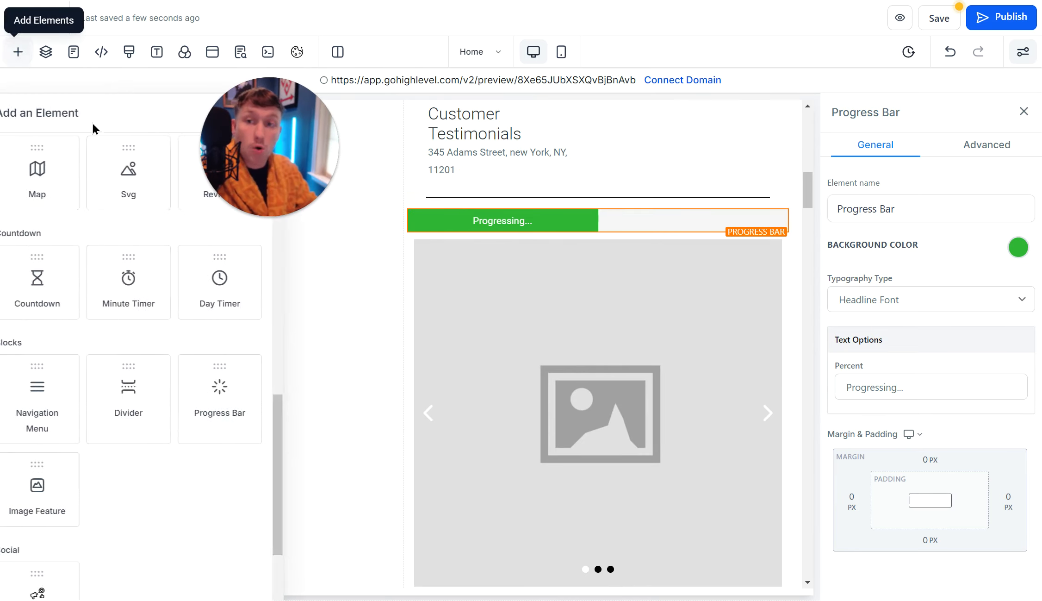
pyautogui.click(186, 502)
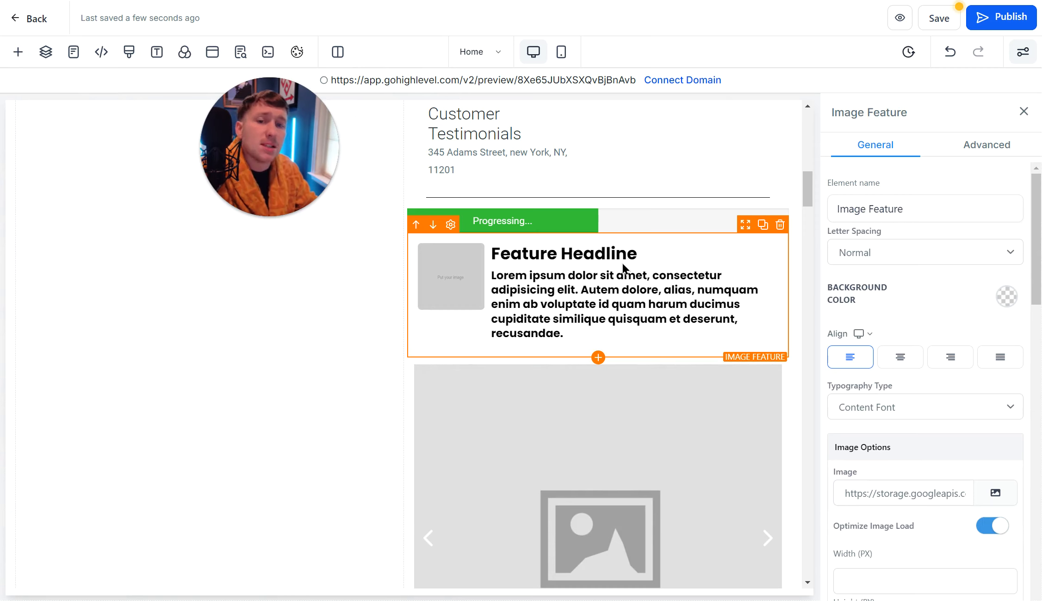
pyautogui.scroll(-9, 843, 408)
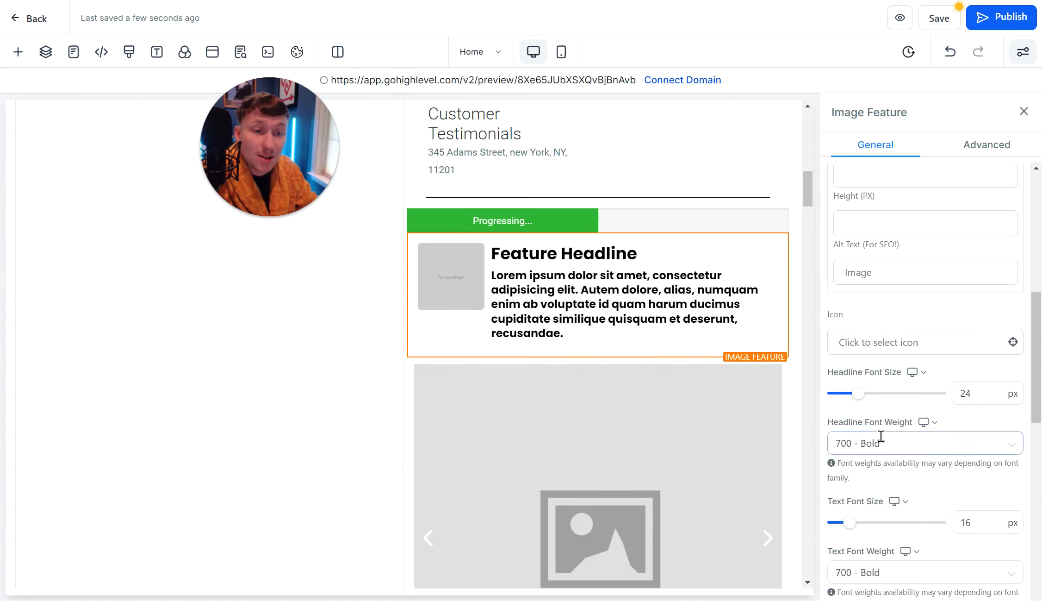
pyautogui.scroll(9, 877, 416)
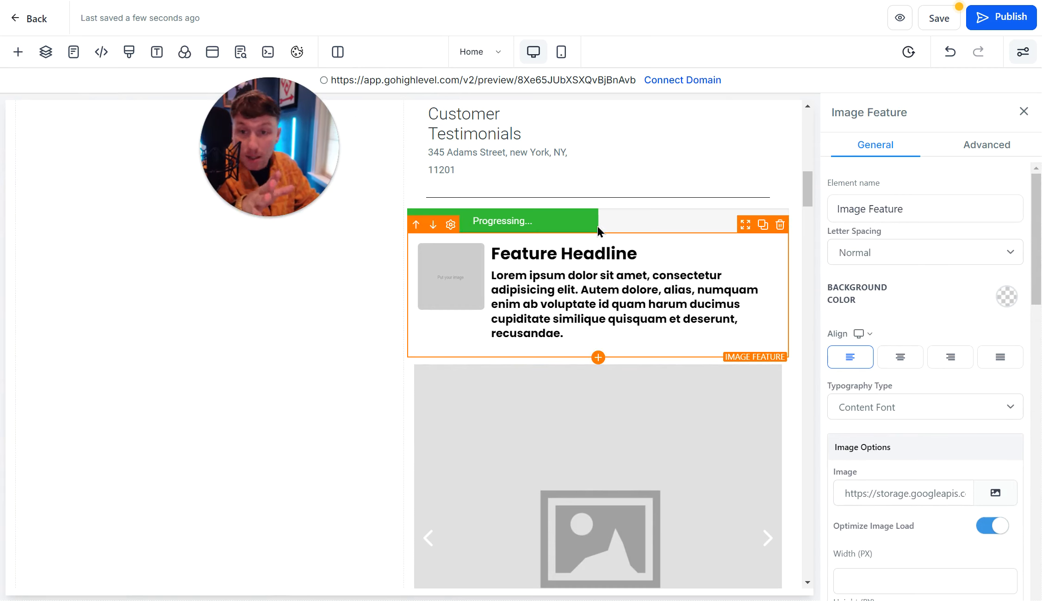
# Add a Social Icons element beneath the Image Feature and look over the Facebook icon's link and window options without changing them
pyautogui.click(19, 57)
pyautogui.scroll(-3, 233, 409)
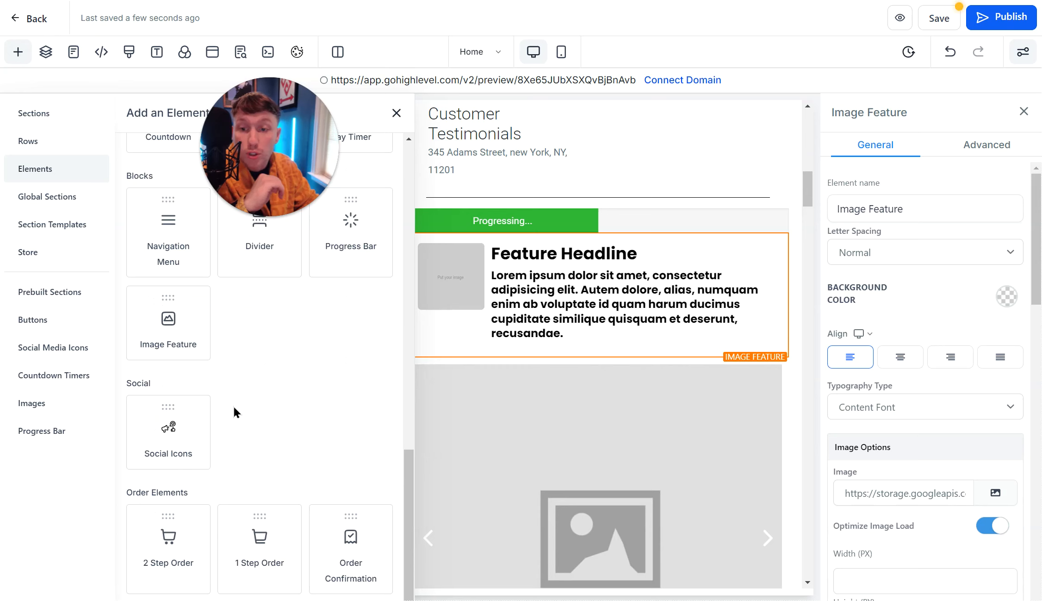
pyautogui.click(187, 426)
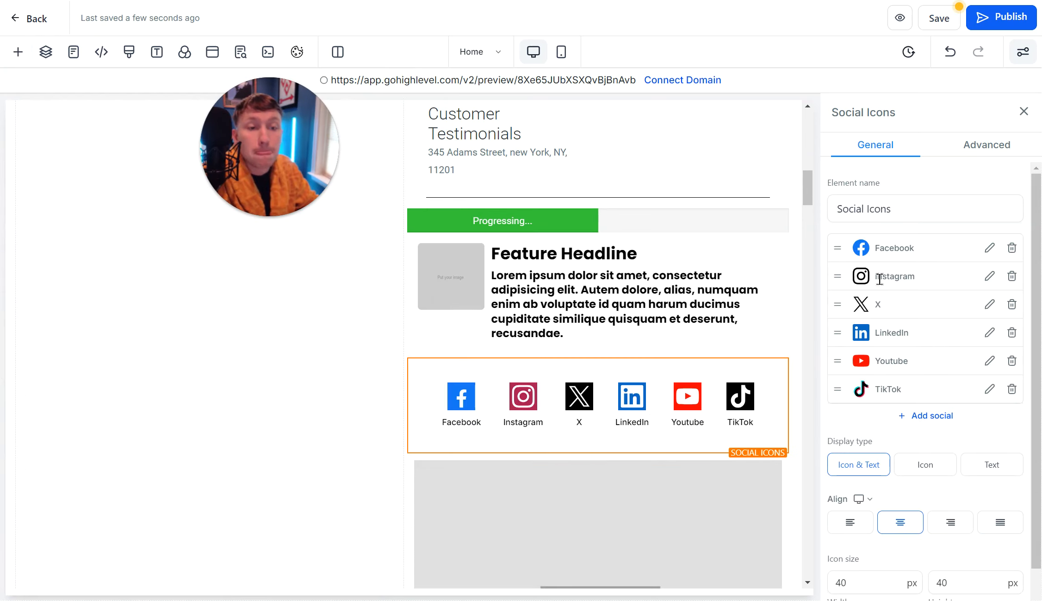
pyautogui.click(989, 248)
pyautogui.click(523, 302)
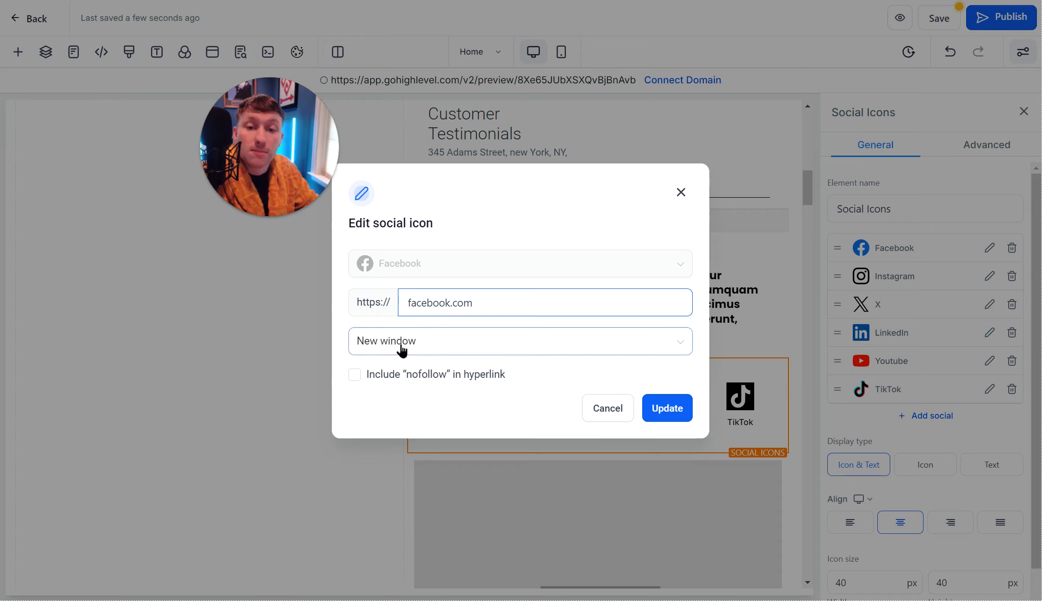
pyautogui.click(447, 352)
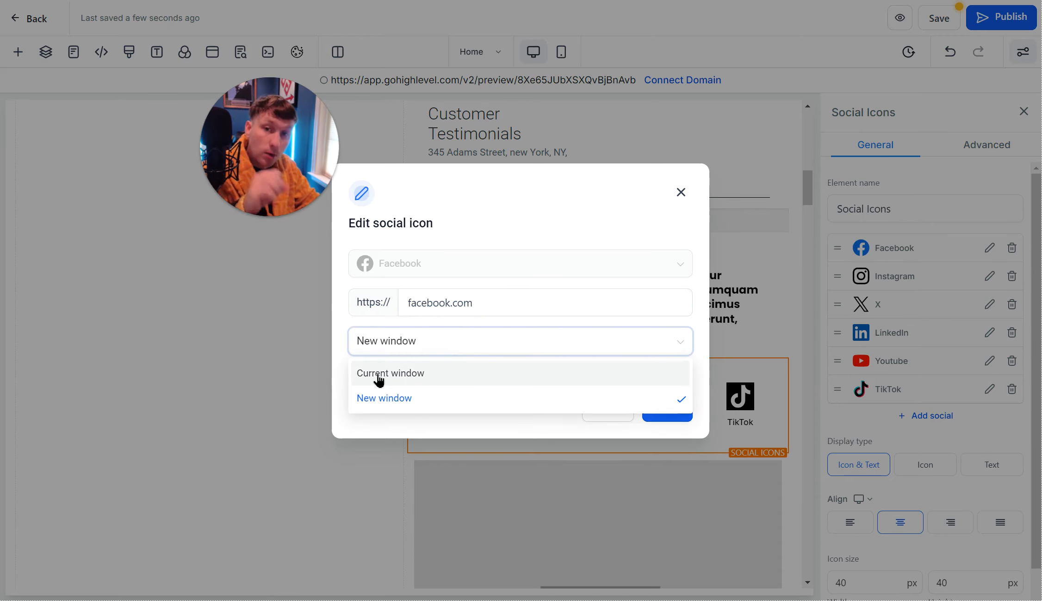
pyautogui.click(681, 192)
# Add a 2 Step Order element to the page, keeping its default settings
pyautogui.scroll(-10, 606, 331)
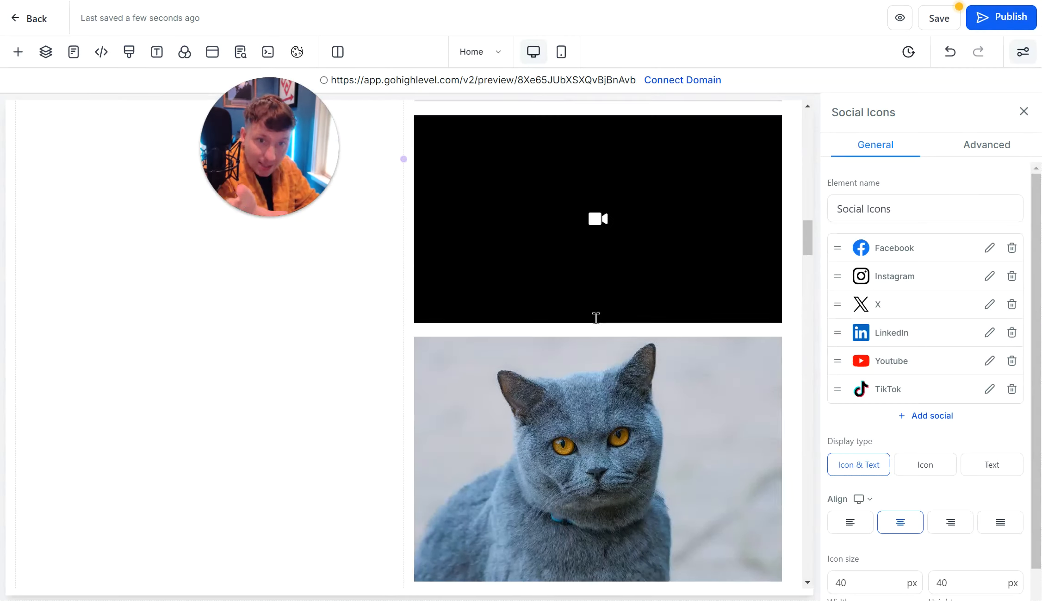
pyautogui.scroll(-20, 607, 331)
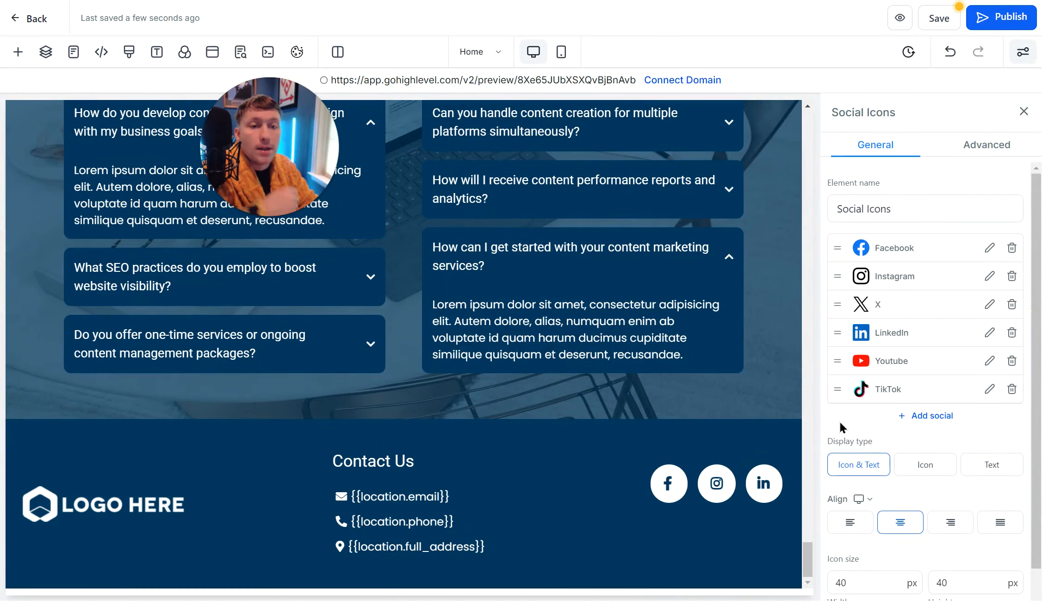
pyautogui.scroll(15, 749, 399)
pyautogui.scroll(20, 621, 383)
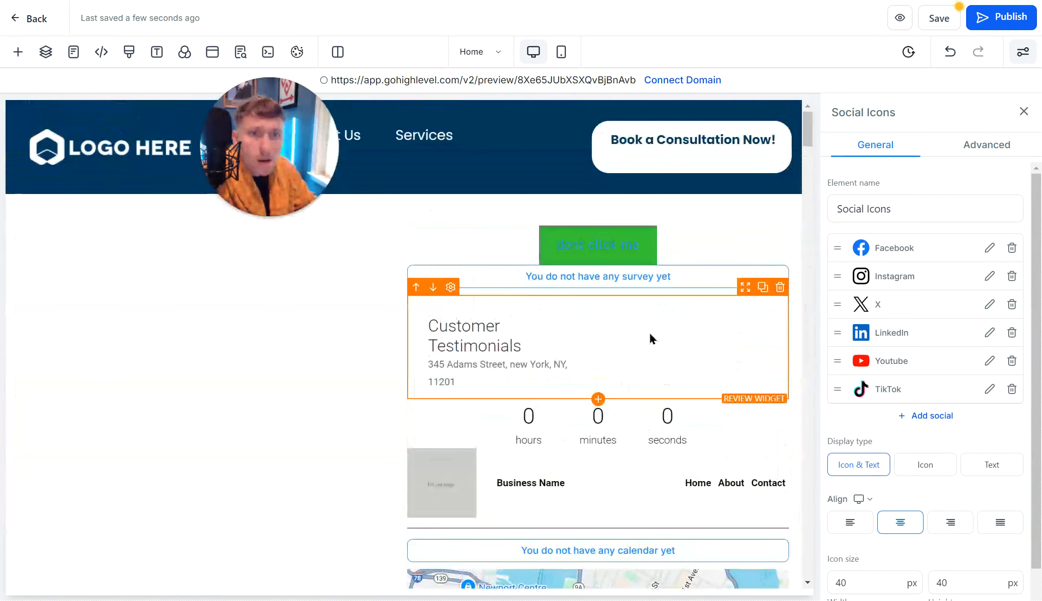
pyautogui.click(10, 55)
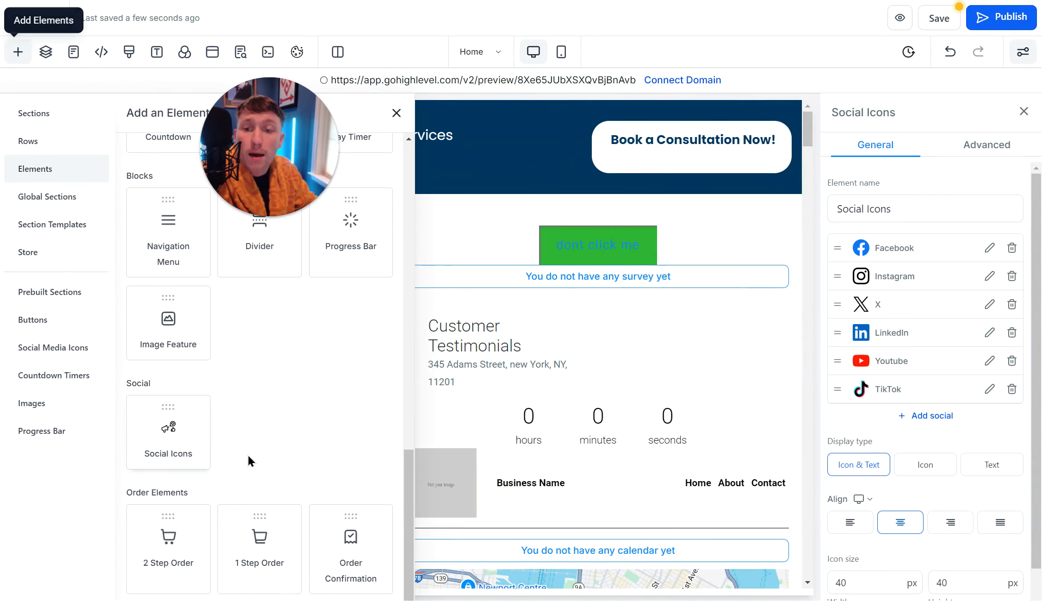
pyautogui.click(171, 552)
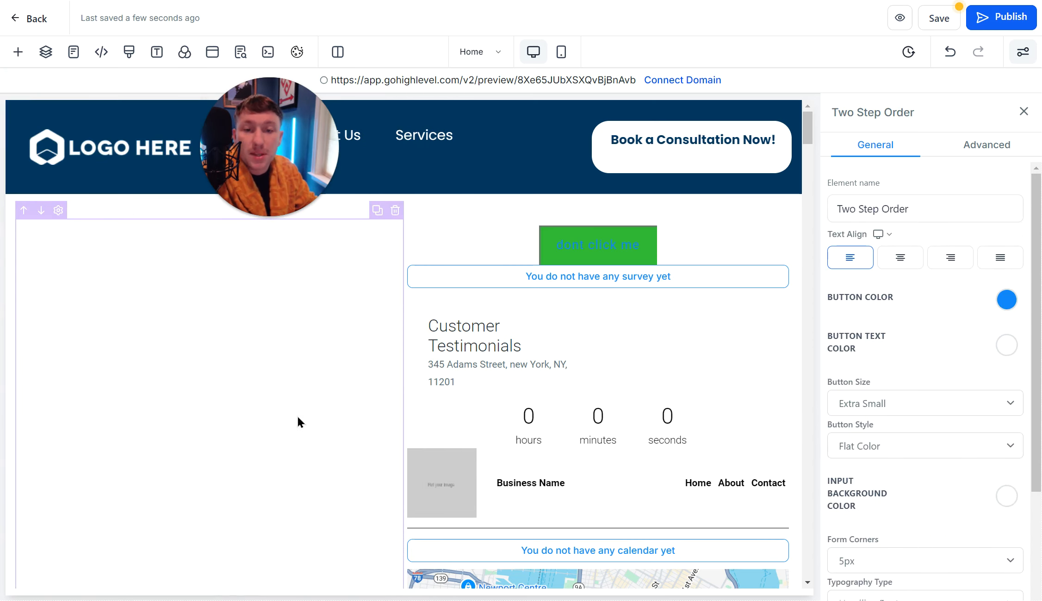
pyautogui.scroll(-3, 451, 469)
pyautogui.scroll(3, 451, 469)
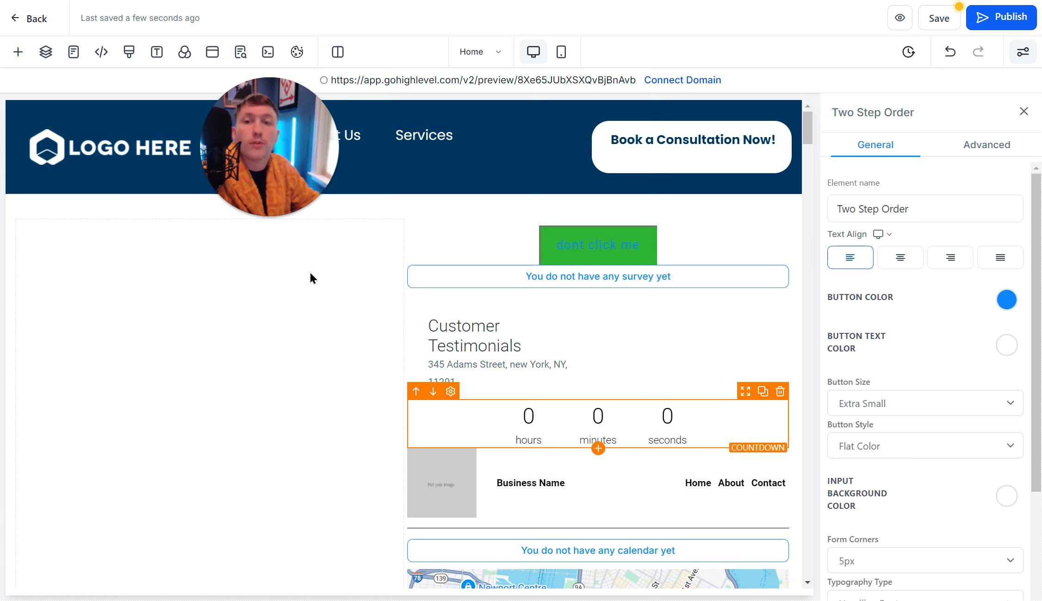
# Look through the full list of available elements, from the text elements to the order elements
pyautogui.click(19, 52)
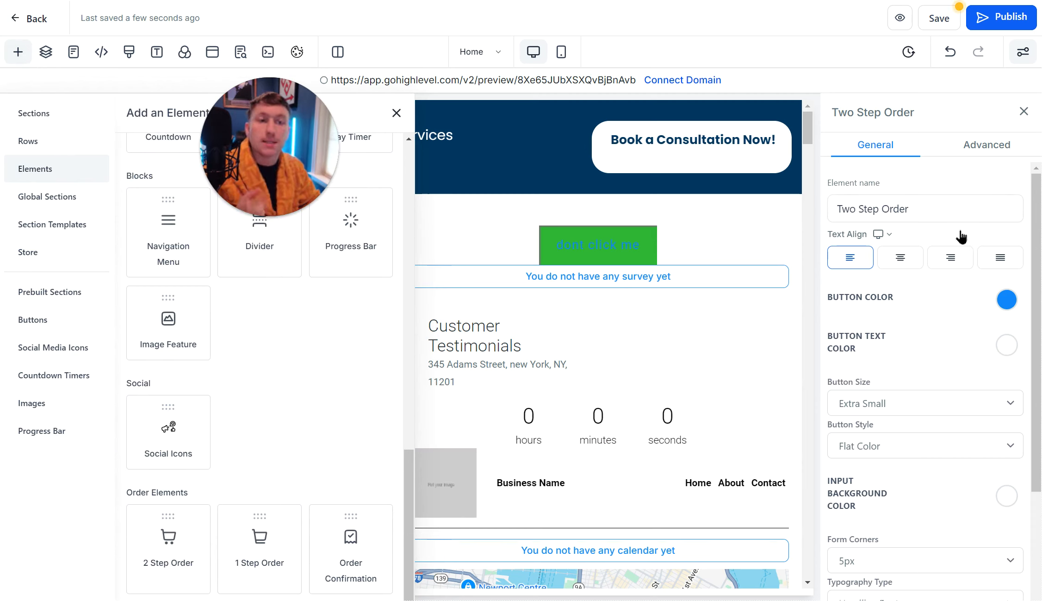
pyautogui.scroll(10, 281, 488)
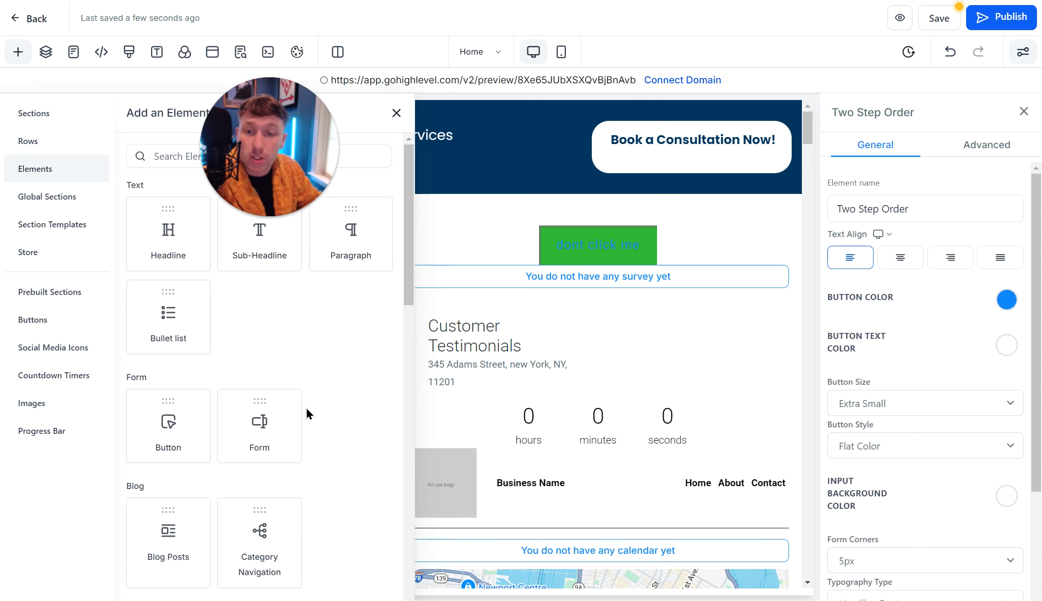
pyautogui.scroll(-10, 305, 410)
pyautogui.scroll(10, 284, 400)
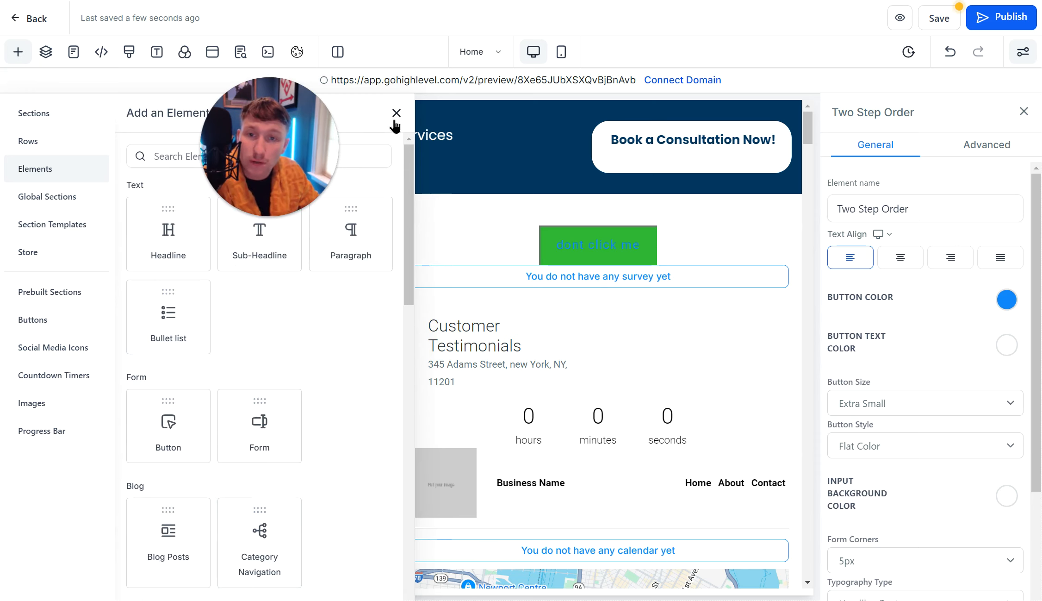
pyautogui.scroll(-10, 319, 320)
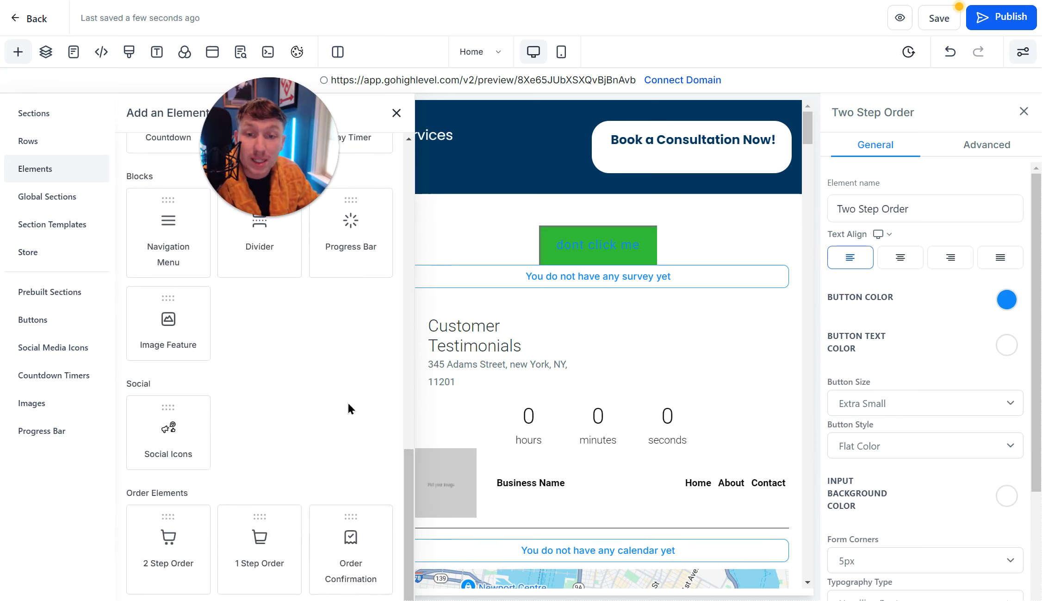
pyautogui.scroll(10, 347, 401)
pyautogui.click(396, 114)
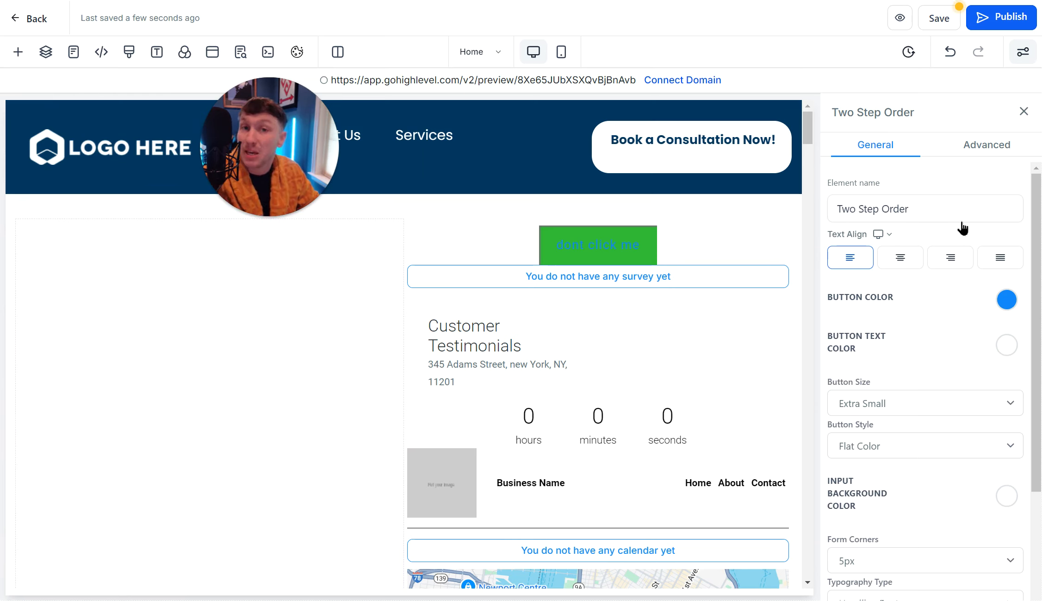
# Examine the page's layer structure, checking the 2 Column Row, desktop section, About Sec, Header and mobile section
pyautogui.click(46, 52)
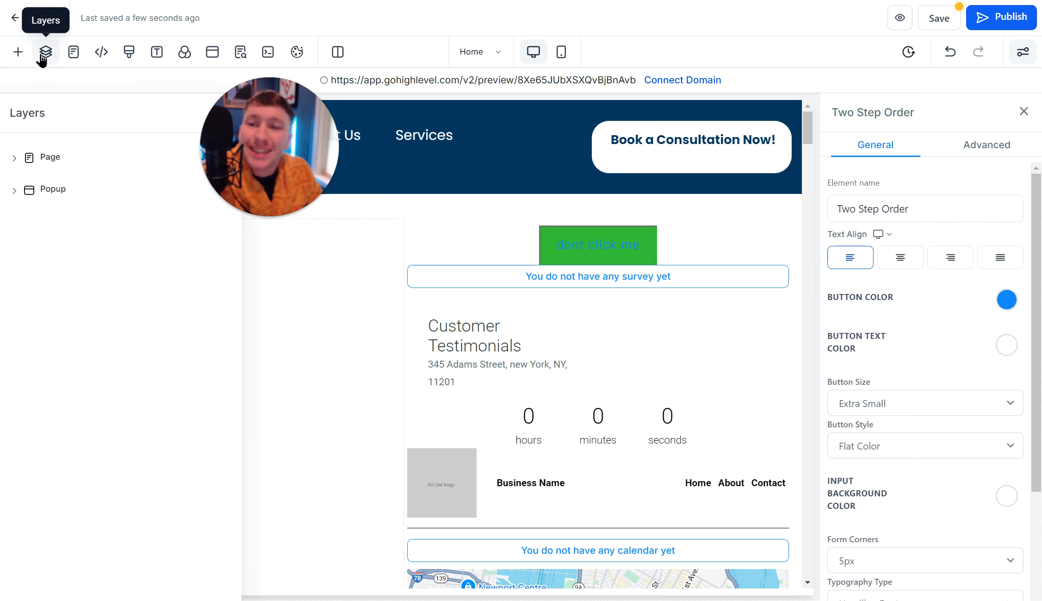
pyautogui.click(55, 160)
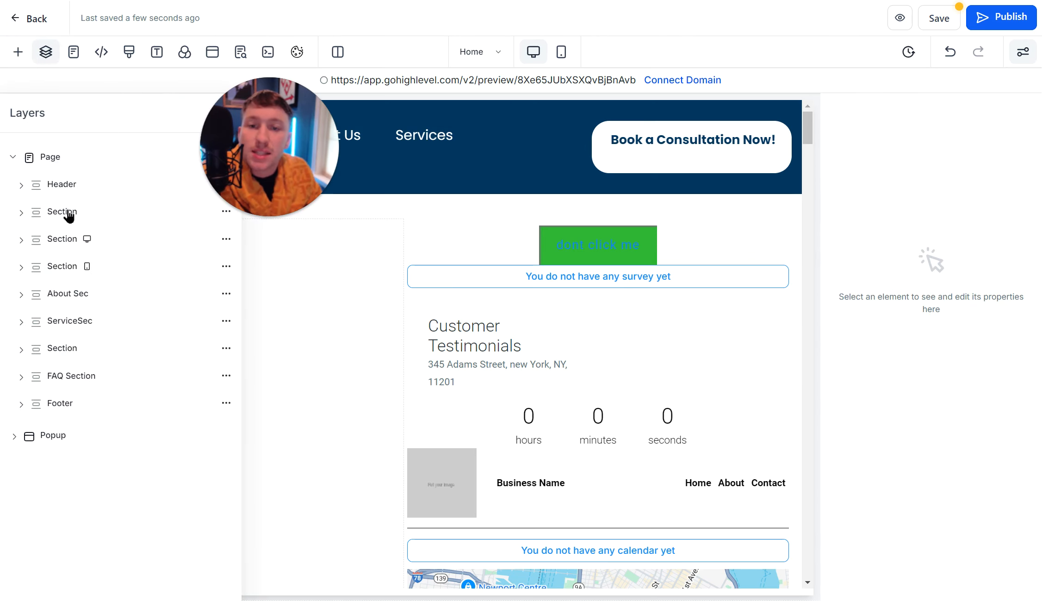
pyautogui.click(68, 214)
pyautogui.click(75, 241)
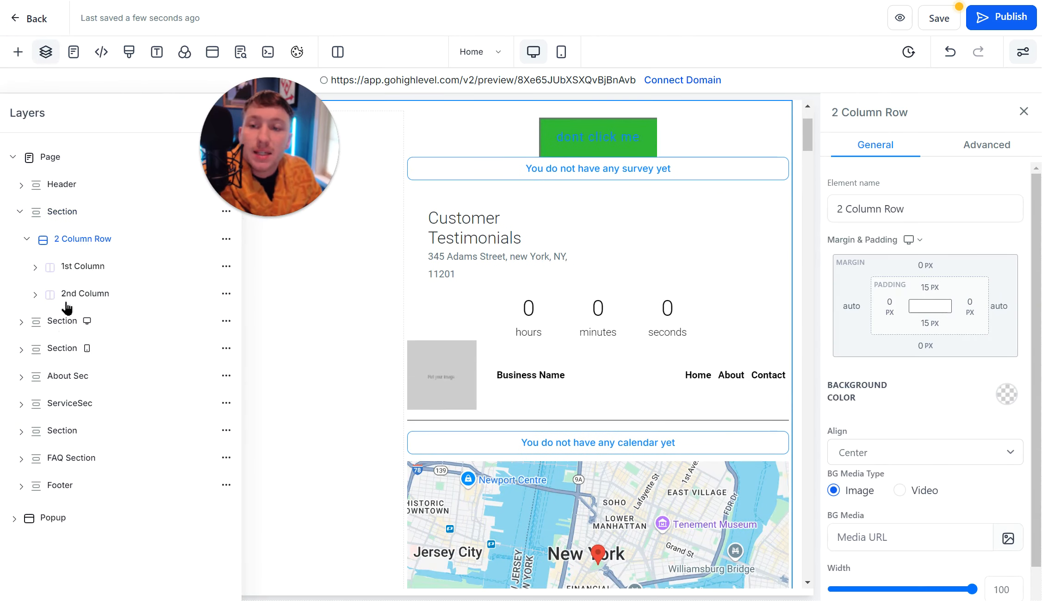
pyautogui.click(64, 320)
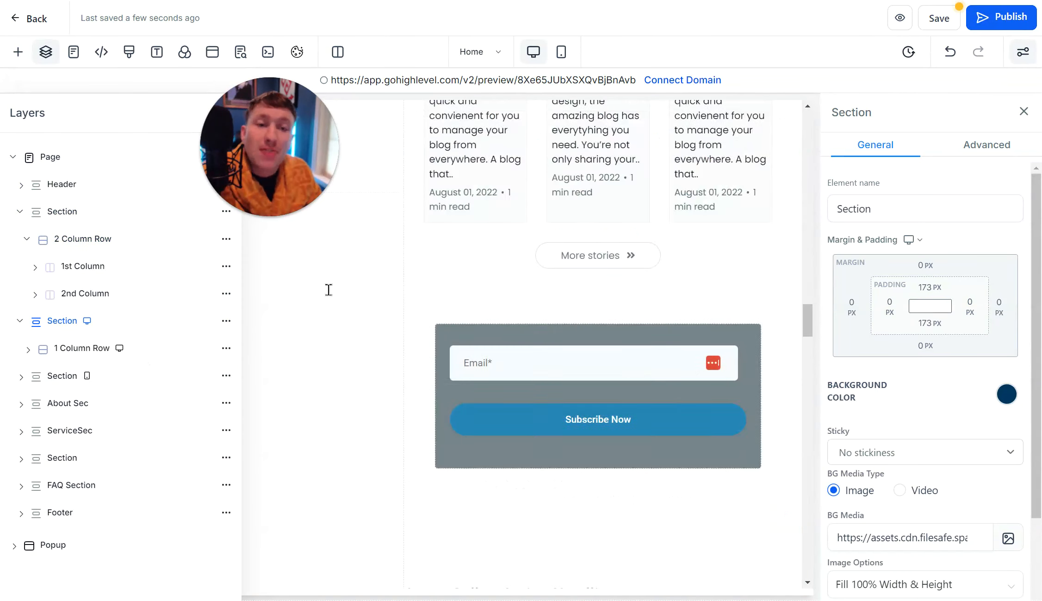
pyautogui.scroll(15, 327, 290)
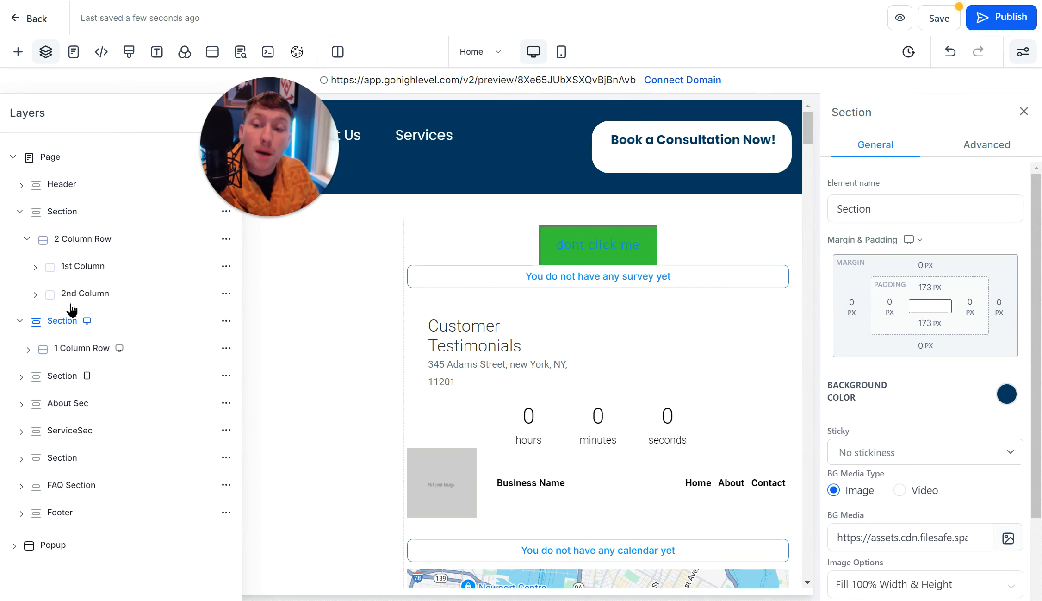
pyautogui.click(77, 403)
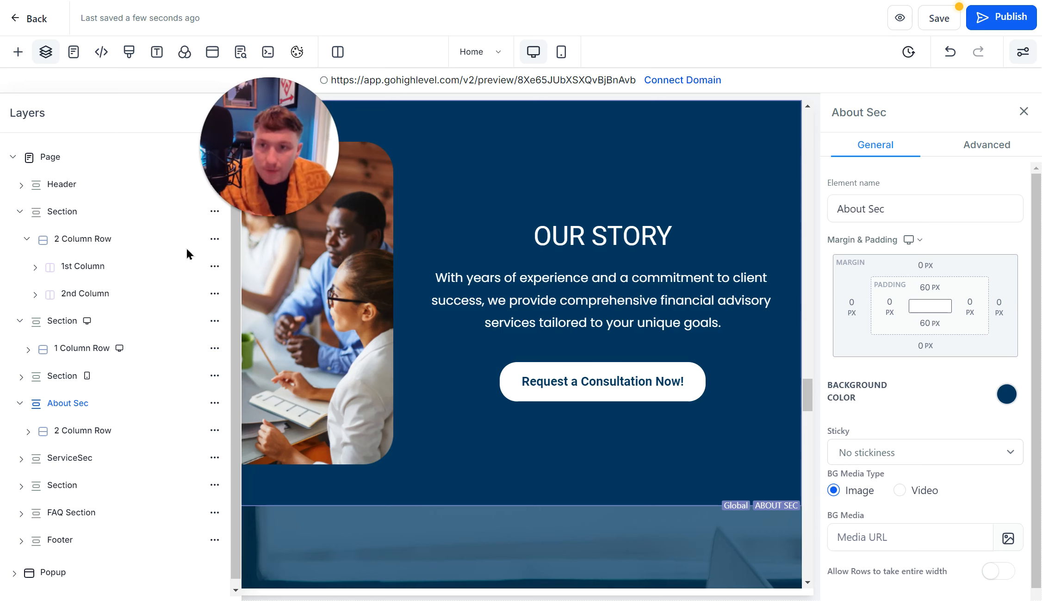
pyautogui.click(70, 197)
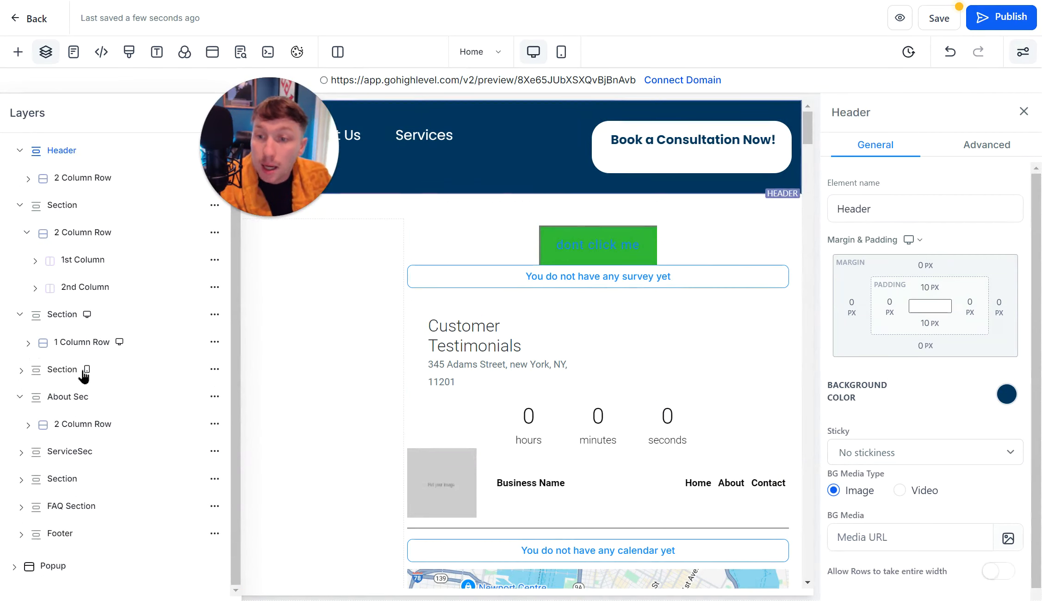
pyautogui.click(83, 370)
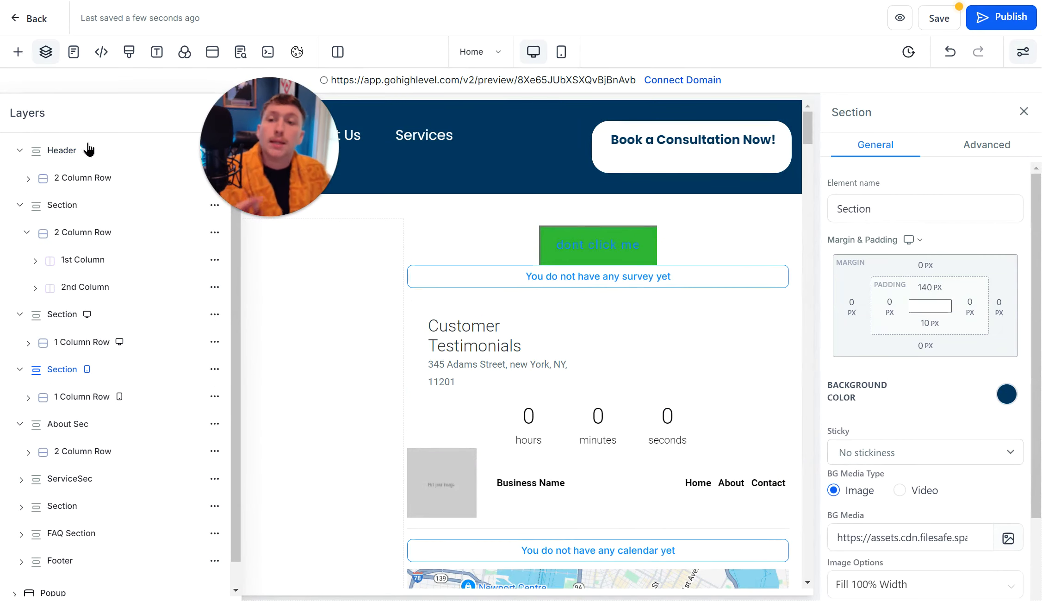
# Show the website's page list and try to switch from Home to the Contact page, keeping the unsaved Home page open
pyautogui.click(73, 55)
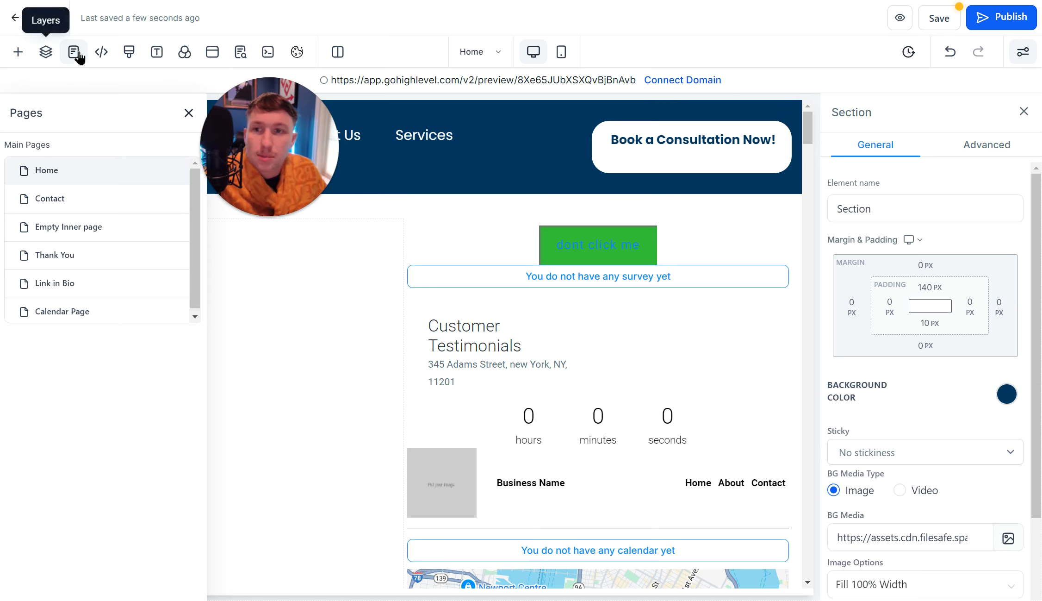
pyautogui.click(72, 198)
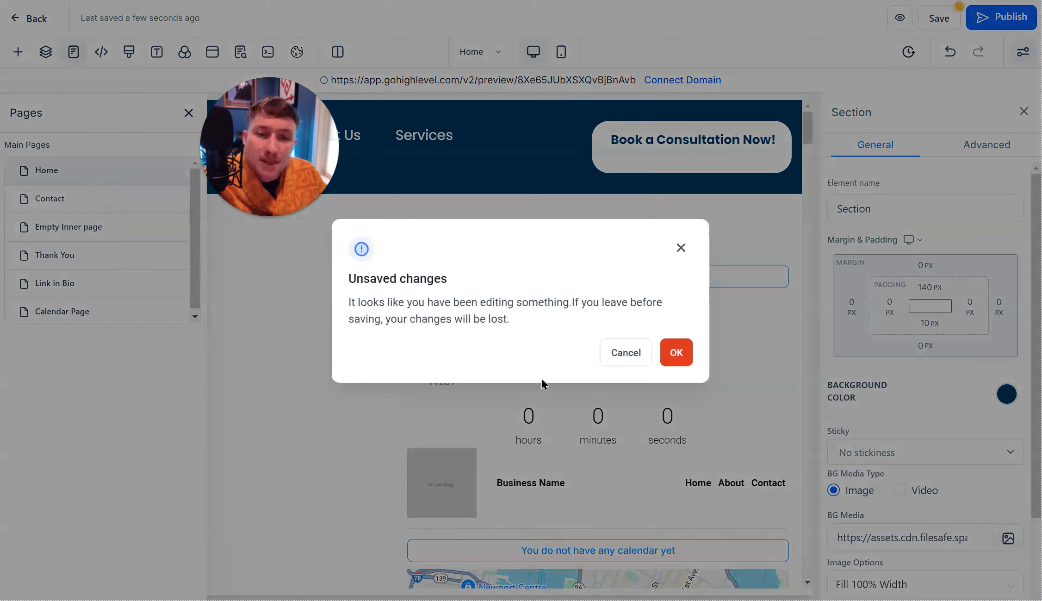
pyautogui.click(679, 249)
pyautogui.click(133, 200)
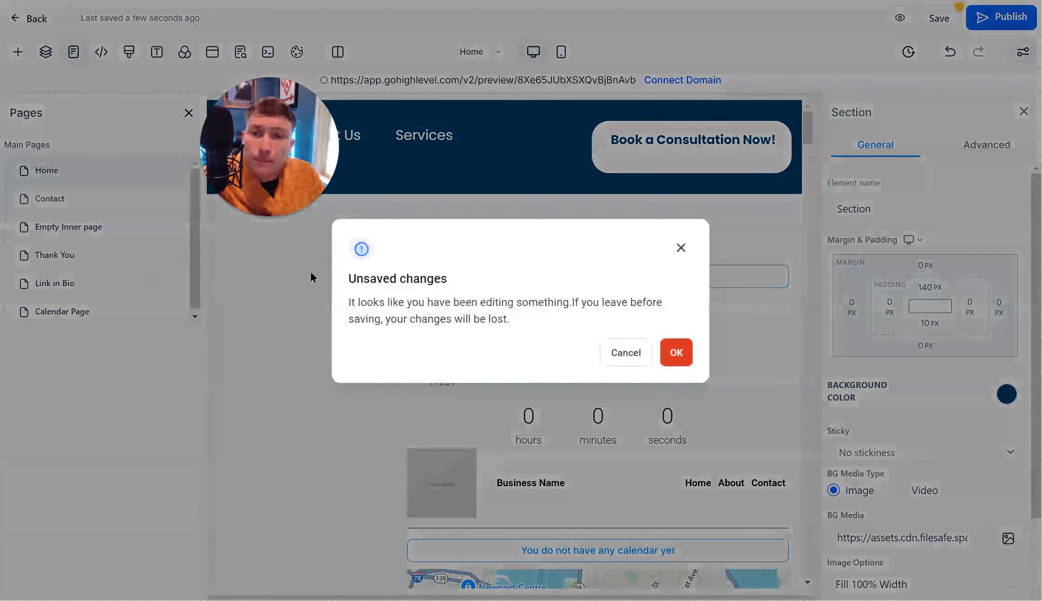
pyautogui.click(681, 250)
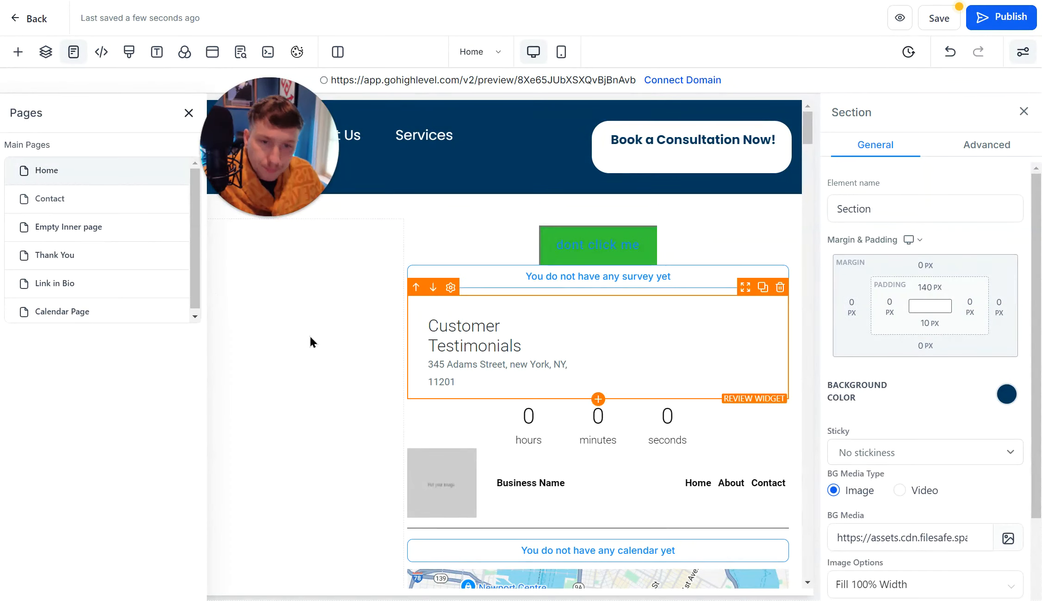
pyautogui.scroll(-15, 578, 384)
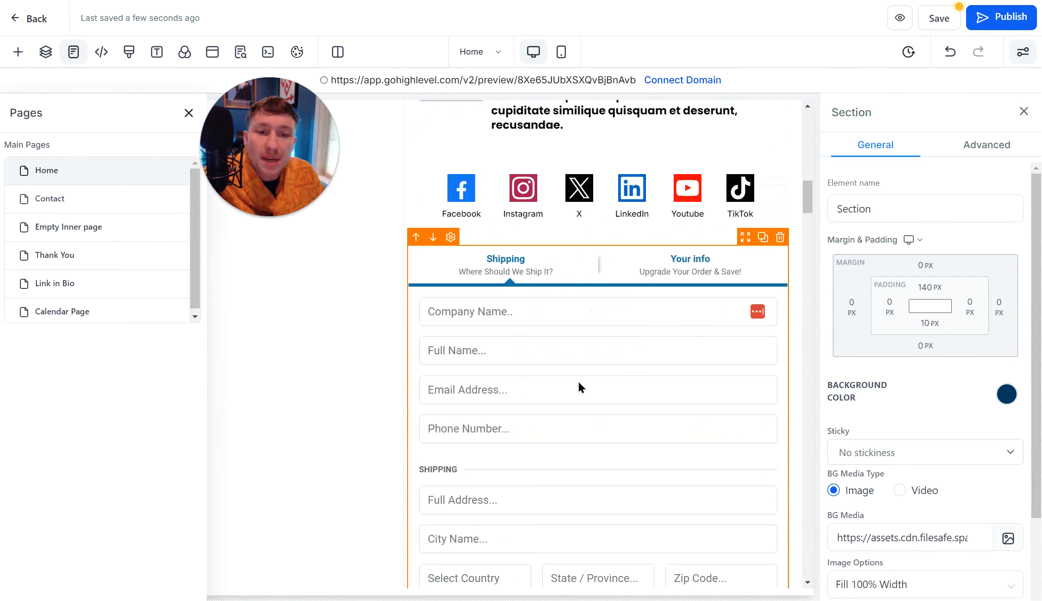
pyautogui.scroll(15, 578, 384)
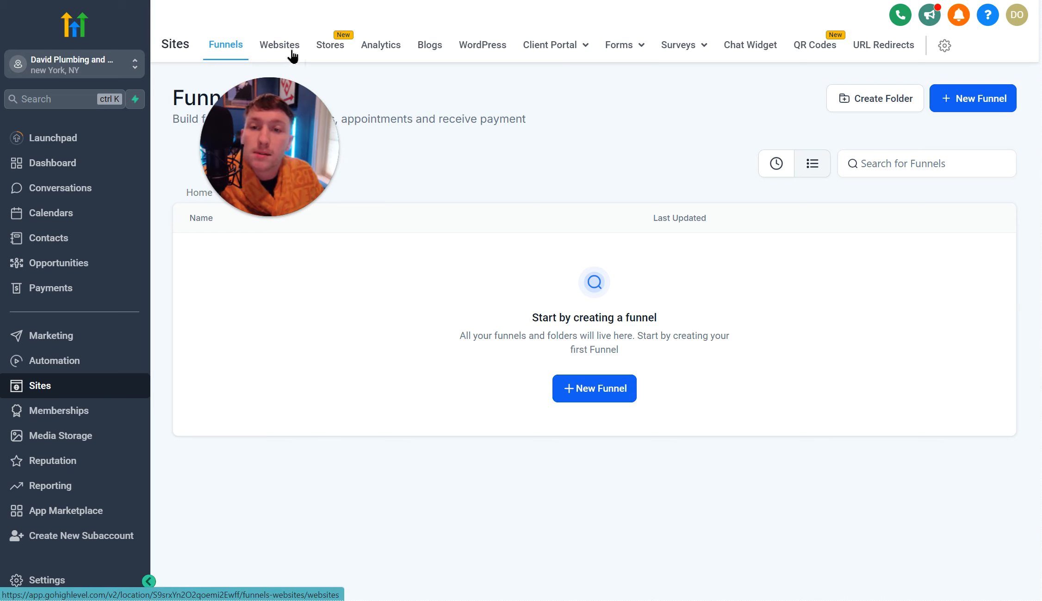
# Open the Marketing Agency website's page overview and check the editing options offered for the Contact page
pyautogui.click(293, 56)
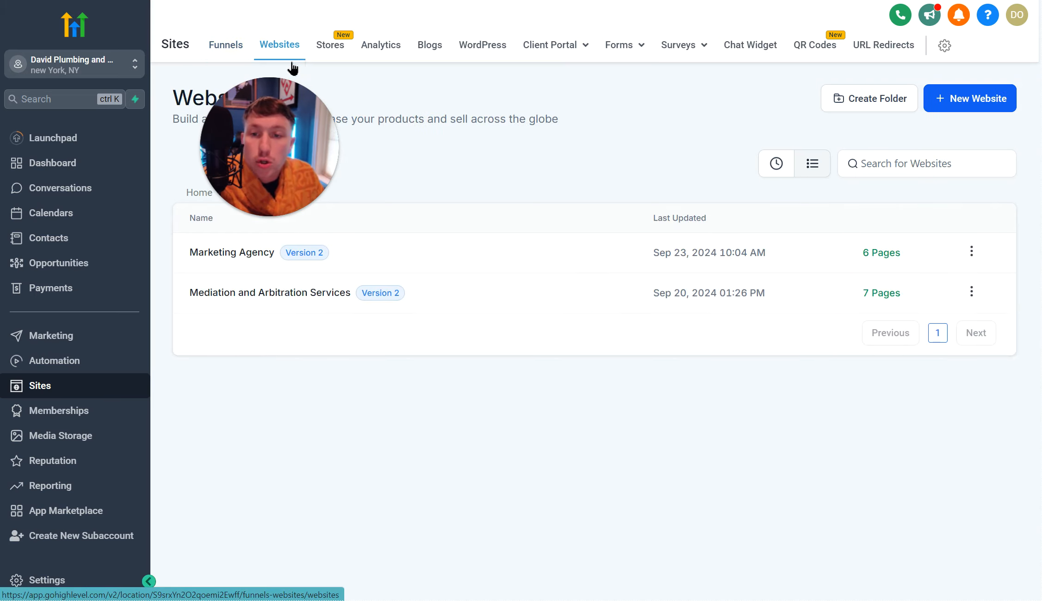
pyautogui.click(235, 252)
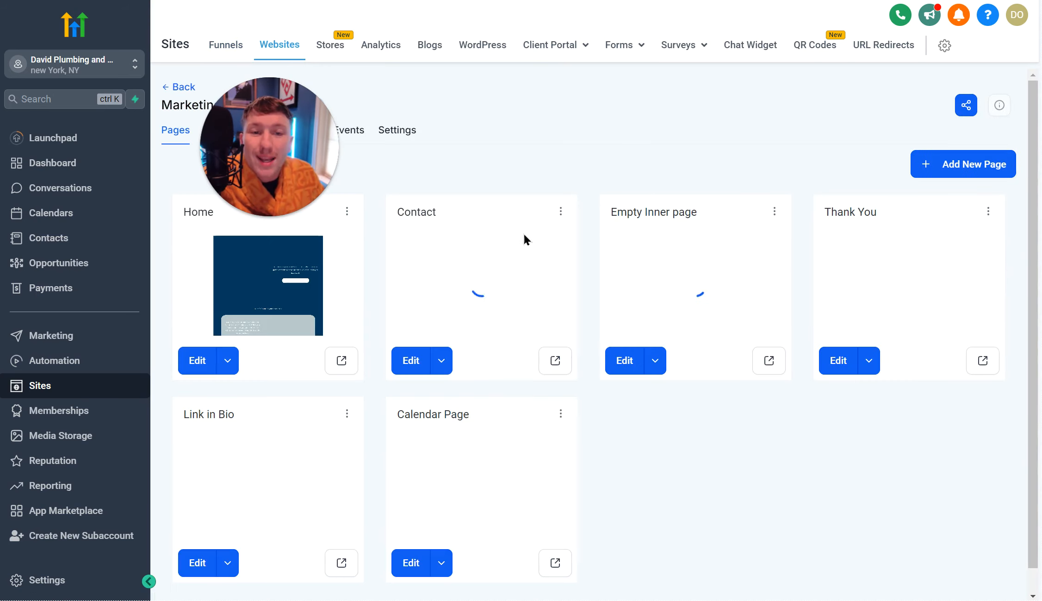
pyautogui.click(442, 365)
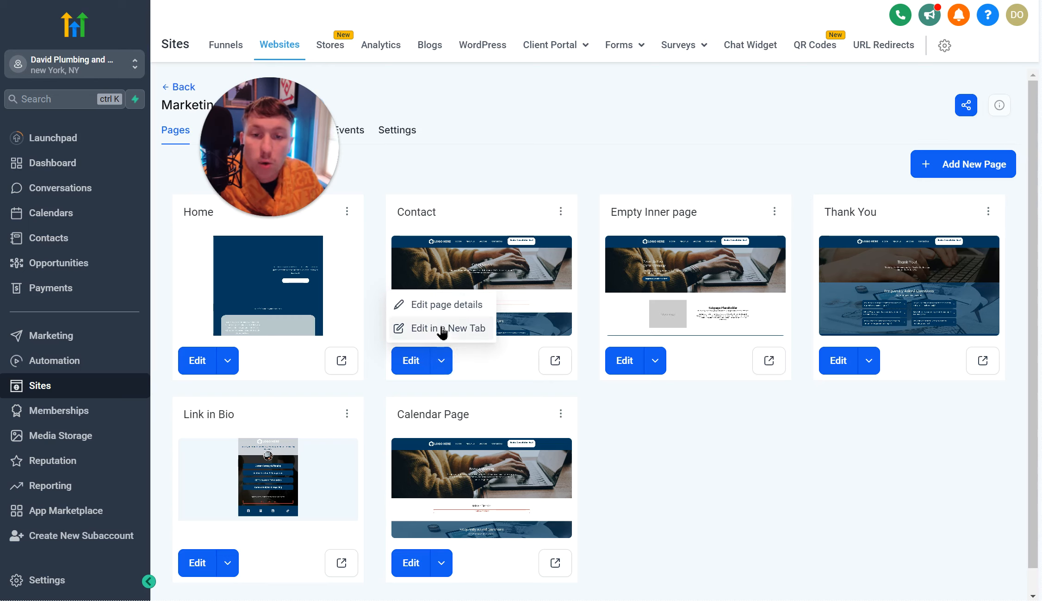
pyautogui.click(653, 460)
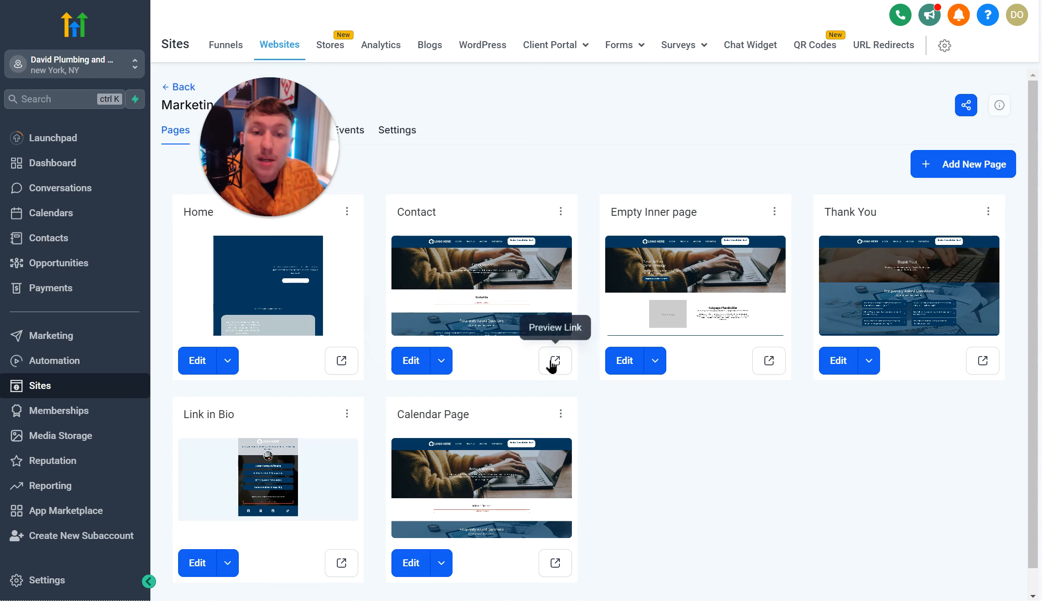
# Preview the Home page of the Marketing Agency website and return to the page overview
pyautogui.click(342, 361)
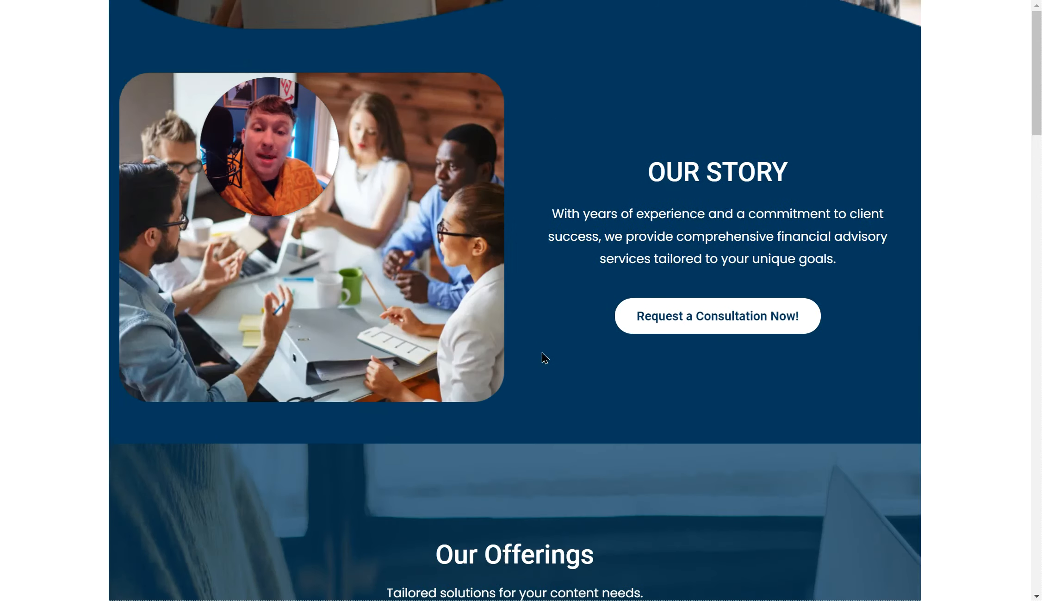
pyautogui.scroll(-10, 542, 355)
pyautogui.scroll(10, 553, 399)
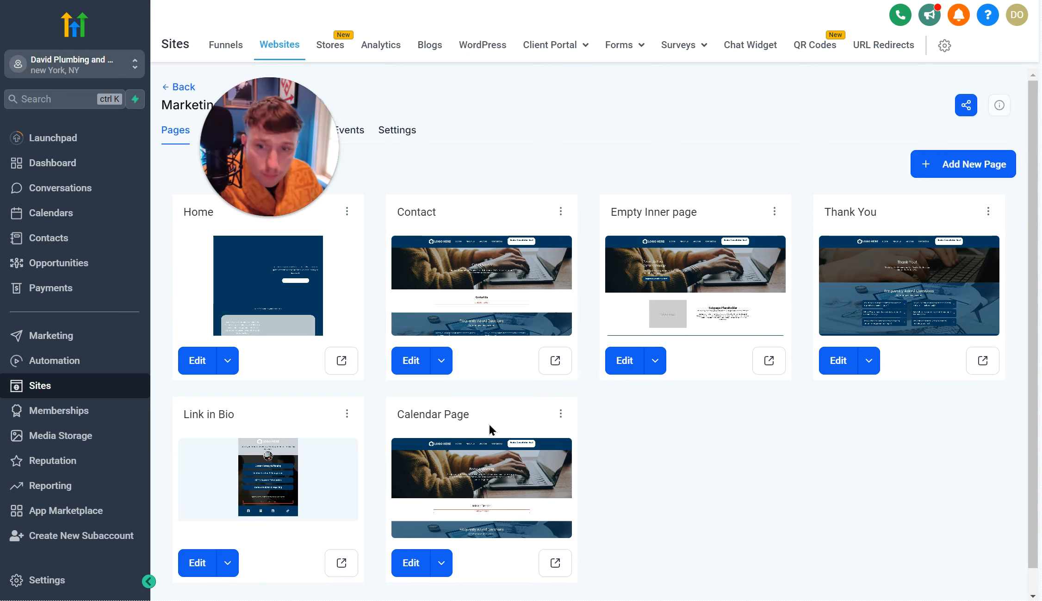
pyautogui.scroll(-1, 491, 429)
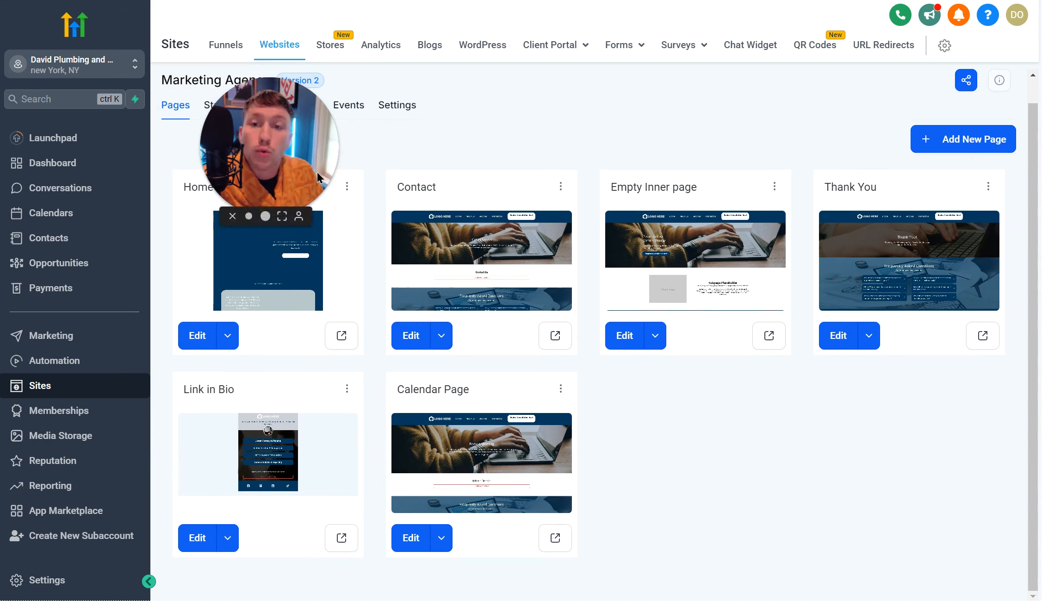
pyautogui.moveTo(319, 177); pyautogui.dragTo(664, 130)
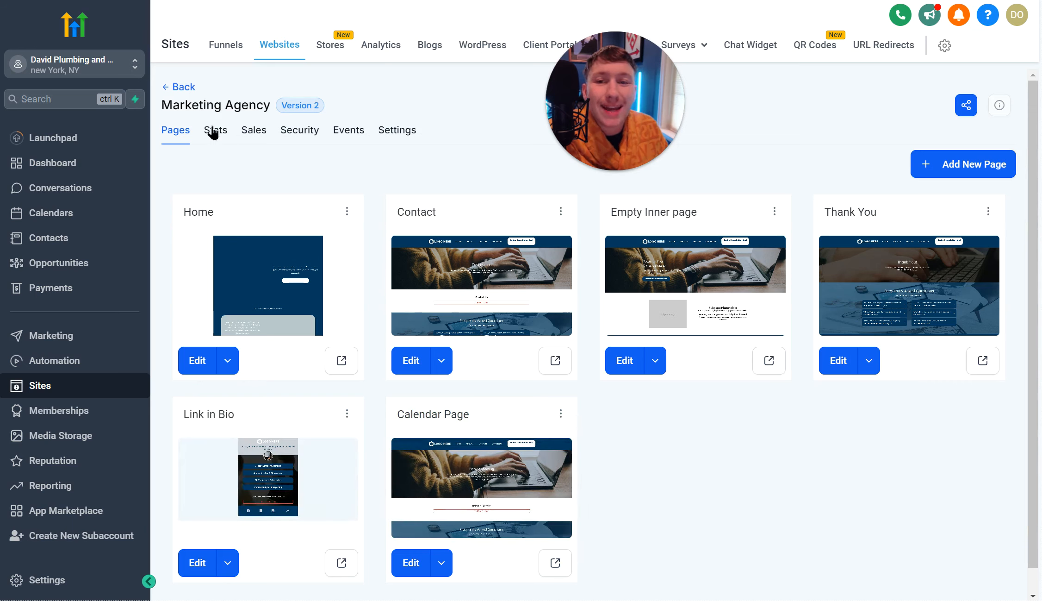
# Review the Marketing Agency website's stats, sales, security headers and tracking events
pyautogui.click(216, 131)
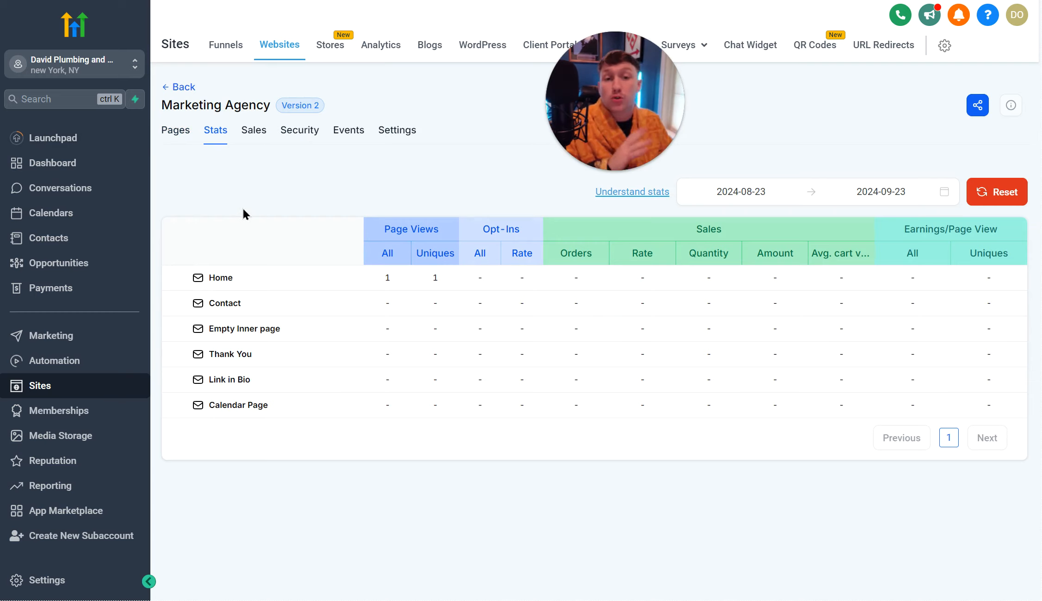
pyautogui.click(256, 134)
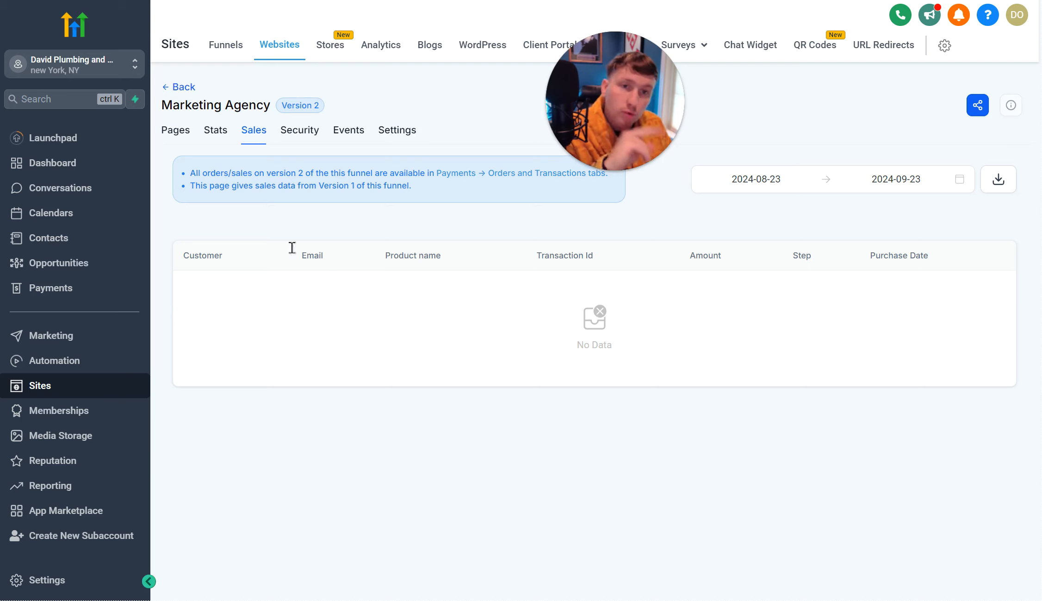
pyautogui.click(309, 136)
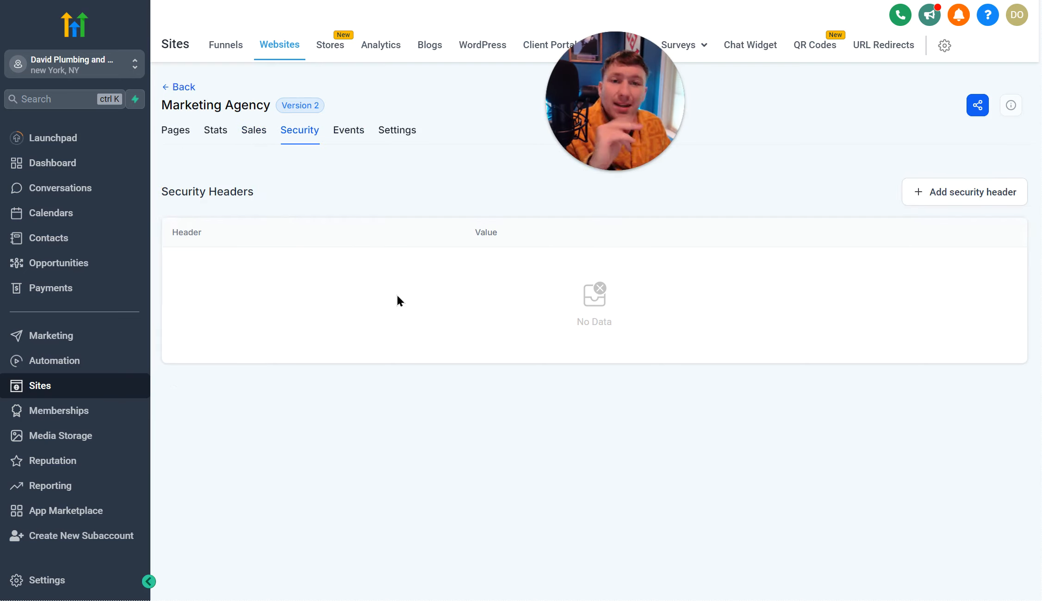
pyautogui.click(348, 133)
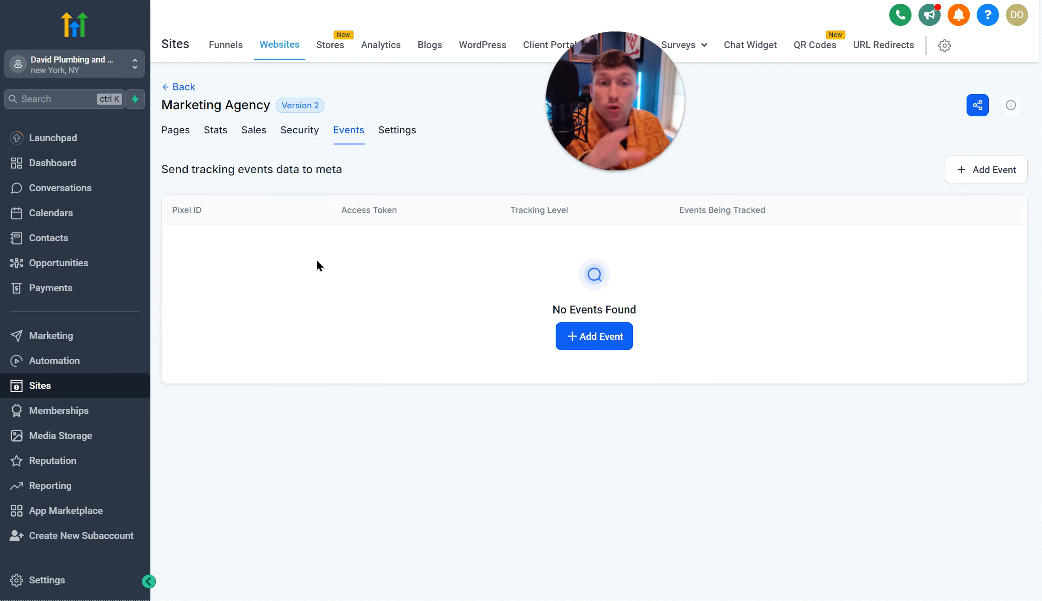
# Examine the website's settings, including domain, path, tracking codes, chat widget, payment mode and optimization options, without changing them
pyautogui.click(399, 133)
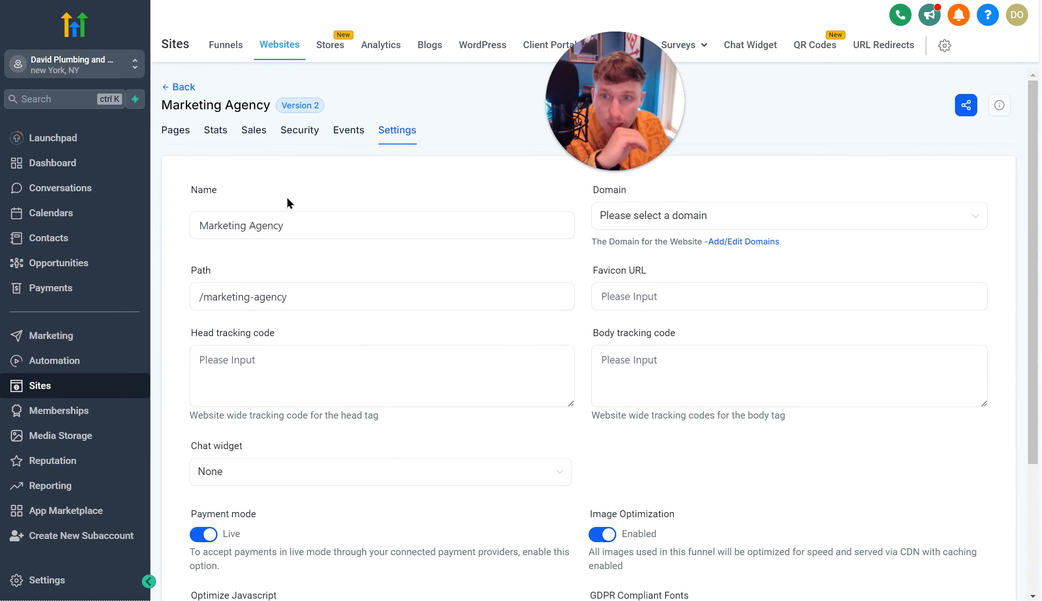
pyautogui.click(639, 217)
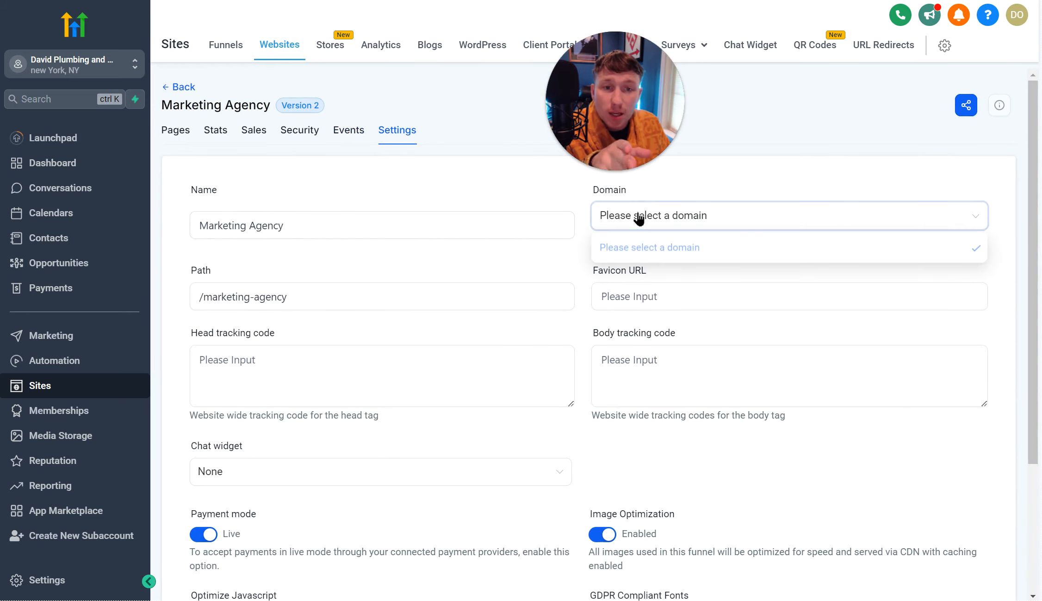
pyautogui.click(789, 163)
pyautogui.click(281, 301)
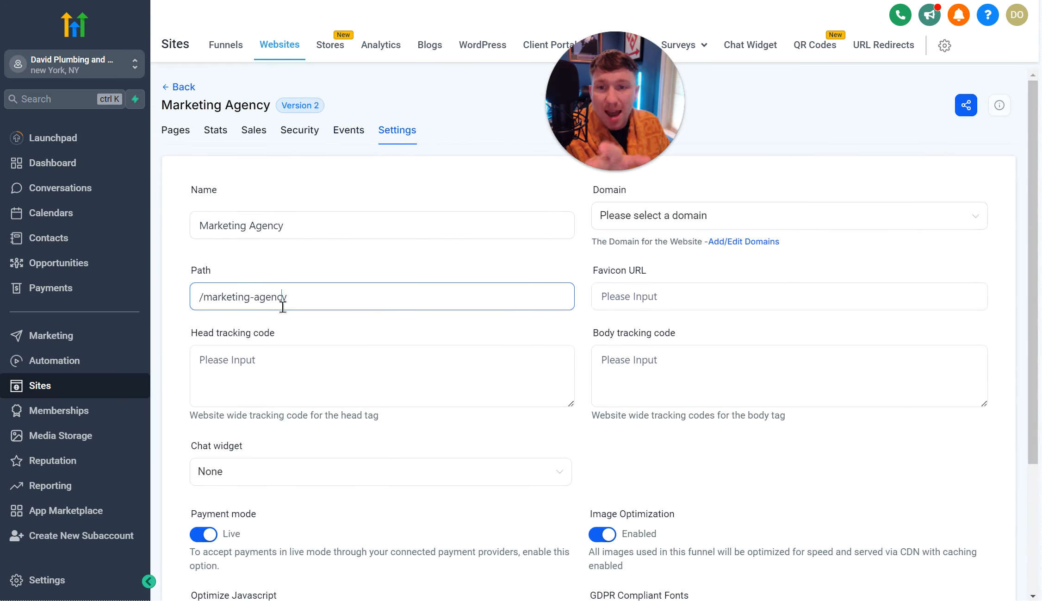
pyautogui.click(286, 376)
pyautogui.scroll(-4, 301, 379)
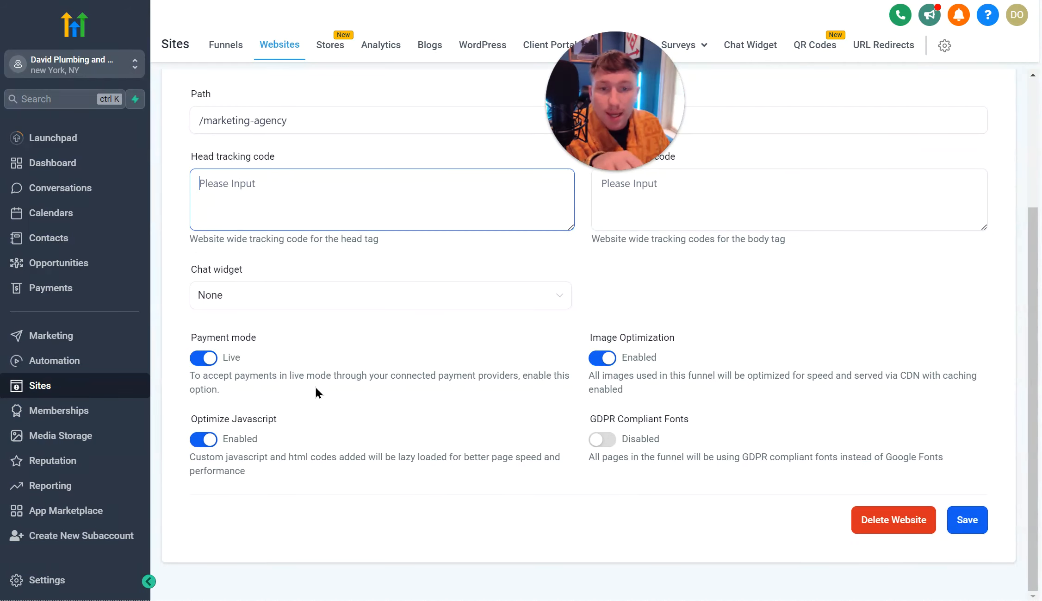
pyautogui.scroll(4, 352, 477)
pyautogui.scroll(-4, 416, 509)
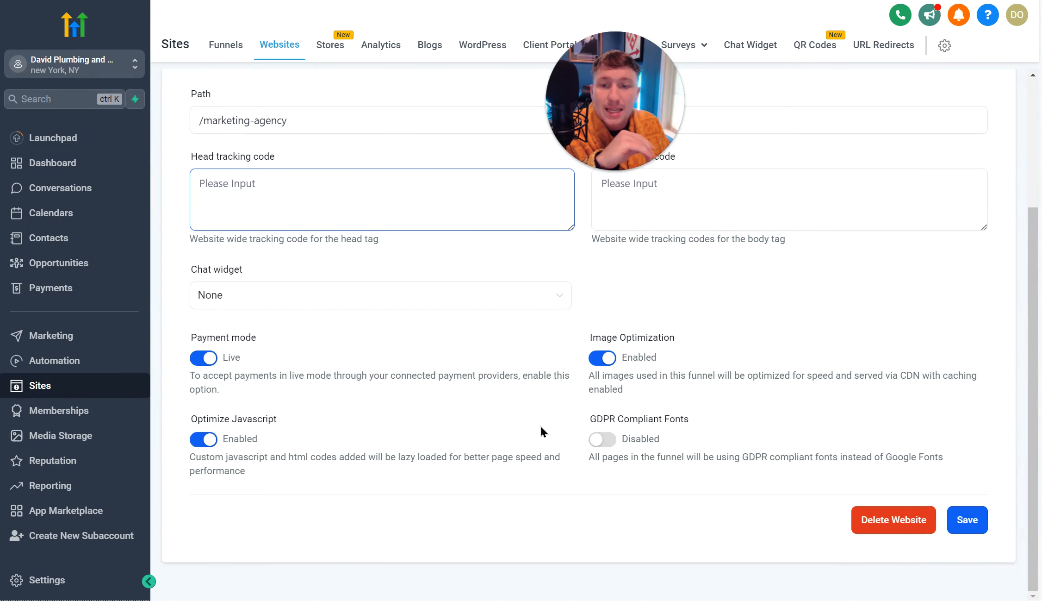
pyautogui.scroll(4, 271, 485)
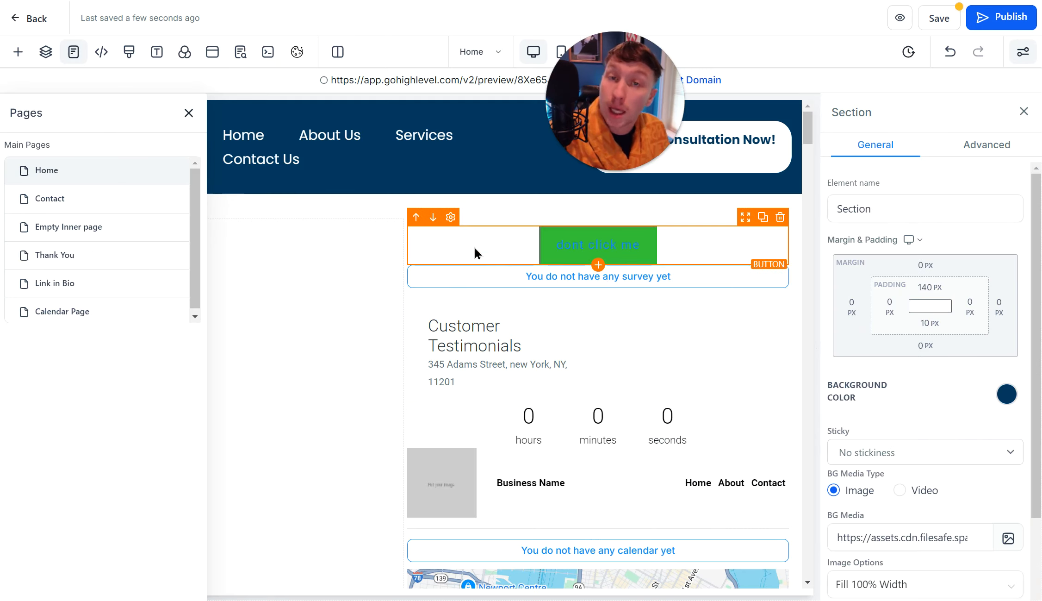
# Return to the Home page editor and inspect its tracking code and custom CSS without editing either
pyautogui.click(102, 51)
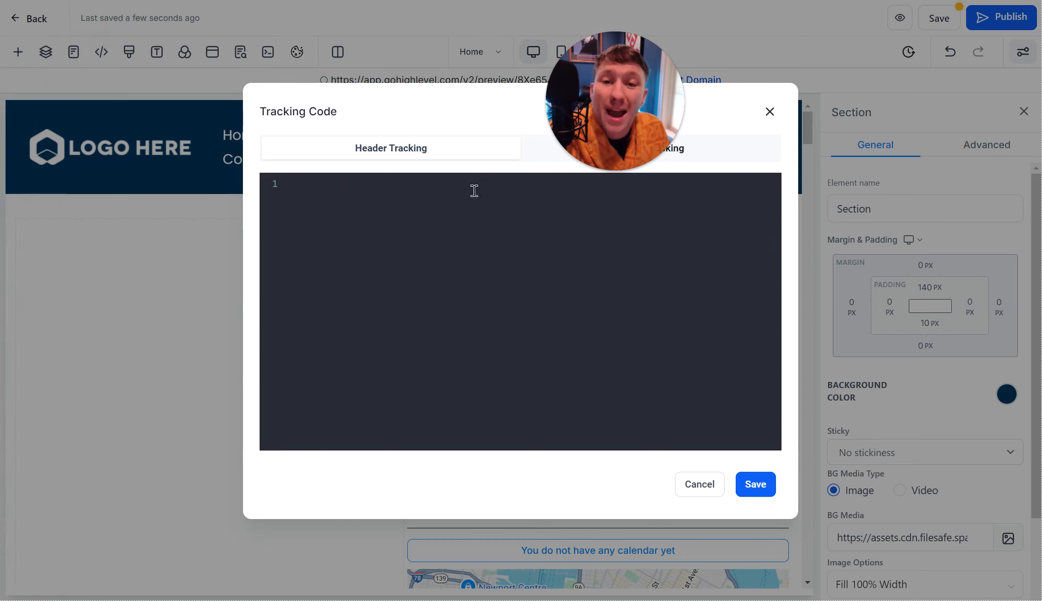
pyautogui.moveTo(584, 111); pyautogui.dragTo(429, 75)
pyautogui.click(636, 159)
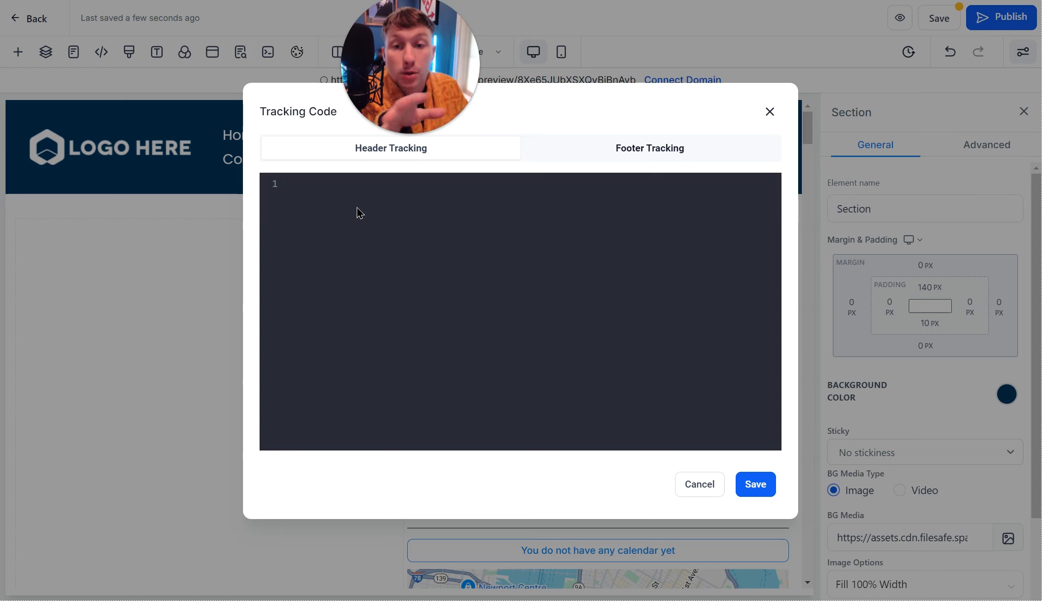
pyautogui.click(769, 112)
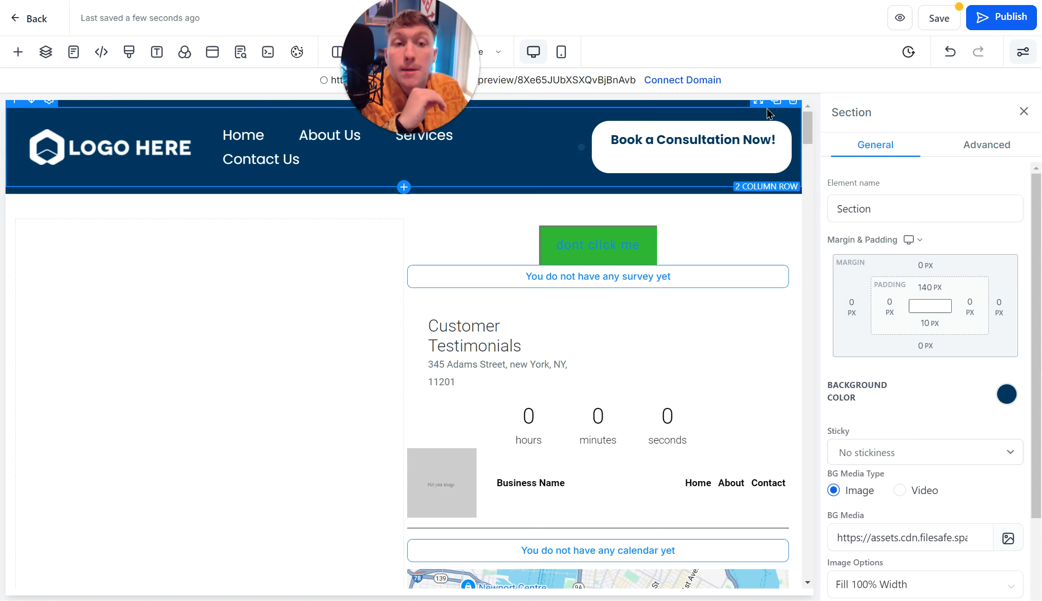
pyautogui.click(130, 52)
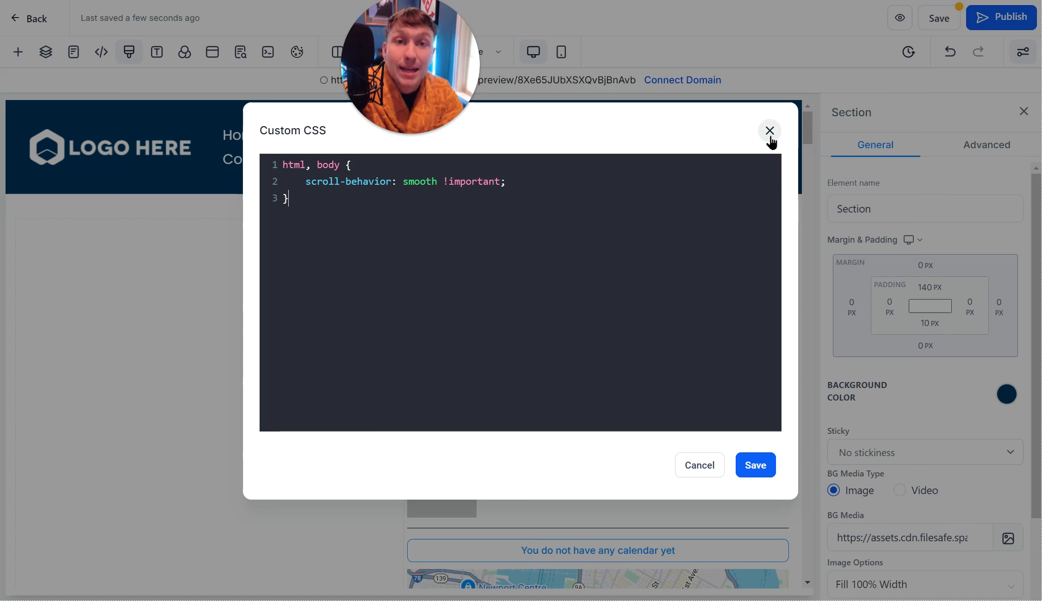
pyautogui.click(951, 234)
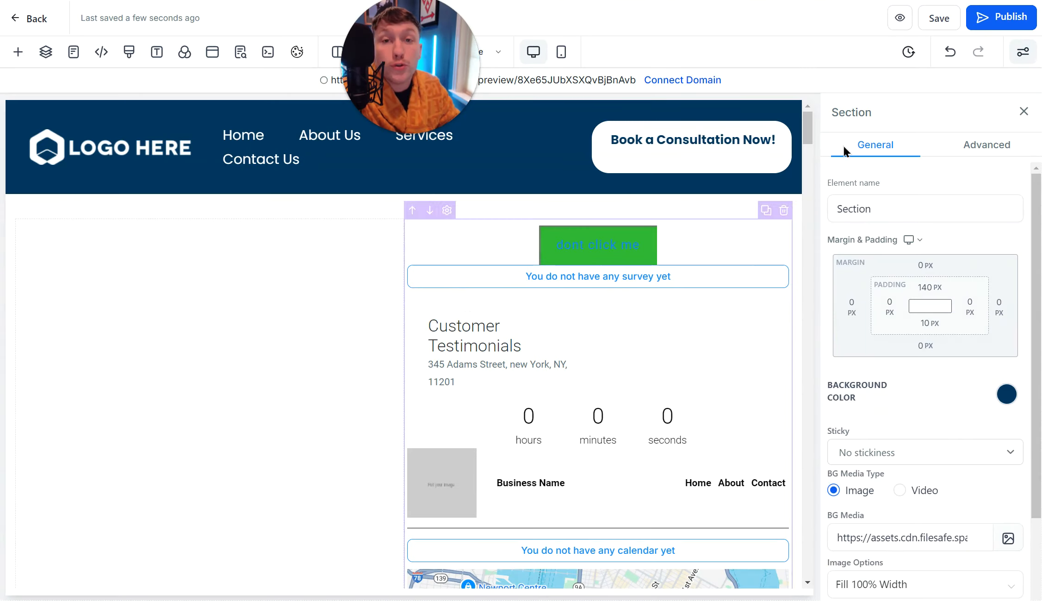
# Preview the Home page and look through its page source code, including the style definitions
pyautogui.click(902, 19)
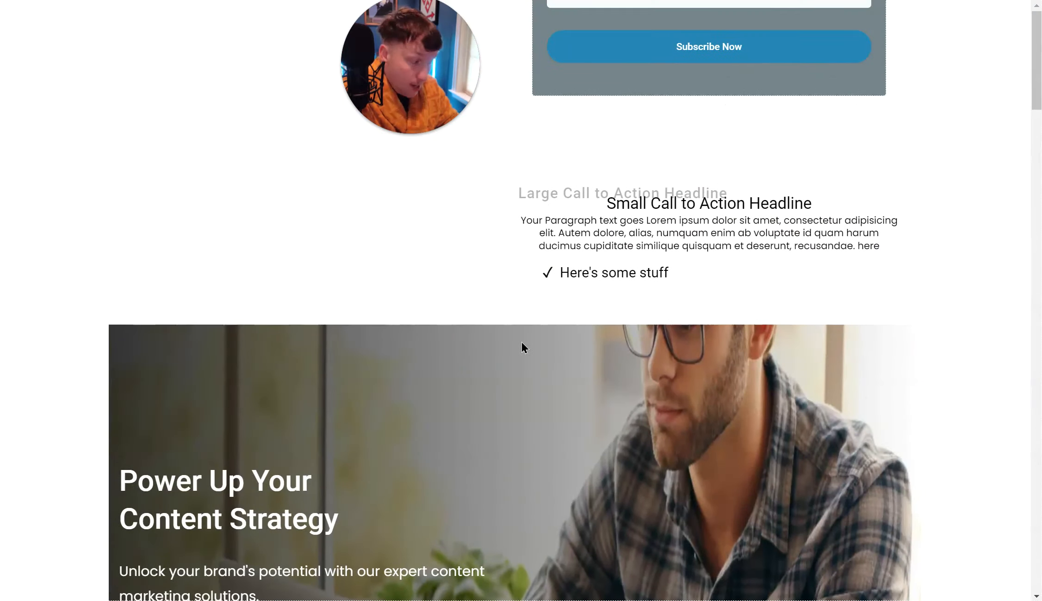
pyautogui.rightClick(505, 358)
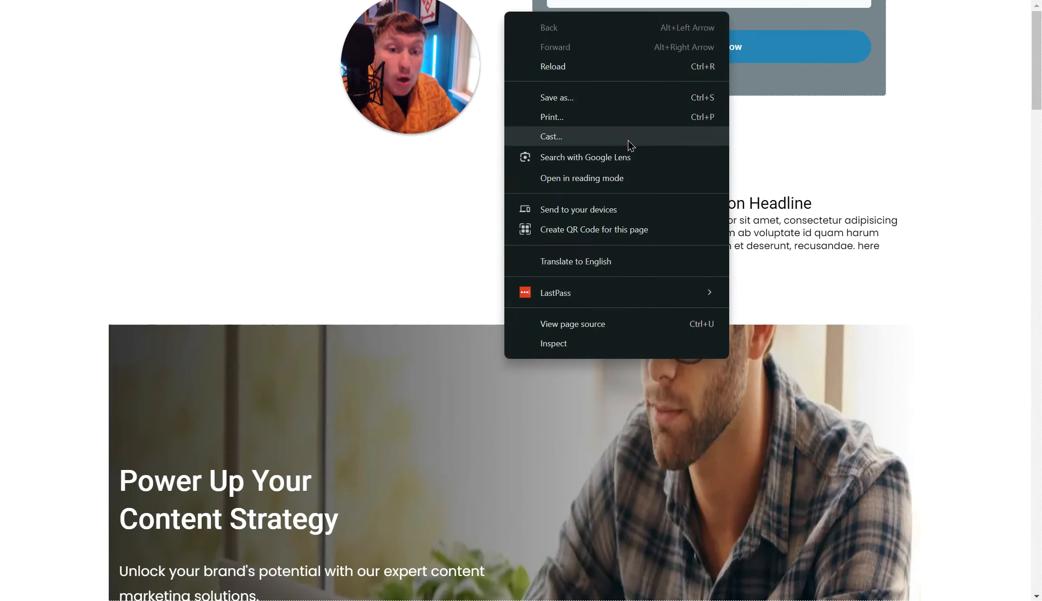
pyautogui.click(653, 328)
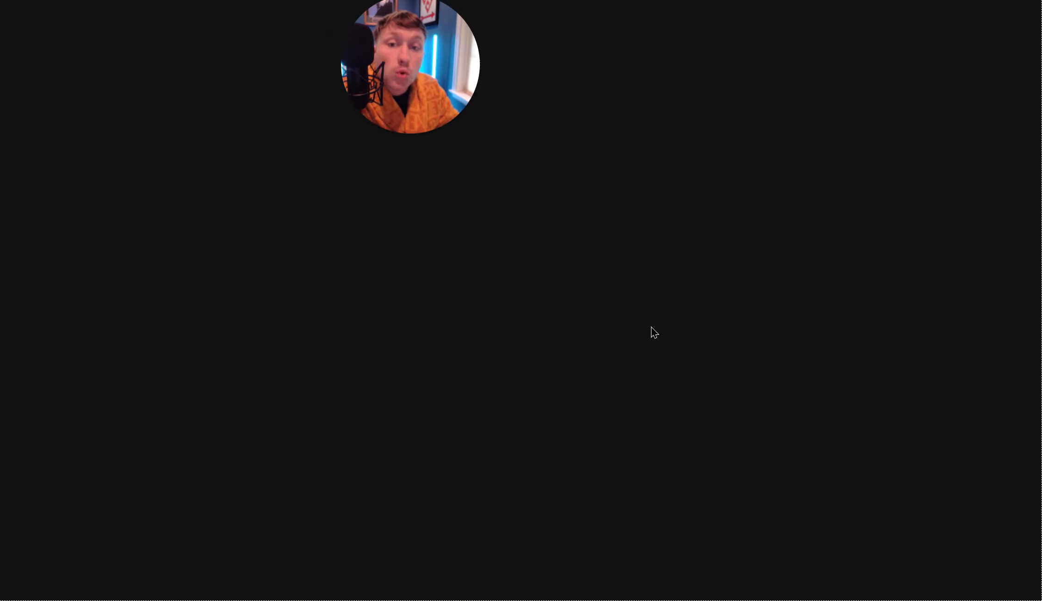
pyautogui.scroll(-20, 479, 288)
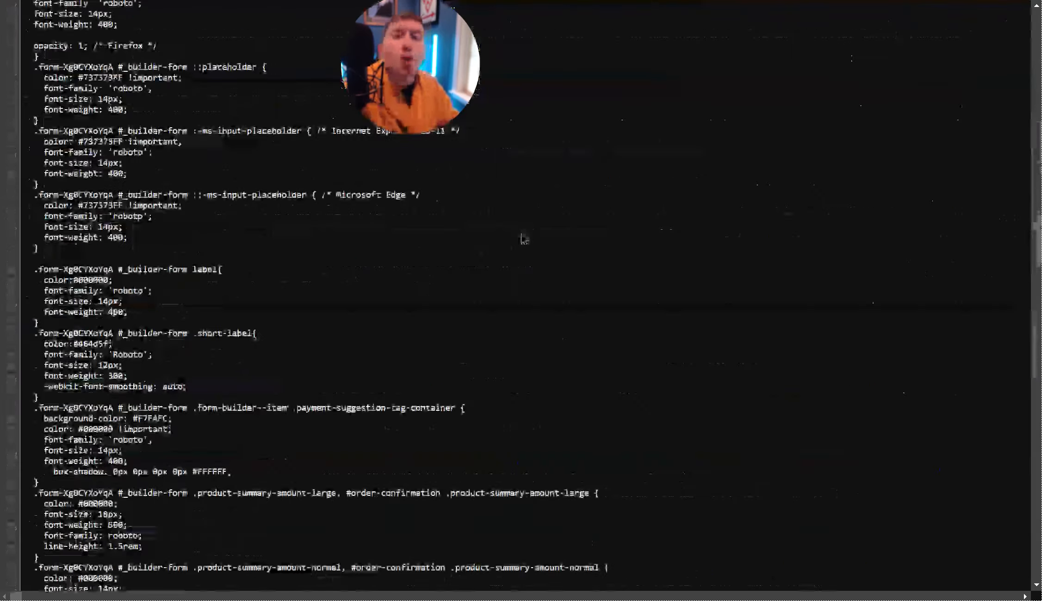
pyautogui.scroll(-20, 523, 227)
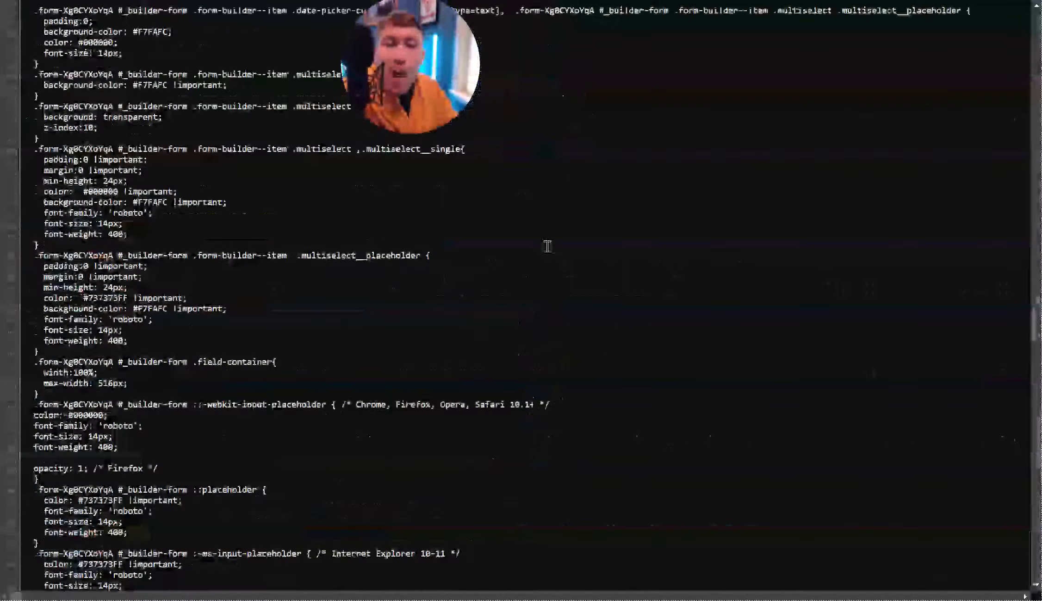
pyautogui.scroll(20, 549, 253)
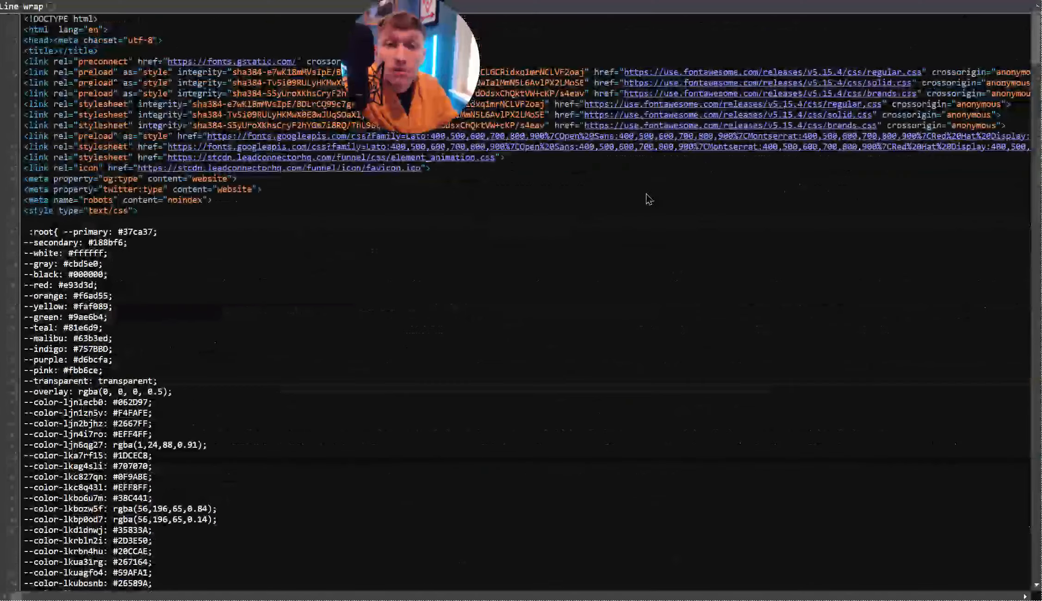
# Examine the Home page's source code from the head links down to the form styles
pyautogui.moveTo(119, 93); pyautogui.dragTo(291, 249)
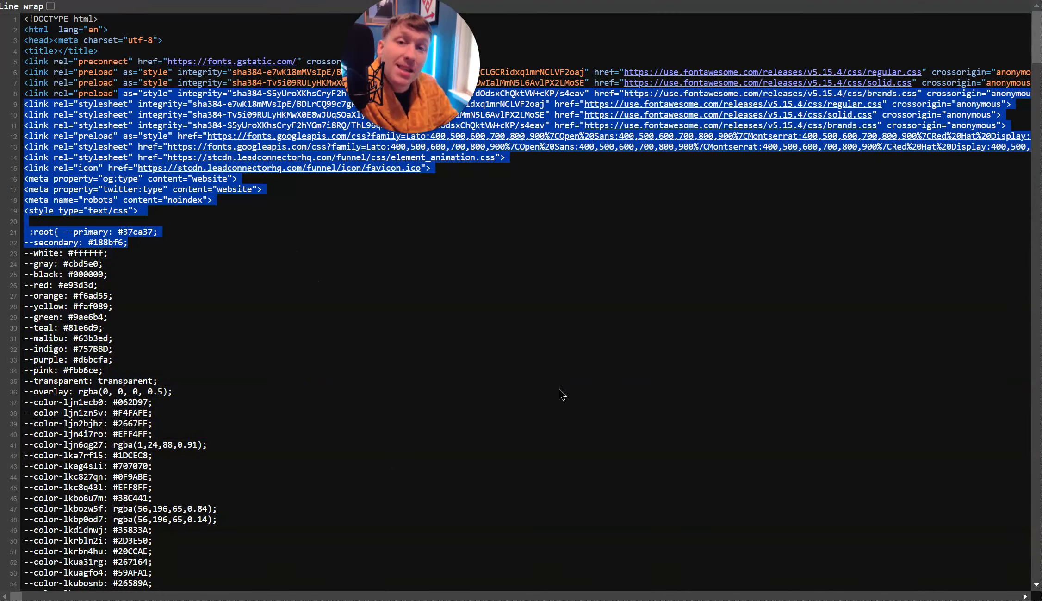
pyautogui.scroll(-20, 511, 382)
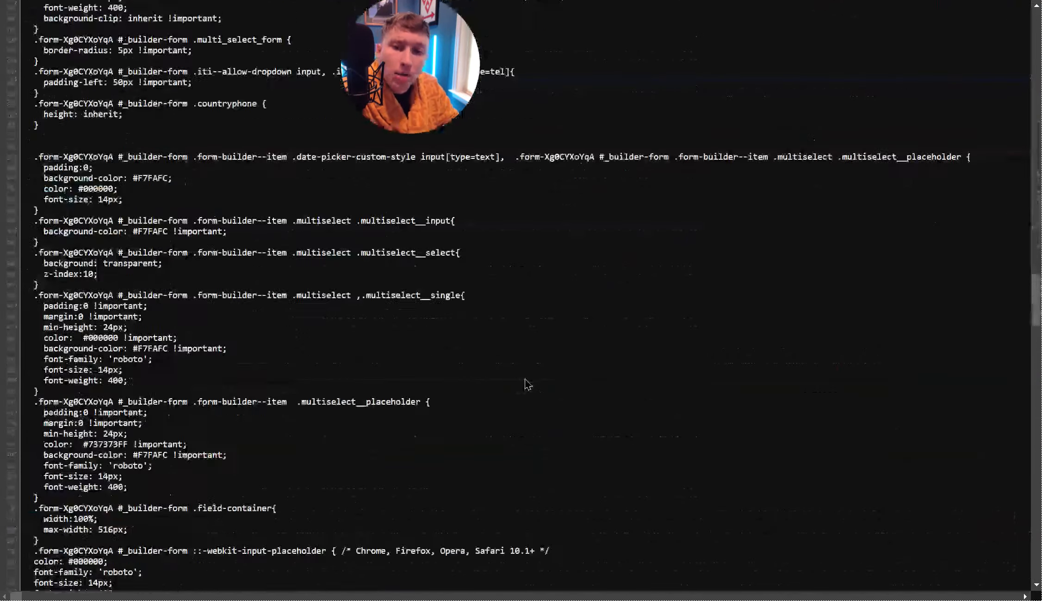
pyautogui.scroll(20, 529, 399)
pyautogui.click(488, 350)
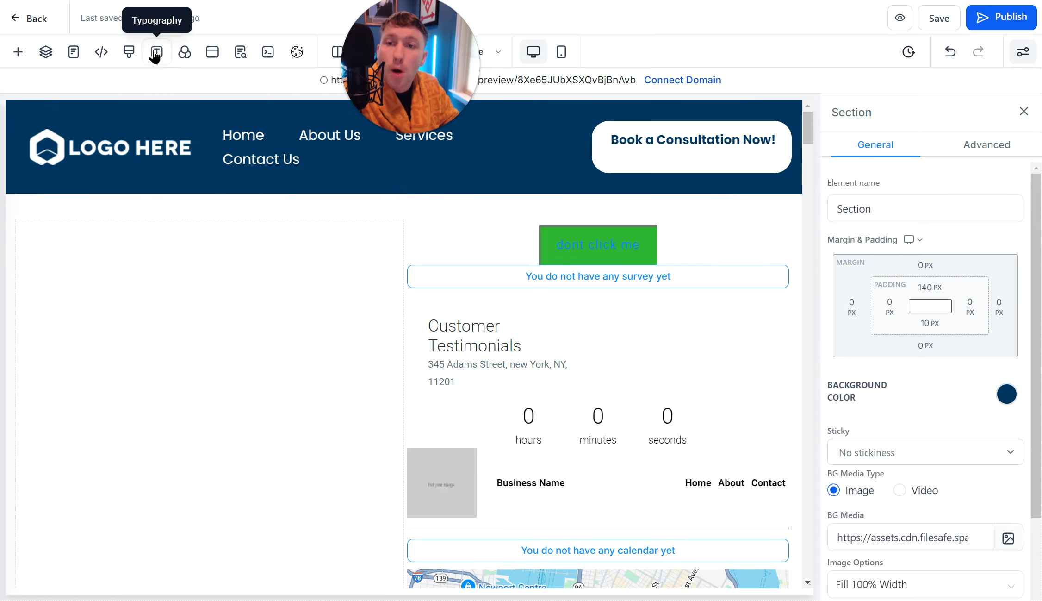
# View the page's typography settings and the fonts available for the headline font without changing it
pyautogui.click(157, 51)
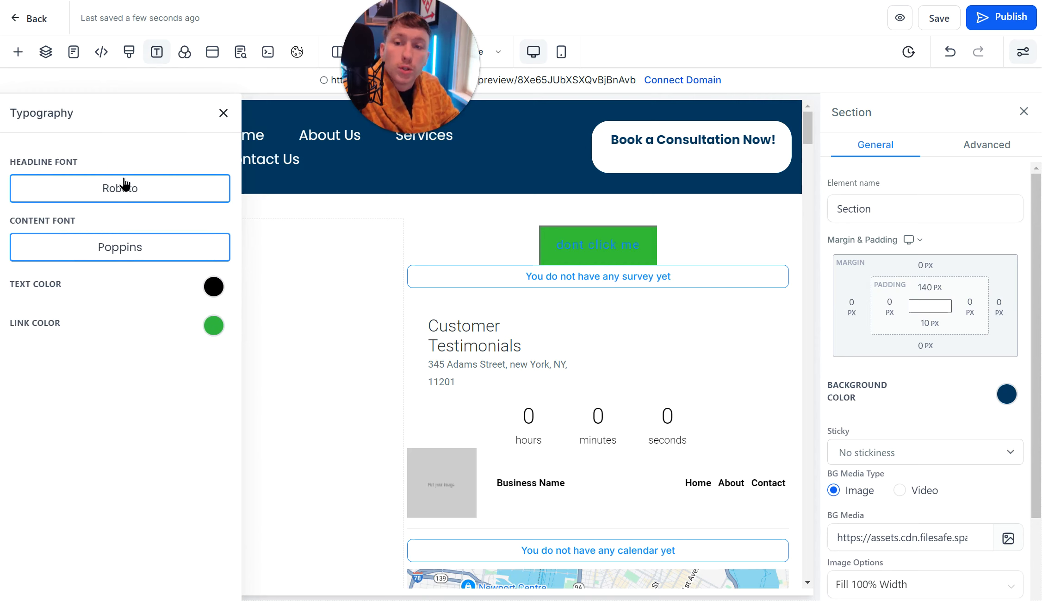
pyautogui.click(104, 200)
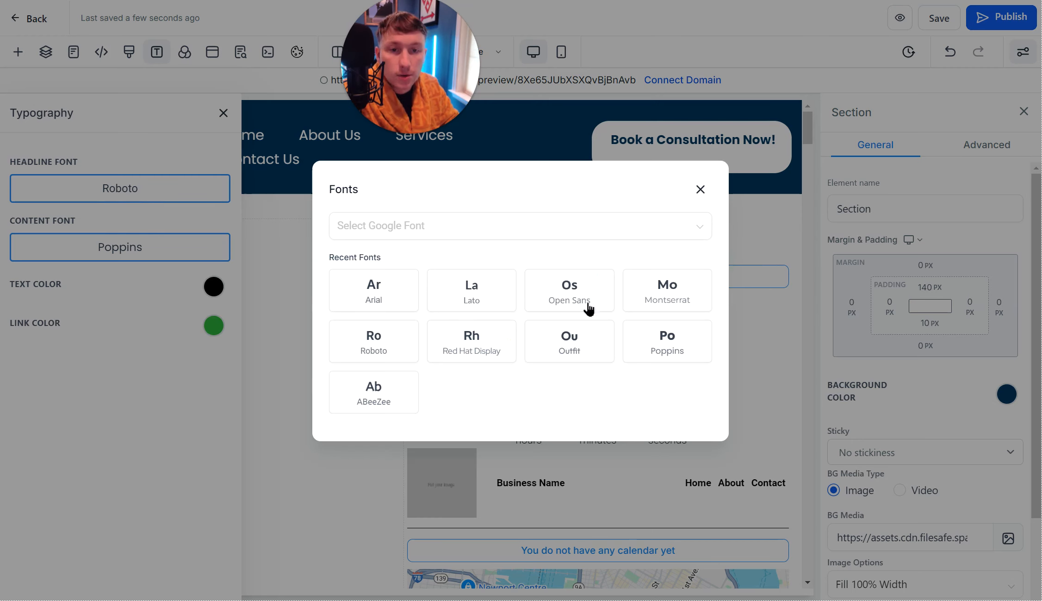
pyautogui.click(358, 230)
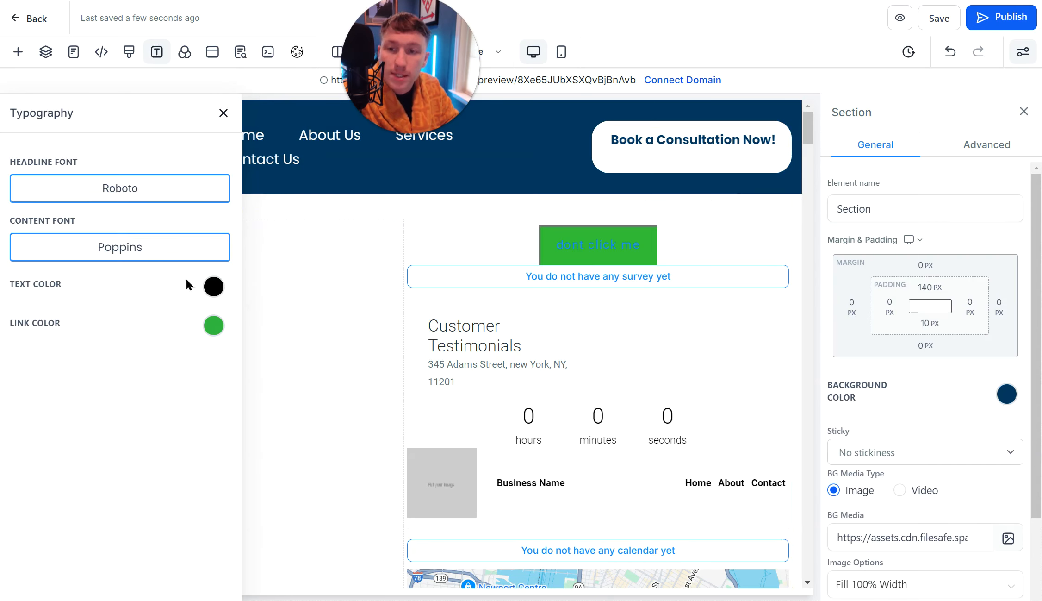
# Try yellow as the page's typography text color and settle on red
pyautogui.click(212, 286)
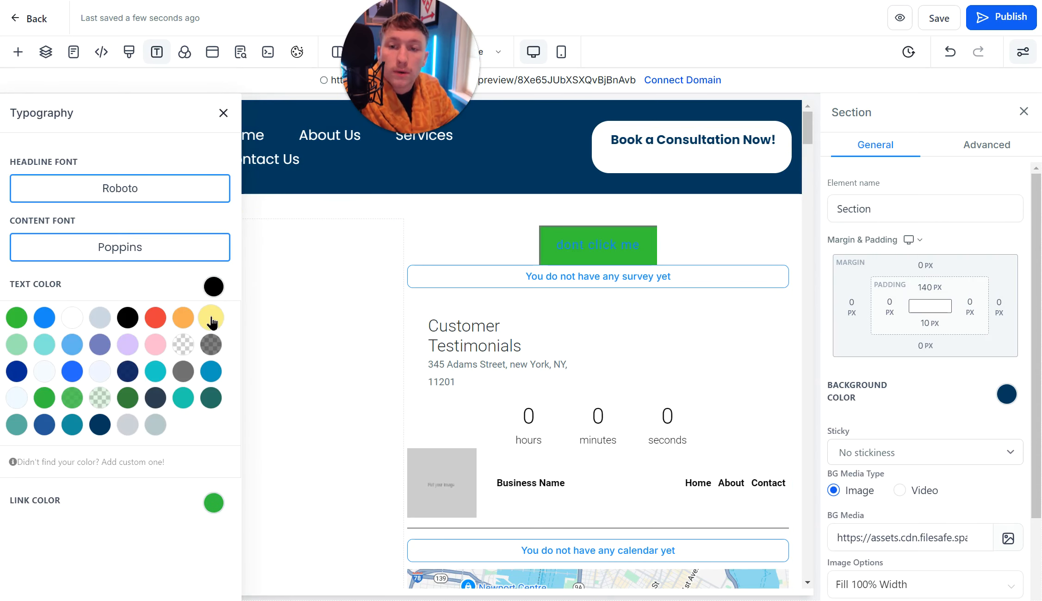
pyautogui.click(212, 318)
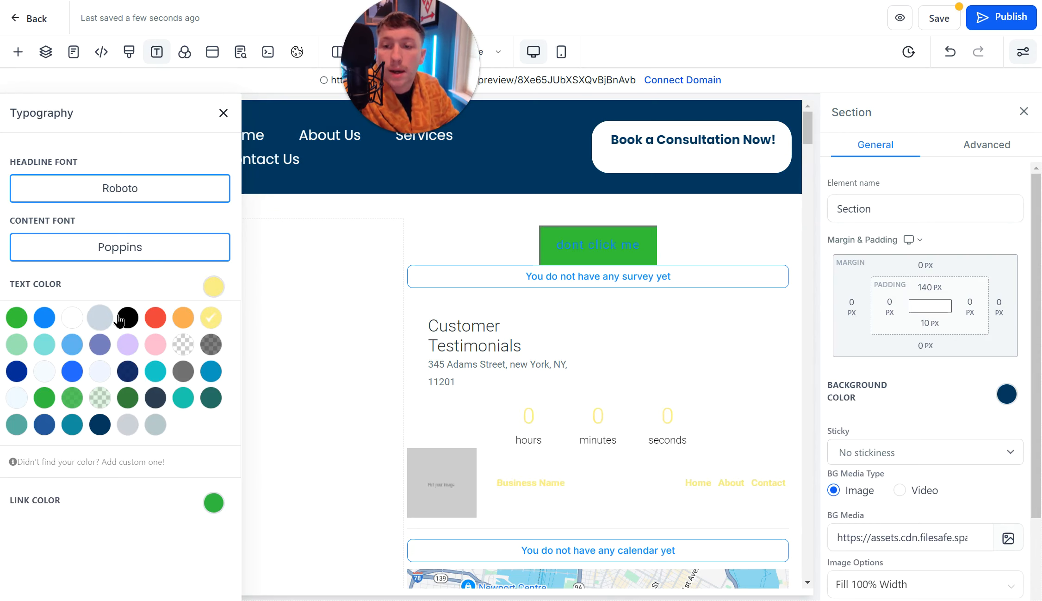
pyautogui.click(156, 317)
pyautogui.click(349, 293)
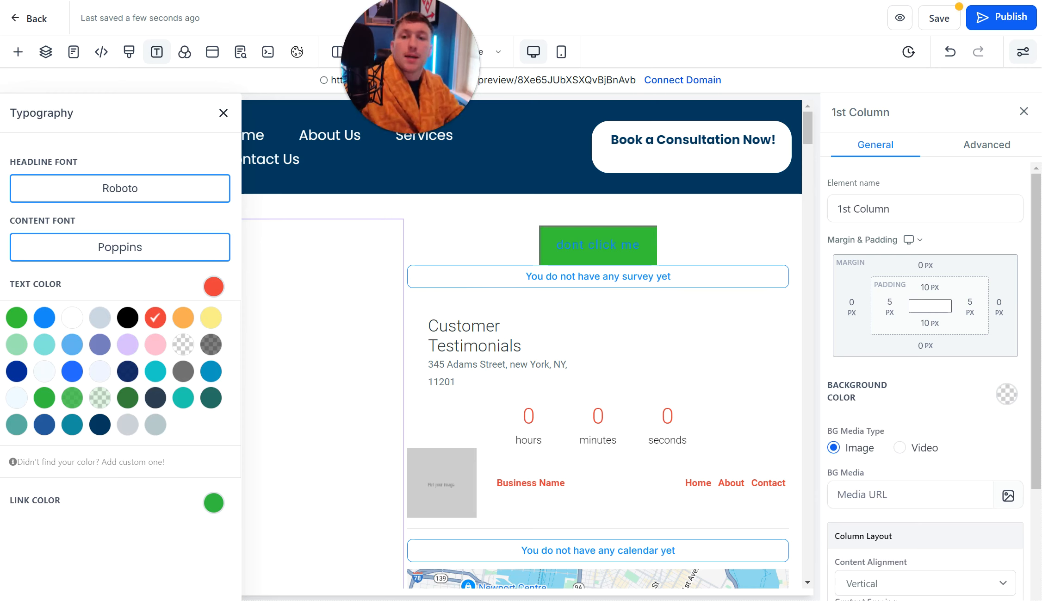
pyautogui.click(223, 112)
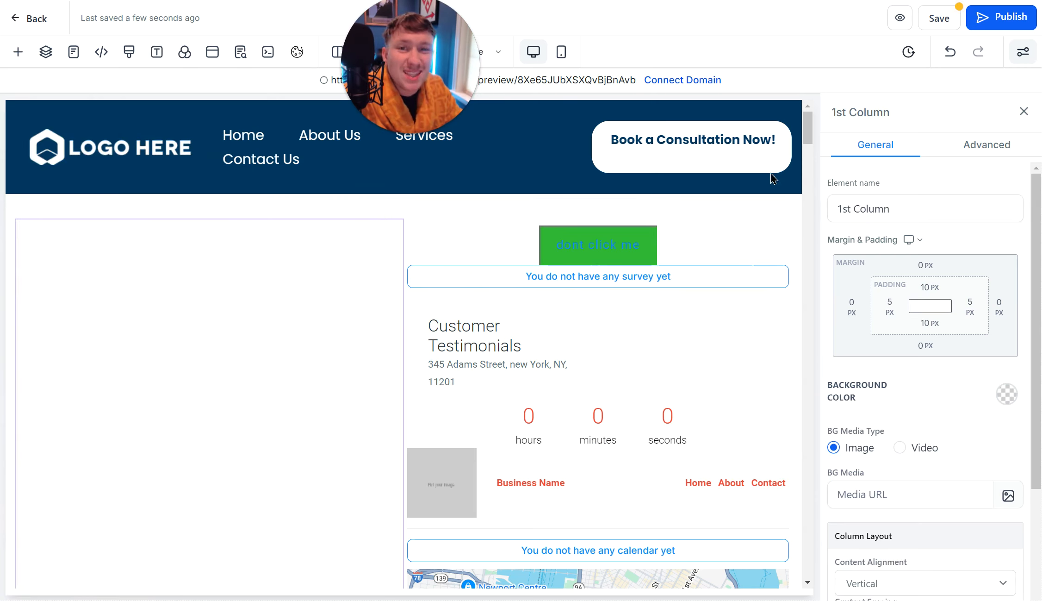
# Try several page background colors, including orange, light purple and light blue, and return the background to white
pyautogui.click(184, 53)
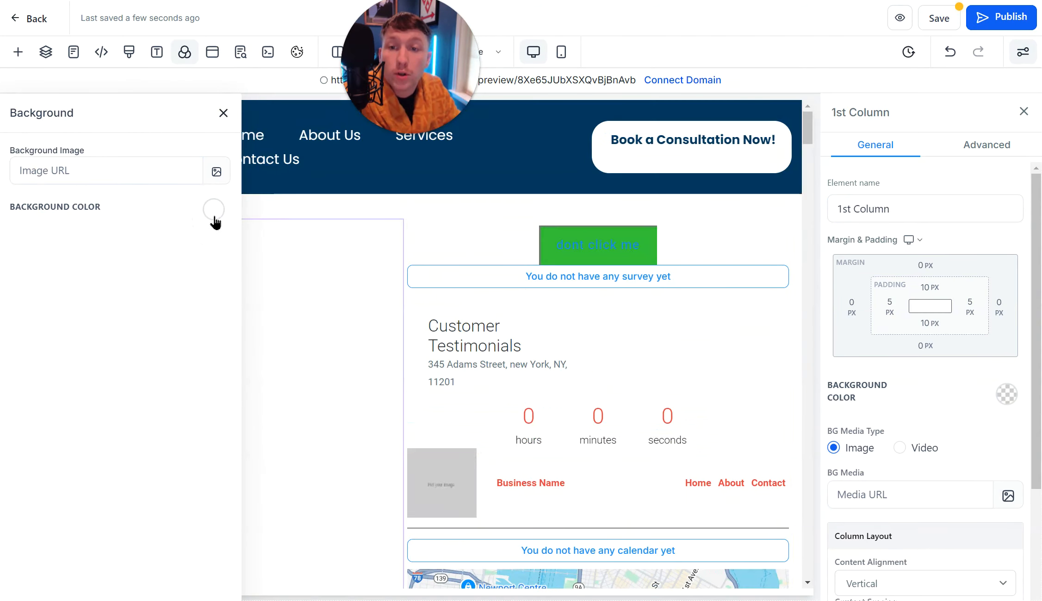
pyautogui.click(214, 212)
pyautogui.click(188, 244)
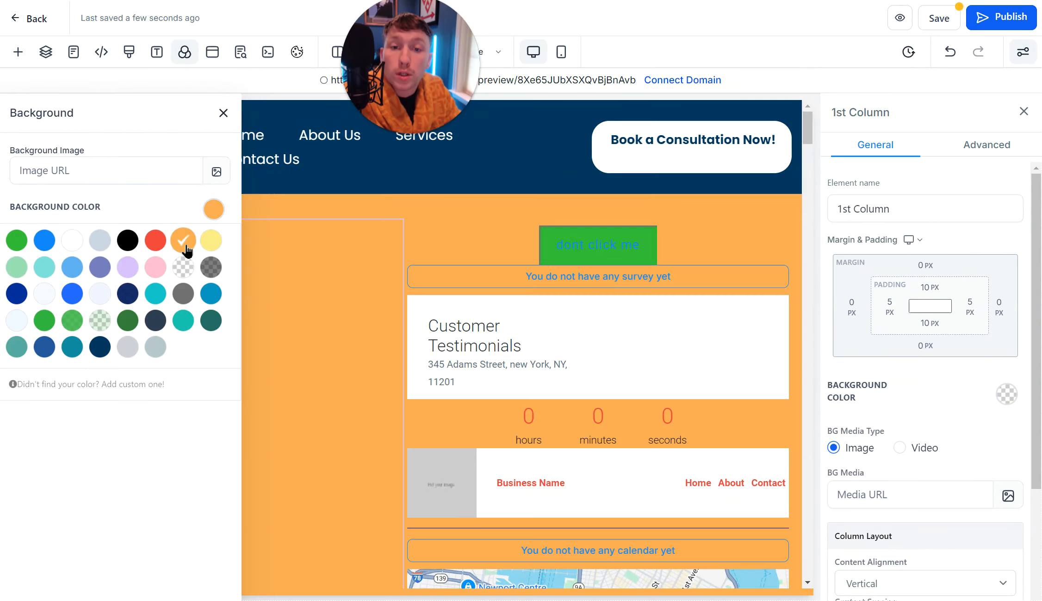
pyautogui.click(156, 240)
pyautogui.click(128, 294)
pyautogui.click(156, 294)
pyautogui.click(128, 269)
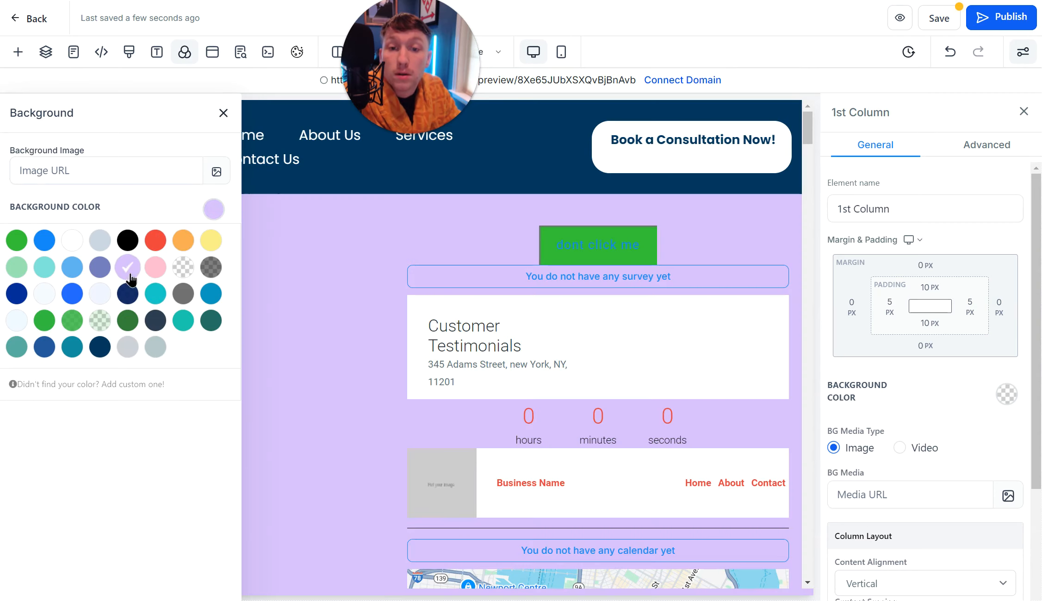
pyautogui.click(73, 268)
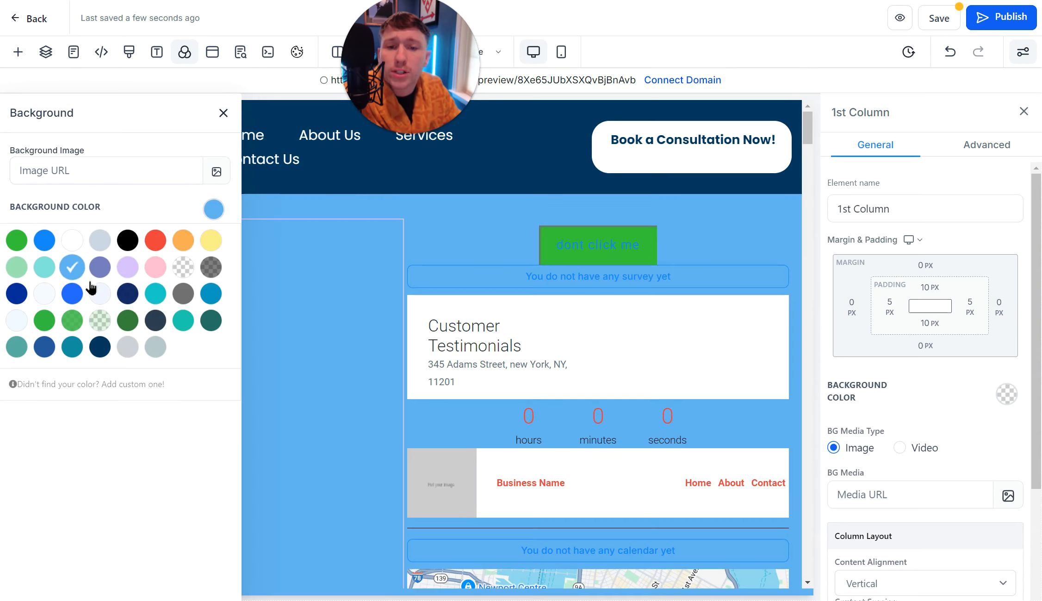
pyautogui.click(74, 241)
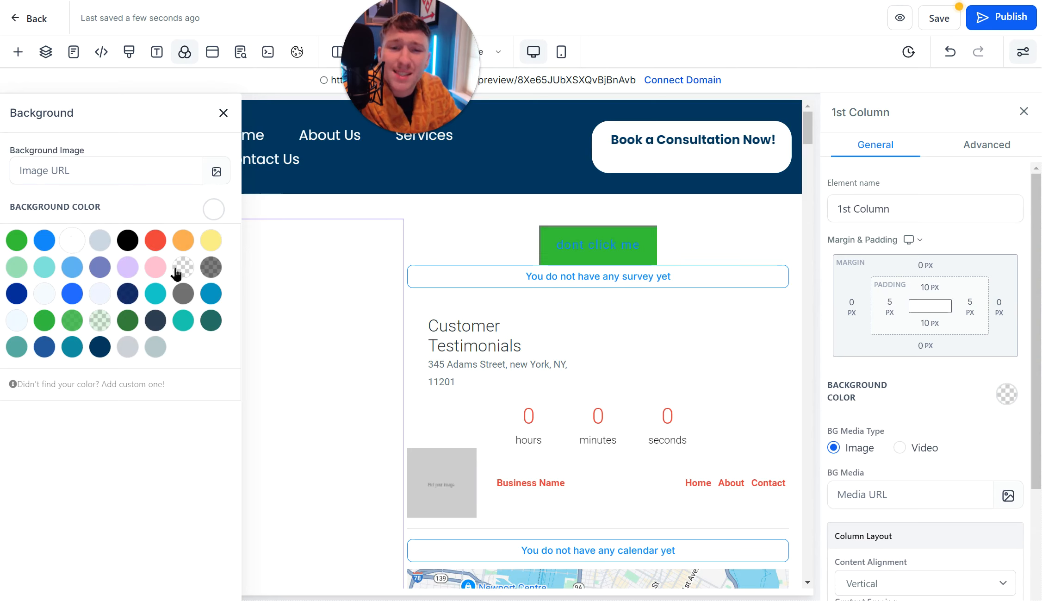
# Try pale blue, black and red among other page background colors and restore the white background
pyautogui.click(212, 269)
pyautogui.click(102, 295)
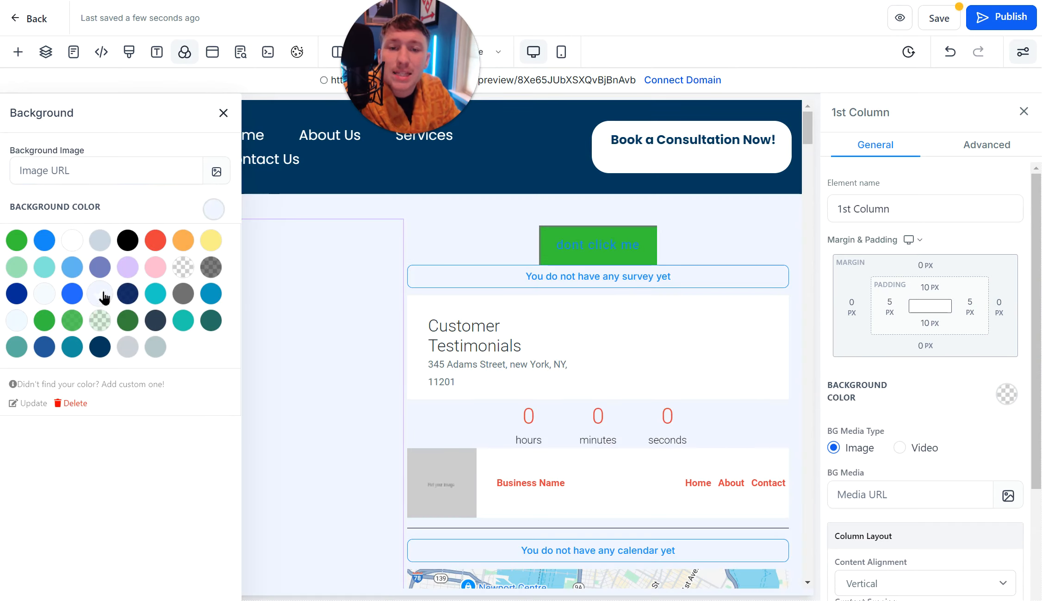
pyautogui.click(128, 241)
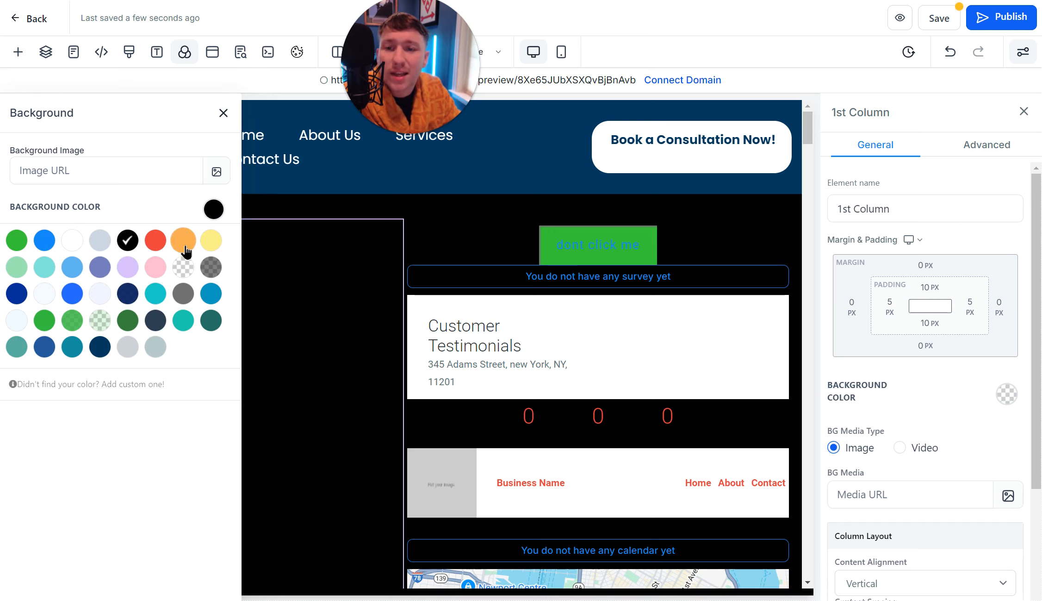
pyautogui.click(185, 249)
pyautogui.click(157, 243)
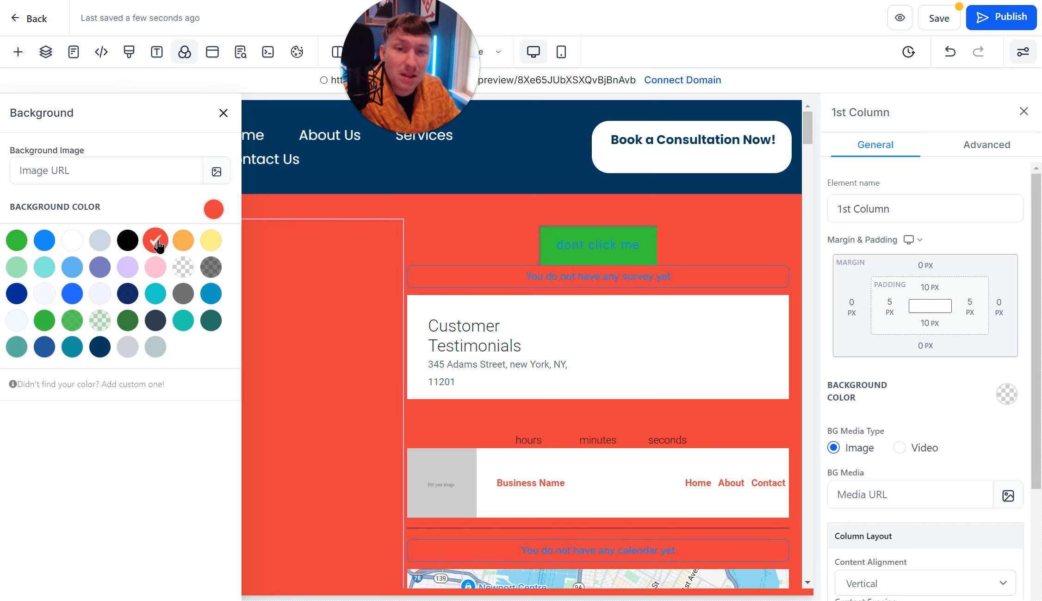
pyautogui.click(73, 241)
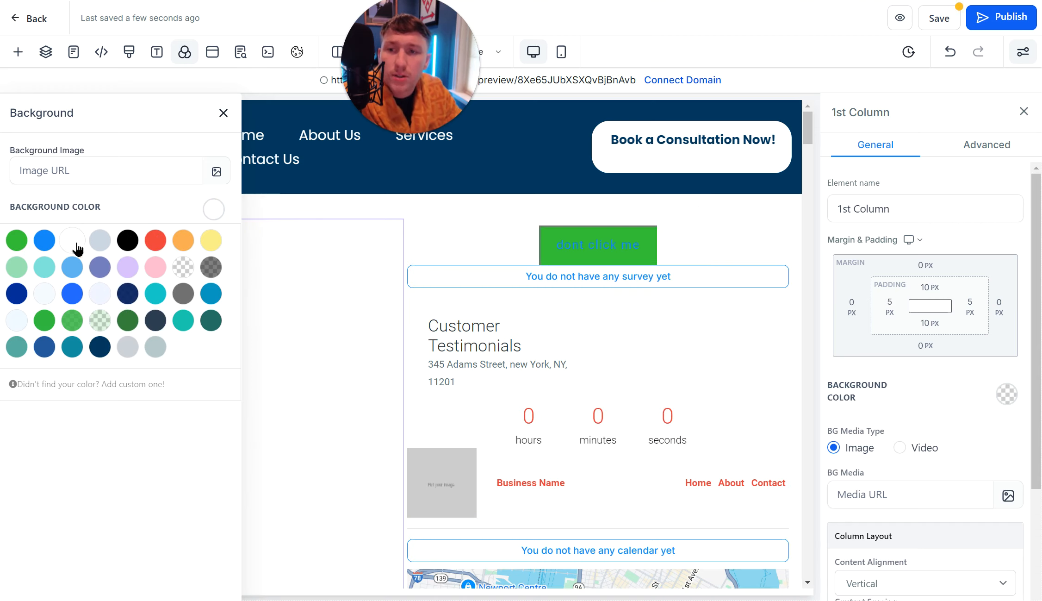
# View the page's popup and expand the Content, Keywords and Author sections of the SEO meta data
pyautogui.click(213, 52)
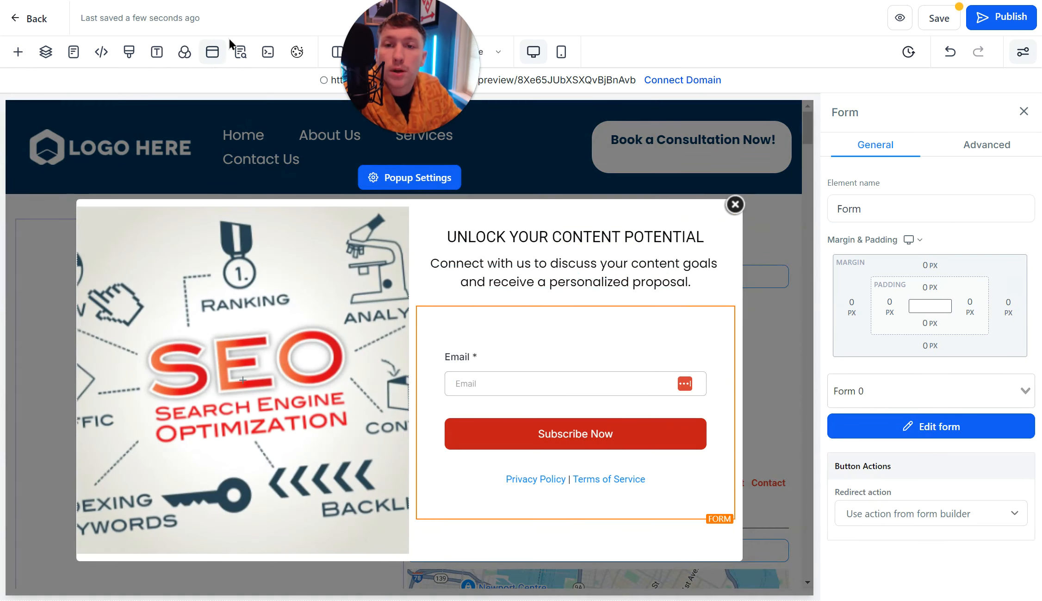
pyautogui.click(241, 52)
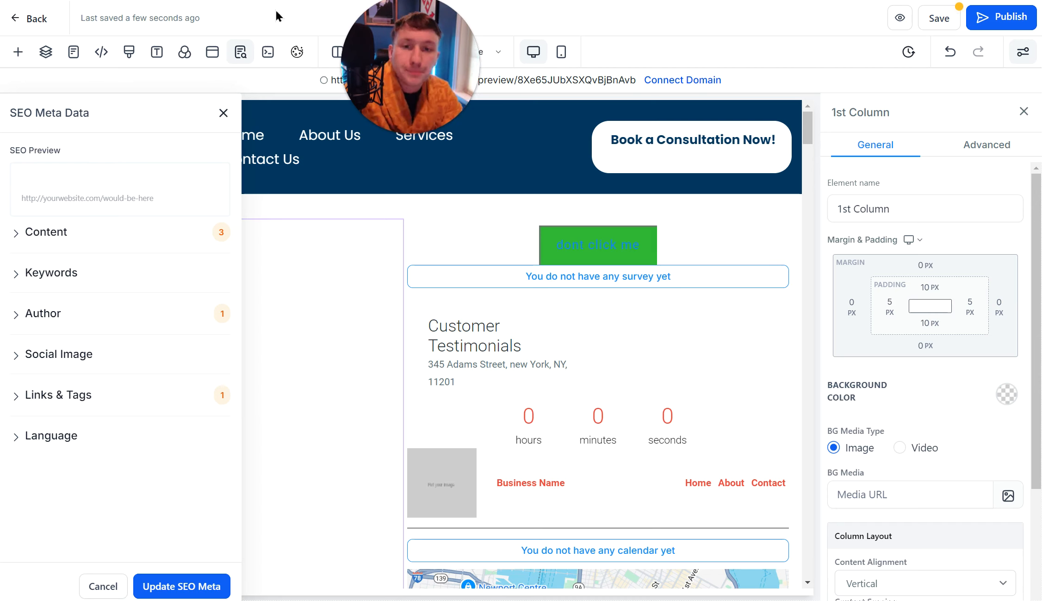
pyautogui.click(45, 242)
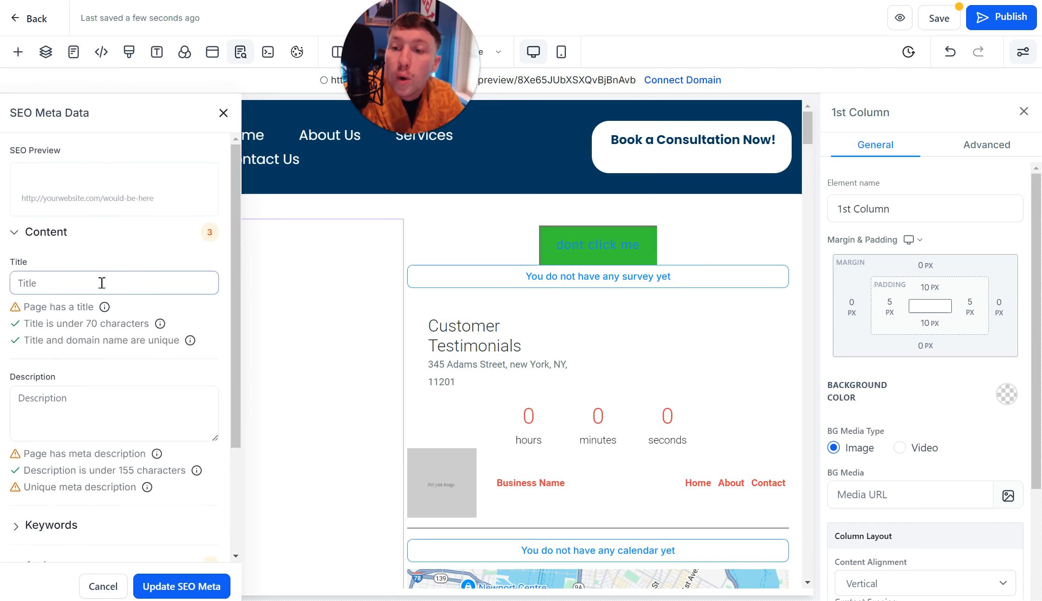
pyautogui.scroll(-2, 28, 433)
pyautogui.click(33, 446)
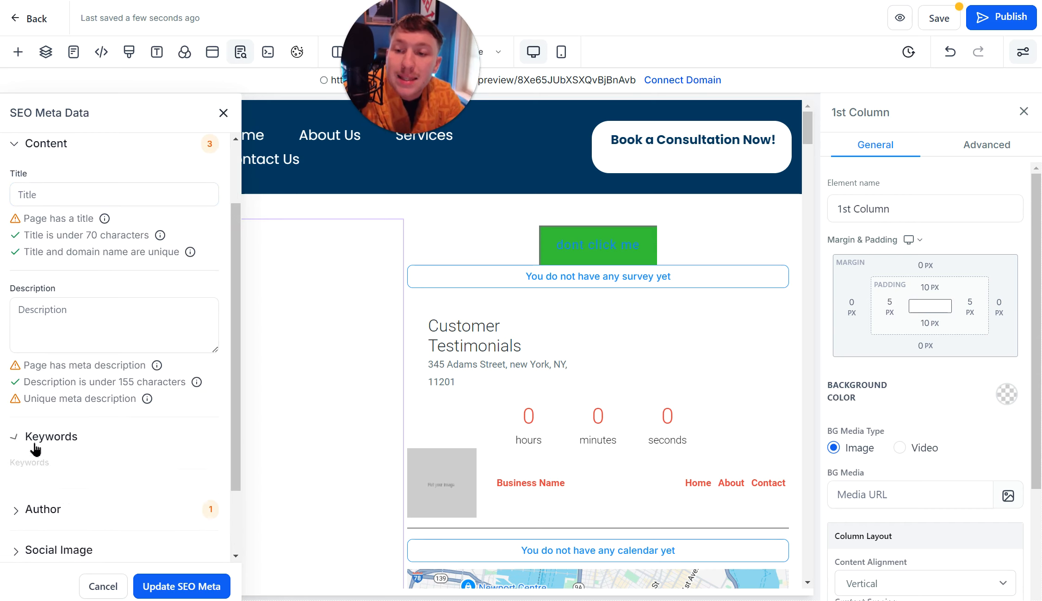
pyautogui.scroll(-3, 83, 455)
pyautogui.click(37, 422)
pyautogui.scroll(-2, 128, 395)
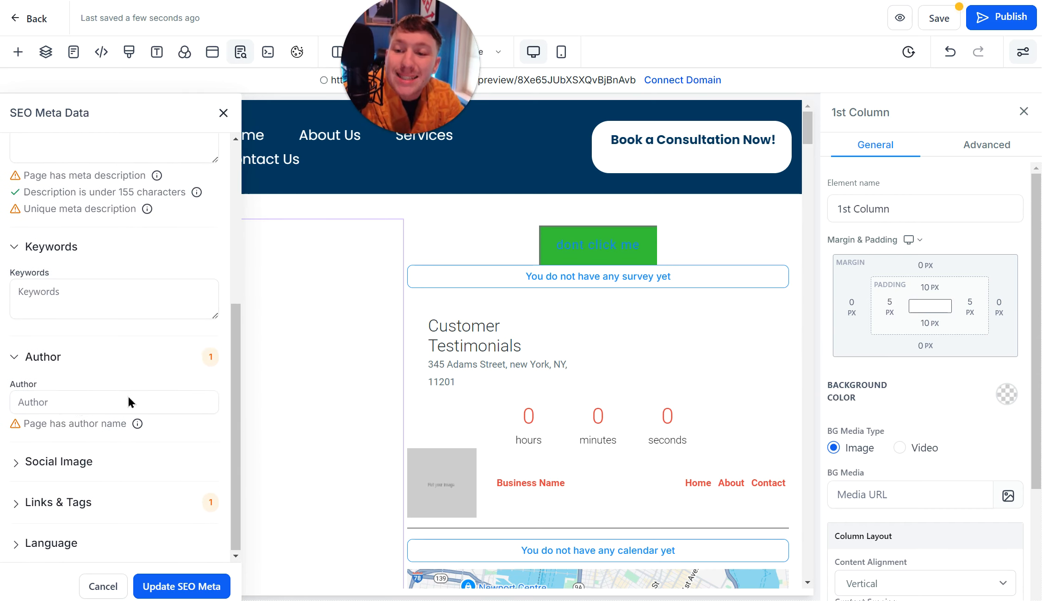
# Expand the Social Image and Links & Tags sections of the SEO meta data and inspect their fields
pyautogui.click(34, 468)
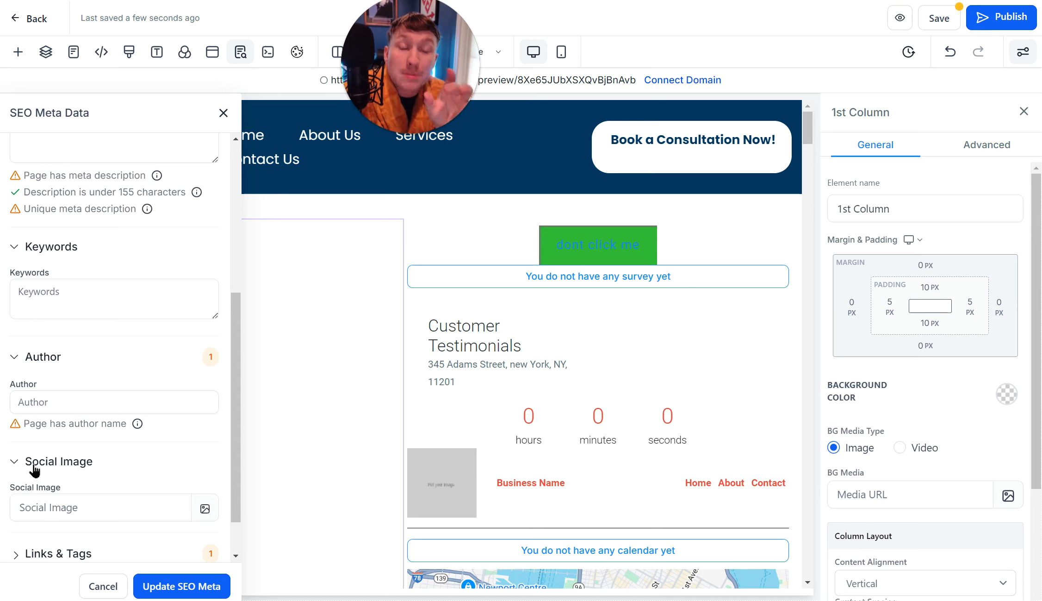
pyautogui.scroll(-1, 34, 468)
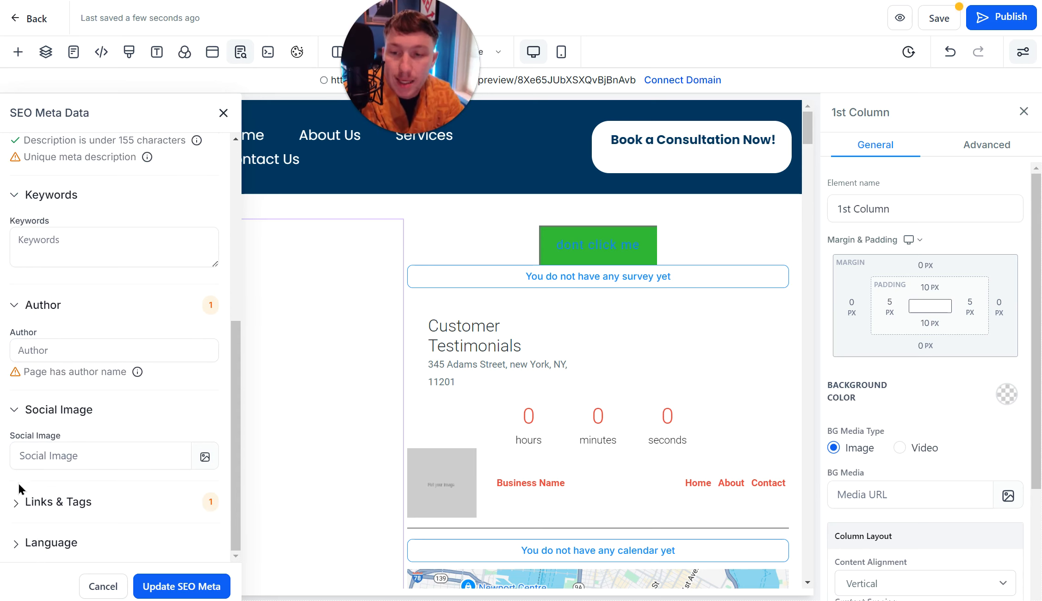
pyautogui.click(16, 502)
pyautogui.scroll(-2, 92, 463)
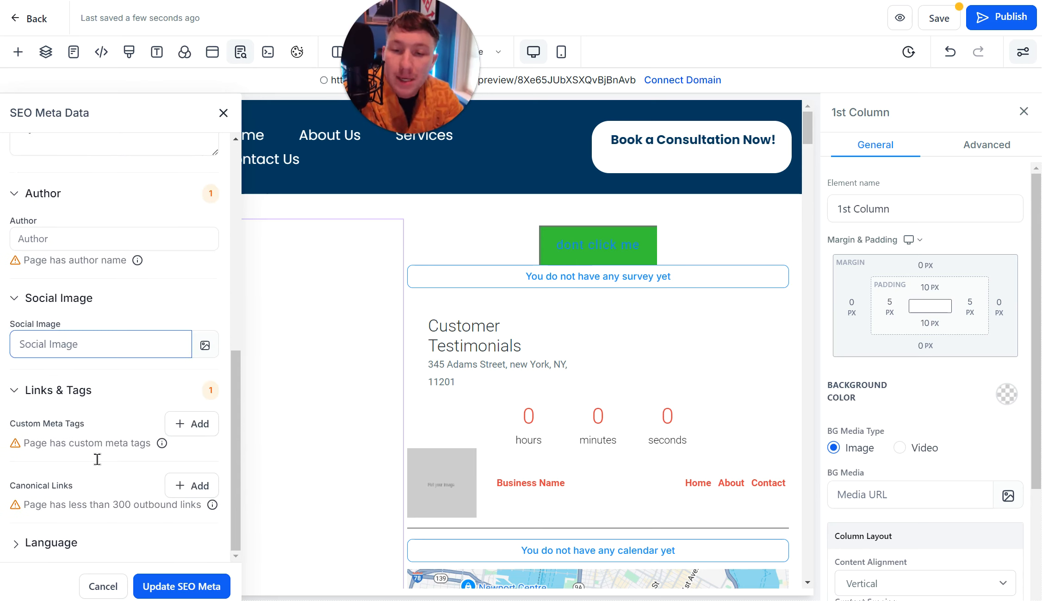
pyautogui.click(137, 345)
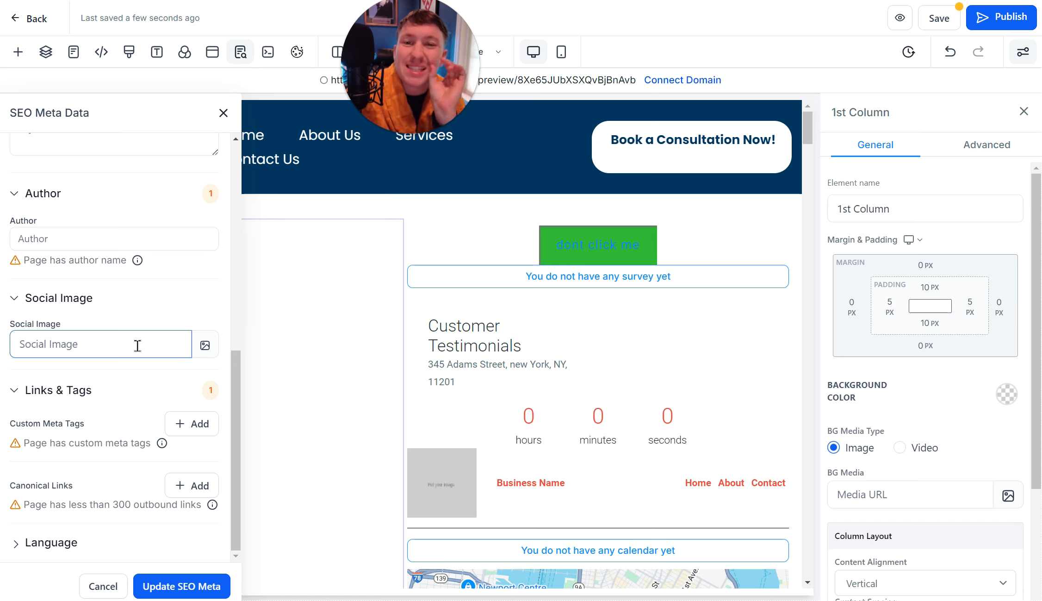
# Review the SEO title, description, keywords, author, social image and link fields without entering any values
pyautogui.scroll(3, 138, 346)
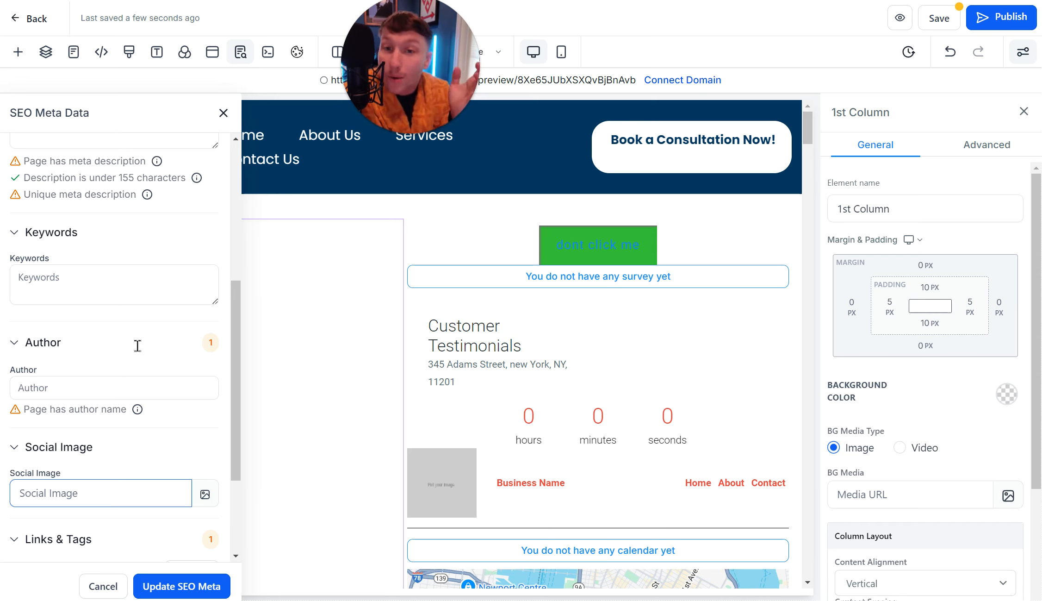
pyautogui.scroll(-3, 137, 345)
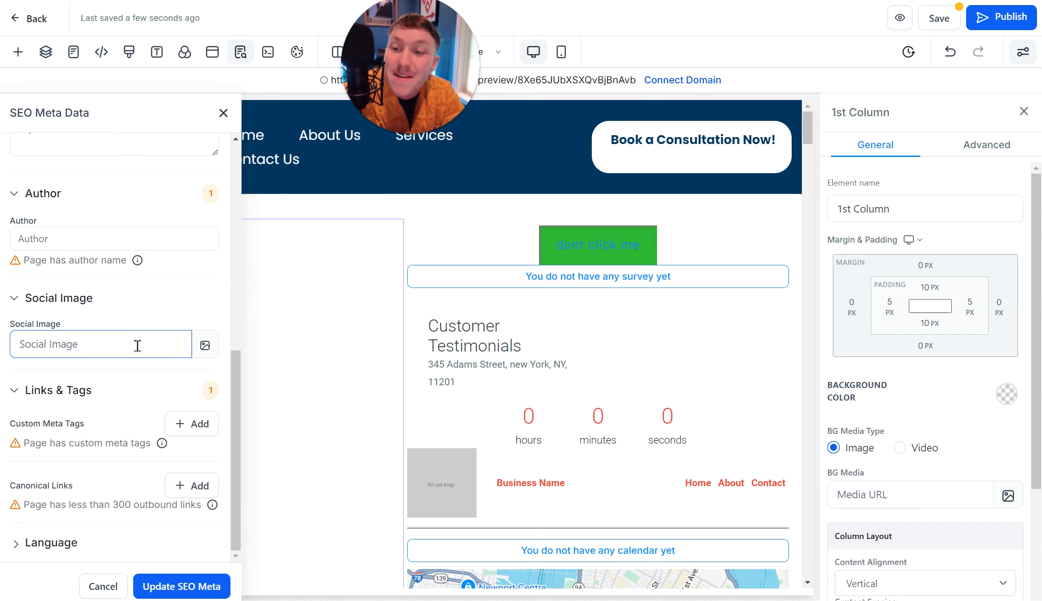
pyautogui.scroll(8, 138, 346)
pyautogui.click(111, 284)
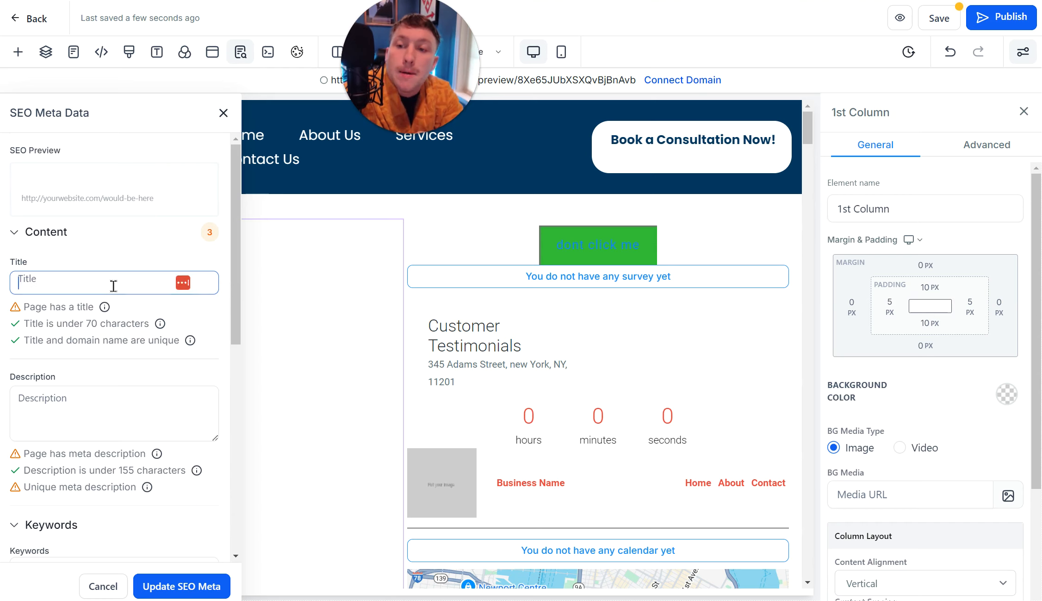
pyautogui.scroll(-3, 162, 365)
pyautogui.click(157, 299)
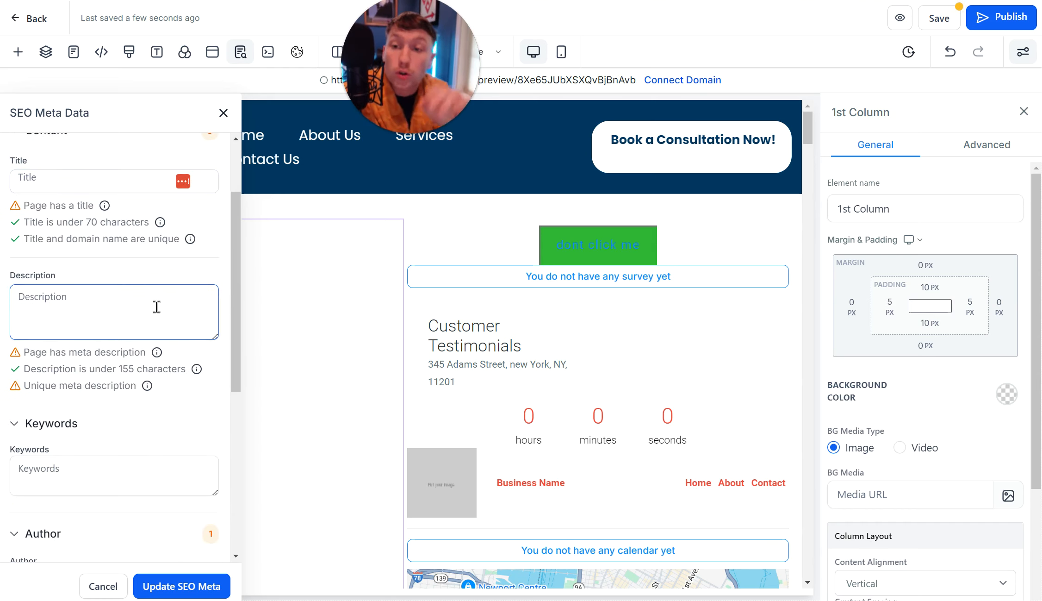
pyautogui.scroll(-6, 148, 352)
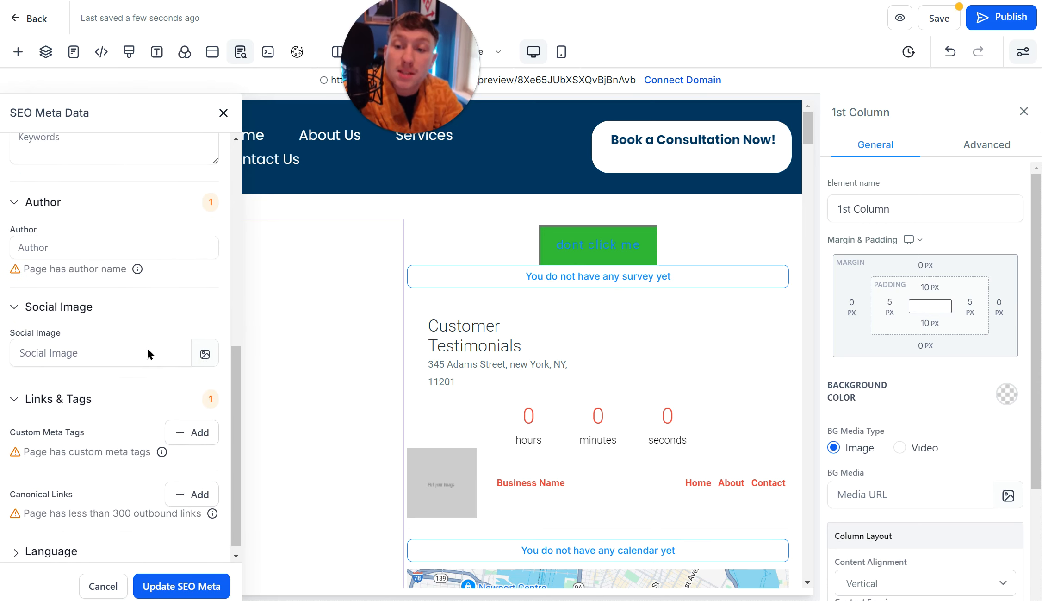
pyautogui.scroll(8, 147, 353)
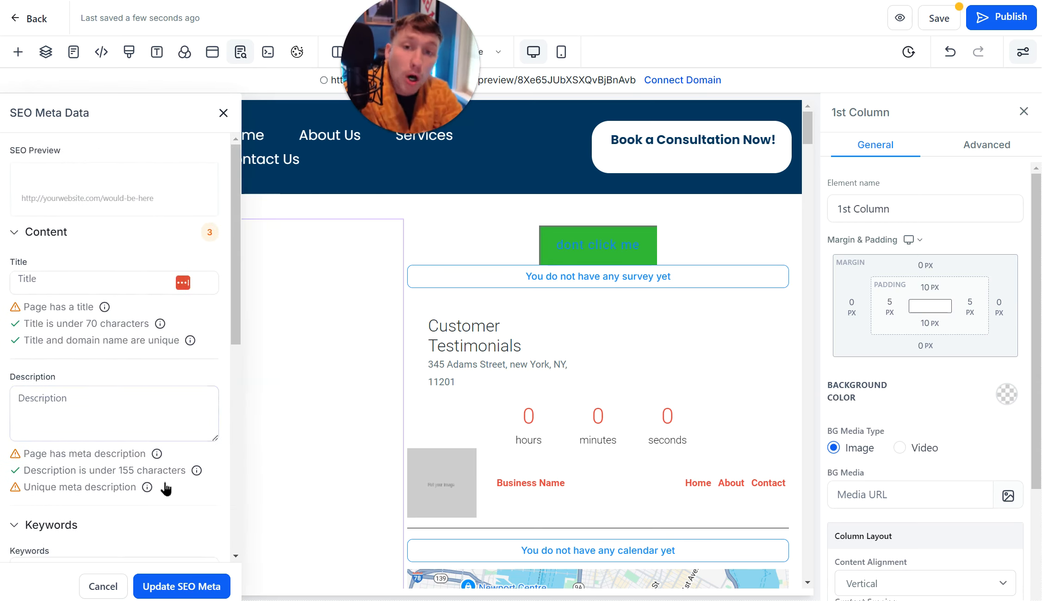
pyautogui.click(99, 282)
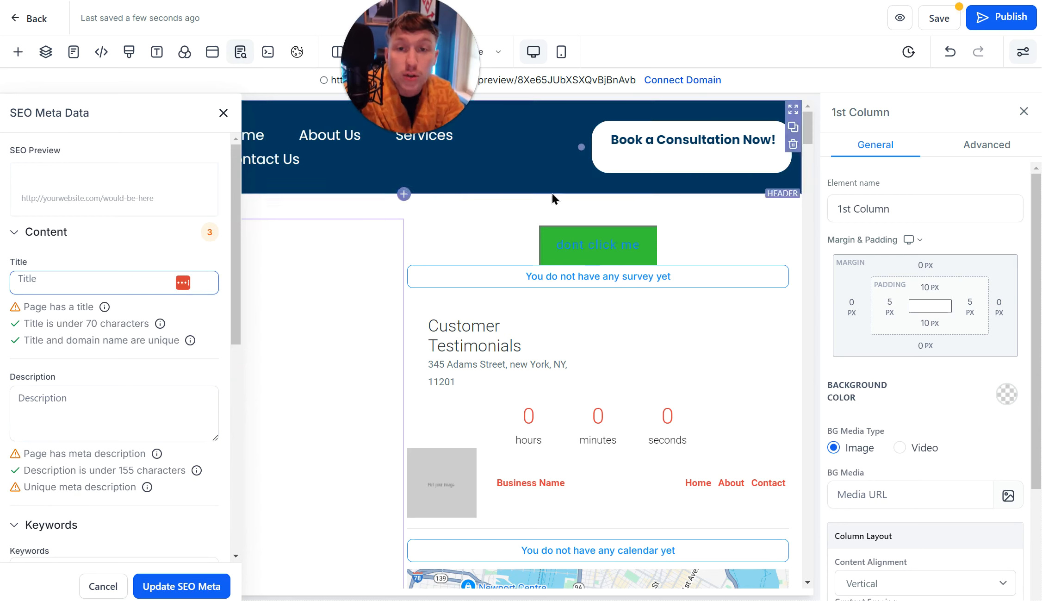
# Go through the SEO description, keywords, social image and links and tags fields of the page without entering values
pyautogui.click(132, 394)
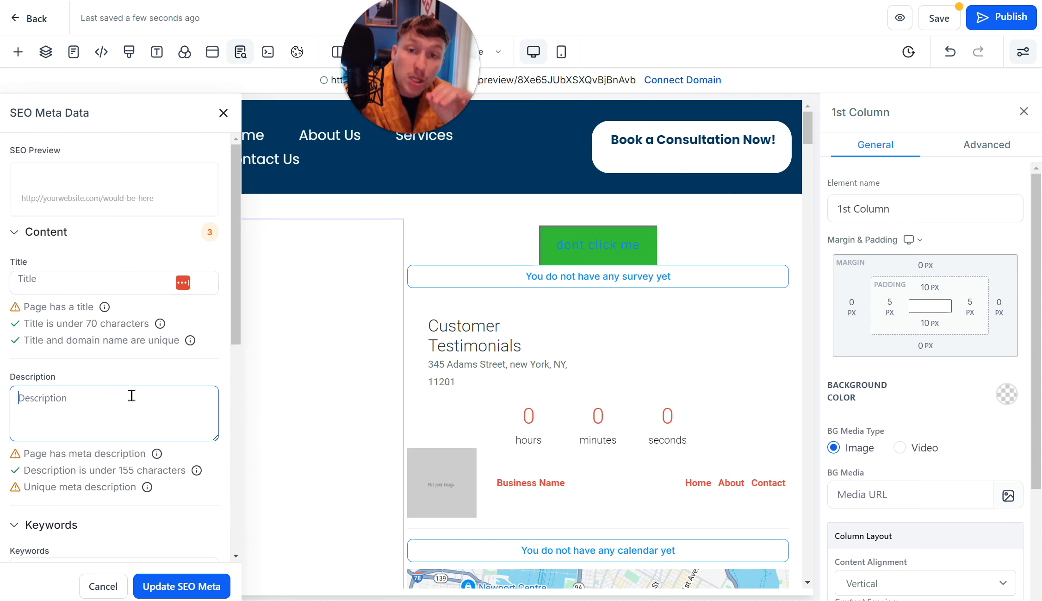
pyautogui.scroll(-5, 131, 395)
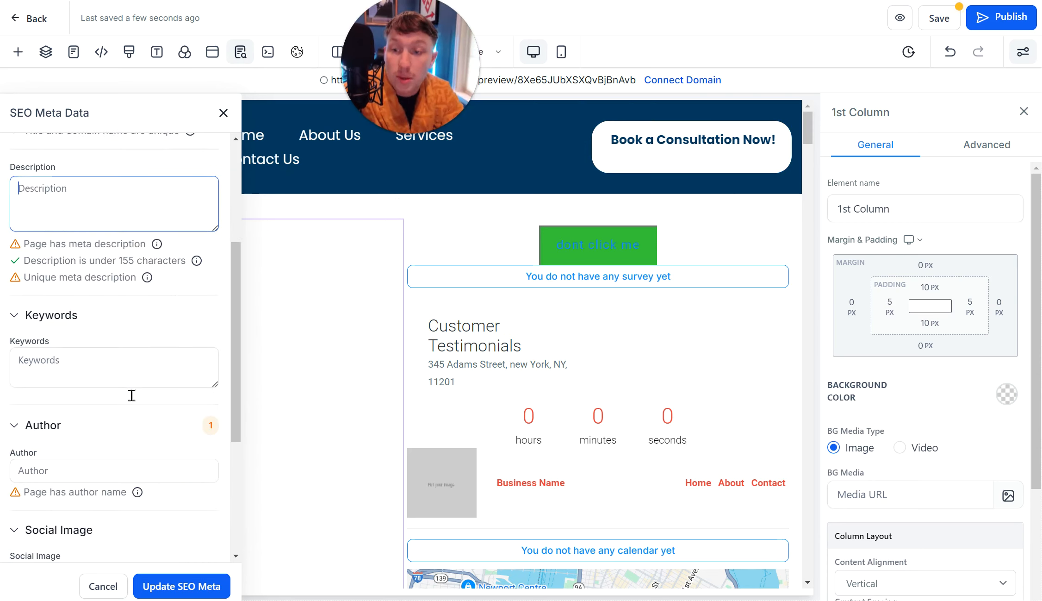
pyautogui.click(116, 370)
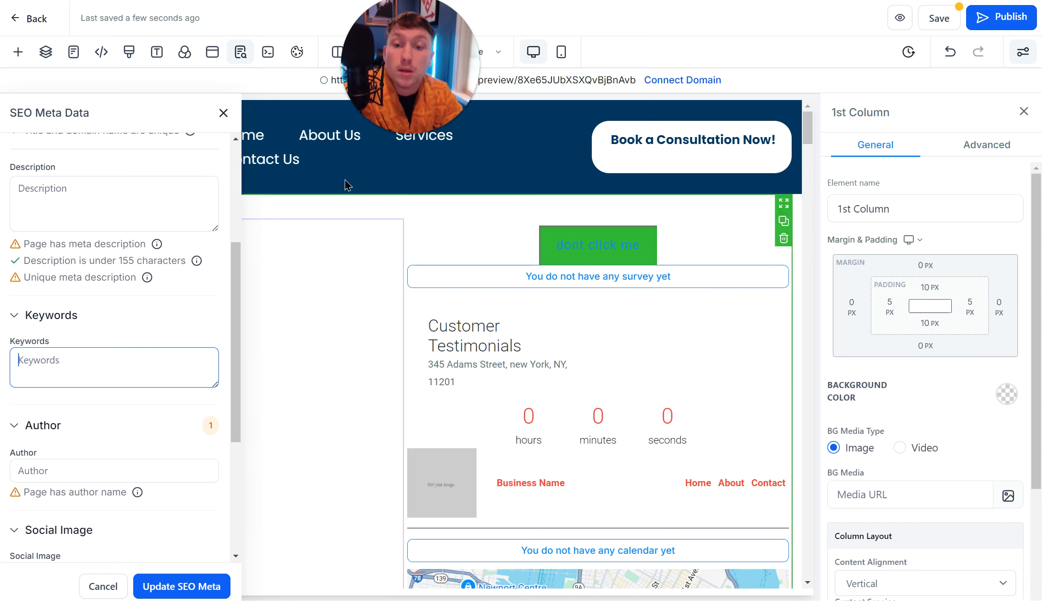
pyautogui.scroll(-3, 139, 377)
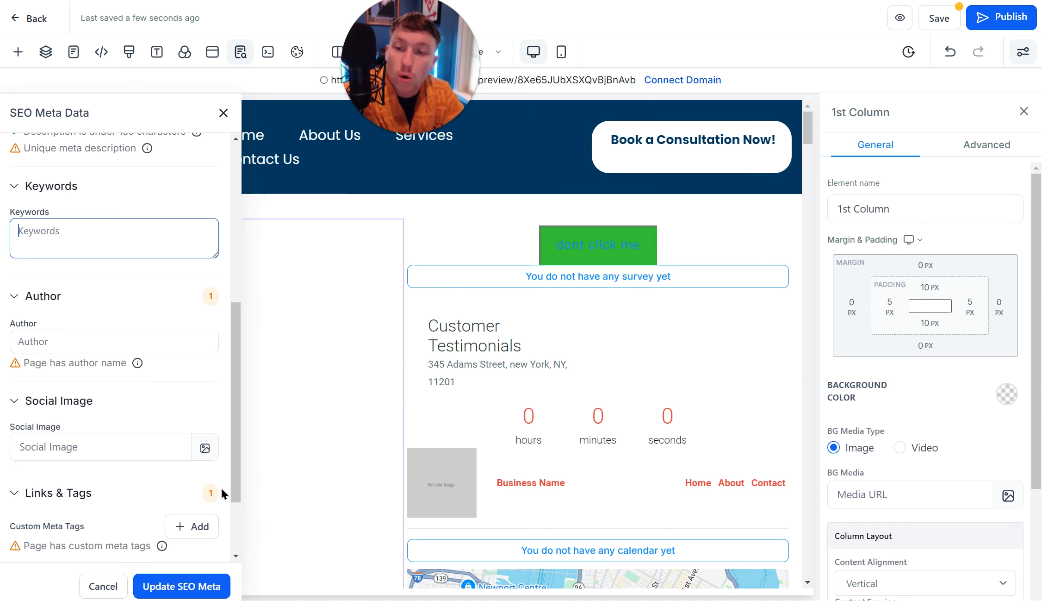
pyautogui.click(177, 446)
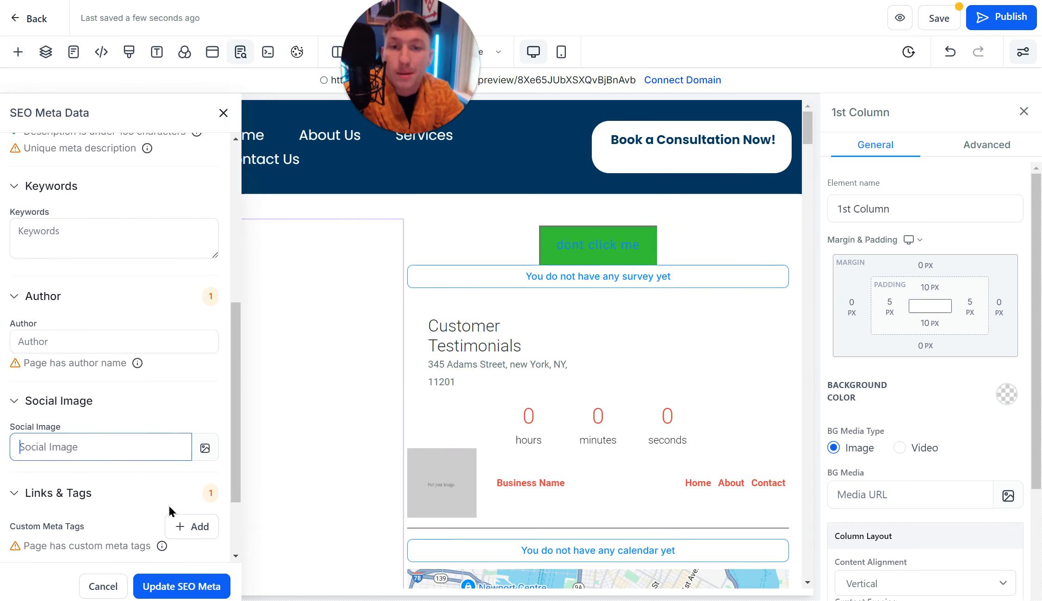
pyautogui.scroll(-3, 168, 505)
pyautogui.scroll(10, 169, 505)
pyautogui.click(203, 392)
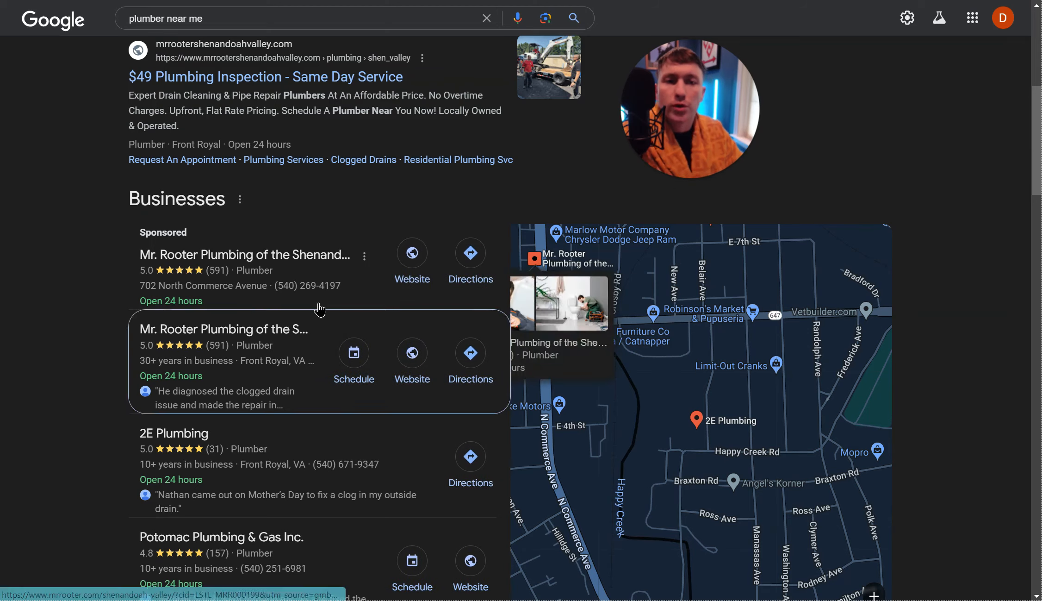
# Switch to the Google results for "plumber near me" and examine the titles and descriptions of the listings
pyautogui.scroll(-4, 318, 177)
pyautogui.scroll(-8, 329, 199)
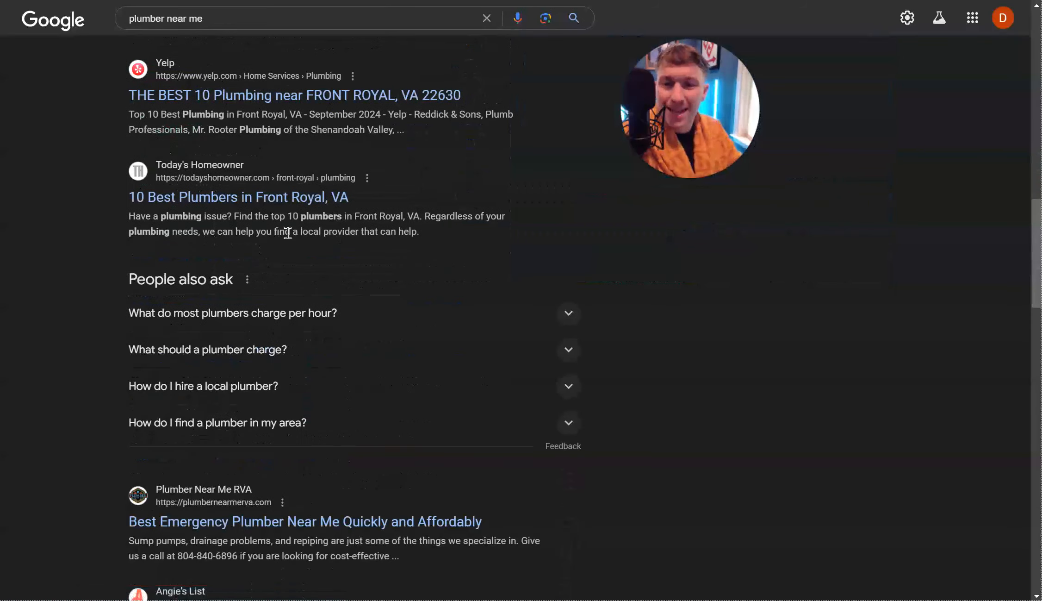
pyautogui.moveTo(453, 234); pyautogui.dragTo(412, 284)
pyautogui.scroll(-4, 415, 285)
pyautogui.click(674, 365)
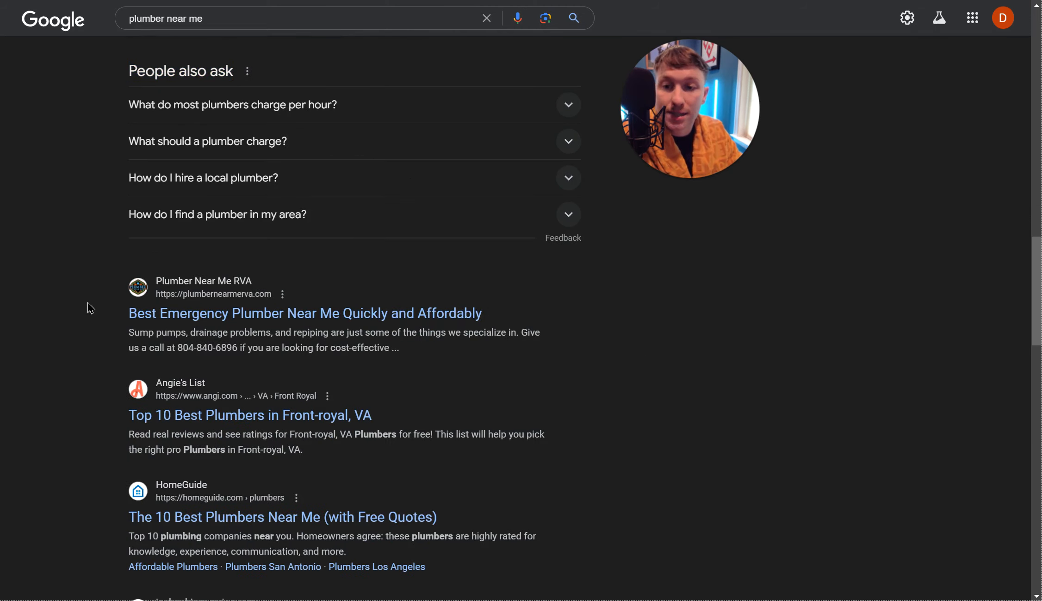
pyautogui.moveTo(121, 315); pyautogui.dragTo(7, 323)
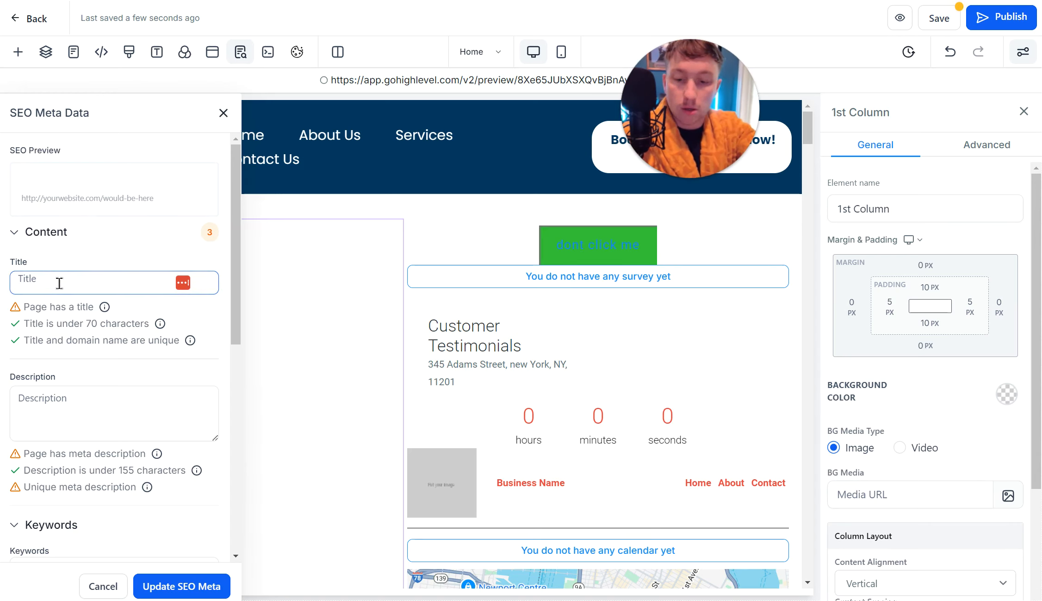
# Return to the website builder, try "we are stupid" as the SEO title and clear it again
pyautogui.write('we are stupid')
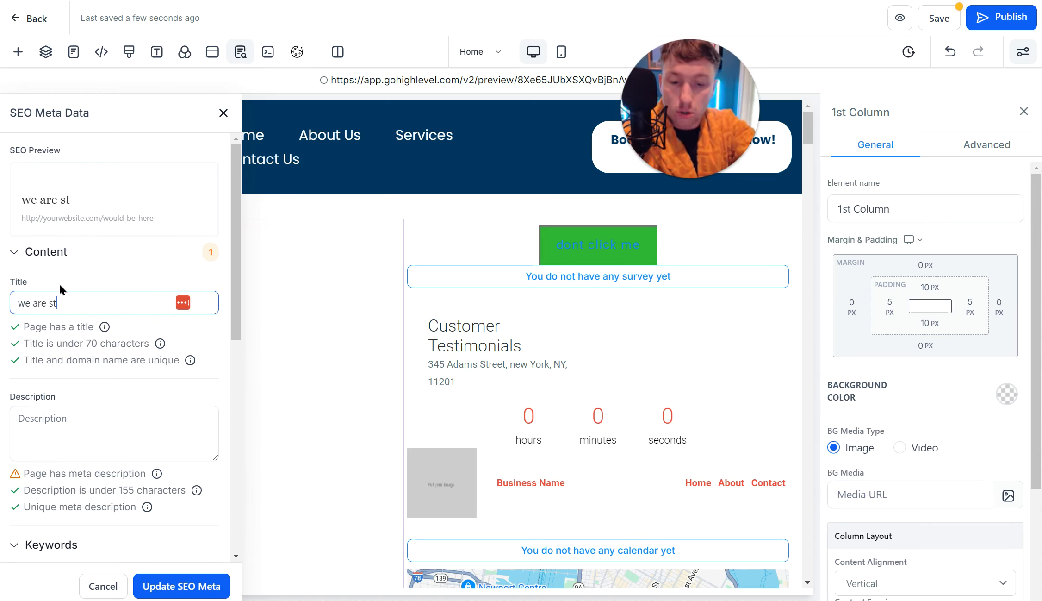
pyautogui.tripleClick(106, 303)
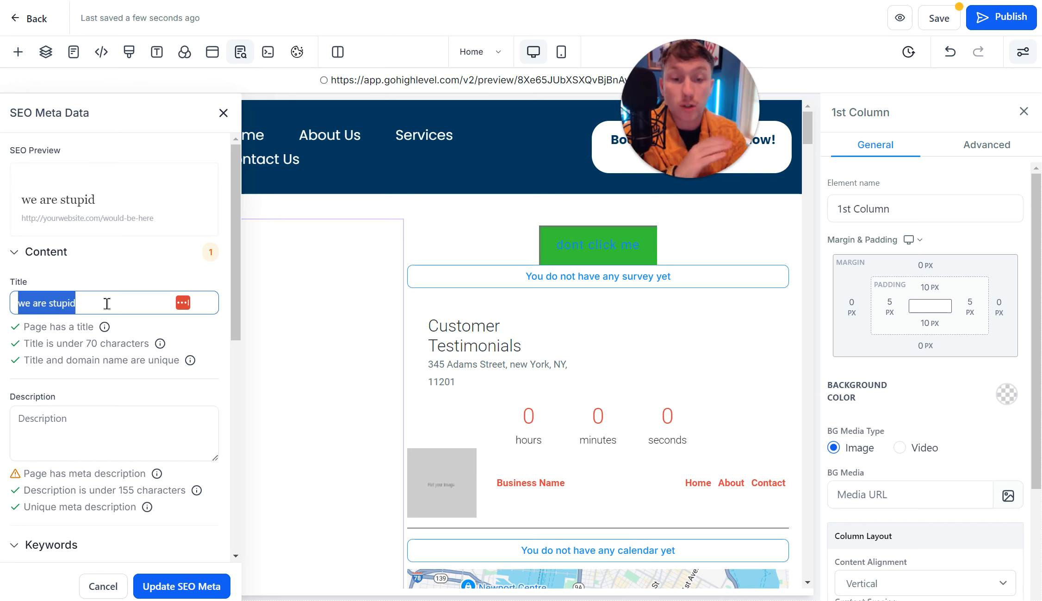
pyautogui.press('BackSpace')
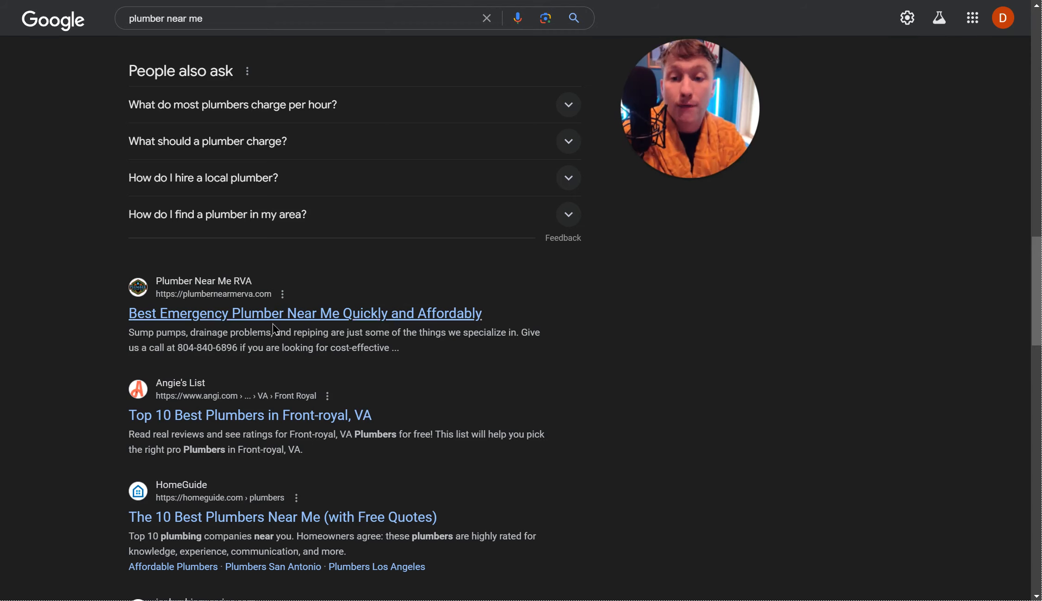
# Compare the Plumber Near Me RVA listing in the Google results with the page's SEO title and description fields
pyautogui.moveTo(531, 315); pyautogui.dragTo(556, 333)
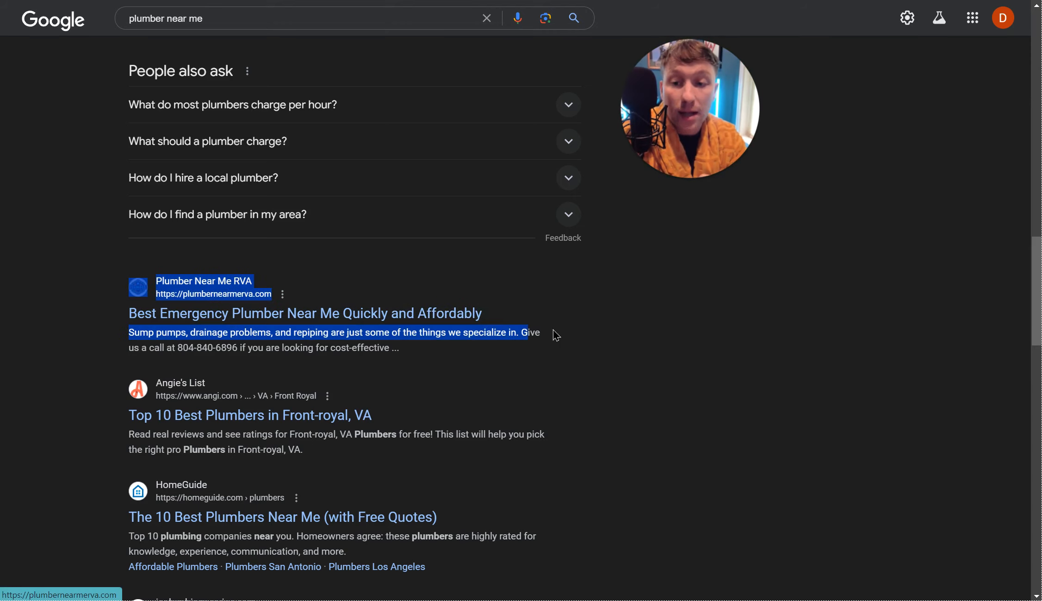
pyautogui.click(549, 365)
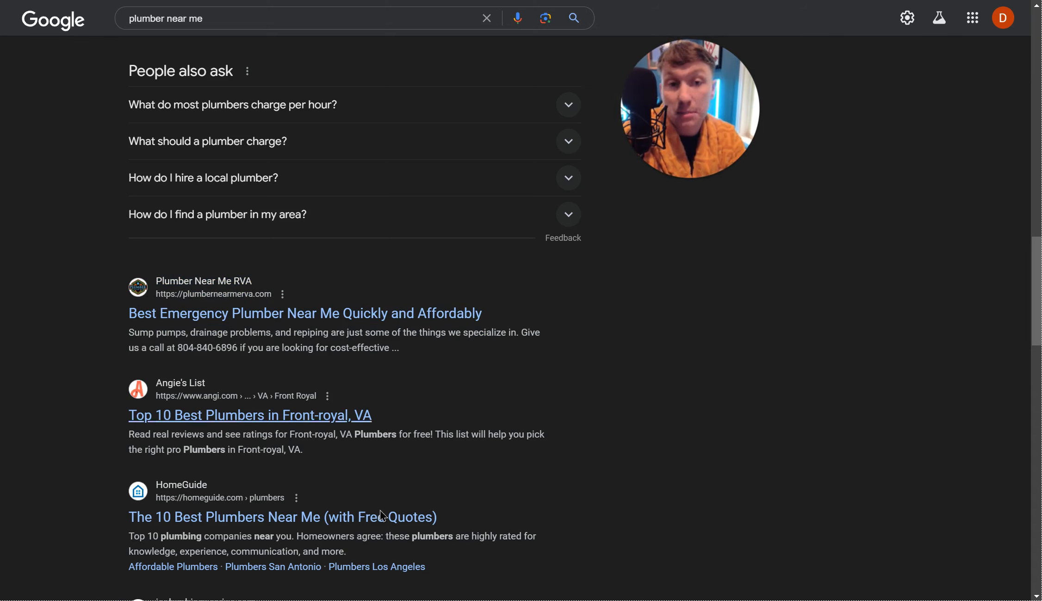
pyautogui.scroll(-2, 465, 459)
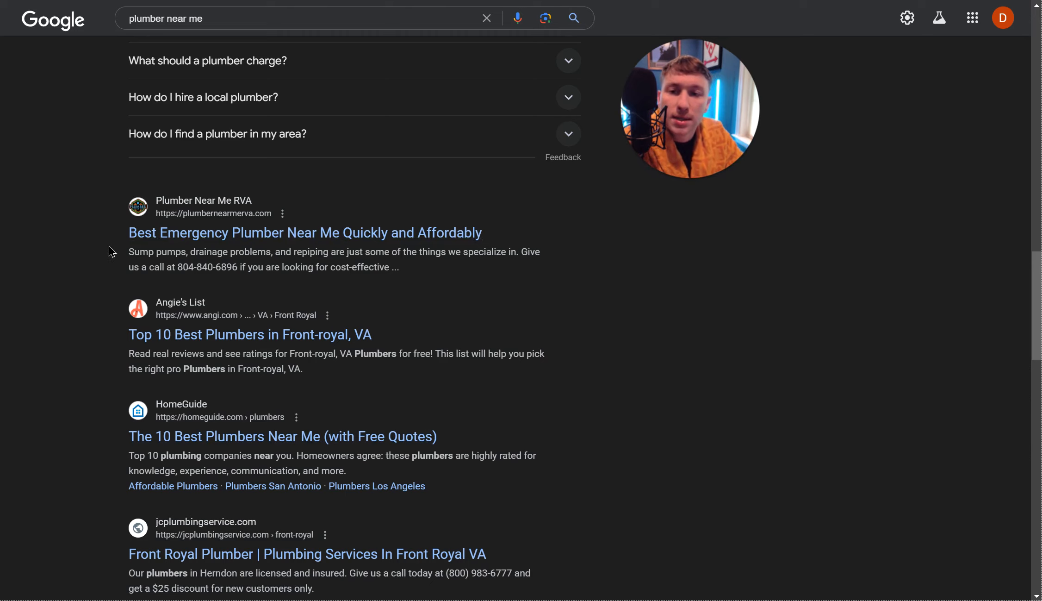
pyautogui.moveTo(109, 249); pyautogui.dragTo(47, 290)
pyautogui.click(46, 297)
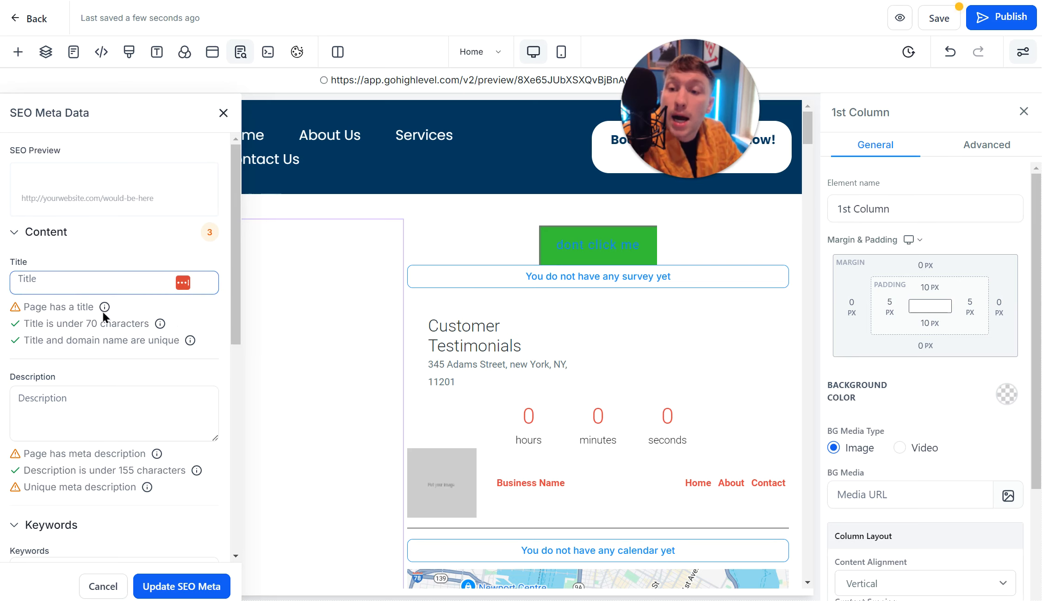
pyautogui.click(70, 408)
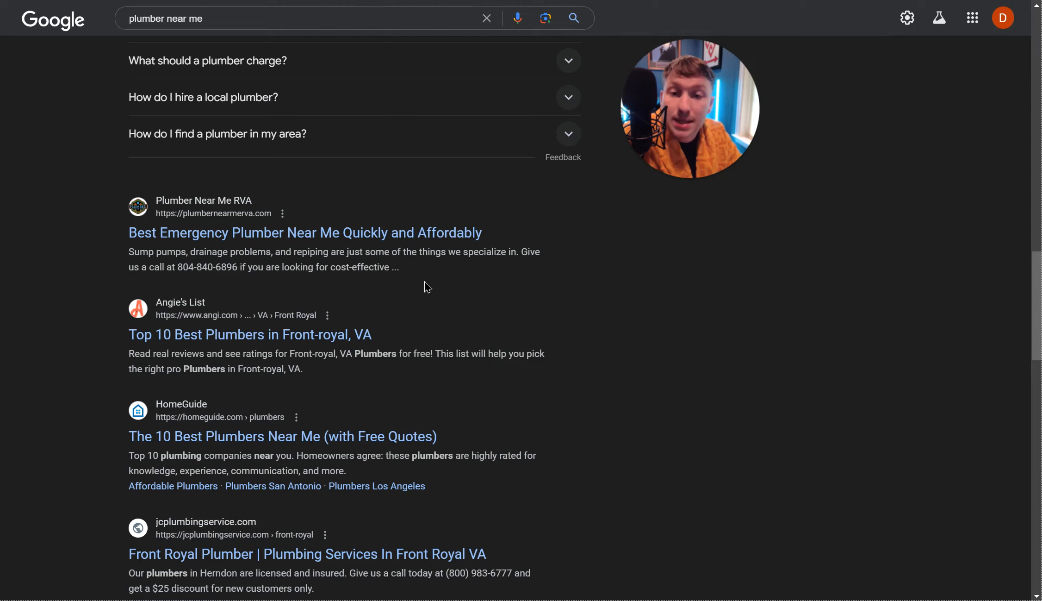
pyautogui.moveTo(425, 281); pyautogui.dragTo(399, 285)
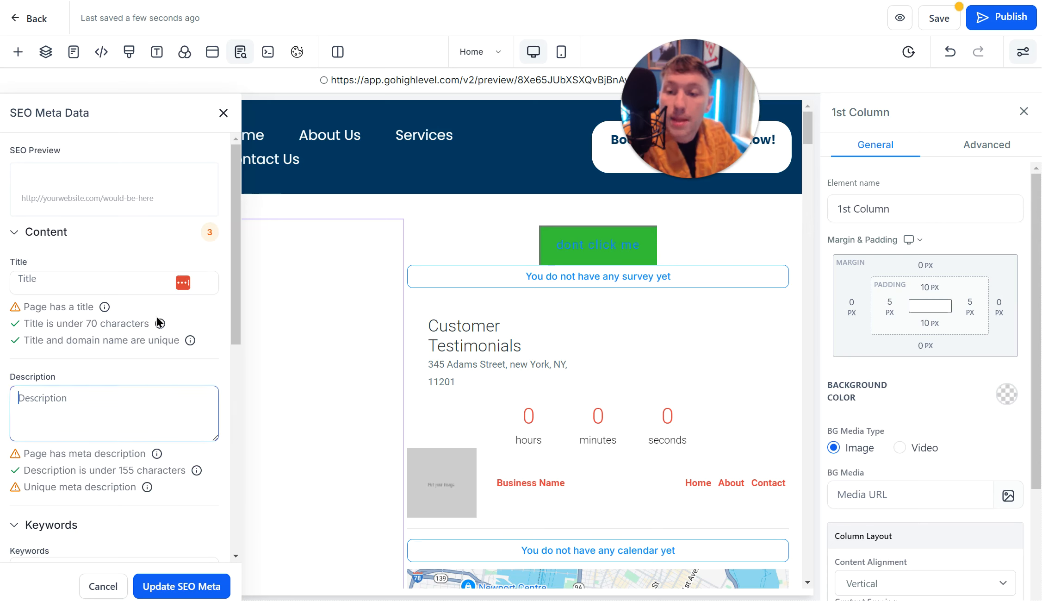
# Review the SEO keywords, author, social image and links and tags sections alongside the plumber listings in the Google results
pyautogui.scroll(-3, 158, 324)
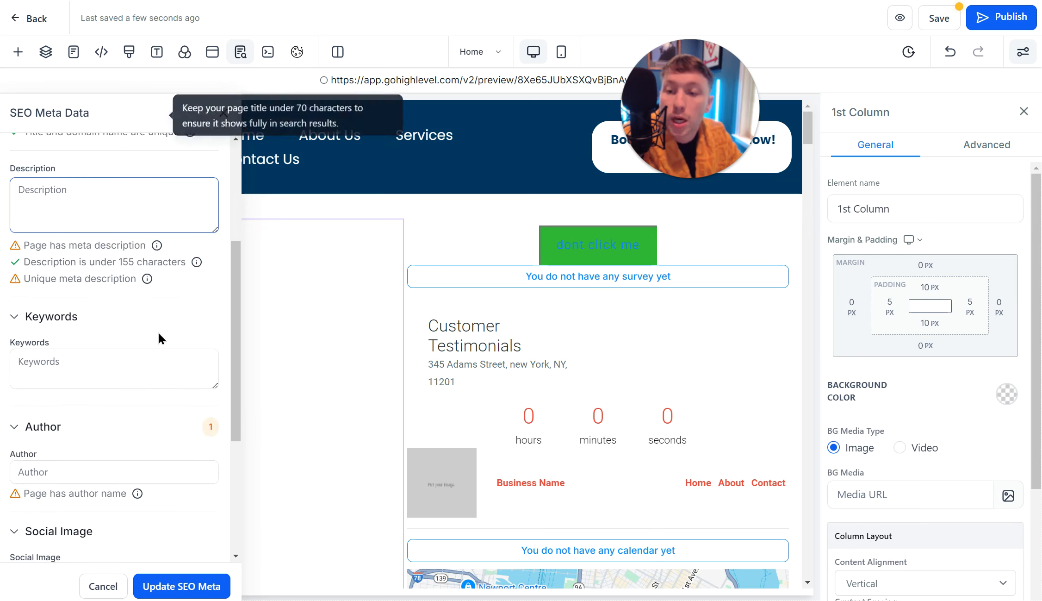
pyautogui.click(94, 361)
pyautogui.scroll(-4, 172, 324)
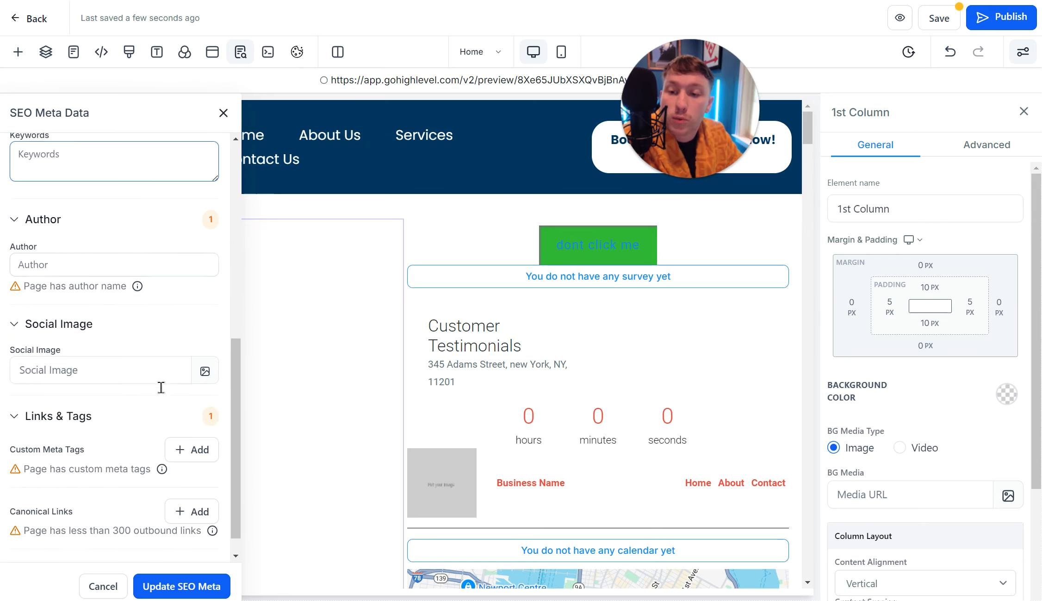
pyautogui.click(108, 370)
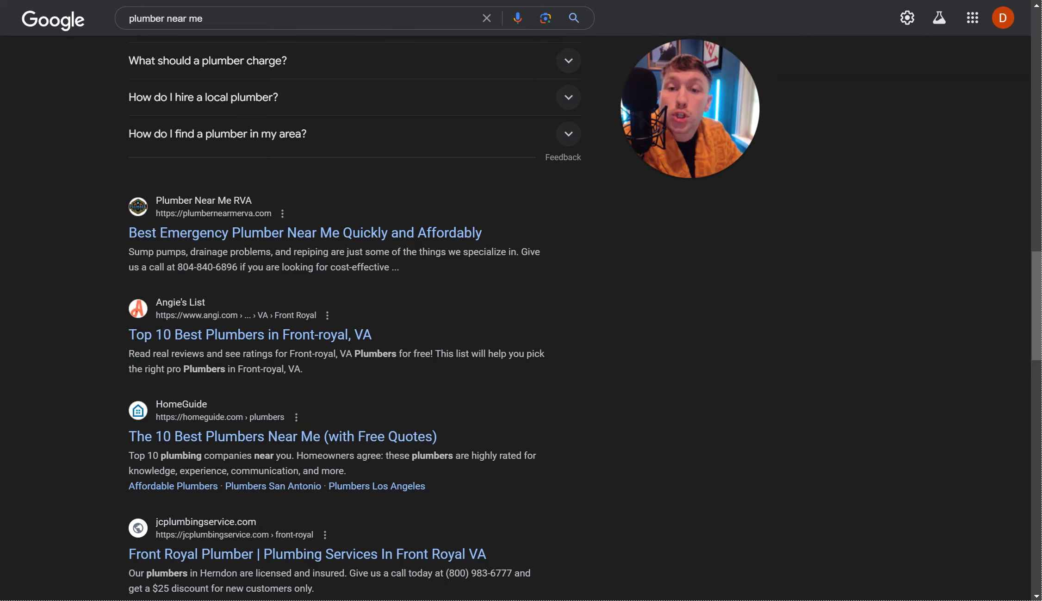
pyautogui.scroll(-10, 479, 178)
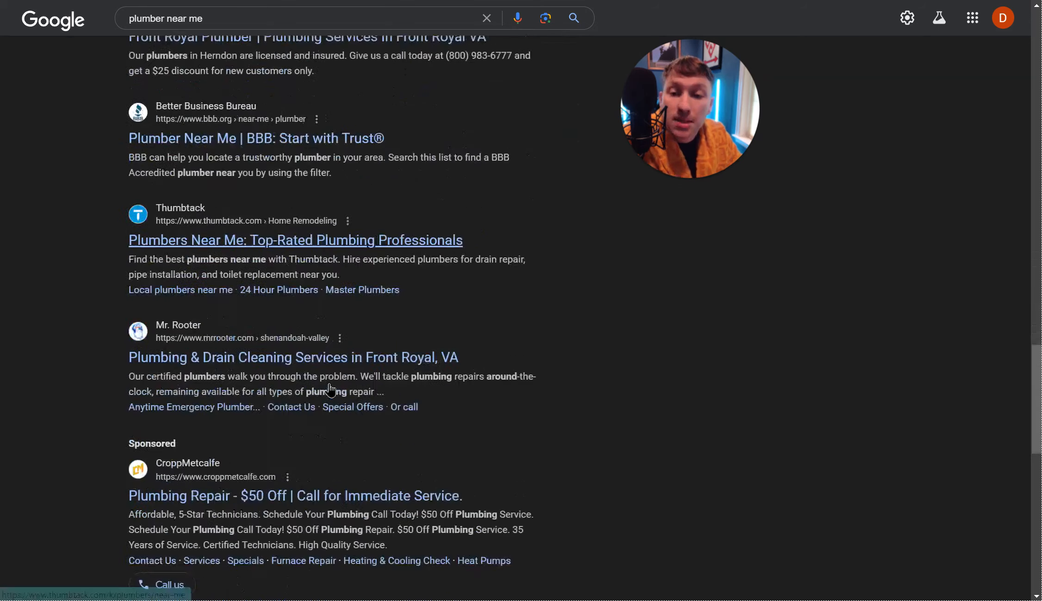
pyautogui.scroll(15, 410, 391)
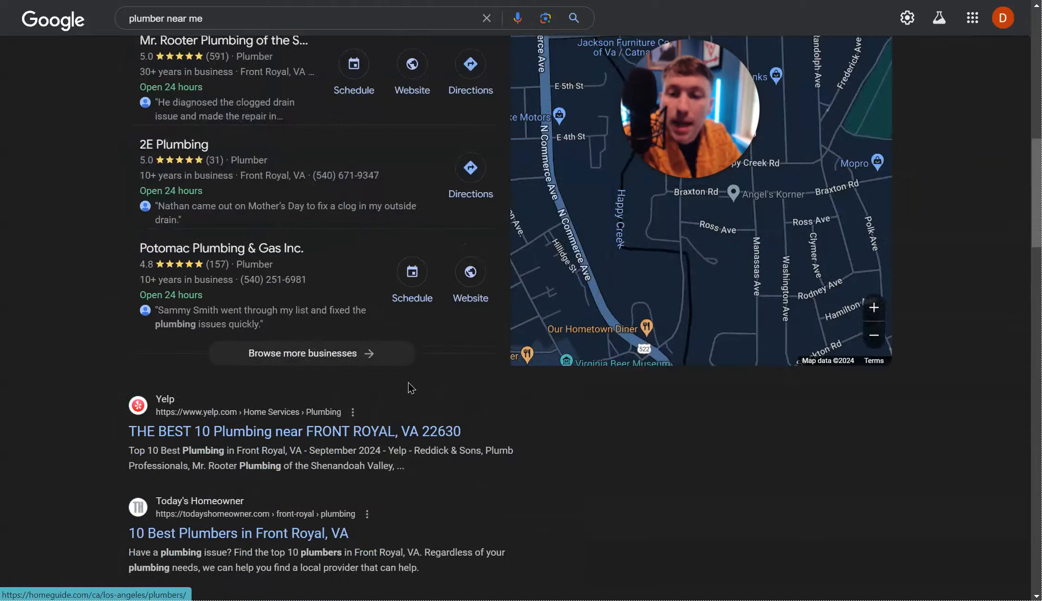
pyautogui.scroll(-8, 410, 391)
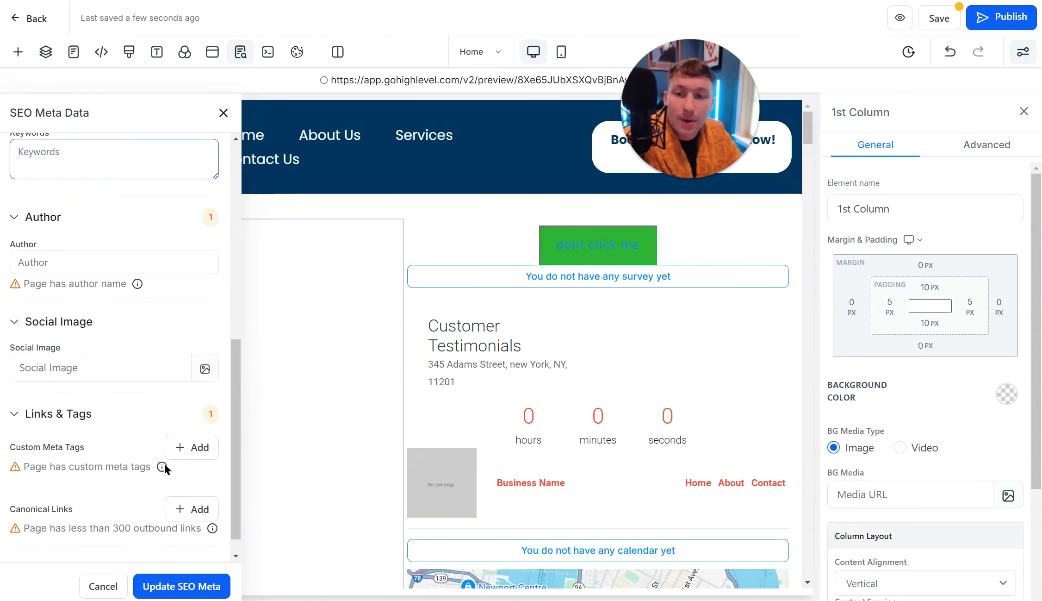
pyautogui.scroll(-1, 164, 463)
pyautogui.scroll(10, 170, 459)
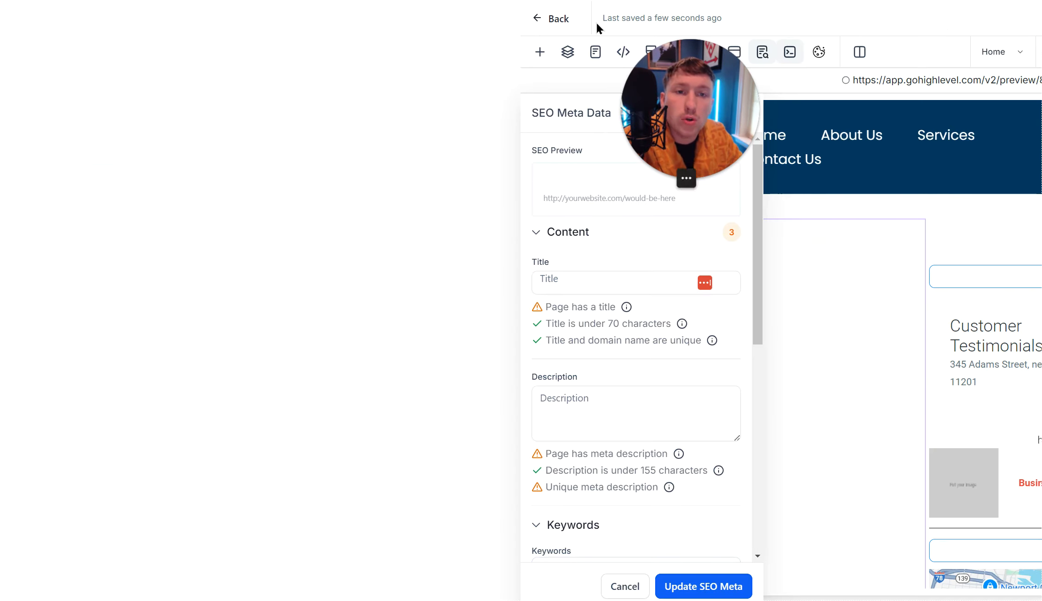
# Leave the misaligned SEO meta data view and reload the Home page in the page editor
pyautogui.click(556, 18)
pyautogui.click(679, 249)
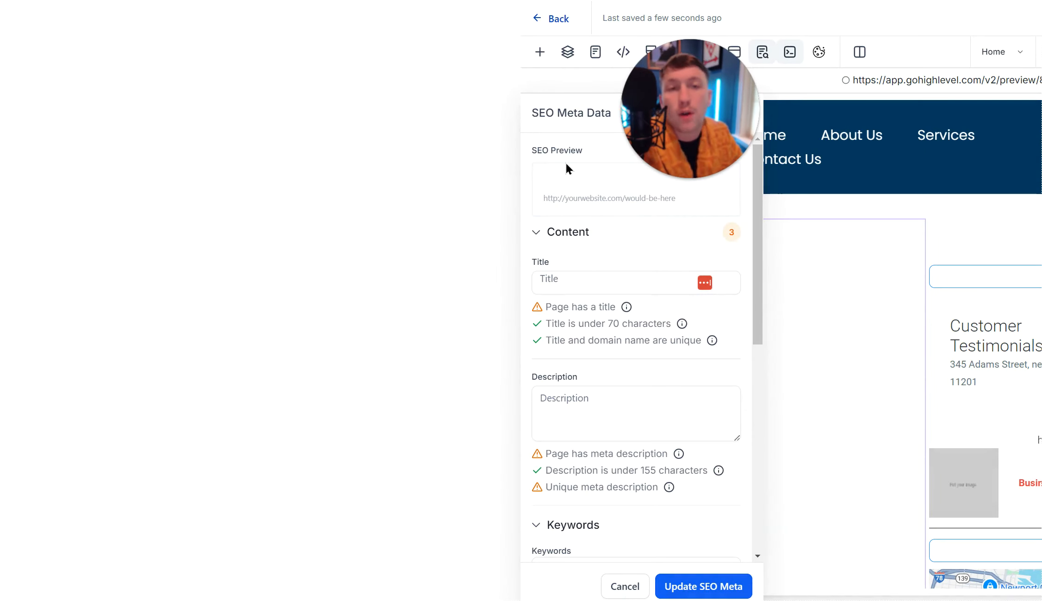
pyautogui.click(558, 19)
pyautogui.click(670, 345)
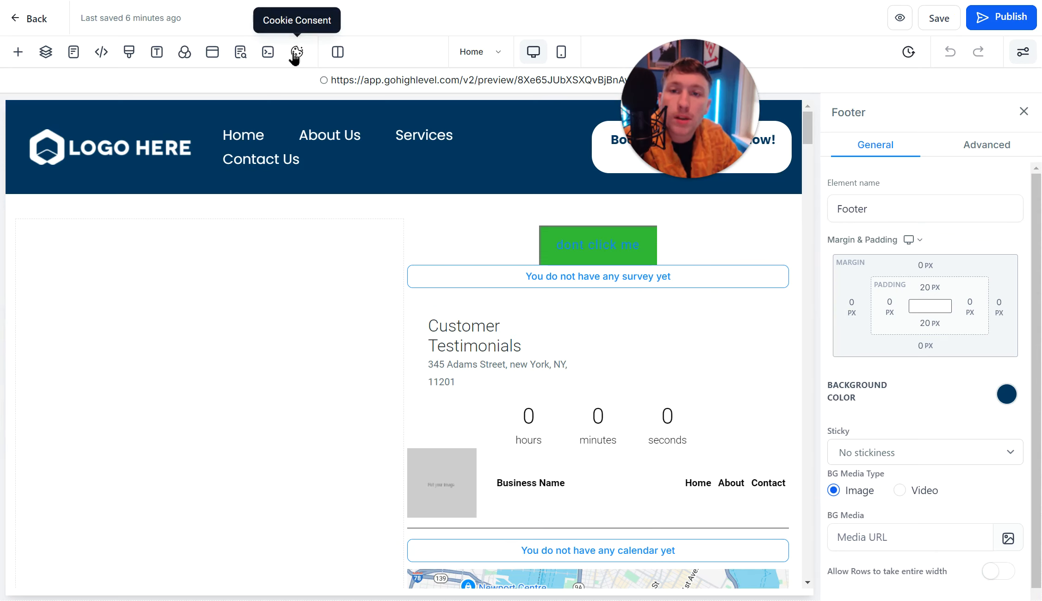
# Open the Cookie Consent settings and try enabling the cookie consent banner
pyautogui.click(295, 52)
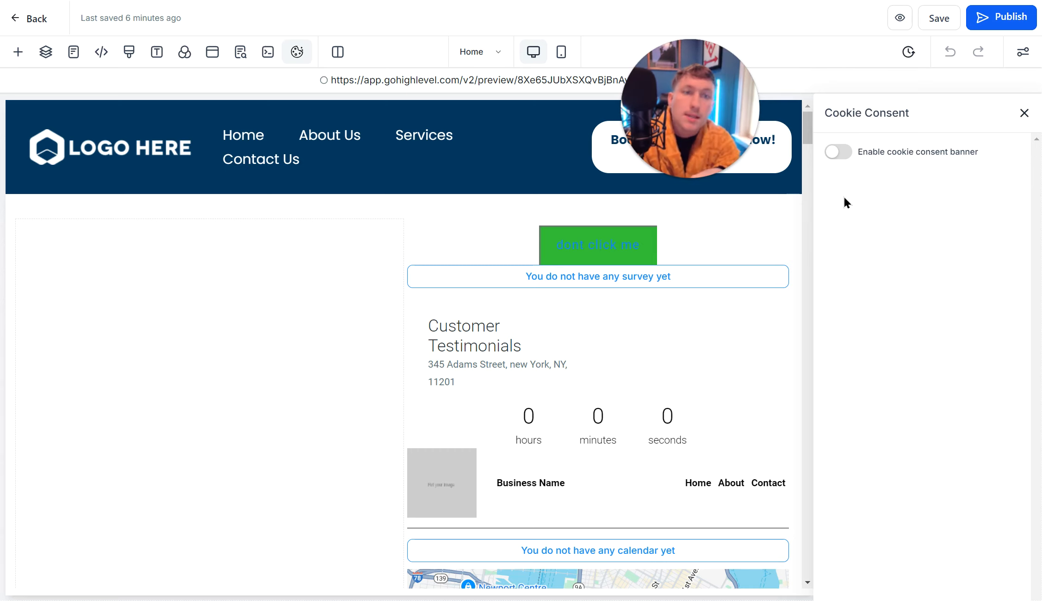
pyautogui.click(837, 153)
pyautogui.click(694, 392)
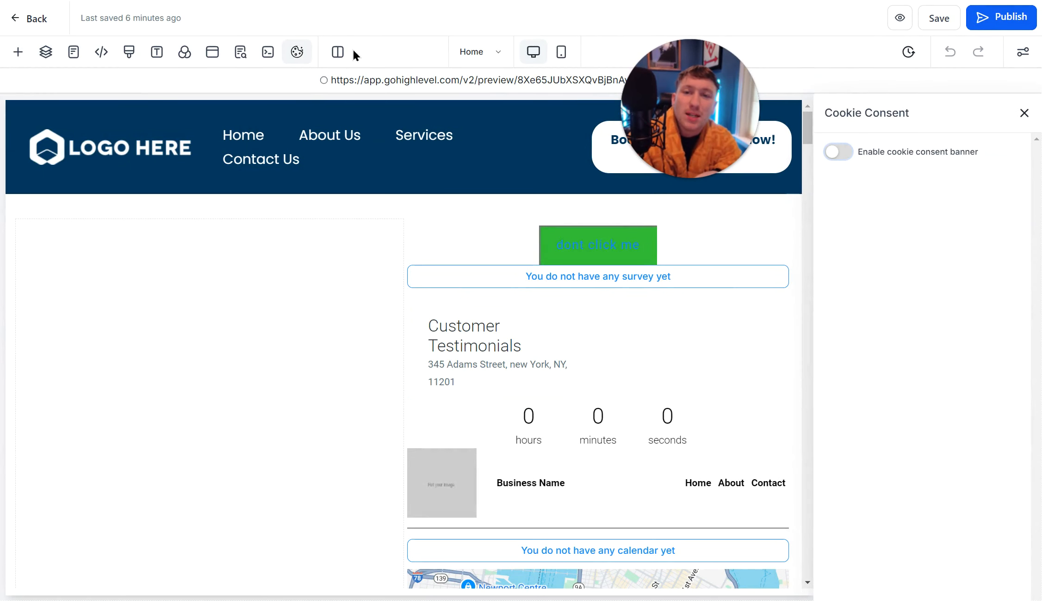
# Switch the editor's layout from 2 Column Mode to Auto
pyautogui.click(340, 55)
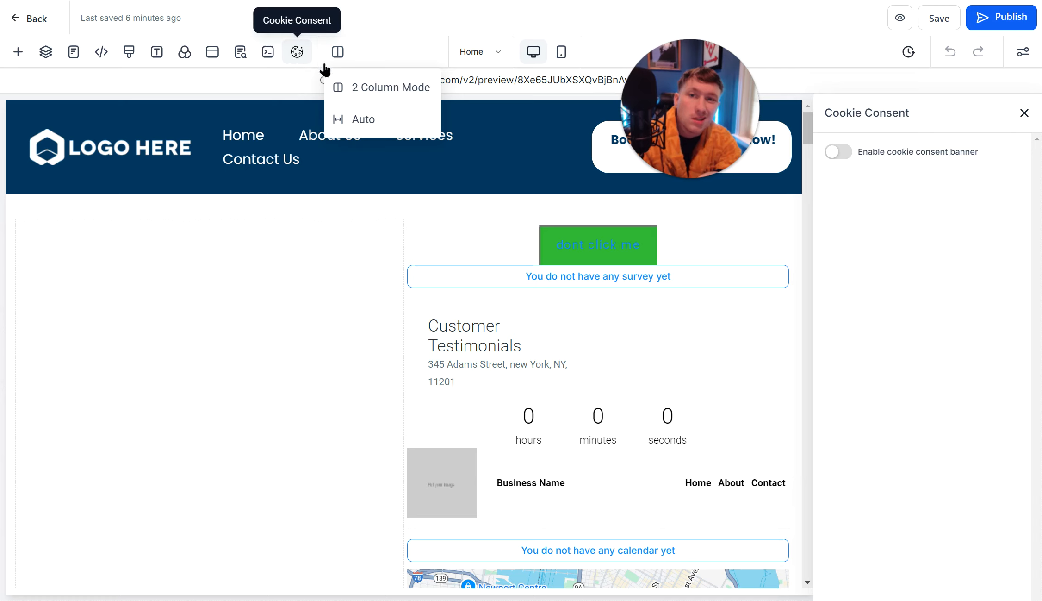
pyautogui.click(399, 92)
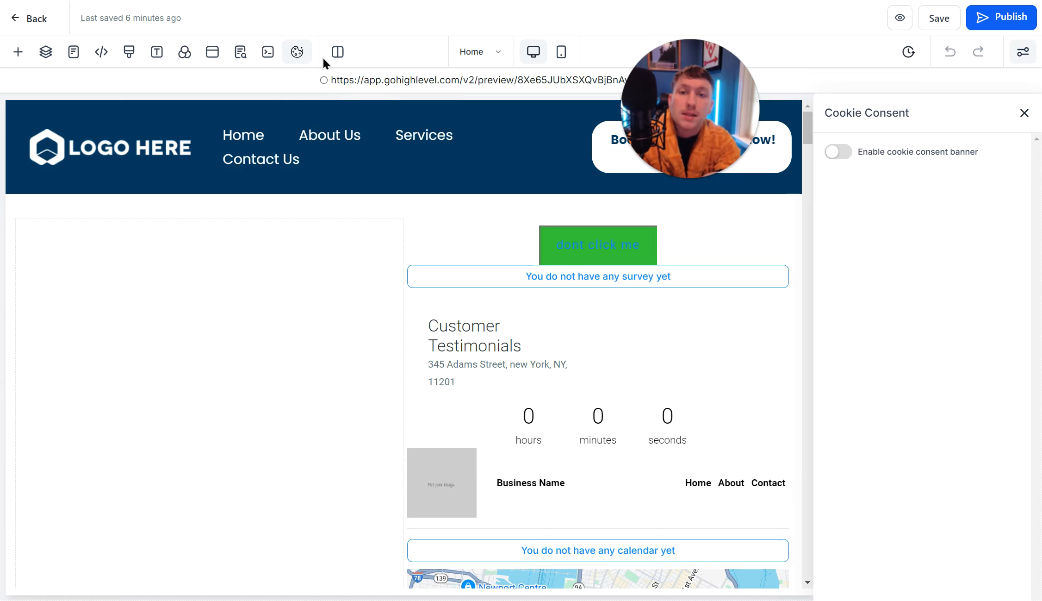
pyautogui.click(362, 86)
pyautogui.moveTo(348, 57)
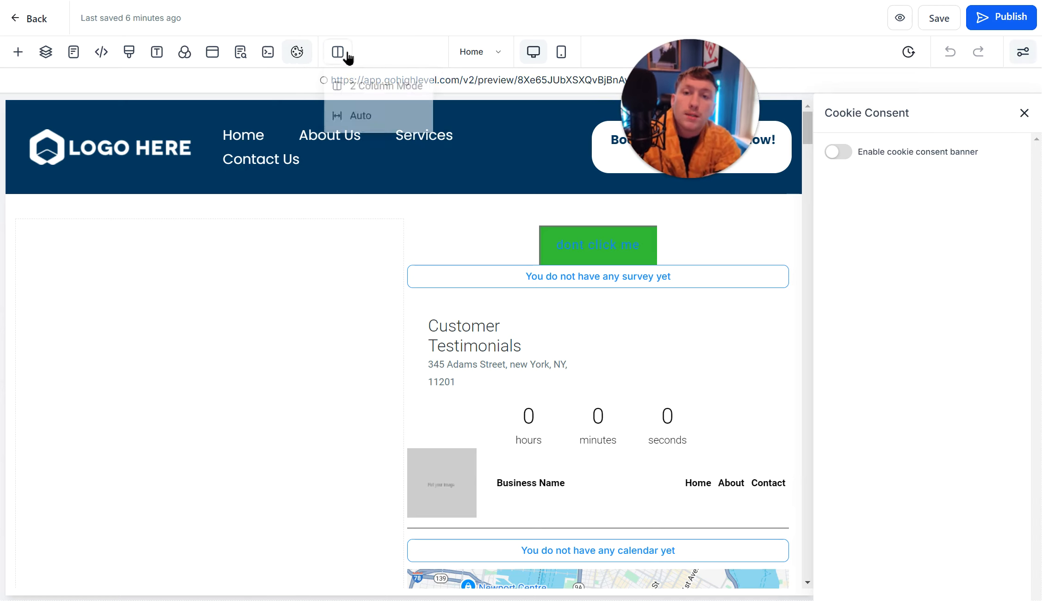
pyautogui.click(352, 115)
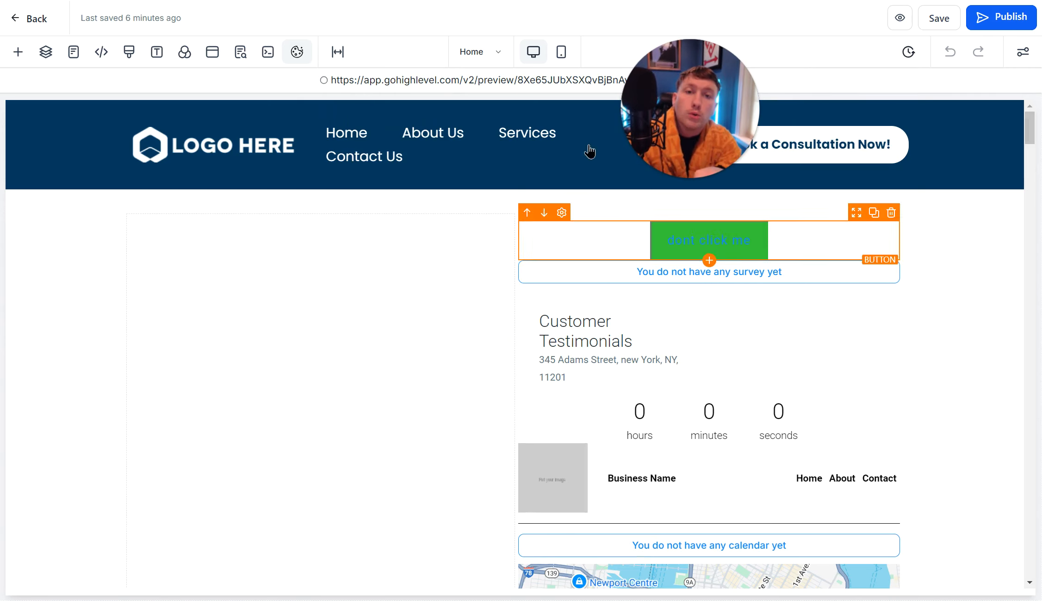
# Check the layout mode options and open the list of the website's main pages
pyautogui.moveTo(335, 56)
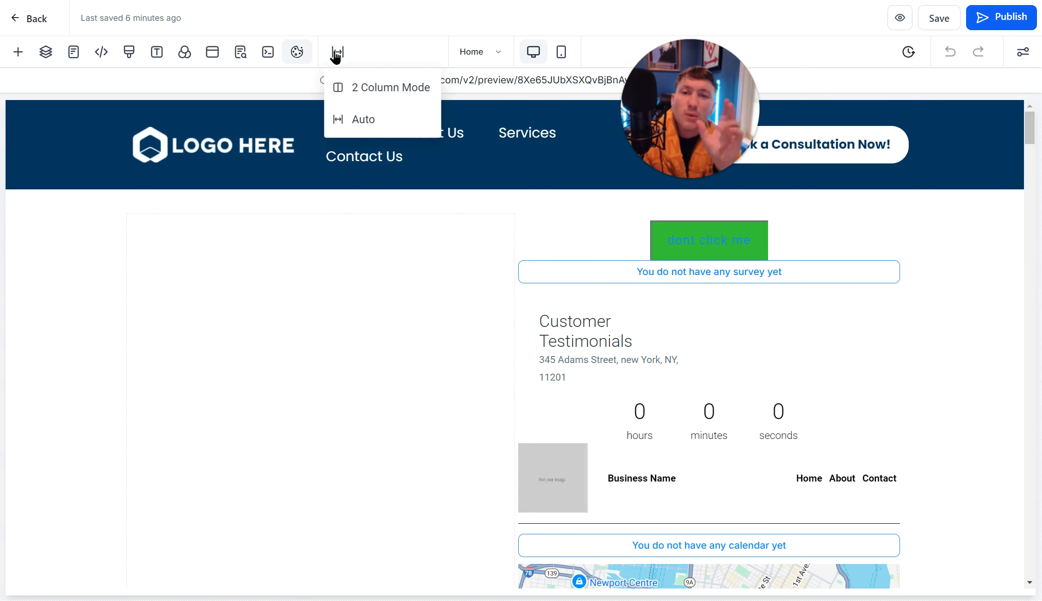
pyautogui.click(484, 53)
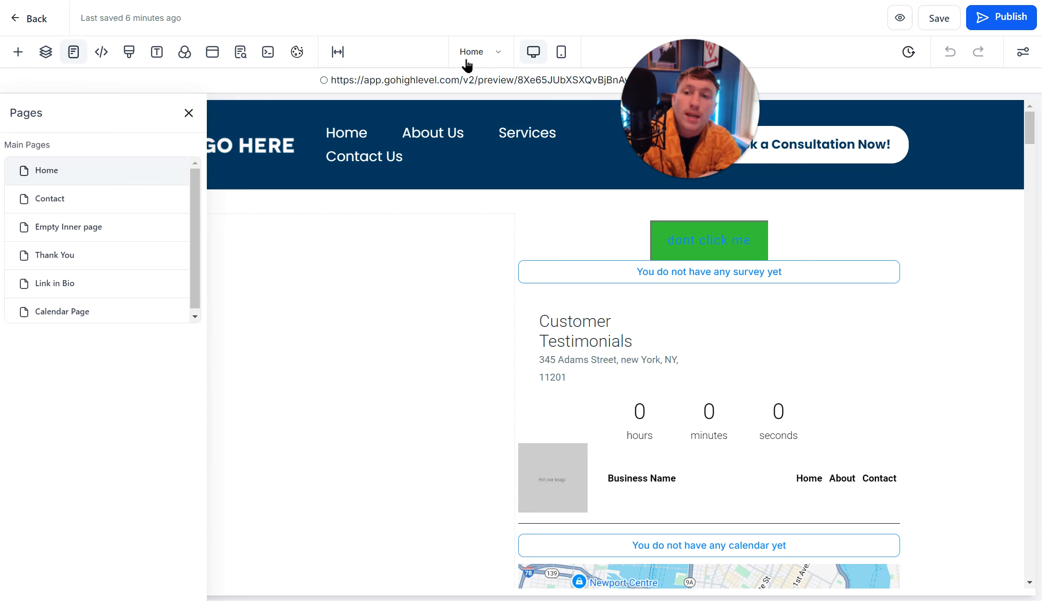
# View the general settings of the empty first column on the Home page and close them
pyautogui.click(287, 343)
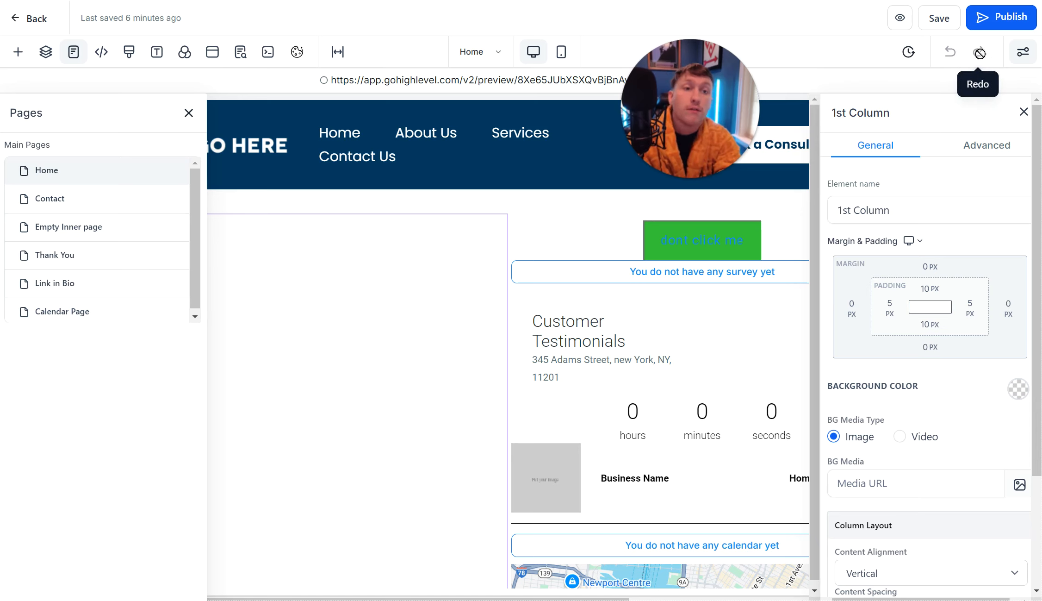
pyautogui.click(1021, 53)
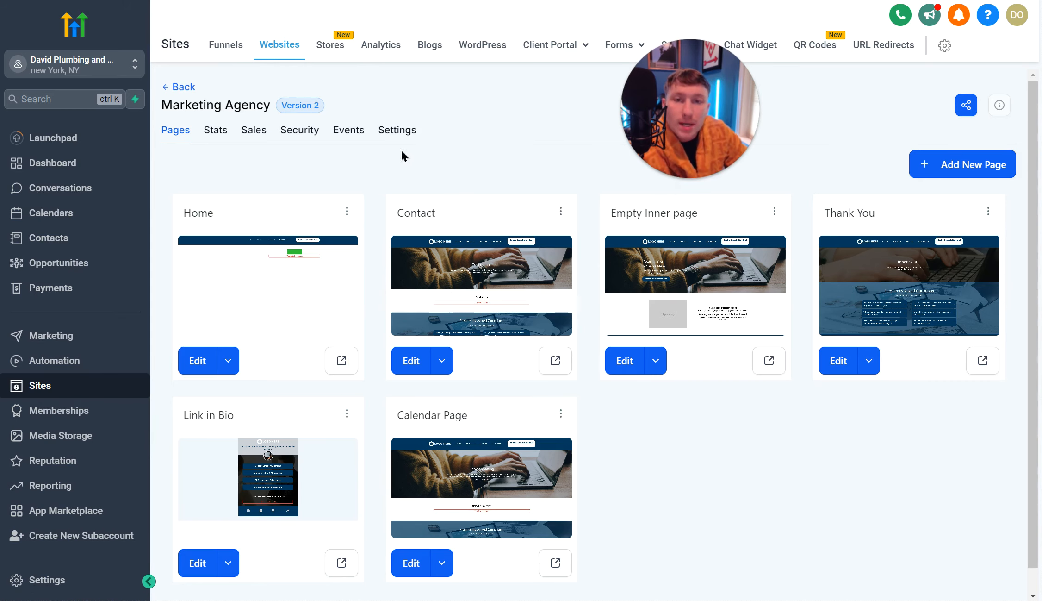
# Check the Domain choices in the Marketing Agency website's settings and go to the page for adding or editing domains
pyautogui.click(399, 135)
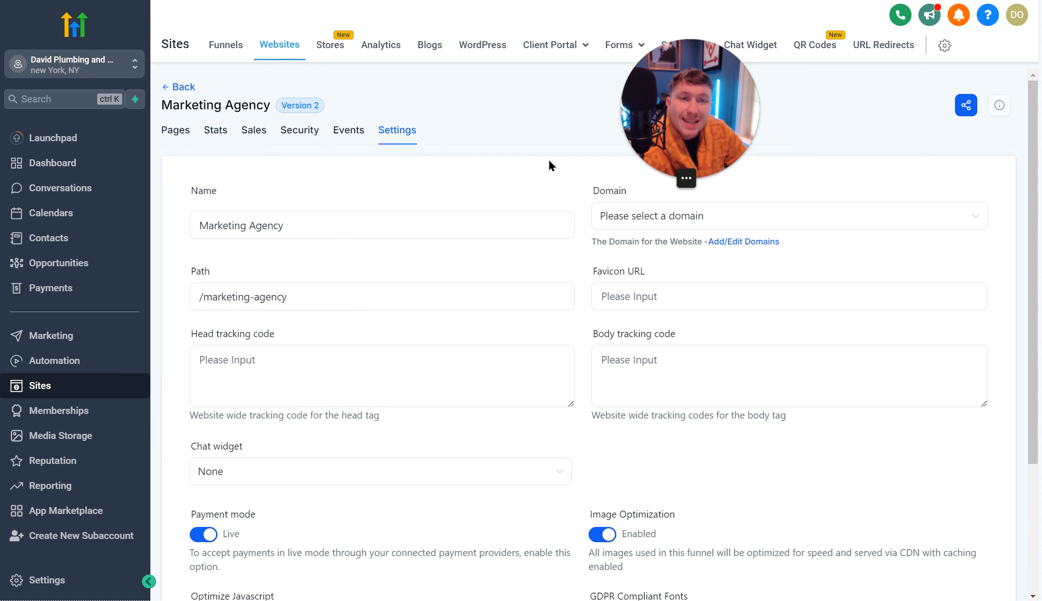
pyautogui.click(706, 218)
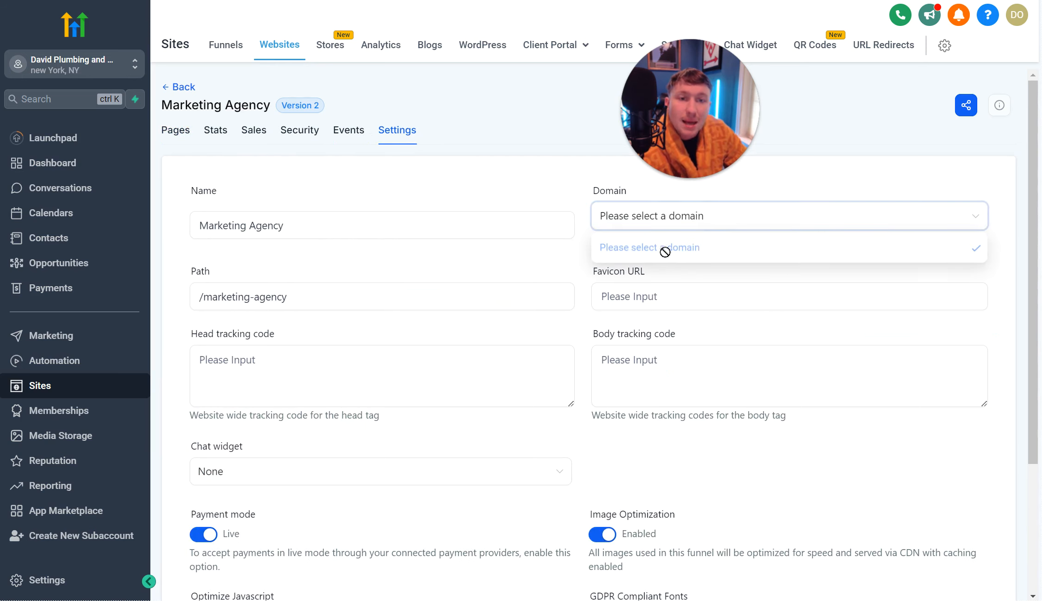
pyautogui.click(555, 181)
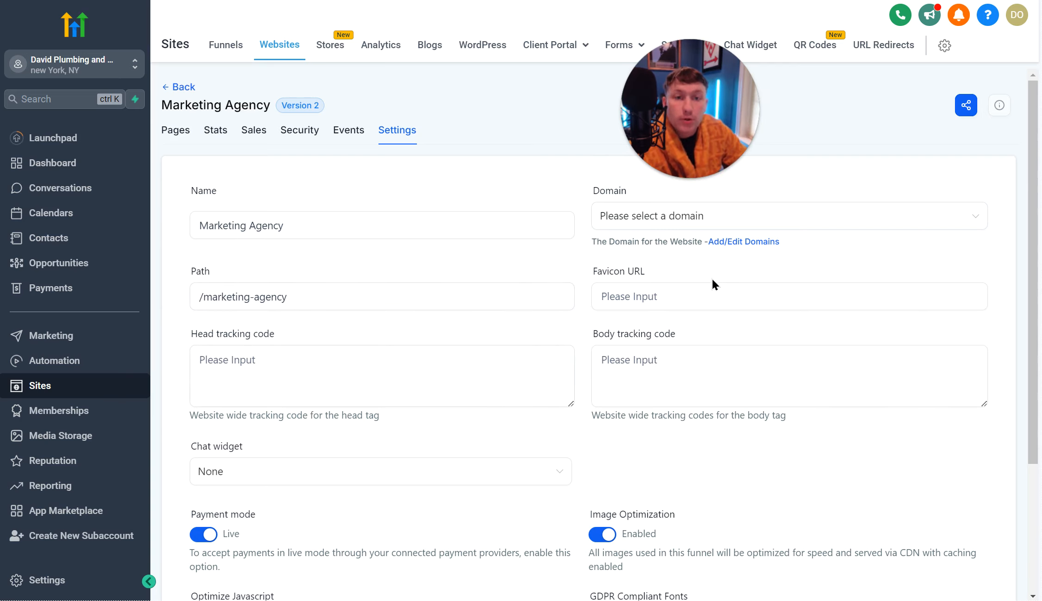
pyautogui.click(749, 250)
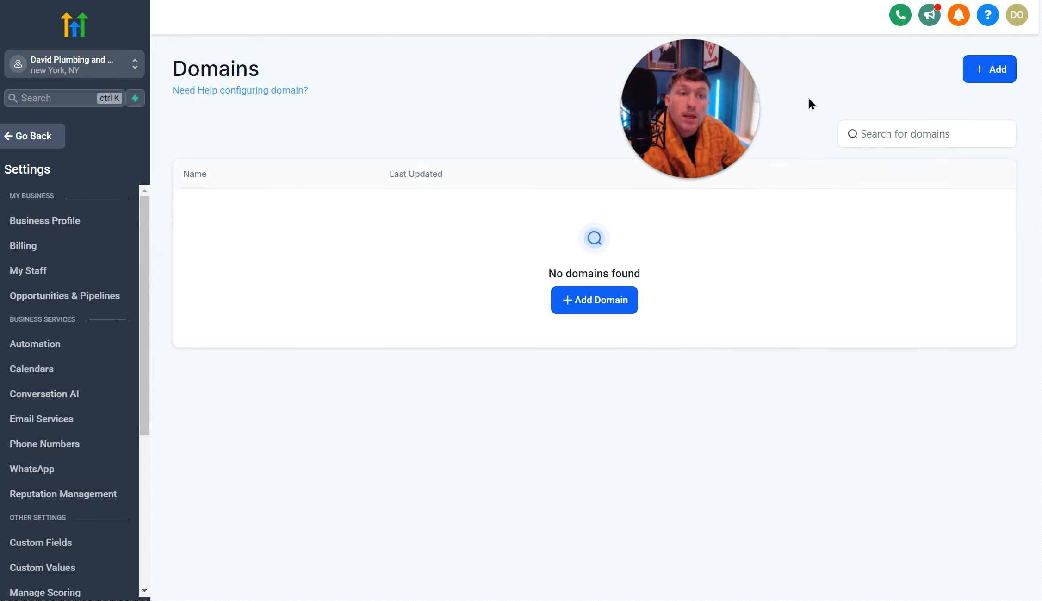
# Start connecting the domain matrimont.com as far as the provider authorization, and cancel without authorizing it
pyautogui.click(625, 308)
pyautogui.click(611, 311)
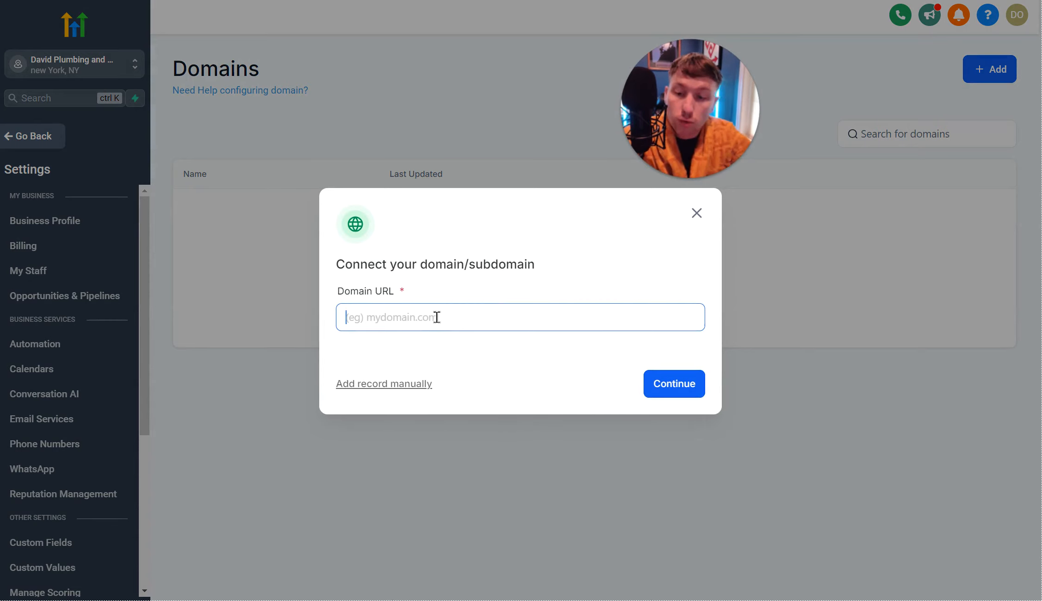
pyautogui.write('matrimon')
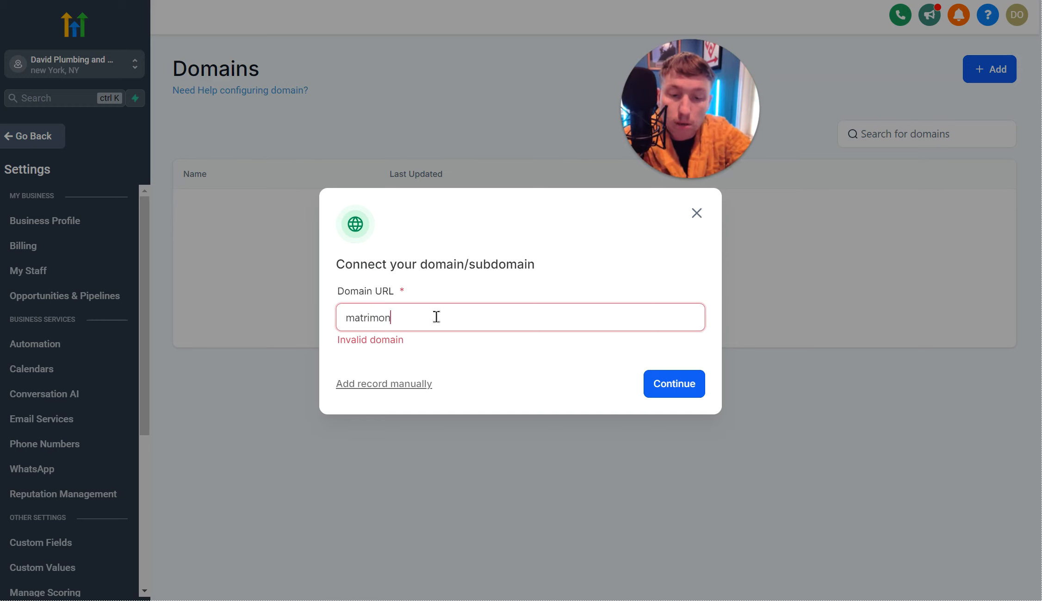
pyautogui.write('t.com')
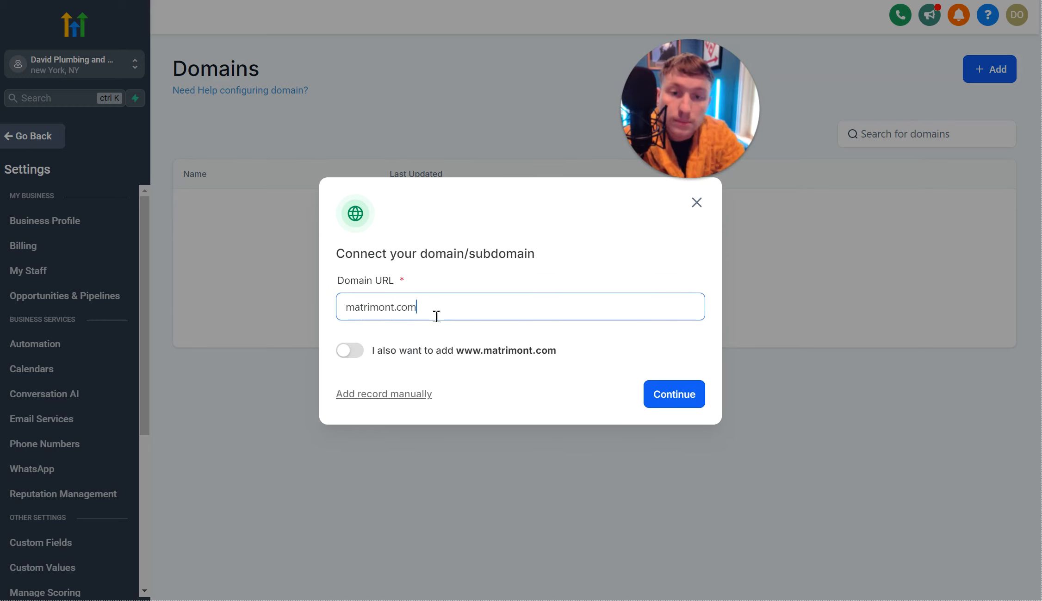
pyautogui.click(655, 397)
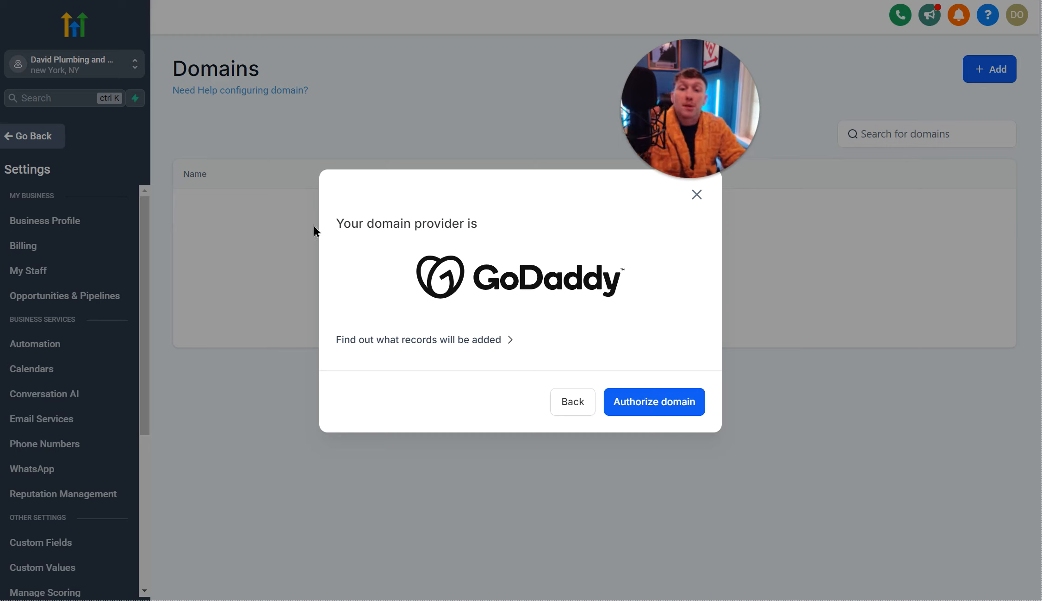
pyautogui.moveTo(666, 98); pyautogui.dragTo(675, 79)
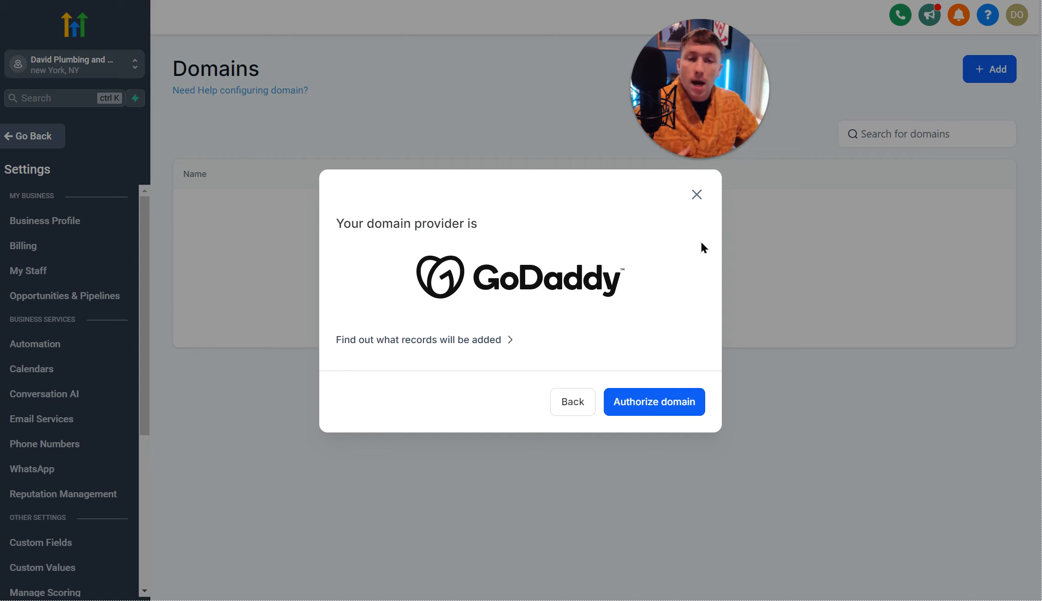
pyautogui.click(696, 194)
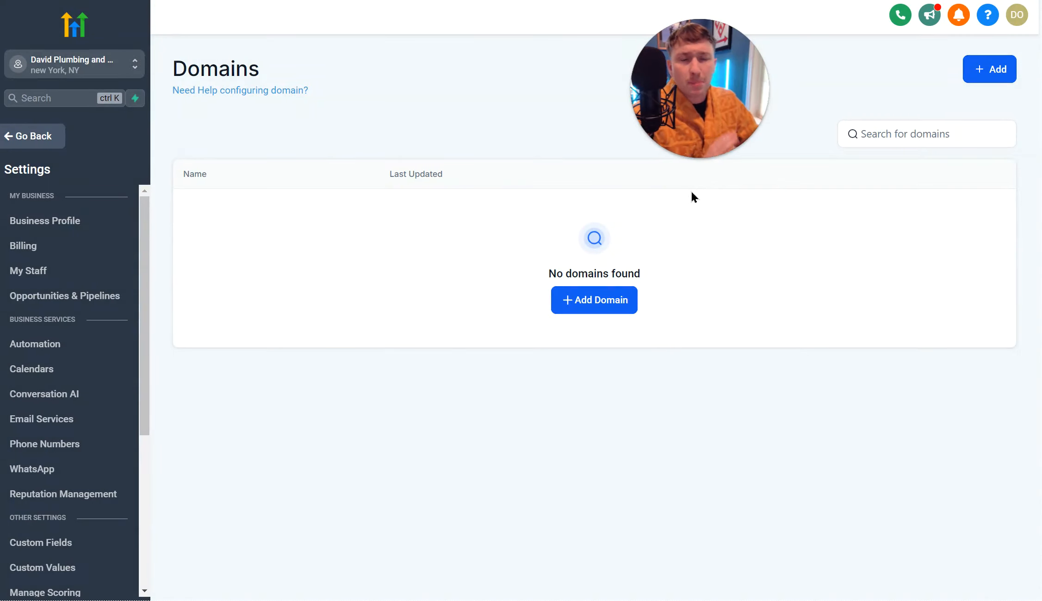
# View the manual DNS records for connecting matrimont.com, close them without verifying, and return to the Websites area
pyautogui.click(621, 309)
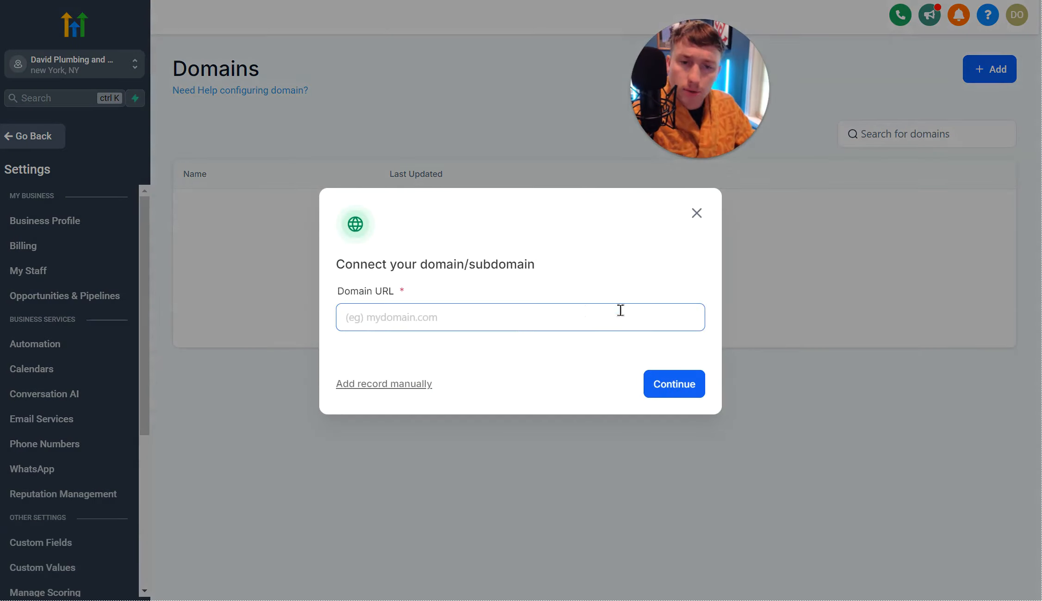
pyautogui.click(384, 387)
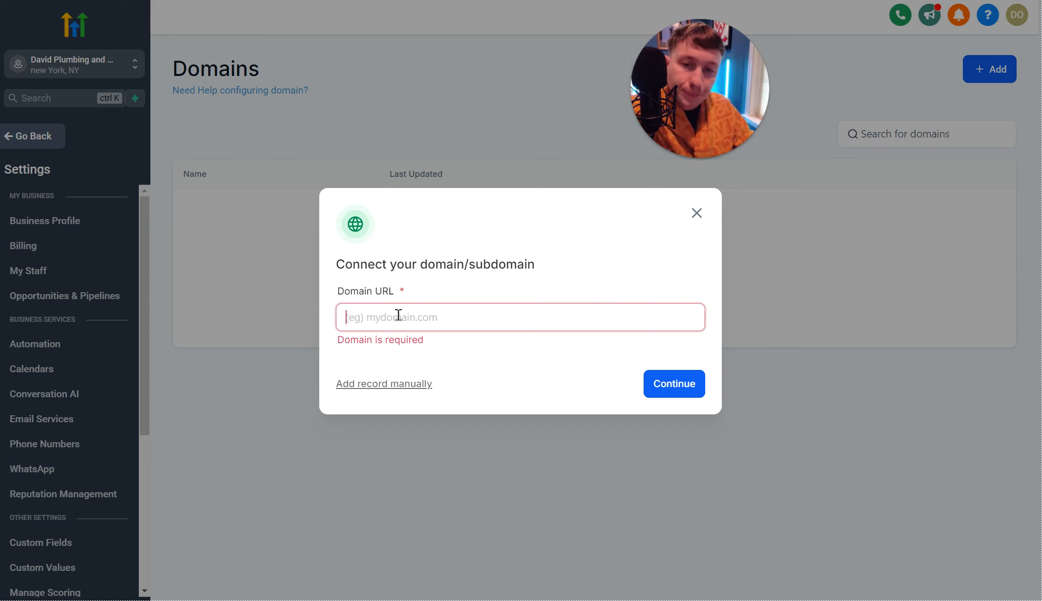
pyautogui.write('matrimo')
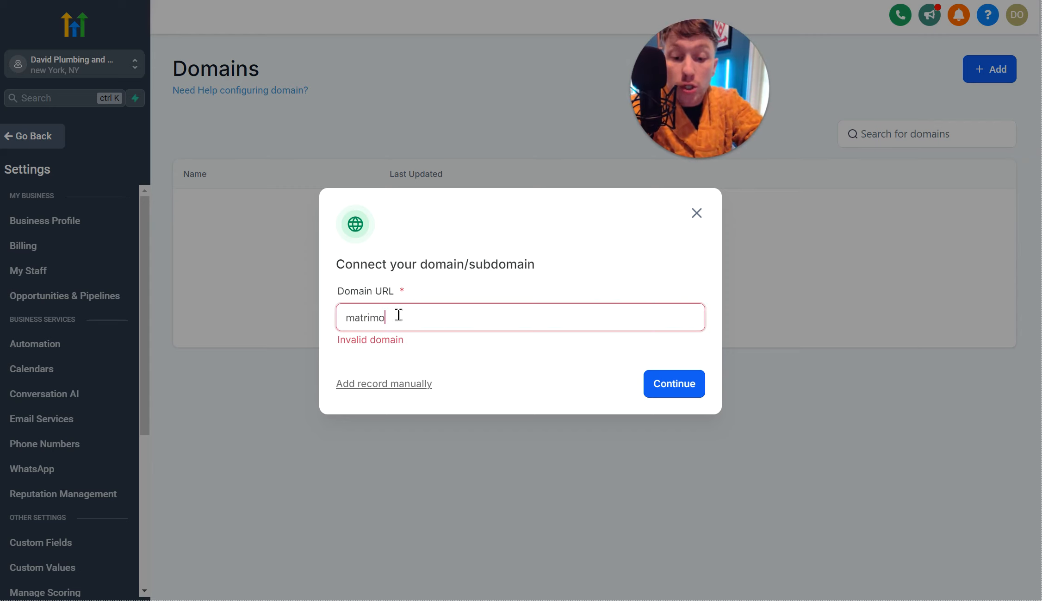
pyautogui.write('nt.com')
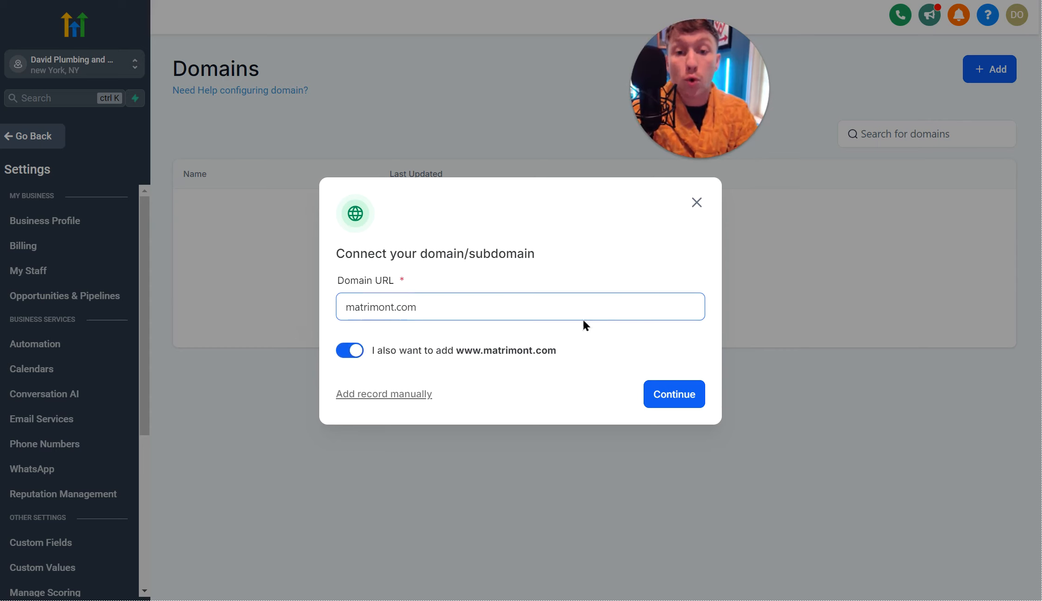
pyautogui.click(417, 394)
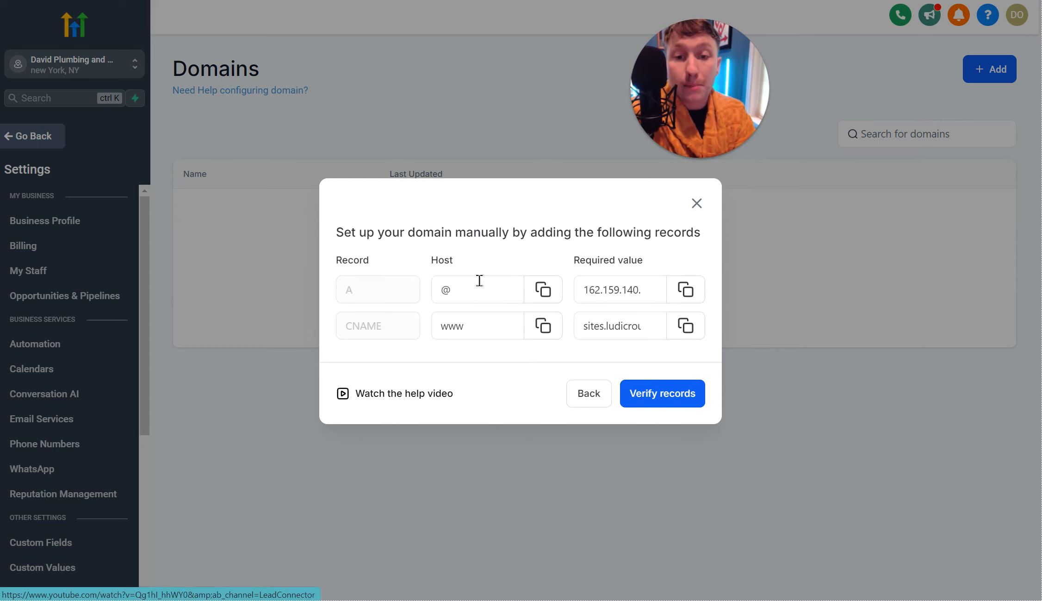
pyautogui.click(492, 294)
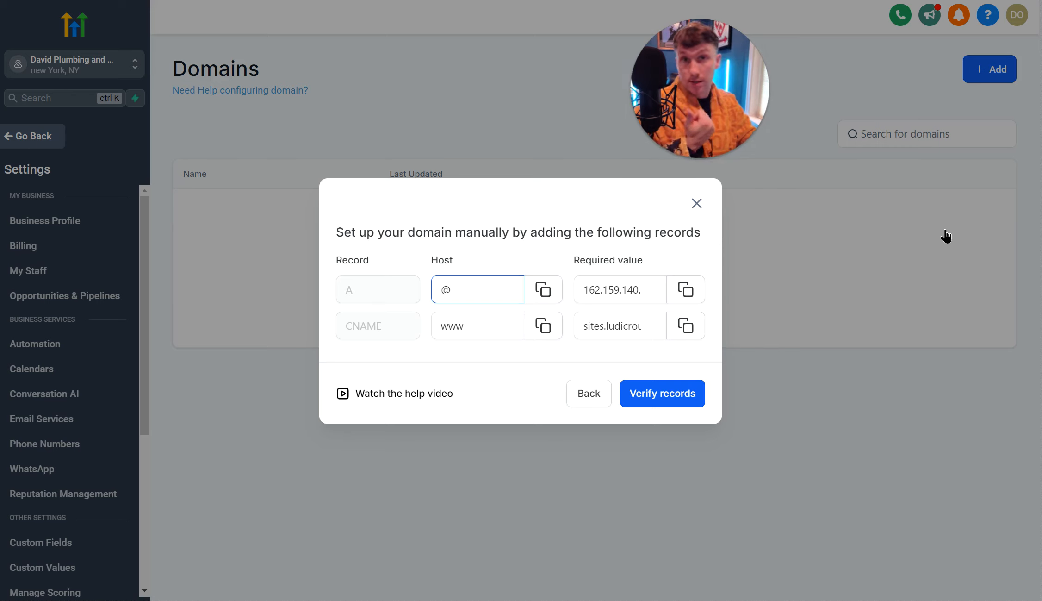
pyautogui.click(697, 203)
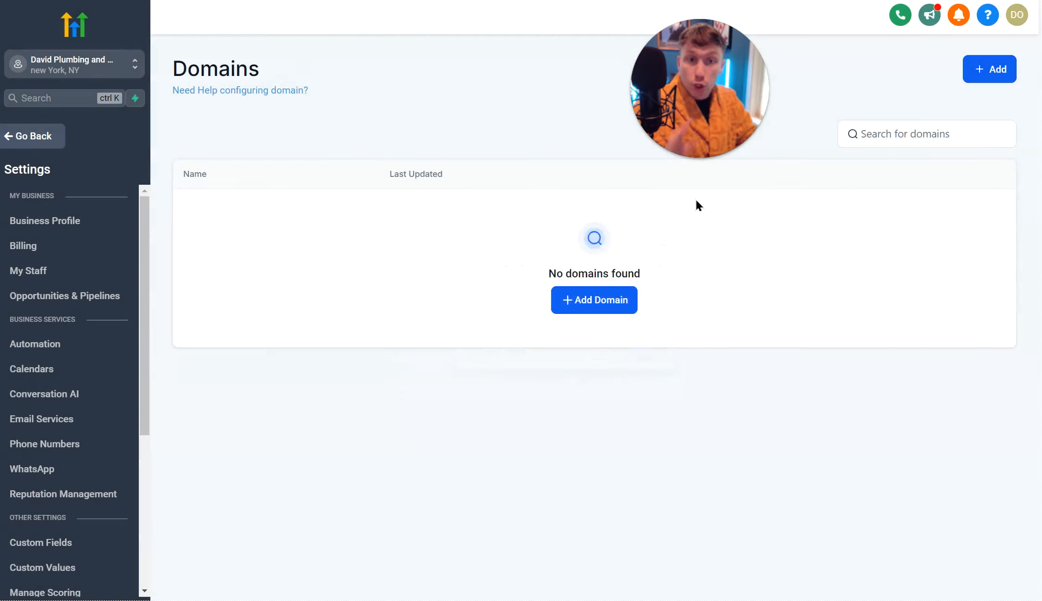
pyautogui.click(33, 136)
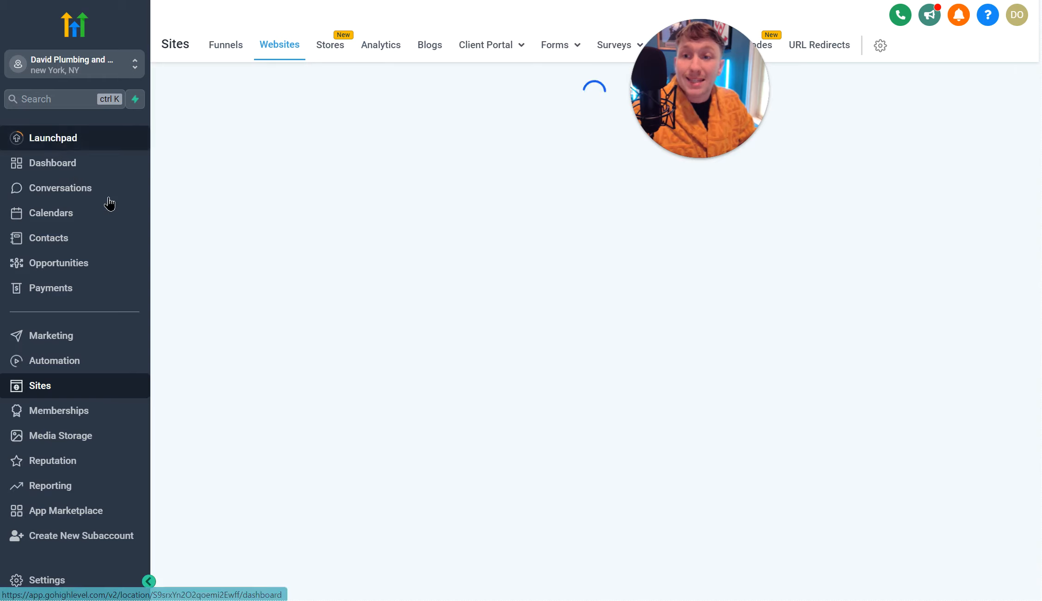